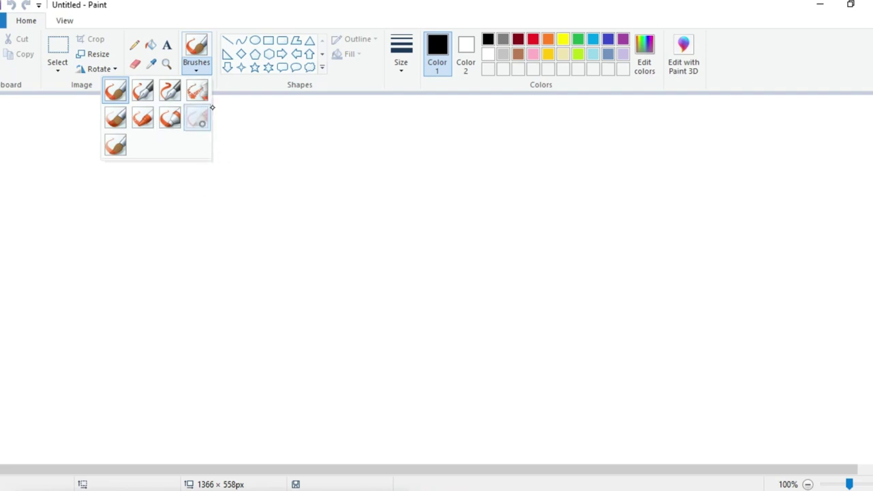
# Fill the whole canvas with a custom dark green of red 37, green 83 and blue 26
pyautogui.click(211, 109)
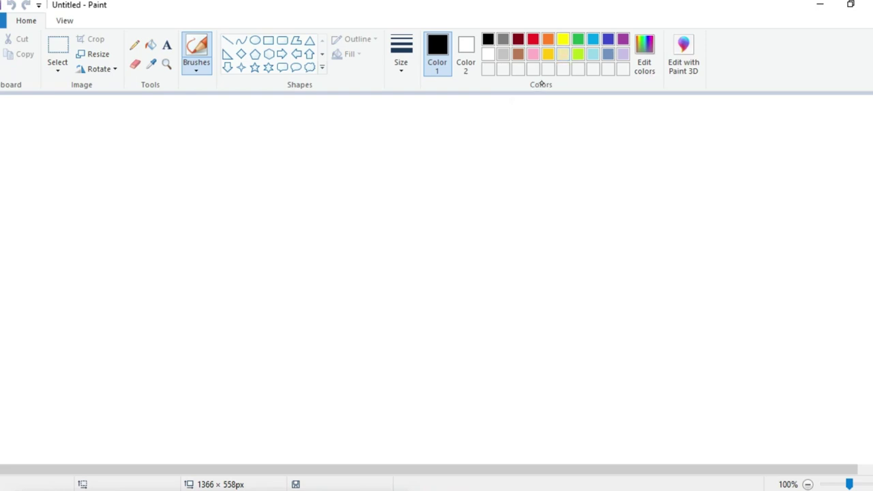
pyautogui.click(150, 44)
pyautogui.click(644, 54)
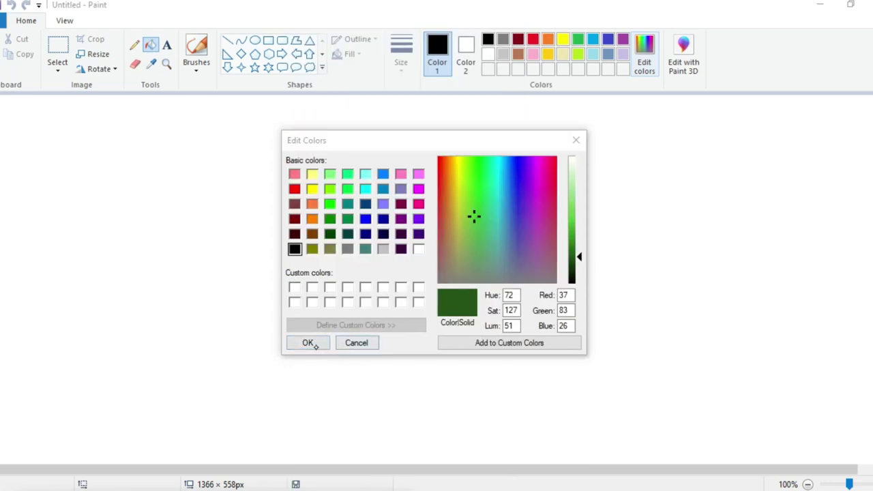
pyautogui.click(311, 342)
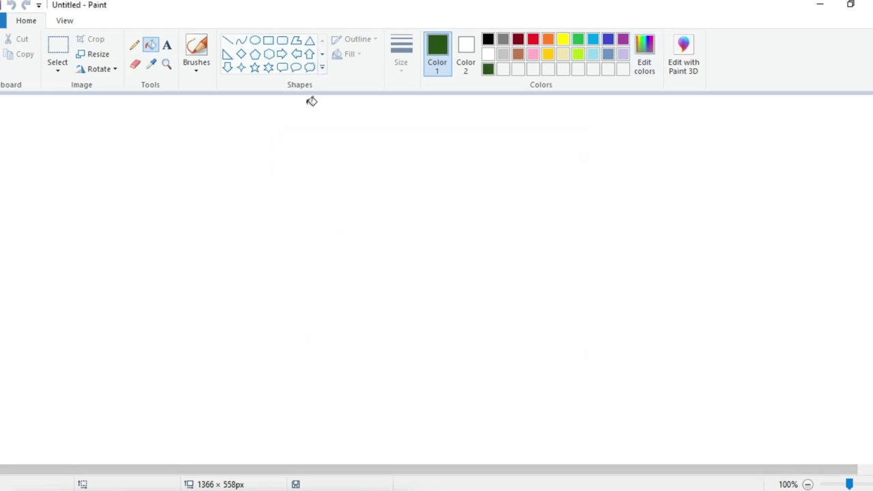
pyautogui.click(236, 226)
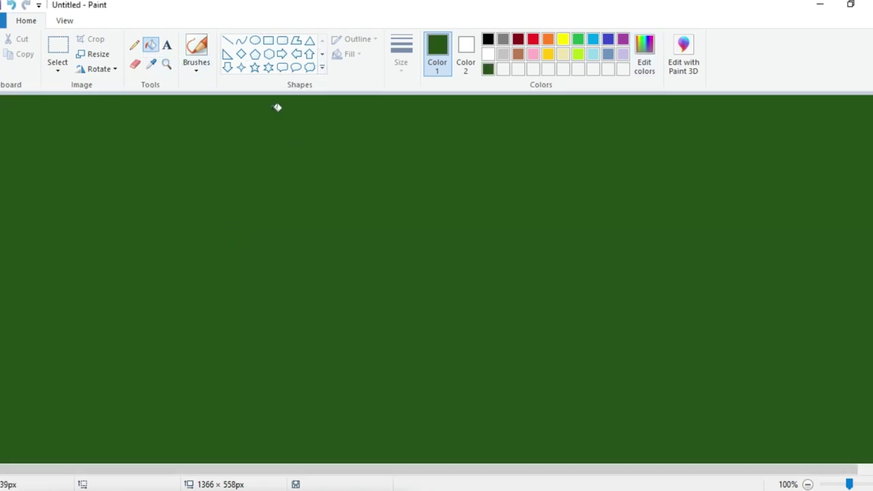
# Choose the natural pencil brush and define a very dark olive custom colour with hue 49 and saturation 175
pyautogui.click(197, 64)
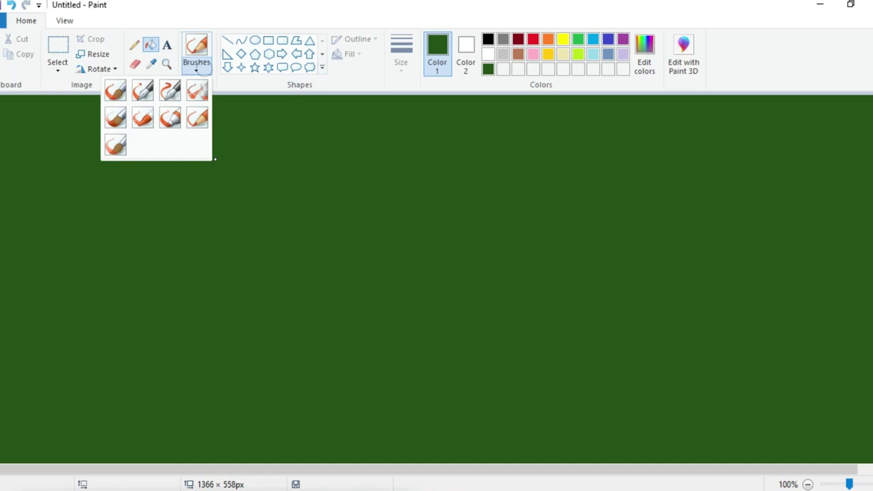
pyautogui.click(197, 116)
pyautogui.click(644, 53)
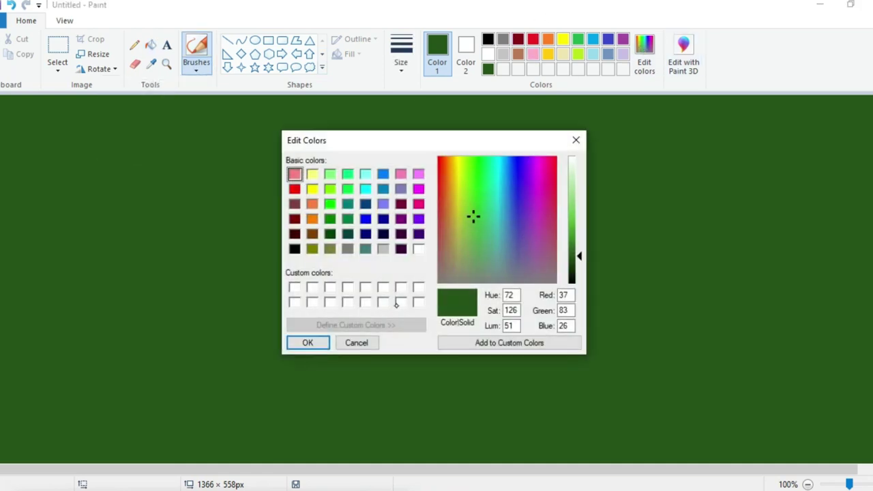
pyautogui.click(472, 201)
pyautogui.click(462, 191)
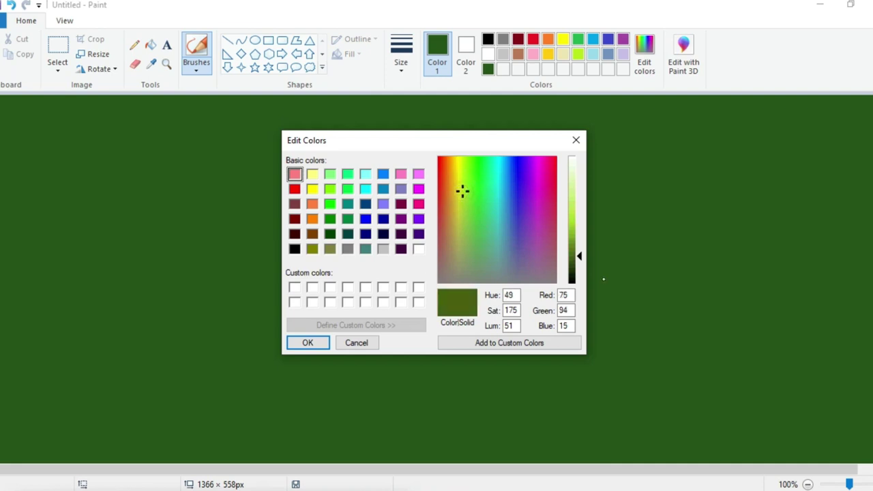
pyautogui.moveTo(578, 263); pyautogui.dragTo(577, 270)
pyautogui.click(308, 343)
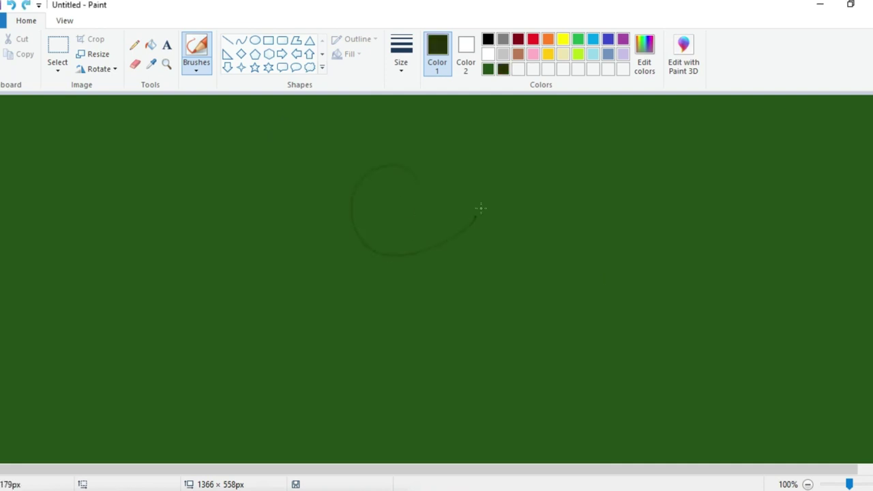
# Sketch a round head with curved face guidelines in the canvas's upper middle, adding the jawline and one ear
pyautogui.moveTo(450, 271)
pyautogui.mouseDown()
pyautogui.moveTo(397, 141)
pyautogui.moveTo(412, 254)
pyautogui.mouseUp()
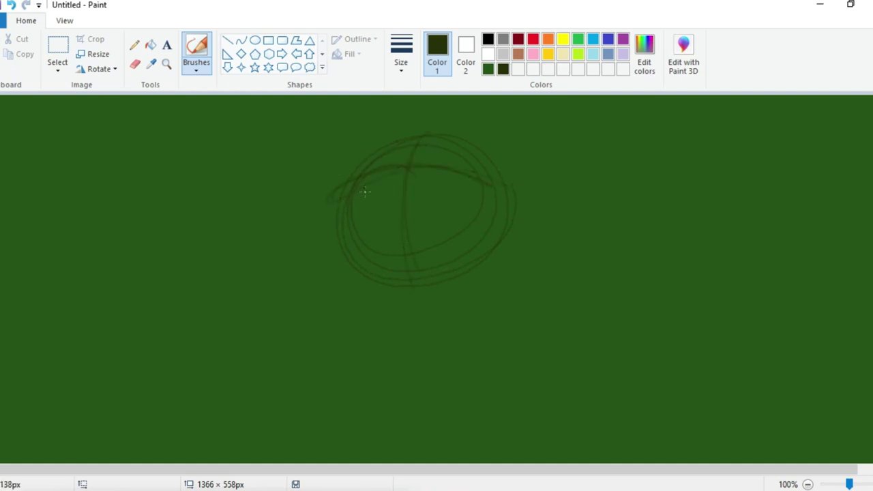
pyautogui.moveTo(343, 230)
pyautogui.mouseDown()
pyautogui.moveTo(407, 204)
pyautogui.moveTo(450, 203)
pyautogui.mouseUp()
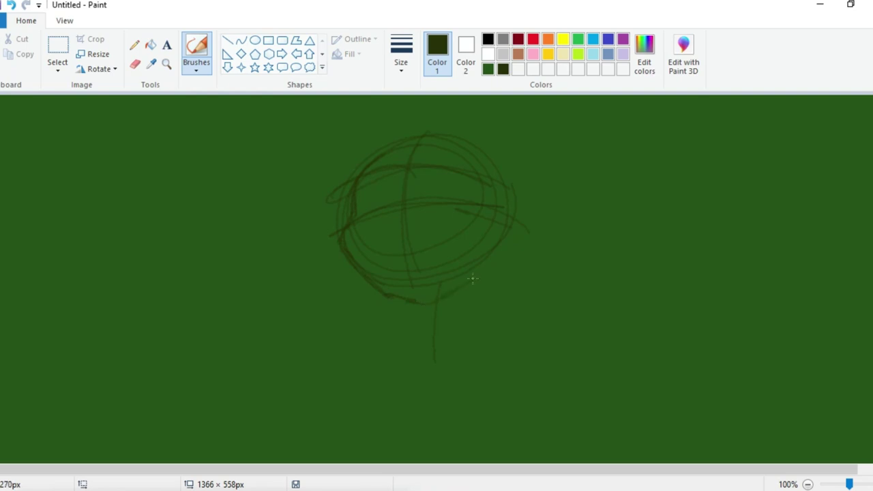
pyautogui.moveTo(447, 297); pyautogui.dragTo(471, 281)
pyautogui.moveTo(500, 190); pyautogui.dragTo(494, 229)
pyautogui.moveTo(517, 221); pyautogui.dragTo(507, 243)
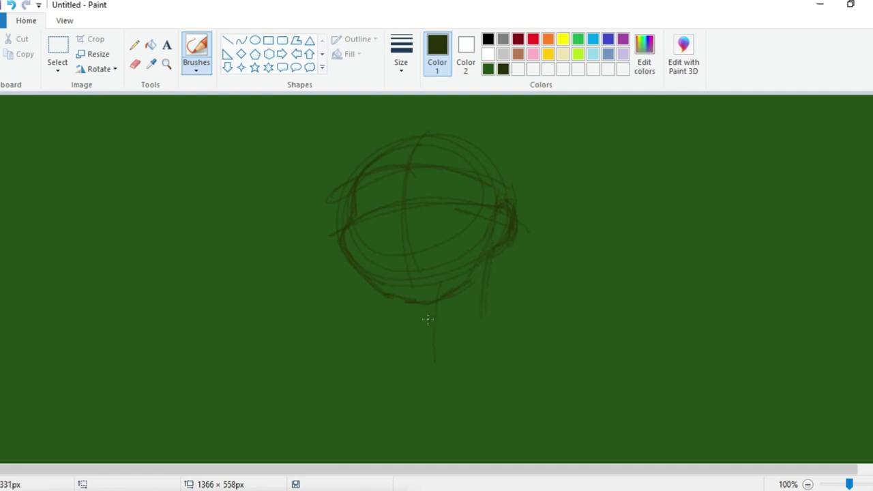
# Sketch the neck and sloping shoulders below the head, continuing into the upper arms
pyautogui.moveTo(397, 300); pyautogui.dragTo(409, 328)
pyautogui.moveTo(478, 307); pyautogui.dragTo(571, 391)
pyautogui.moveTo(405, 315); pyautogui.dragTo(365, 343)
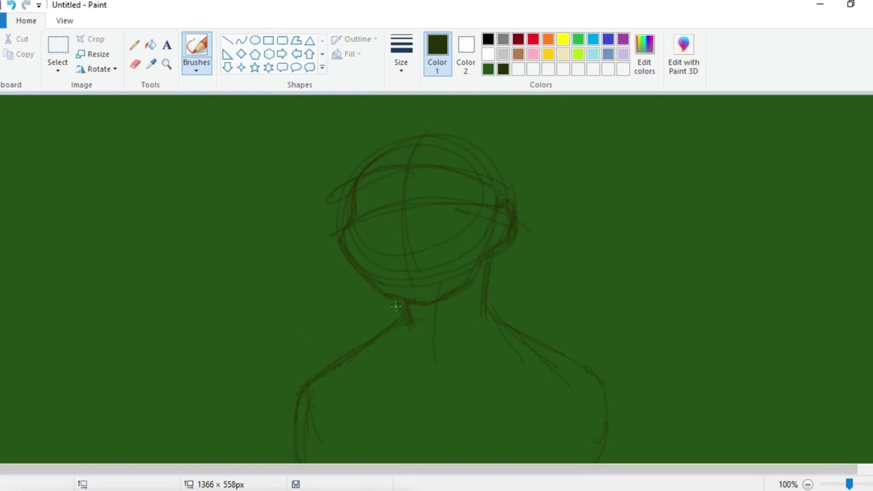
pyautogui.moveTo(407, 312); pyautogui.dragTo(408, 345)
pyautogui.moveTo(491, 286); pyautogui.dragTo(508, 324)
# Sketch a V-shaped collar on the chest and the garment's outline over the shoulder and sleeve
pyautogui.moveTo(379, 355); pyautogui.dragTo(417, 427)
pyautogui.moveTo(498, 296); pyautogui.dragTo(559, 333)
pyautogui.moveTo(556, 355)
pyautogui.mouseDown()
pyautogui.moveTo(525, 394)
pyautogui.moveTo(503, 461)
pyautogui.mouseUp()
pyautogui.moveTo(550, 337)
pyautogui.mouseDown()
pyautogui.moveTo(622, 413)
pyautogui.moveTo(606, 479)
pyautogui.mouseUp()
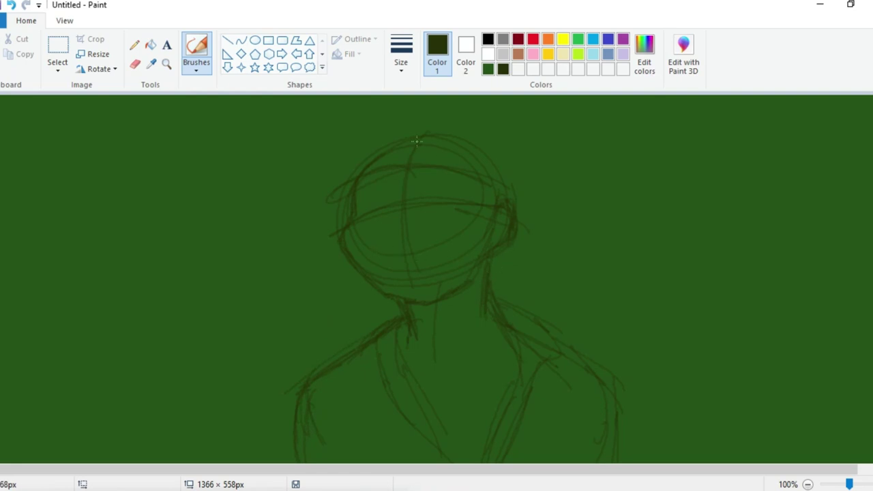
# Sketch a wide open smile on the lower face and a small oval nose on the centre guideline
pyautogui.moveTo(373, 239)
pyautogui.mouseDown()
pyautogui.moveTo(445, 230)
pyautogui.moveTo(399, 236)
pyautogui.mouseUp()
pyautogui.moveTo(456, 240); pyautogui.dragTo(414, 266)
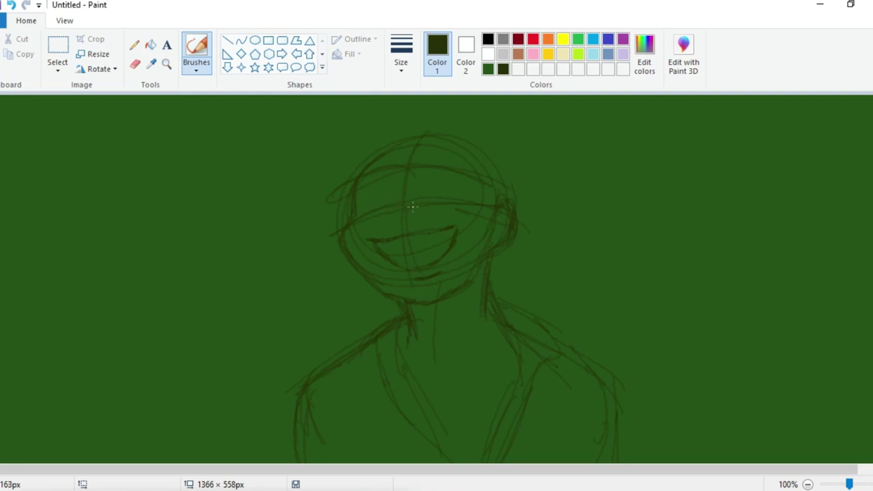
pyautogui.moveTo(401, 207); pyautogui.dragTo(413, 215)
# Sketch both eyes with pupils above the nose and add arched eyebrows over them
pyautogui.moveTo(445, 187); pyautogui.dragTo(438, 190)
pyautogui.hotkey('ctrl', 'z')
pyautogui.moveTo(436, 185); pyautogui.dragTo(444, 188)
pyautogui.moveTo(390, 182); pyautogui.dragTo(365, 192)
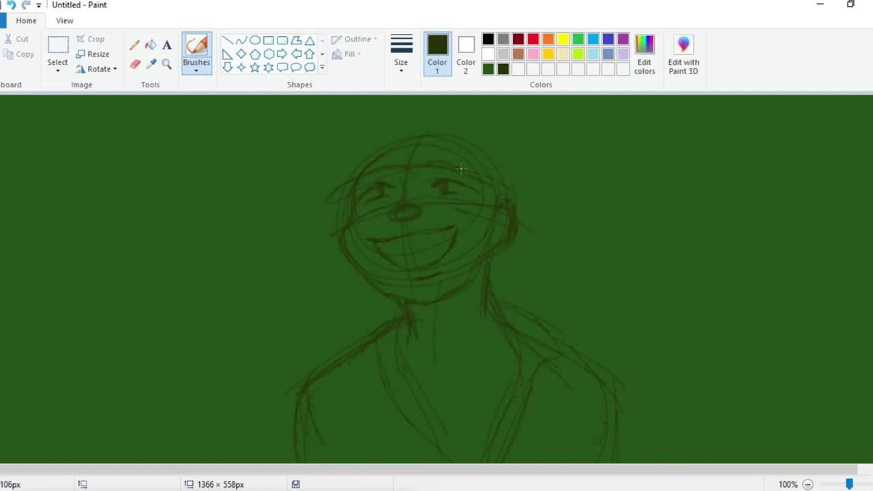
pyautogui.moveTo(426, 161); pyautogui.dragTo(468, 169)
# Sketch the hairline across the forehead and a loose, jagged hair outline around both sides of the head
pyautogui.moveTo(355, 168); pyautogui.dragTo(513, 202)
pyautogui.moveTo(382, 141); pyautogui.dragTo(411, 128)
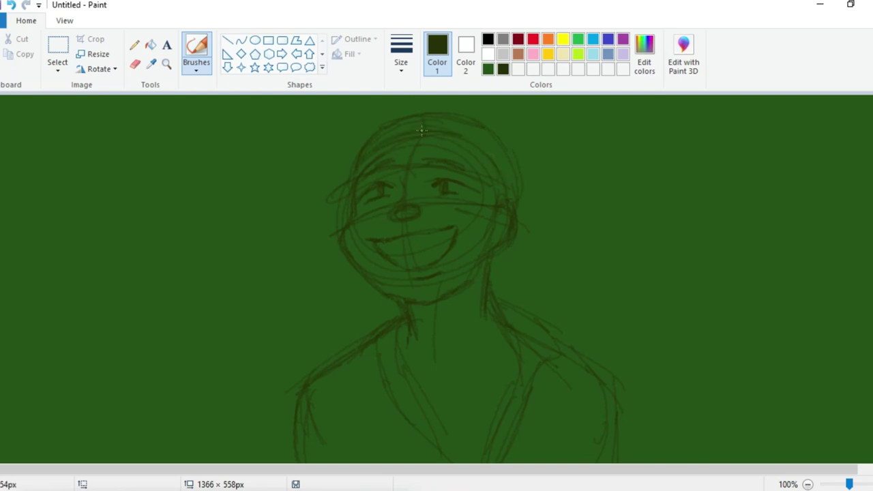
pyautogui.moveTo(427, 124); pyautogui.dragTo(456, 115)
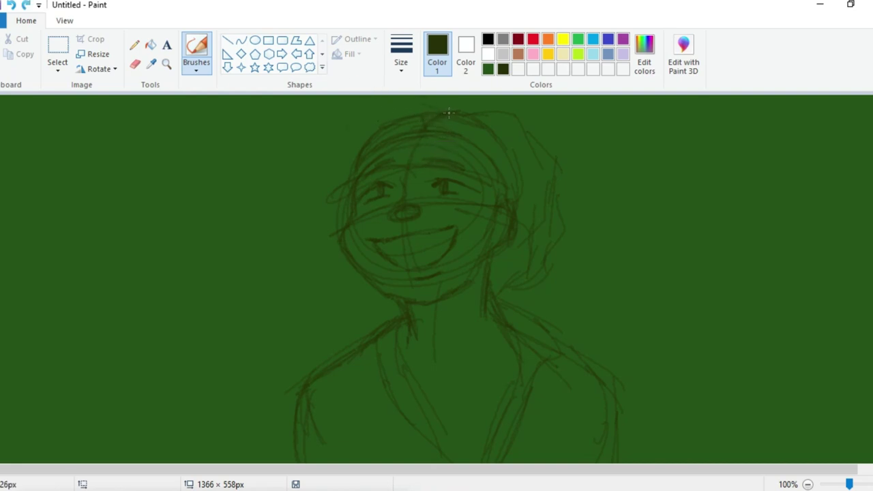
pyautogui.moveTo(449, 113); pyautogui.dragTo(395, 98)
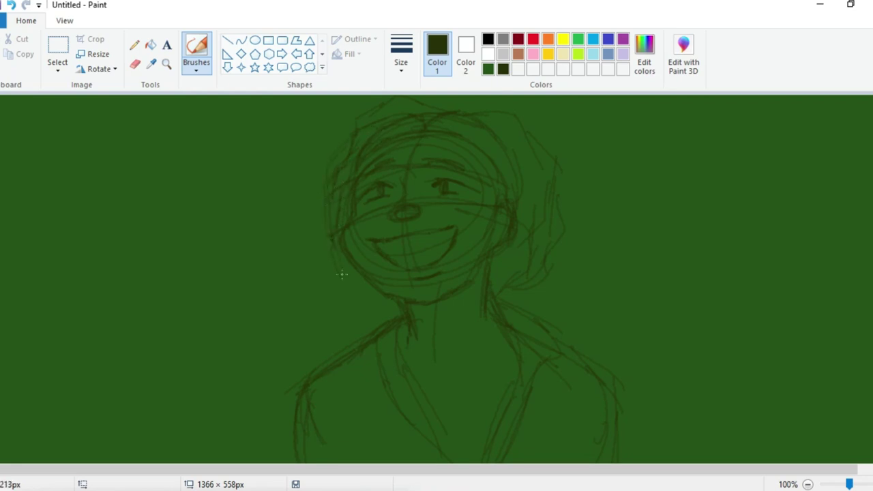
pyautogui.moveTo(317, 235)
pyautogui.mouseDown()
pyautogui.moveTo(339, 256)
pyautogui.moveTo(337, 316)
pyautogui.mouseUp()
pyautogui.hotkey('ctrl', 'z')
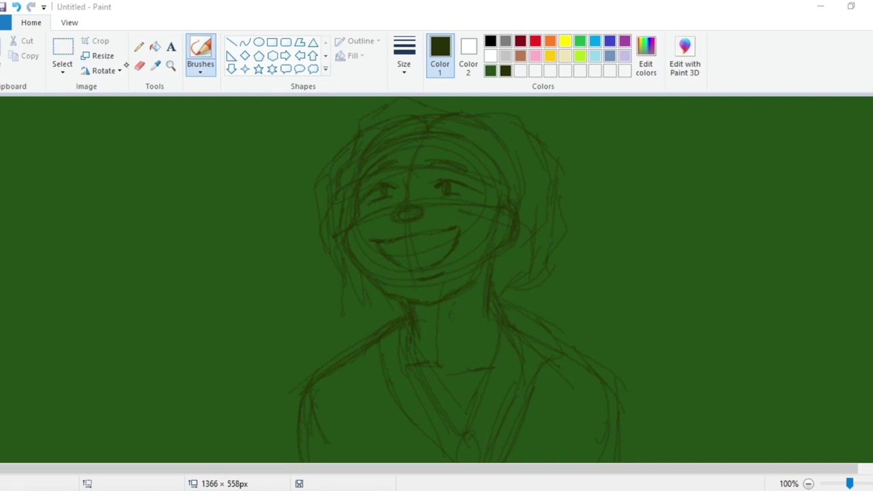
# Paint over both eyes with the marker brush in the background green, keeping the eyebrows and nose
pyautogui.click(198, 69)
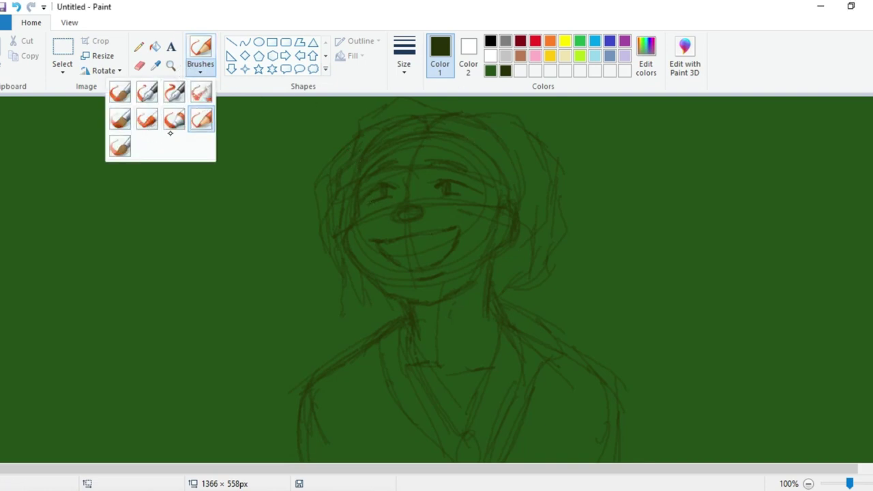
pyautogui.click(174, 120)
pyautogui.click(492, 71)
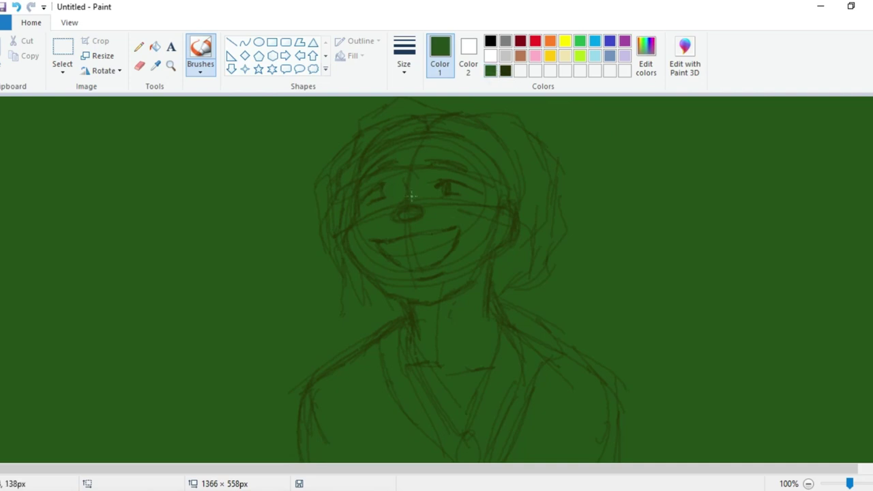
pyautogui.moveTo(438, 187); pyautogui.dragTo(470, 193)
pyautogui.moveTo(393, 192); pyautogui.dragTo(369, 197)
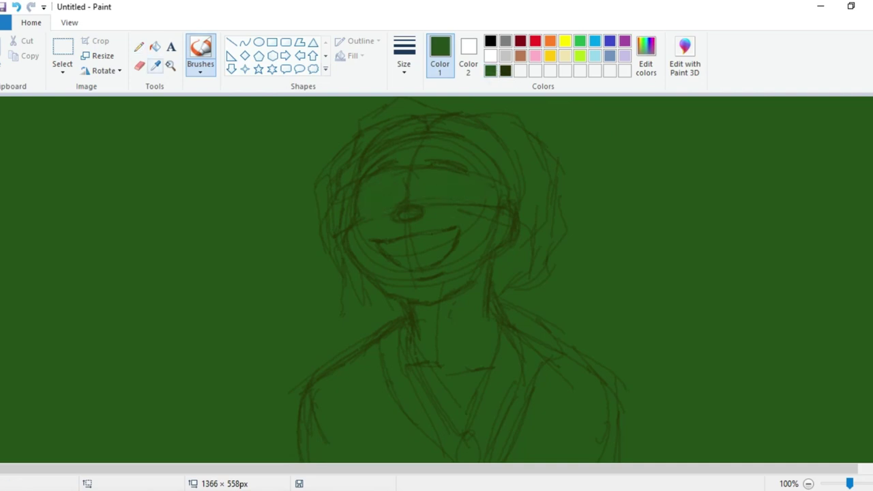
# Try redrawing the right-hand eye with the natural pencil in dark olive, then undo the strokes
pyautogui.click(200, 64)
pyautogui.click(200, 119)
pyautogui.click(506, 71)
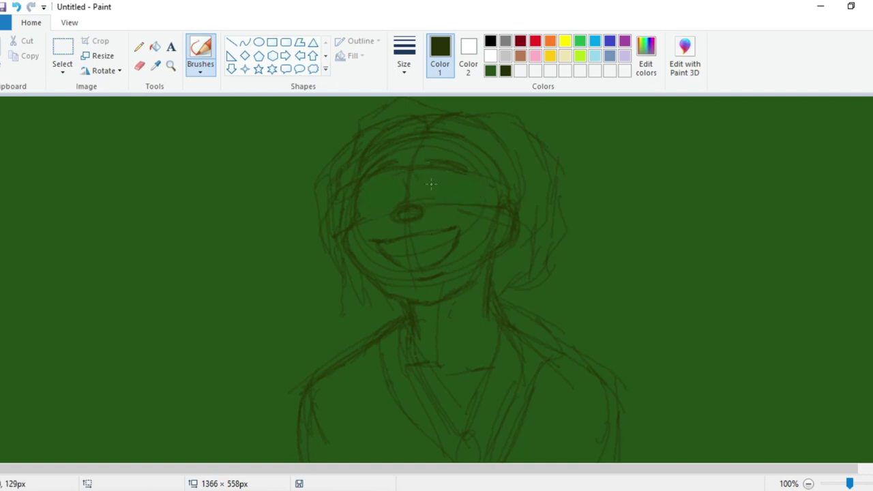
pyautogui.moveTo(427, 185); pyautogui.dragTo(457, 182)
pyautogui.hotkey('ctrl', 'z')
pyautogui.hotkey('ctrl', 'z')
pyautogui.hotkey('ctrl', 'z')
# Try new curved upper lids for both eyes and undo these strokes
pyautogui.moveTo(431, 180); pyautogui.dragTo(470, 185)
pyautogui.hotkey('ctrl', 'z')
pyautogui.hotkey('ctrl', 'z')
pyautogui.moveTo(366, 194); pyautogui.dragTo(394, 183)
pyautogui.hotkey('ctrl', 'z')
pyautogui.hotkey('ctrl', 'z')
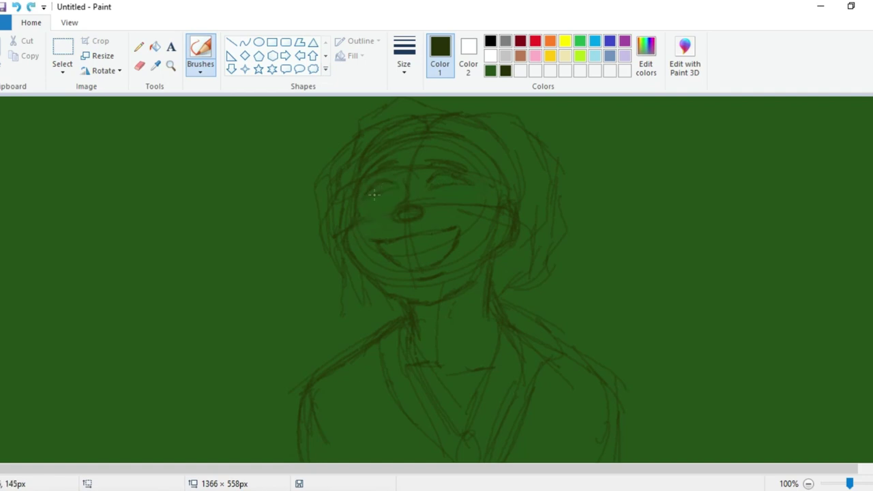
pyautogui.hotkey('ctrl', 'z')
pyautogui.hotkey('ctrl', 'z')
# Try another version of both eye outlines under the eyebrows and undo it stroke by stroke
pyautogui.moveTo(429, 184)
pyautogui.mouseDown()
pyautogui.moveTo(436, 174)
pyautogui.moveTo(473, 183)
pyautogui.moveTo(438, 188)
pyautogui.moveTo(461, 183)
pyautogui.mouseUp()
pyautogui.hotkey('ctrl', 'z')
pyautogui.moveTo(382, 183); pyautogui.dragTo(394, 189)
pyautogui.moveTo(381, 183); pyautogui.dragTo(361, 206)
pyautogui.hotkey('ctrl', 'z')
pyautogui.hotkey('ctrl', 'z')
pyautogui.hotkey('ctrl', 'z')
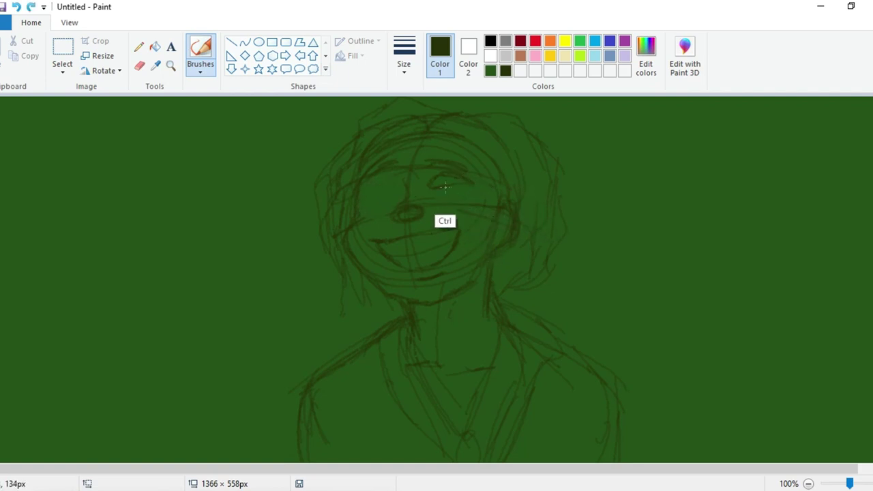
pyautogui.hotkey('ctrl', 'z')
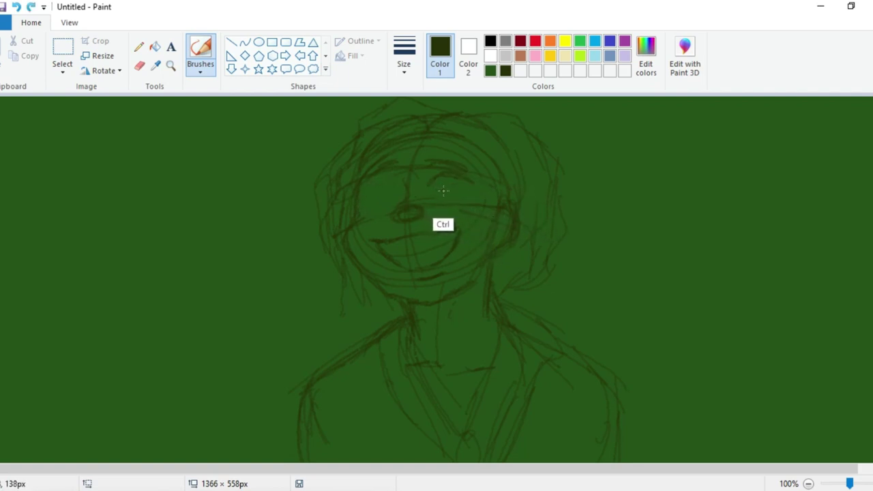
pyautogui.hotkey('ctrl', 'z')
# Redraw both eyes with curved lids and small pupils beneath the eyebrows
pyautogui.moveTo(434, 178); pyautogui.dragTo(476, 182)
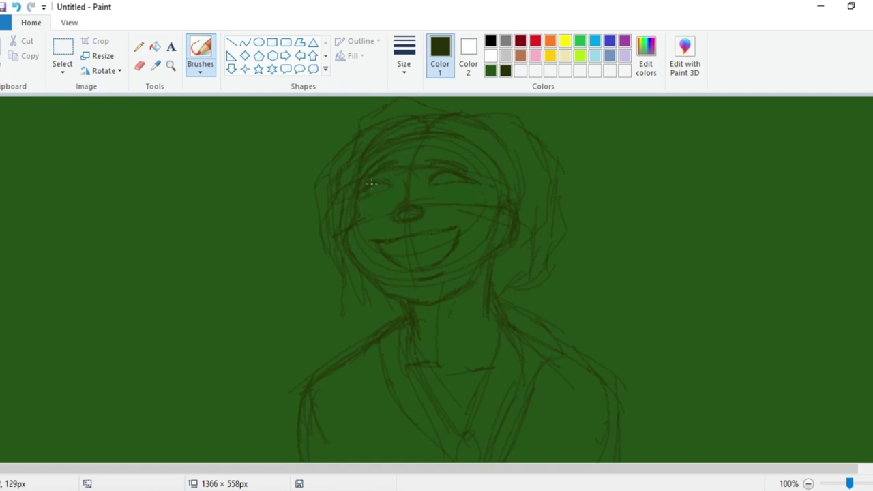
pyautogui.hotkey('ctrl', 'z')
pyautogui.hotkey('ctrl', 'z')
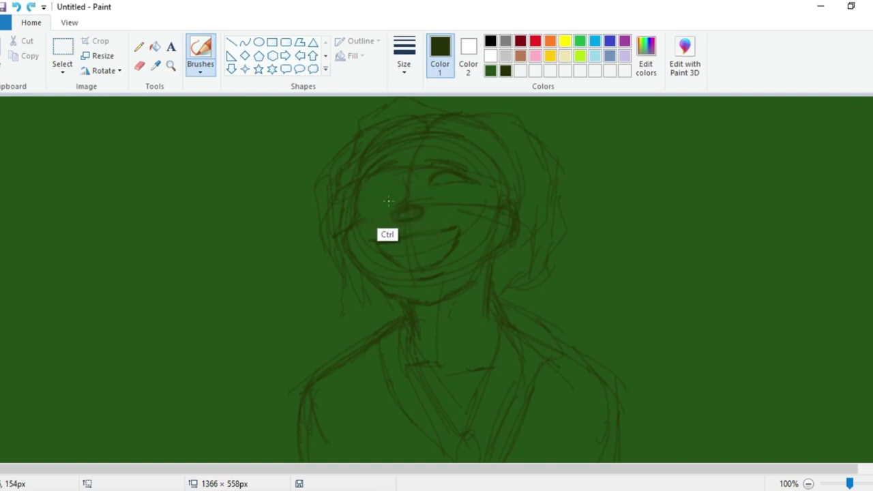
pyautogui.moveTo(394, 182); pyautogui.dragTo(369, 185)
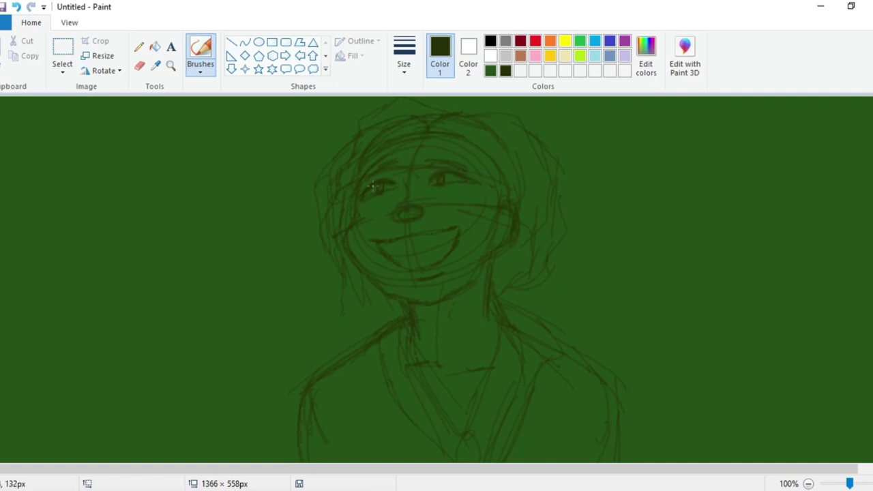
# Touch up the insides of both eyes with the marker brush in the background green
pyautogui.click(200, 65)
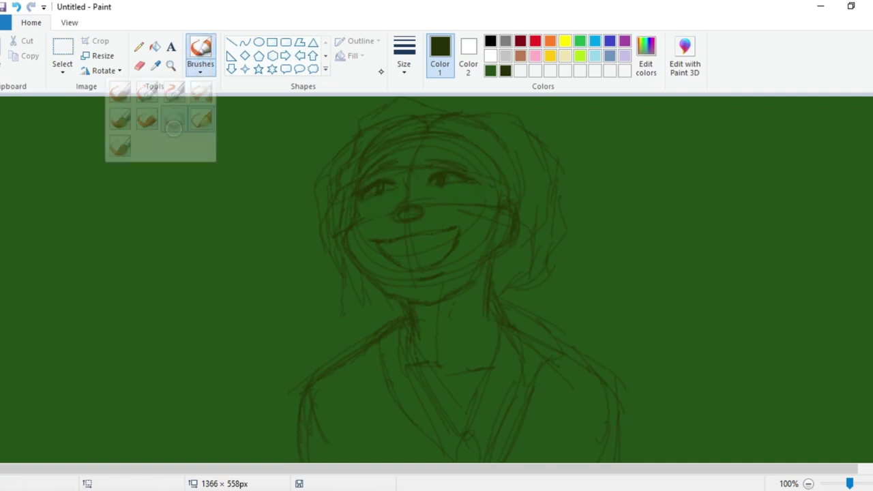
pyautogui.click(173, 128)
pyautogui.click(404, 56)
pyautogui.click(374, 94)
pyautogui.click(490, 71)
pyautogui.moveTo(448, 182)
pyautogui.mouseDown()
pyautogui.moveTo(438, 179)
pyautogui.moveTo(465, 181)
pyautogui.mouseUp()
pyautogui.moveTo(379, 193); pyautogui.dragTo(384, 187)
# Redraw the pupil of the right-hand eye with the natural pencil in dark olive
pyautogui.click(505, 71)
pyautogui.click(201, 65)
pyautogui.click(202, 119)
pyautogui.moveTo(443, 176); pyautogui.dragTo(443, 186)
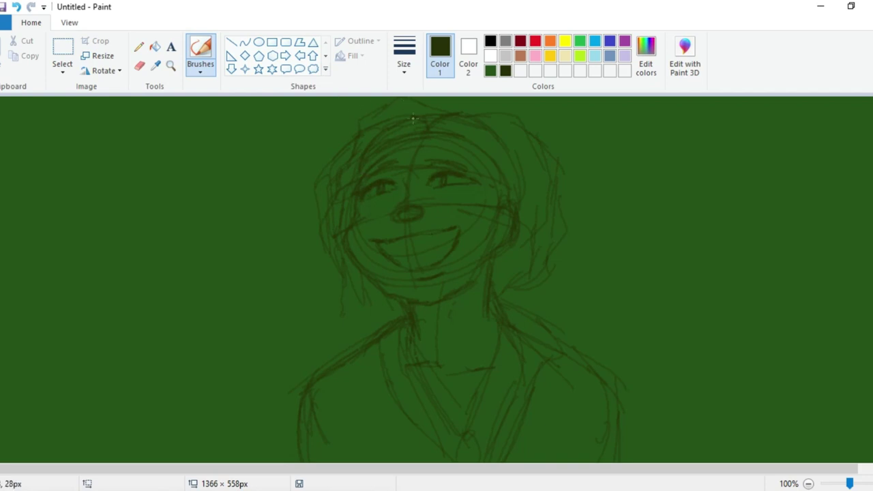
# Cover the redrawn eyes completely with background green using the marker brush
pyautogui.click(491, 71)
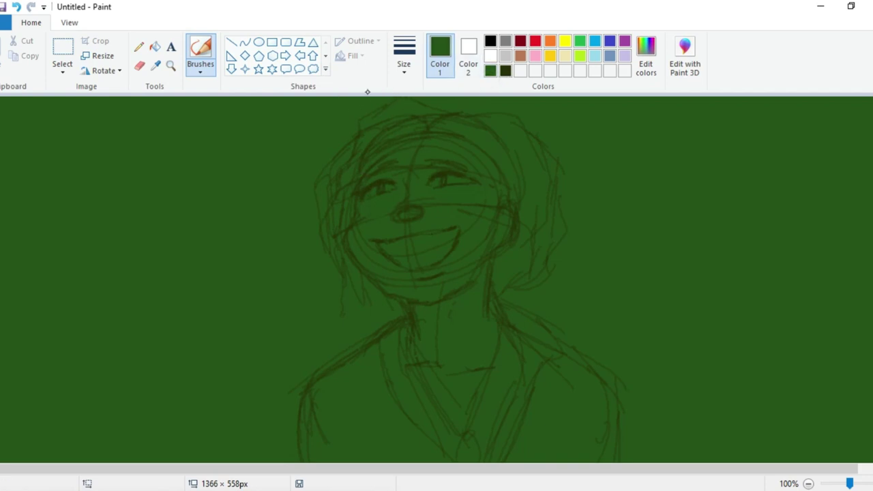
pyautogui.click(191, 63)
pyautogui.click(177, 119)
pyautogui.moveTo(430, 183)
pyautogui.mouseDown()
pyautogui.moveTo(471, 182)
pyautogui.moveTo(451, 174)
pyautogui.moveTo(471, 180)
pyautogui.mouseUp()
pyautogui.moveTo(380, 185); pyautogui.dragTo(366, 191)
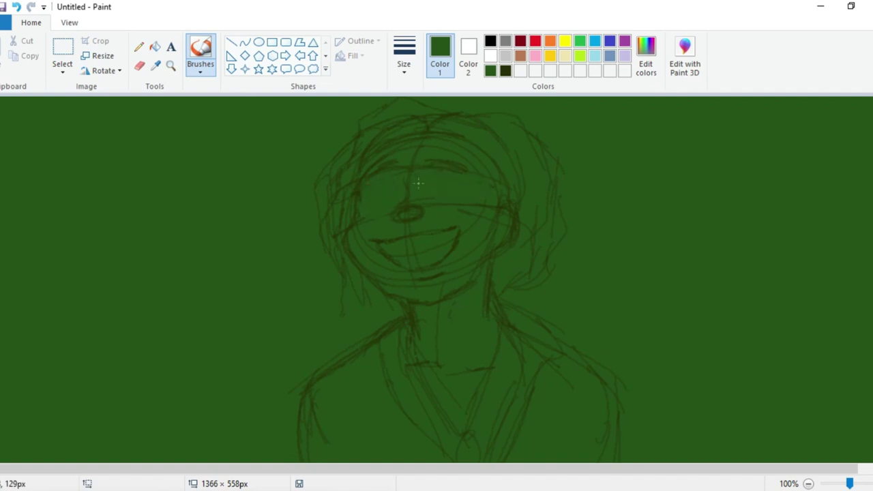
# Draw both eyes again close under the eyebrows with the natural pencil in dark olive
pyautogui.click(201, 70)
pyautogui.click(202, 119)
pyautogui.click(505, 71)
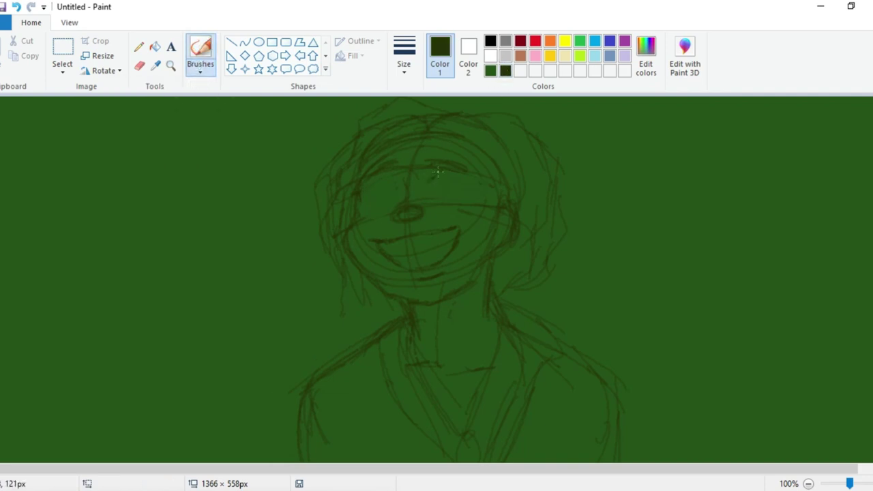
pyautogui.moveTo(453, 172)
pyautogui.mouseDown()
pyautogui.moveTo(481, 180)
pyautogui.moveTo(442, 175)
pyautogui.moveTo(439, 183)
pyautogui.mouseUp()
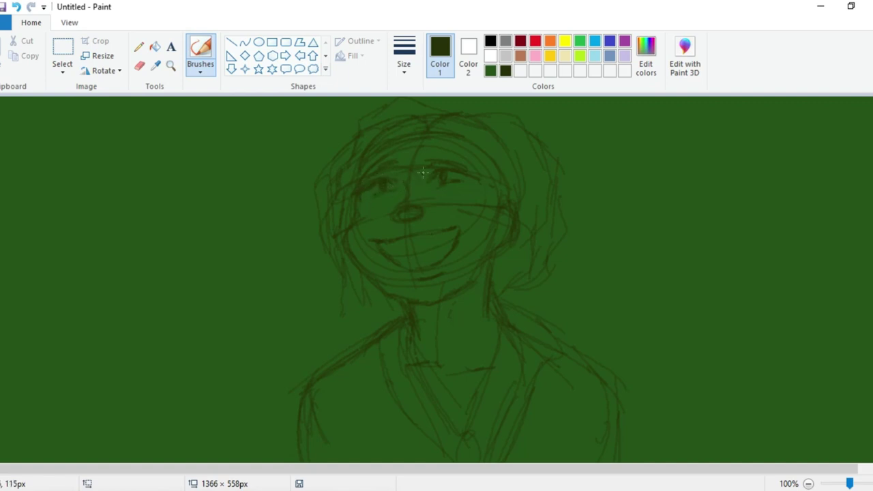
# Undo the last two strokes and redraw the left-hand eye in dark olive
pyautogui.hotkey('ctrl', 'z')
pyautogui.hotkey('ctrl', 'z')
pyautogui.moveTo(379, 182); pyautogui.dragTo(381, 194)
# Paint out the guidelines and brow strokes across the forehead with the marker brush in the background green
pyautogui.click(199, 71)
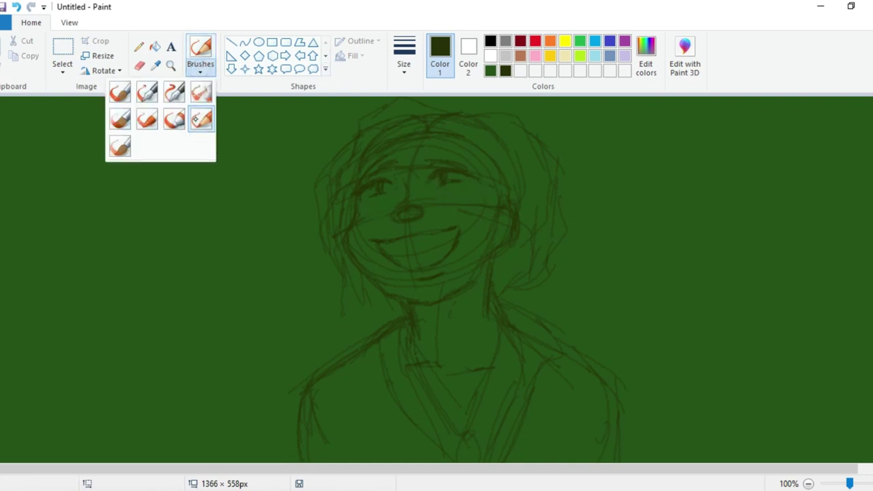
pyautogui.click(175, 120)
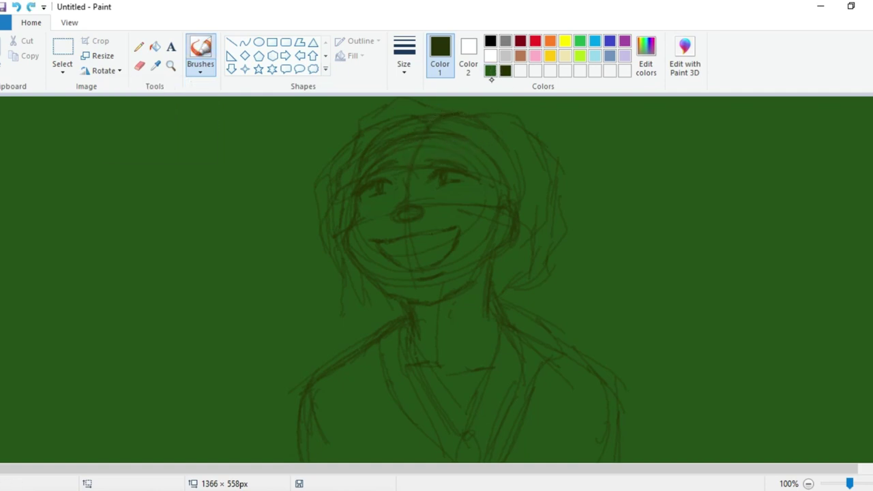
pyautogui.click(491, 71)
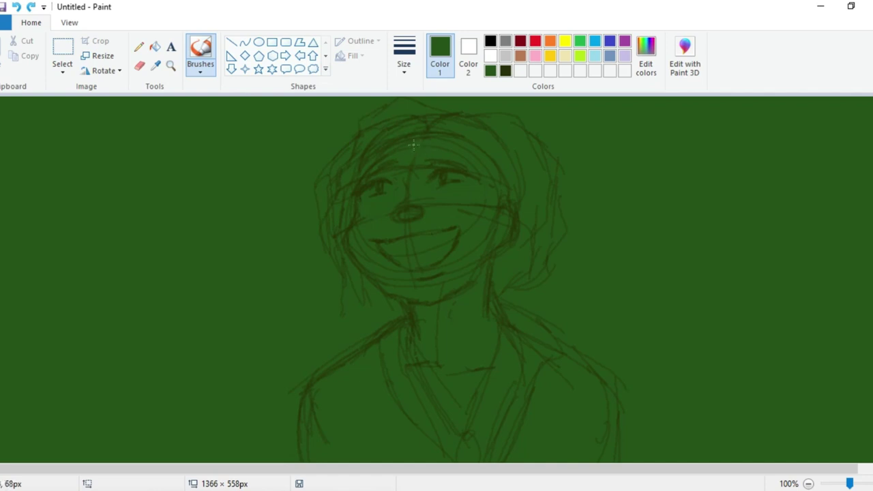
pyautogui.moveTo(428, 162); pyautogui.dragTo(457, 163)
pyautogui.moveTo(396, 160)
pyautogui.mouseDown()
pyautogui.moveTo(379, 165)
pyautogui.moveTo(440, 162)
pyautogui.mouseUp()
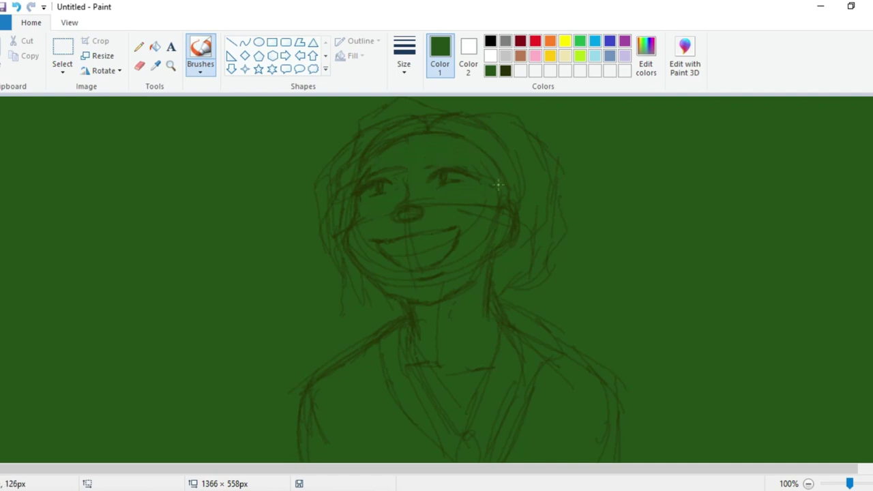
# Set the marker to the second thinnest size and cover the guidelines across the cheeks and inside the jaw
pyautogui.click(398, 67)
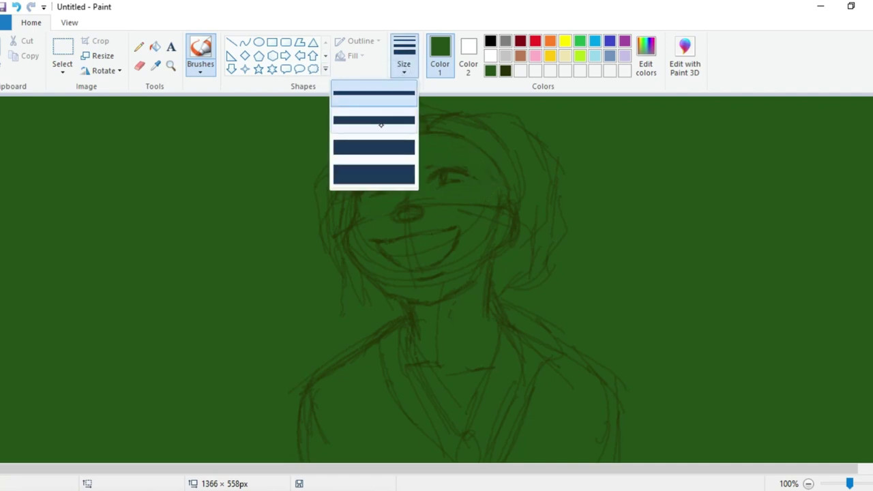
pyautogui.click(381, 123)
pyautogui.moveTo(476, 217); pyautogui.dragTo(427, 203)
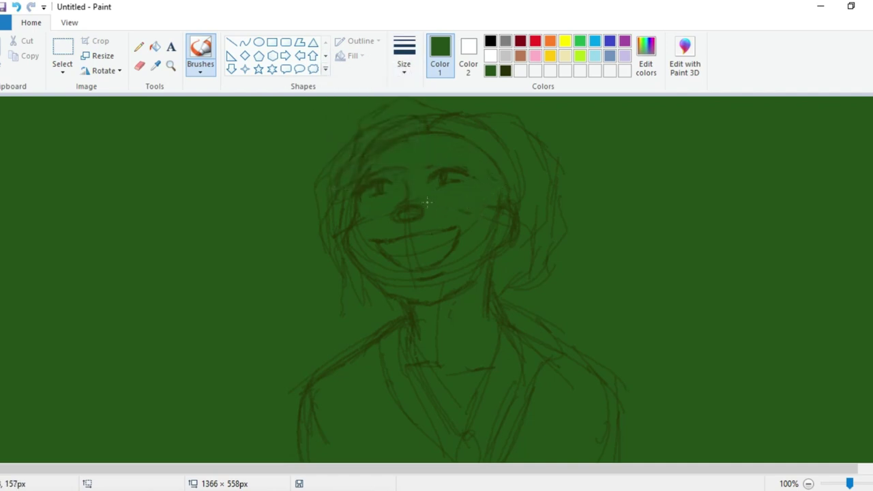
pyautogui.moveTo(470, 222); pyautogui.dragTo(487, 236)
# Redraw the eyebrows and hatch light shading under the eyes with the natural pencil in dark olive
pyautogui.click(203, 68)
pyautogui.click(202, 118)
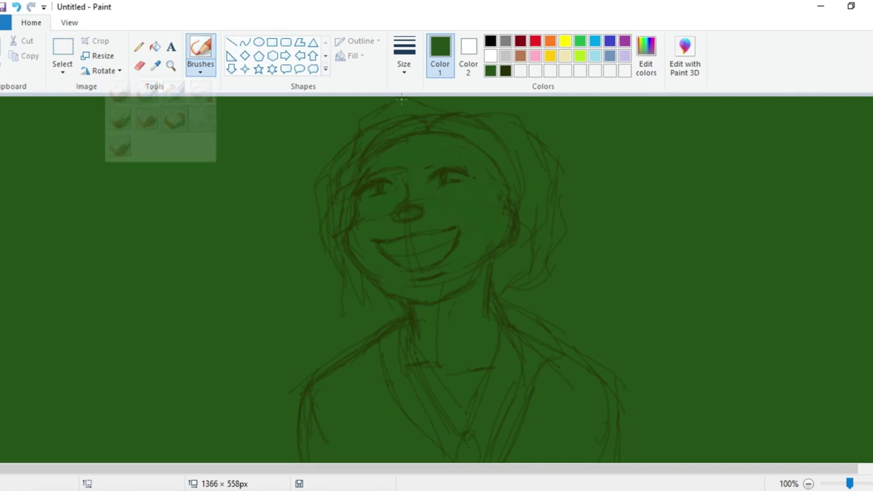
pyautogui.click(505, 71)
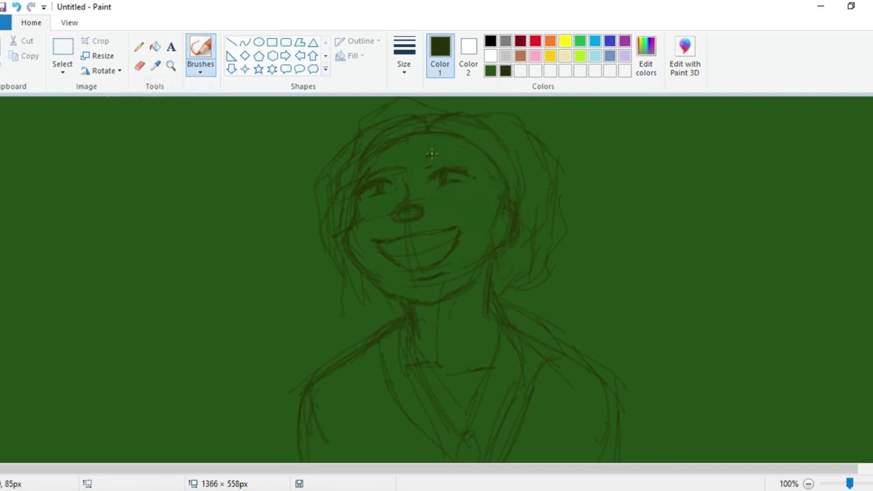
pyautogui.moveTo(370, 169); pyautogui.dragTo(392, 167)
# Paint over the whole head, hair and neck with the thickest marker brush in the background green
pyautogui.click(200, 69)
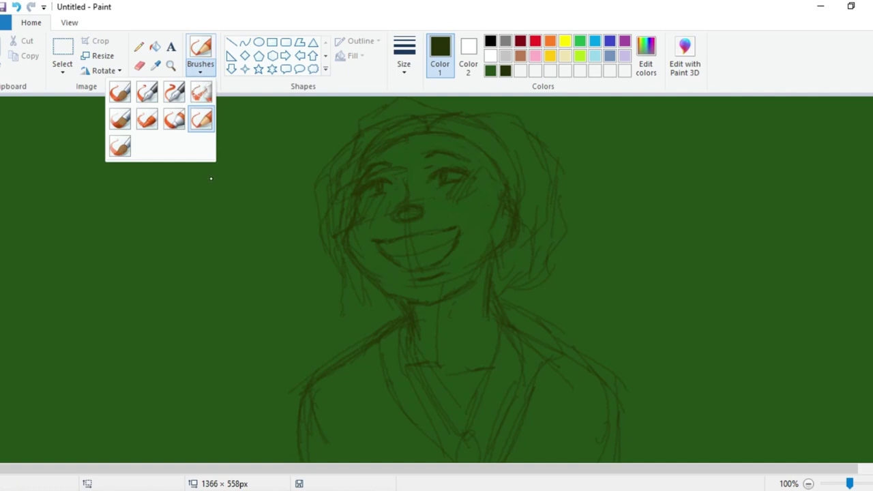
pyautogui.click(174, 119)
pyautogui.click(492, 71)
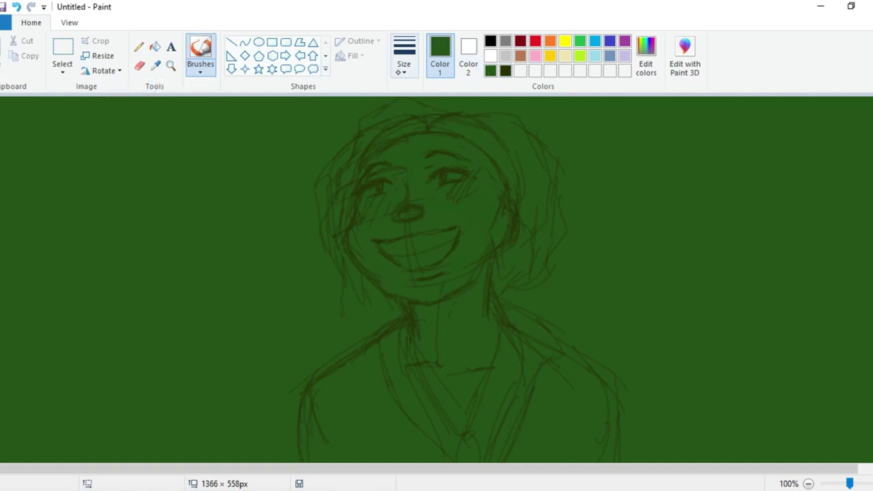
pyautogui.click(402, 68)
pyautogui.click(382, 176)
pyautogui.moveTo(390, 120)
pyautogui.mouseDown()
pyautogui.moveTo(354, 222)
pyautogui.moveTo(415, 145)
pyautogui.moveTo(398, 255)
pyautogui.moveTo(406, 271)
pyautogui.moveTo(425, 282)
pyautogui.moveTo(527, 275)
pyautogui.moveTo(526, 289)
pyautogui.moveTo(539, 271)
pyautogui.moveTo(512, 285)
pyautogui.moveTo(488, 274)
pyautogui.moveTo(410, 197)
pyautogui.moveTo(430, 152)
pyautogui.moveTo(411, 123)
pyautogui.moveTo(453, 115)
pyautogui.mouseUp()
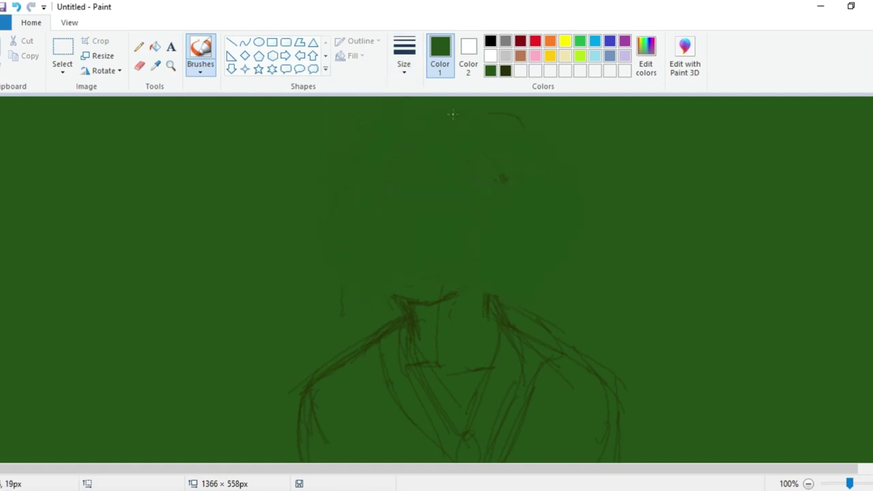
pyautogui.moveTo(407, 243)
pyautogui.mouseDown()
pyautogui.moveTo(463, 235)
pyautogui.moveTo(492, 194)
pyautogui.mouseUp()
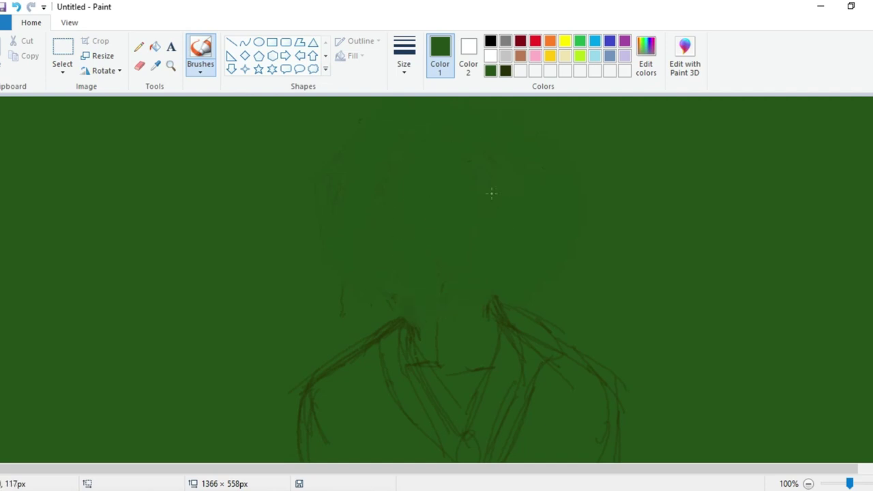
pyautogui.moveTo(366, 263); pyautogui.dragTo(407, 283)
pyautogui.moveTo(480, 269); pyautogui.dragTo(443, 304)
# Try a new head outline above the shoulders with the natural pencil in dark olive, undoing the stray strokes
pyautogui.click(207, 66)
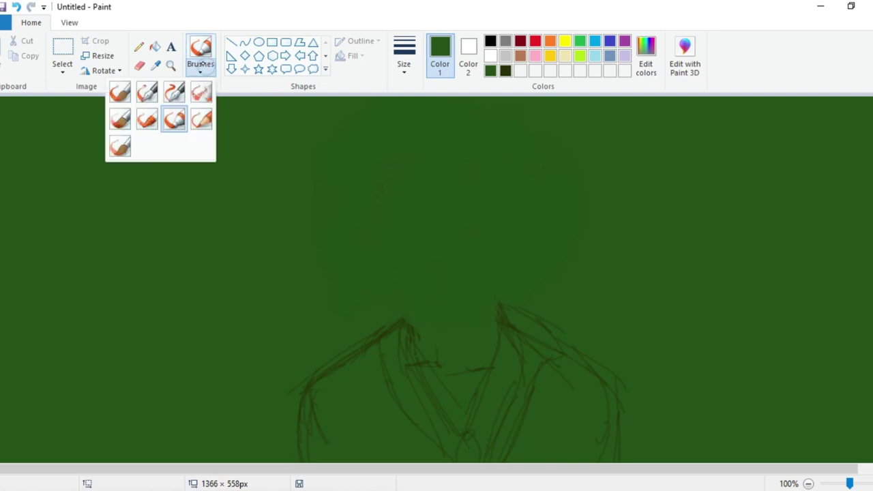
pyautogui.click(203, 118)
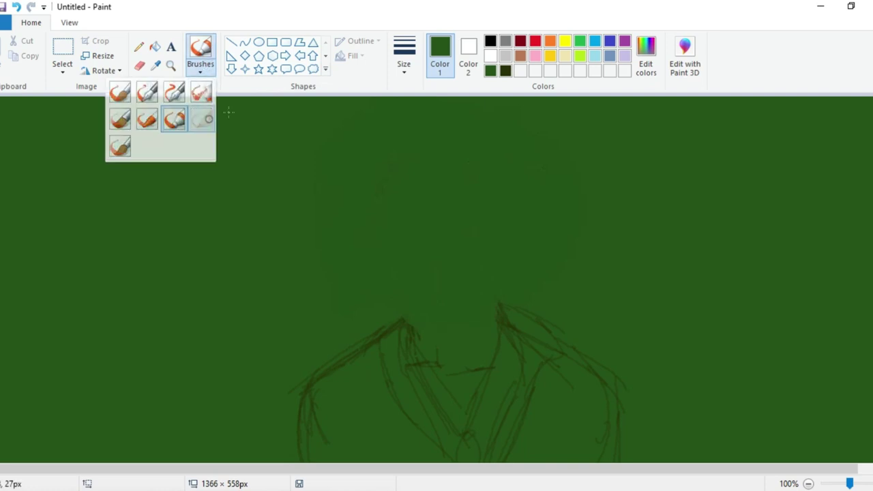
pyautogui.click(509, 73)
pyautogui.moveTo(403, 172); pyautogui.dragTo(402, 180)
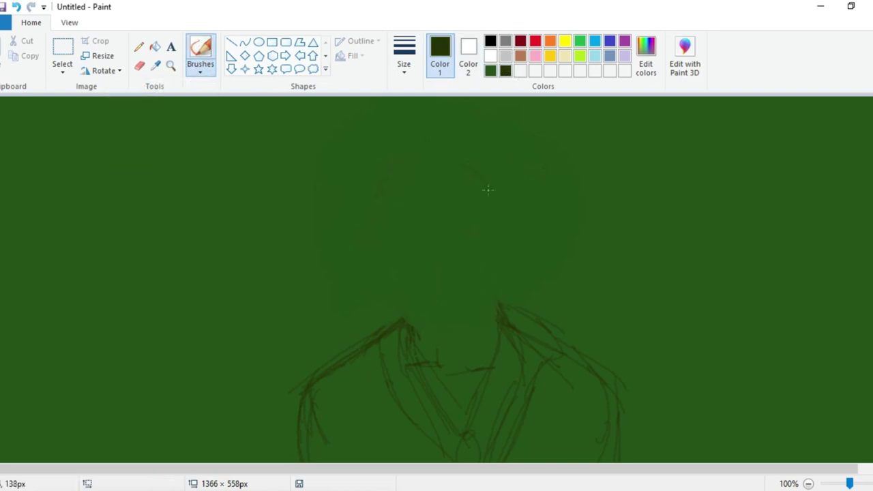
pyautogui.hotkey('ctrl', 'z')
pyautogui.moveTo(431, 147); pyautogui.dragTo(466, 161)
pyautogui.moveTo(529, 183); pyautogui.dragTo(406, 178)
pyautogui.hotkey('ctrl', 'z')
# Draw a cylindrical neck with an elliptical top rising from the collar
pyautogui.moveTo(411, 277); pyautogui.dragTo(414, 316)
pyautogui.moveTo(487, 264); pyautogui.dragTo(496, 294)
pyautogui.moveTo(411, 260)
pyautogui.mouseDown()
pyautogui.moveTo(467, 232)
pyautogui.moveTo(491, 270)
pyautogui.mouseUp()
pyautogui.moveTo(399, 253); pyautogui.dragTo(399, 313)
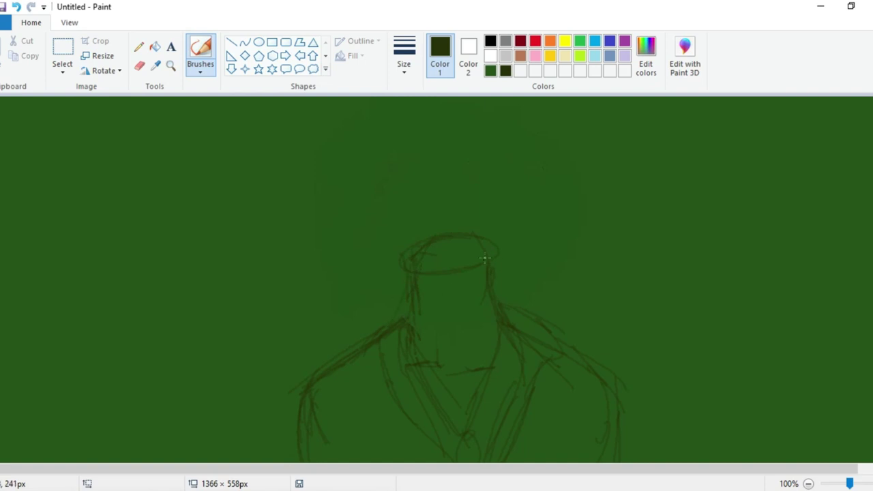
pyautogui.moveTo(486, 260); pyautogui.dragTo(487, 300)
pyautogui.hotkey('ctrl', 'z')
# Sketch a round head above the neck with a vertical centre line and curved brow and eye guidelines
pyautogui.moveTo(499, 149); pyautogui.dragTo(491, 139)
pyautogui.moveTo(435, 126); pyautogui.dragTo(432, 224)
pyautogui.hotkey('ctrl', 'z')
pyautogui.hotkey('ctrl', 'z')
pyautogui.moveTo(372, 217)
pyautogui.mouseDown()
pyautogui.moveTo(376, 228)
pyautogui.moveTo(488, 248)
pyautogui.mouseUp()
pyautogui.moveTo(437, 122)
pyautogui.mouseDown()
pyautogui.moveTo(426, 169)
pyautogui.moveTo(439, 233)
pyautogui.mouseUp()
pyautogui.moveTo(390, 176); pyautogui.dragTo(449, 152)
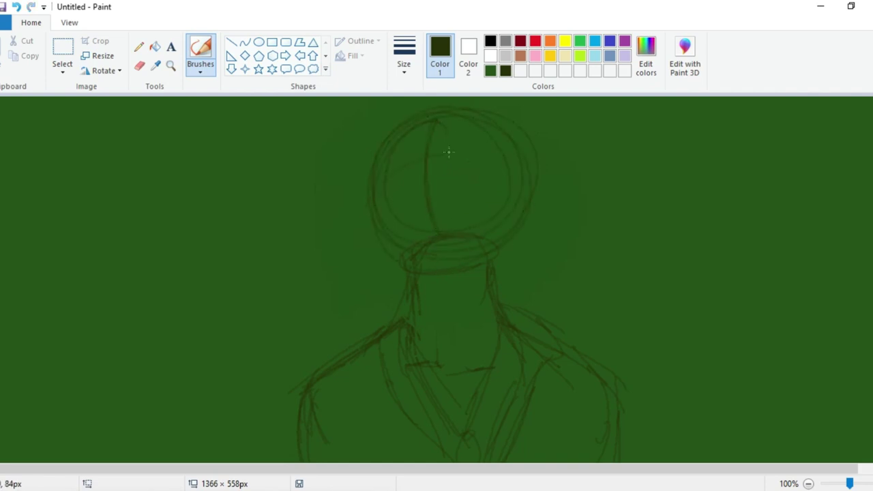
pyautogui.moveTo(509, 198); pyautogui.dragTo(380, 238)
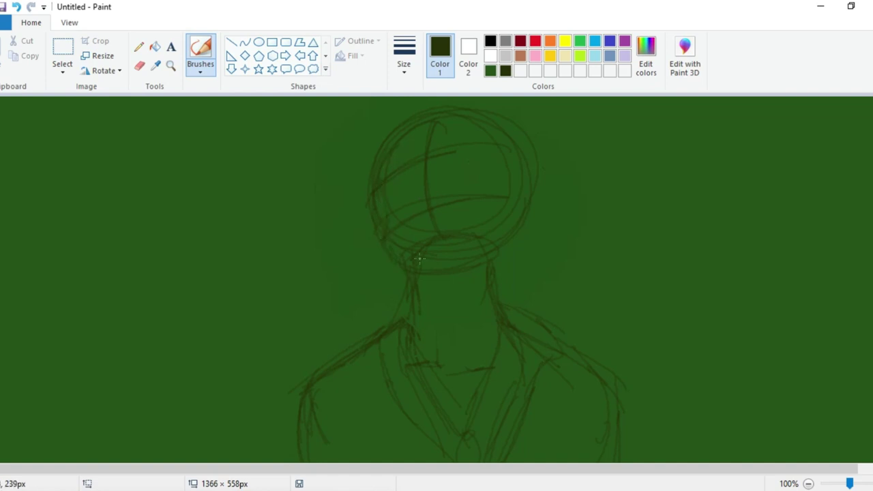
# Undo the new head and neck and the covering strokes to restore the smiling face
pyautogui.hotkey('ctrl', 'z')
pyautogui.hotkey('ctrl', 'z')
pyautogui.hotkey('ctrl', 'z')
pyautogui.hotkey('ctrl', 'z')
pyautogui.hotkey('ctrl', 'z')
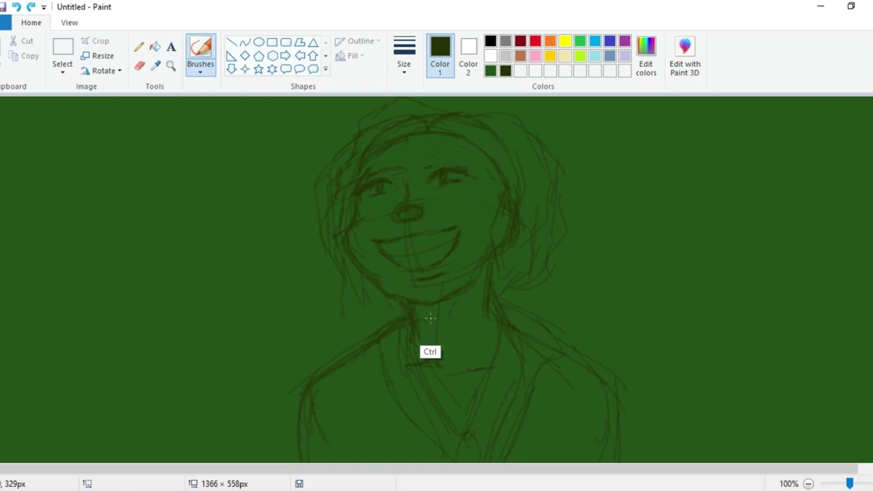
pyautogui.hotkey('ctrl', 'z')
# Paint over the face and most of the hair with the marker brush in the background green
pyautogui.click(200, 66)
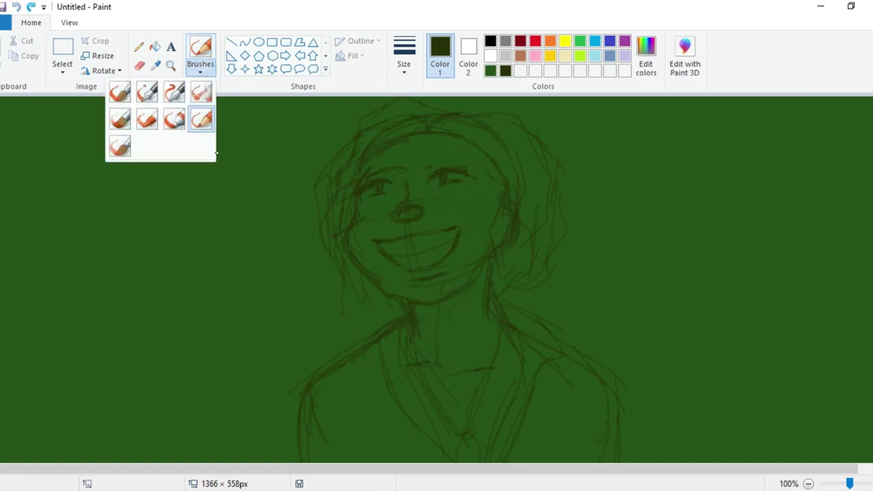
pyautogui.click(174, 120)
pyautogui.click(491, 72)
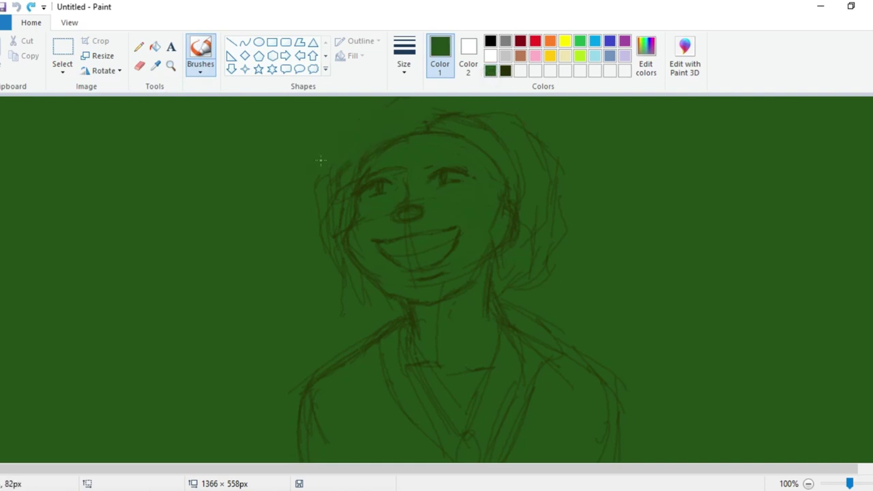
pyautogui.moveTo(320, 160)
pyautogui.mouseDown()
pyautogui.moveTo(331, 193)
pyautogui.moveTo(423, 170)
pyautogui.moveTo(452, 210)
pyautogui.moveTo(509, 239)
pyautogui.moveTo(548, 233)
pyautogui.moveTo(461, 199)
pyautogui.mouseUp()
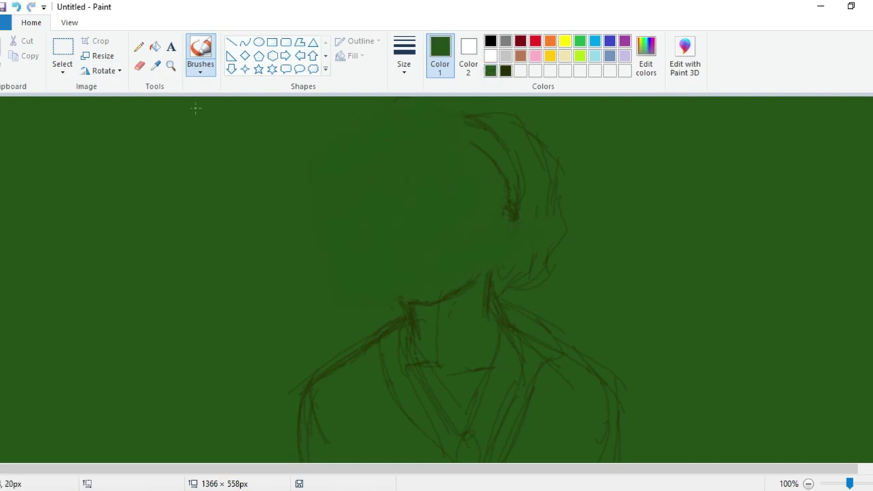
pyautogui.click(155, 47)
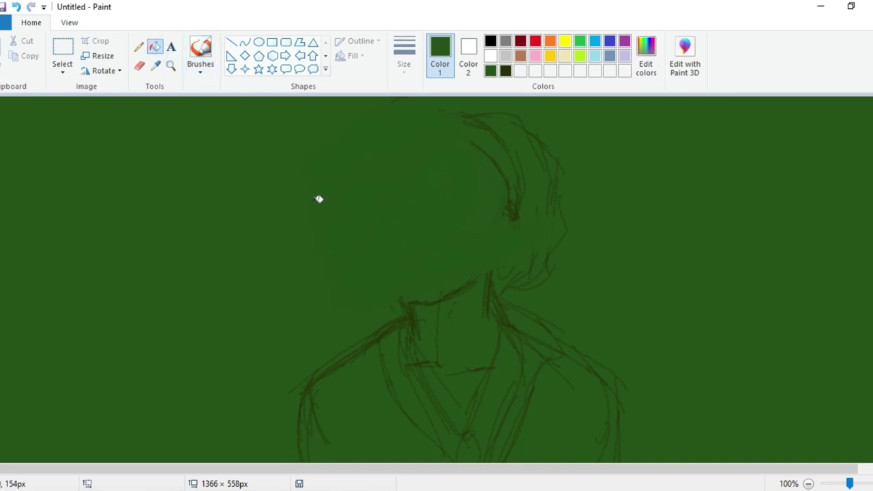
pyautogui.click(200, 54)
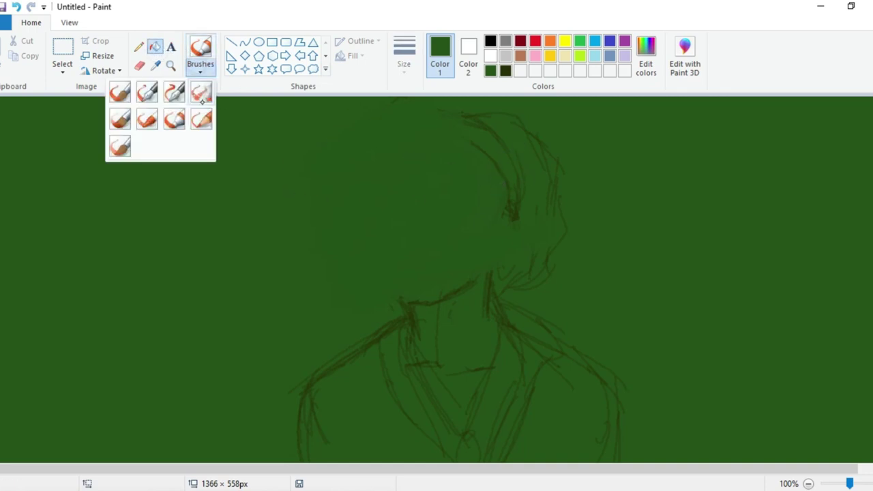
pyautogui.click(174, 120)
pyautogui.moveTo(567, 169)
pyautogui.mouseDown()
pyautogui.moveTo(549, 214)
pyautogui.moveTo(520, 245)
pyautogui.moveTo(530, 159)
pyautogui.moveTo(499, 144)
pyautogui.mouseUp()
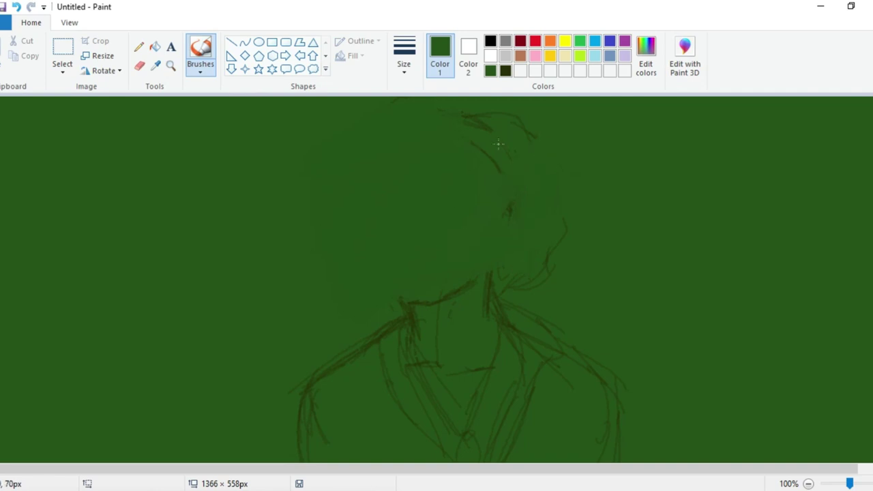
# Cover the remaining hair, neck, shoulders and garment in background green with the thickest marker size
pyautogui.click(409, 74)
pyautogui.click(375, 176)
pyautogui.moveTo(567, 184)
pyautogui.mouseDown()
pyautogui.moveTo(512, 188)
pyautogui.moveTo(505, 257)
pyautogui.mouseUp()
pyautogui.moveTo(459, 280)
pyautogui.mouseDown()
pyautogui.moveTo(416, 305)
pyautogui.moveTo(509, 290)
pyautogui.moveTo(386, 322)
pyautogui.moveTo(329, 371)
pyautogui.mouseUp()
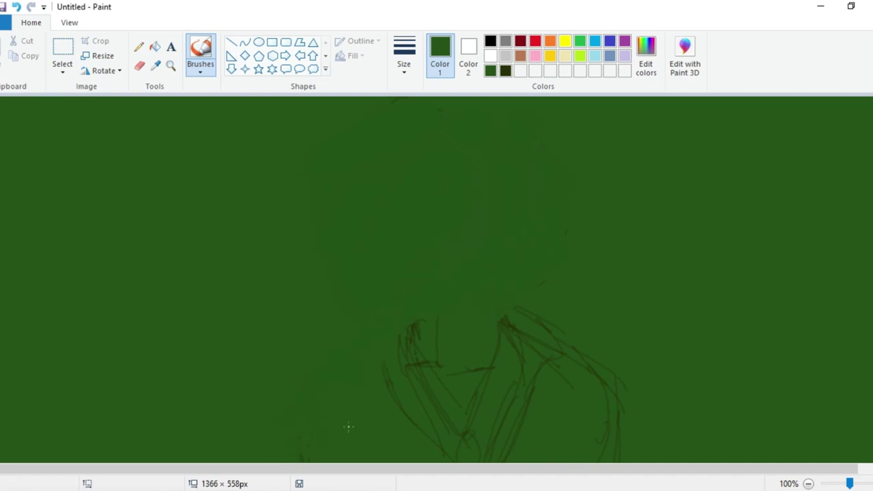
pyautogui.moveTo(348, 427)
pyautogui.mouseDown()
pyautogui.moveTo(418, 328)
pyautogui.moveTo(442, 318)
pyautogui.mouseUp()
pyautogui.moveTo(484, 450)
pyautogui.mouseDown()
pyautogui.moveTo(514, 395)
pyautogui.moveTo(576, 352)
pyautogui.moveTo(553, 408)
pyautogui.moveTo(516, 372)
pyautogui.mouseUp()
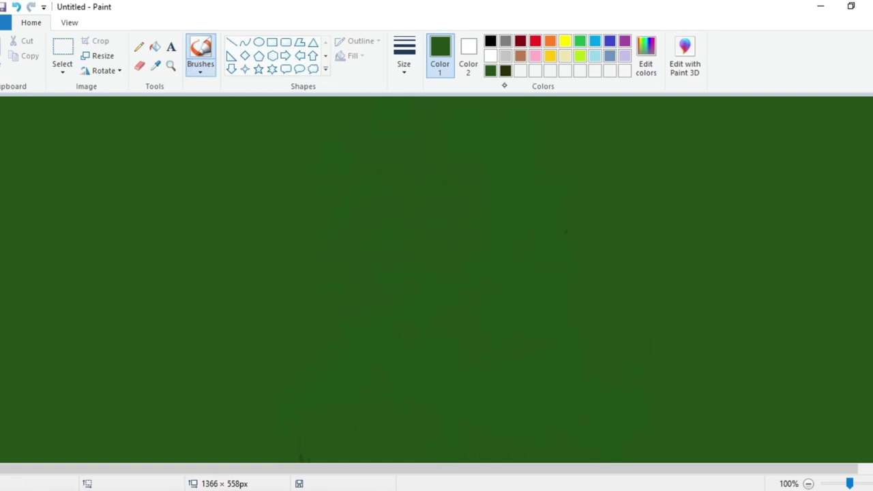
# Sketch a new round head with guidelines and an ear, plus neck, shoulders and torso, with the natural pencil in dark olive
pyautogui.click(201, 67)
pyautogui.click(202, 120)
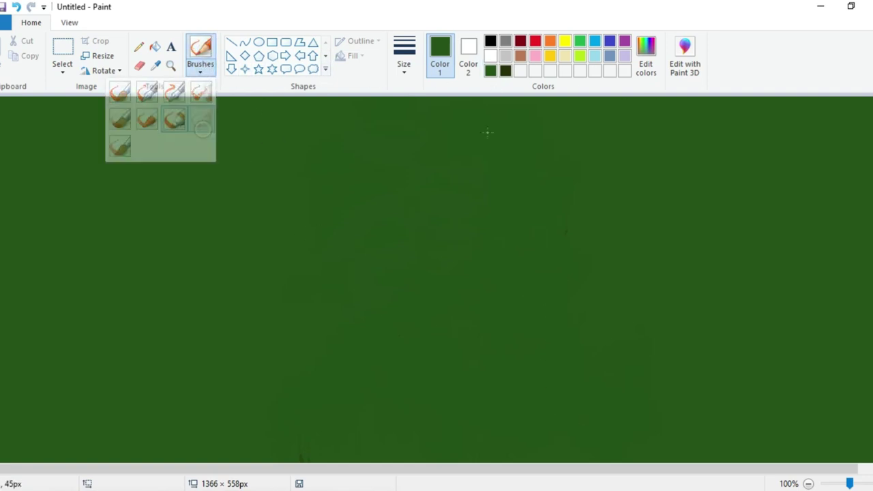
pyautogui.click(506, 71)
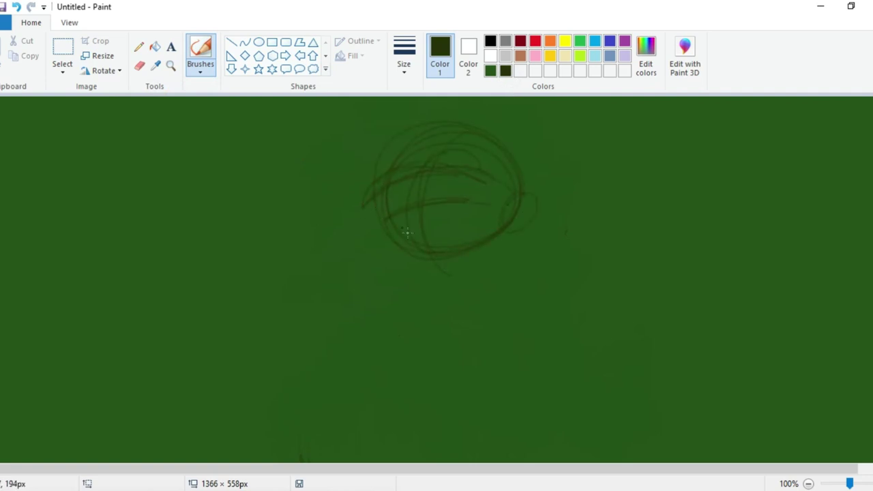
pyautogui.moveTo(409, 254); pyautogui.dragTo(417, 294)
pyautogui.moveTo(389, 303); pyautogui.dragTo(509, 307)
pyautogui.moveTo(362, 304); pyautogui.dragTo(448, 291)
pyautogui.moveTo(387, 306); pyautogui.dragTo(326, 348)
pyautogui.moveTo(567, 401); pyautogui.dragTo(565, 429)
pyautogui.moveTo(573, 400); pyautogui.dragTo(563, 458)
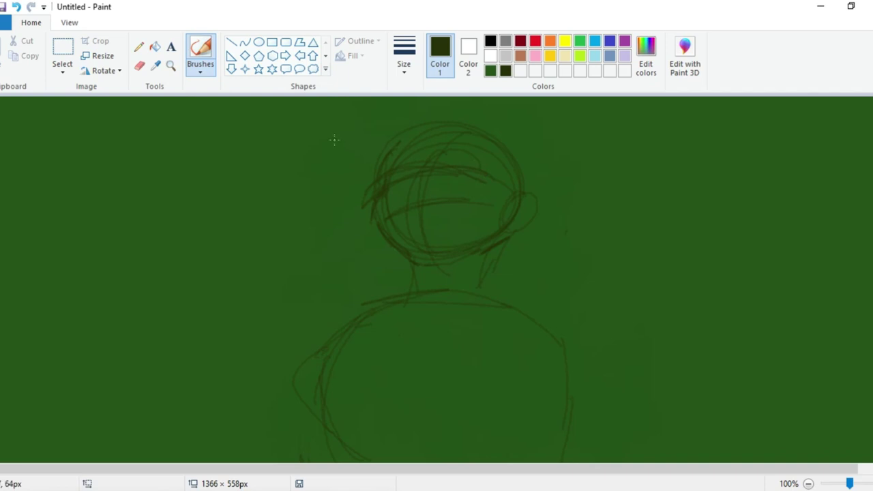
# Undo the entire new head and torso sketch back to the empty green canvas
pyautogui.hotkey('ctrl', 'z')
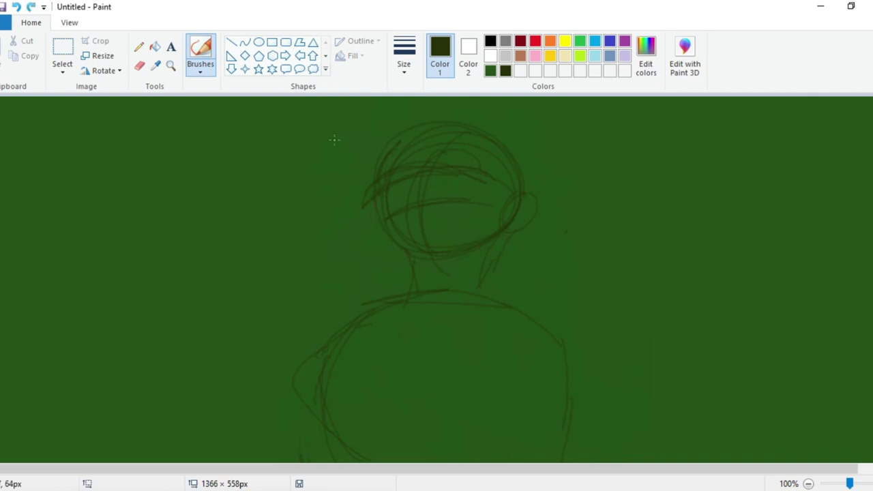
pyautogui.hotkey('ctrl', 'z')
pyautogui.hotkey('ctrl', 'z')
pyautogui.hotkey('ctrl', 'z')
pyautogui.hotkey('ctrl', 'z')
pyautogui.hotkey('ctrl', 'z')
pyautogui.hotkey('ctrl', 'z')
pyautogui.hotkey('ctrl', 'z')
pyautogui.hotkey('ctrl', 'z')
pyautogui.hotkey('ctrl', 'z')
pyautogui.hotkey('ctrl', 'z')
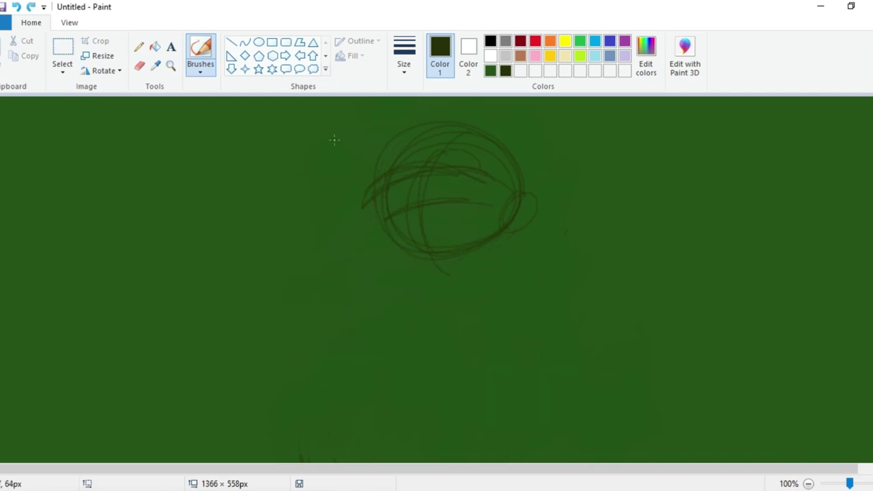
pyautogui.hotkey('ctrl', 'z')
pyautogui.hotkey('ctrl', 'z')
pyautogui.hotkey('ctrl', 'z')
pyautogui.hotkey('ctrl', 'z')
pyautogui.hotkey('ctrl', 'z')
pyautogui.hotkey('ctrl', 'z')
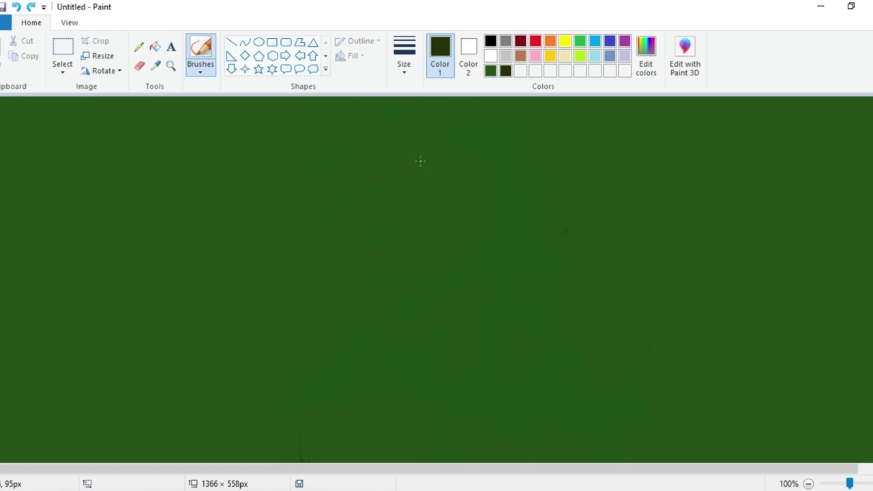
pyautogui.click(200, 67)
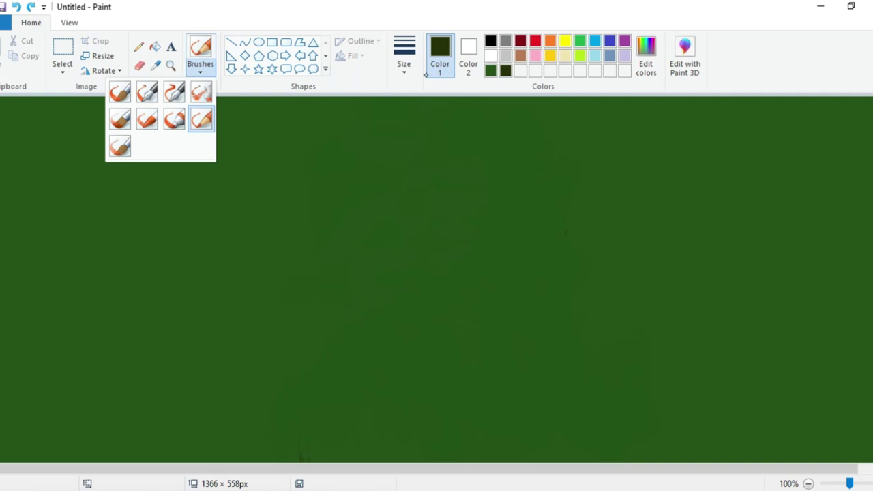
pyautogui.click(205, 72)
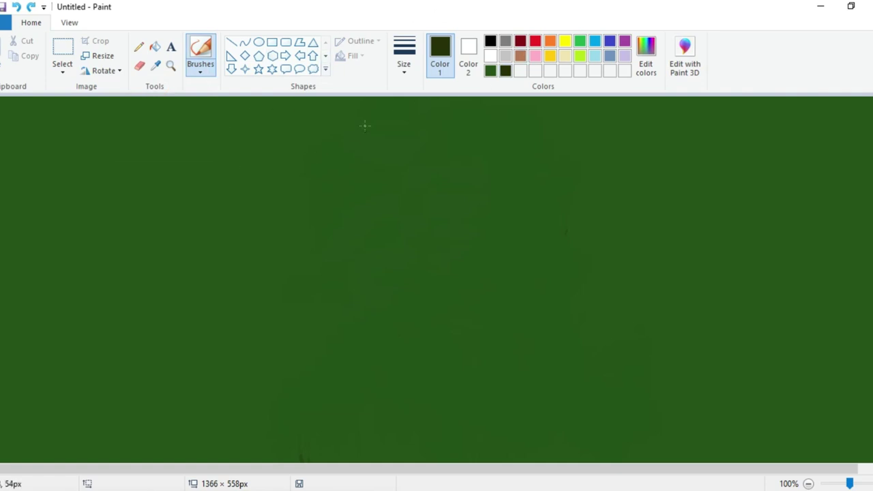
# Mix a muted slate blue (Red 91, Green 97, Blue 140) as the primary colour for filling the background
pyautogui.click(155, 46)
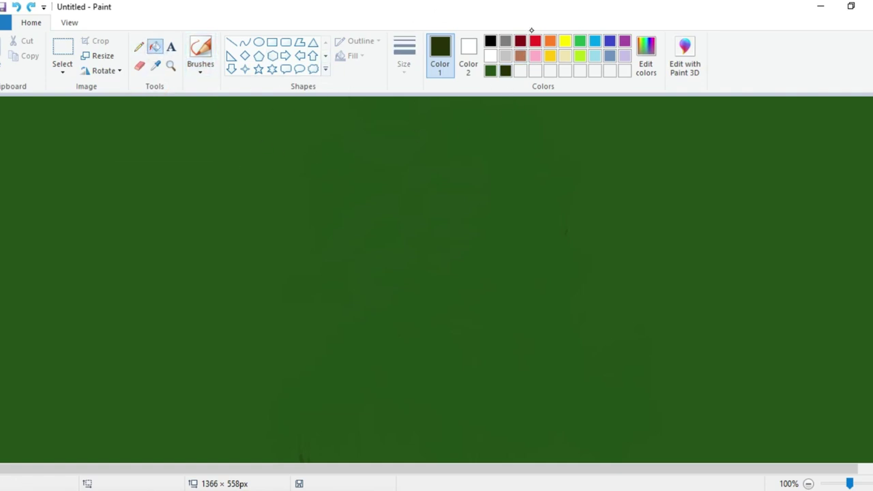
pyautogui.click(506, 43)
pyautogui.click(646, 60)
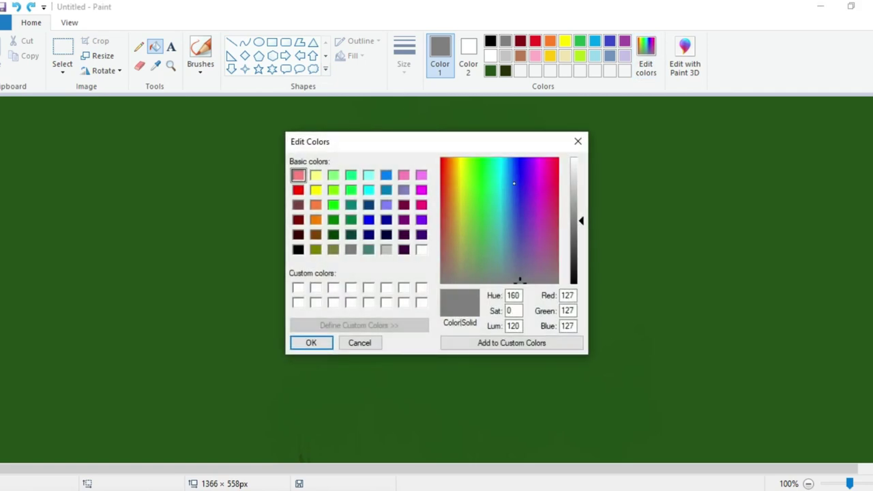
pyautogui.click(522, 249)
pyautogui.click(513, 237)
pyautogui.click(514, 251)
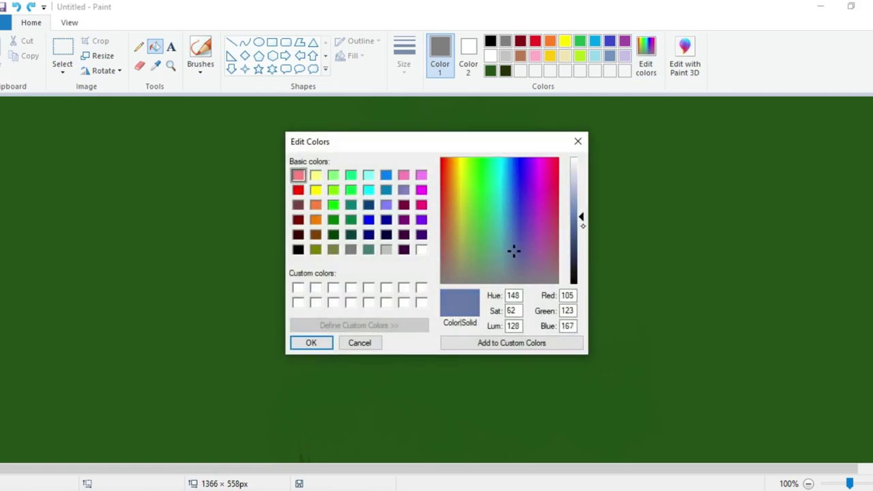
pyautogui.click(578, 213)
pyautogui.click(580, 226)
pyautogui.click(519, 257)
pyautogui.click(518, 258)
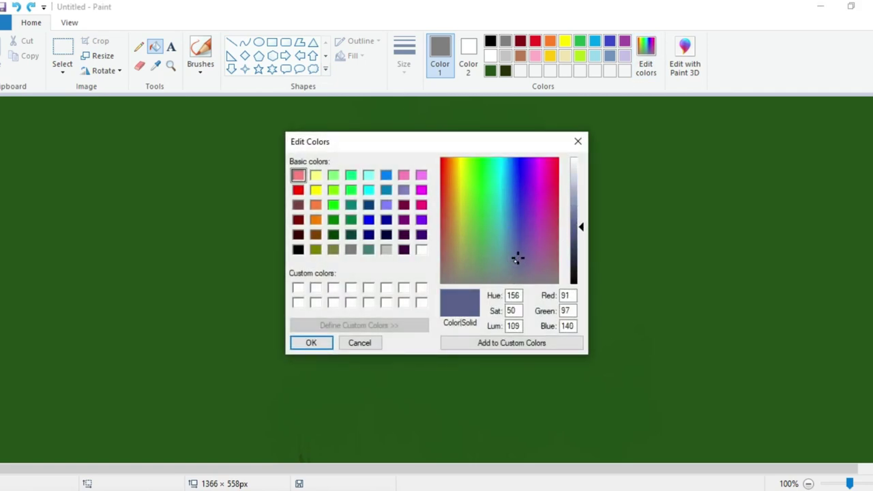
pyautogui.click(312, 343)
# Flood-fill the large background areas on both sides of the old figure with the slate blue
pyautogui.click(109, 154)
pyautogui.click(454, 272)
pyautogui.click(417, 238)
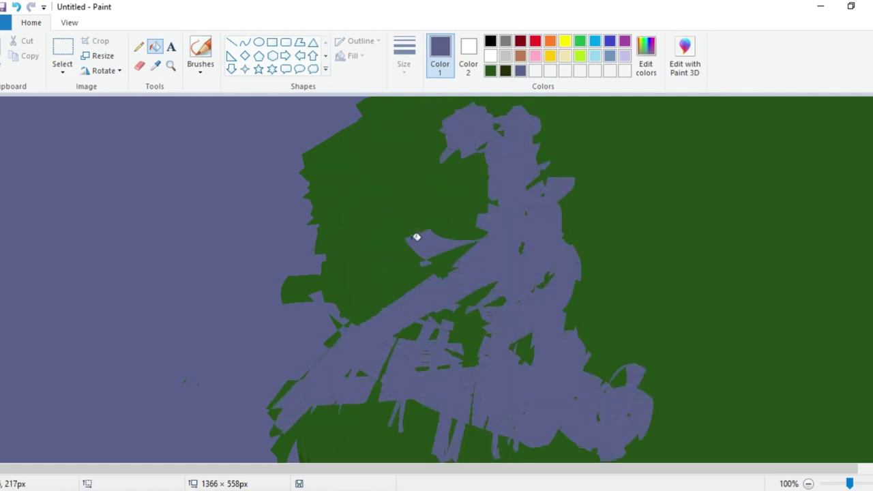
pyautogui.click(413, 204)
pyautogui.click(403, 210)
pyautogui.click(653, 217)
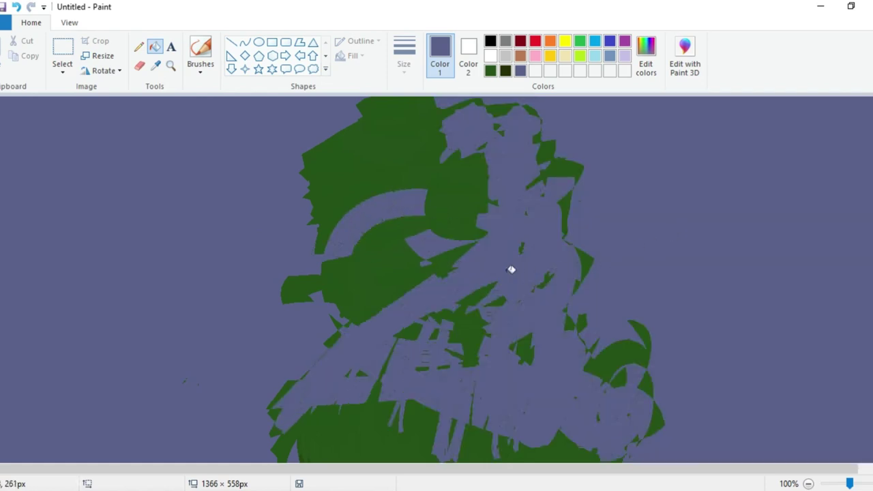
pyautogui.click(627, 362)
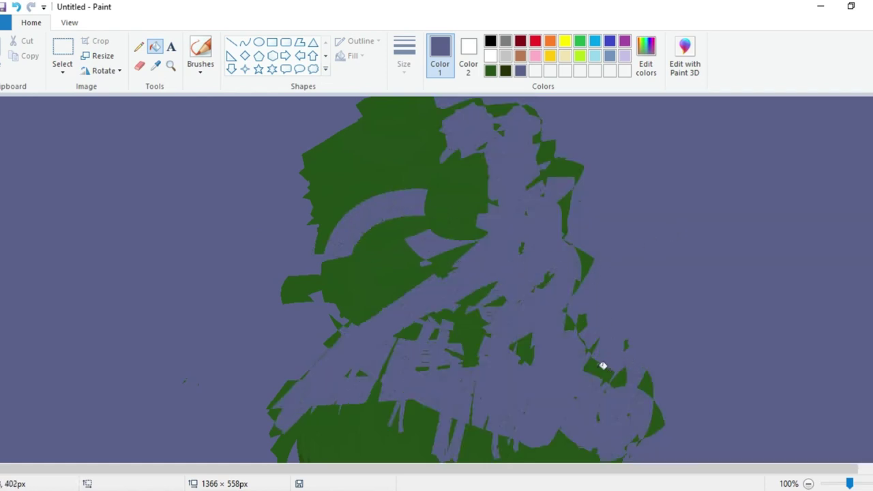
# Fill the leftover green patches in the old figure's hair and face area with slate blue
pyautogui.click(407, 143)
pyautogui.click(432, 190)
pyautogui.click(345, 166)
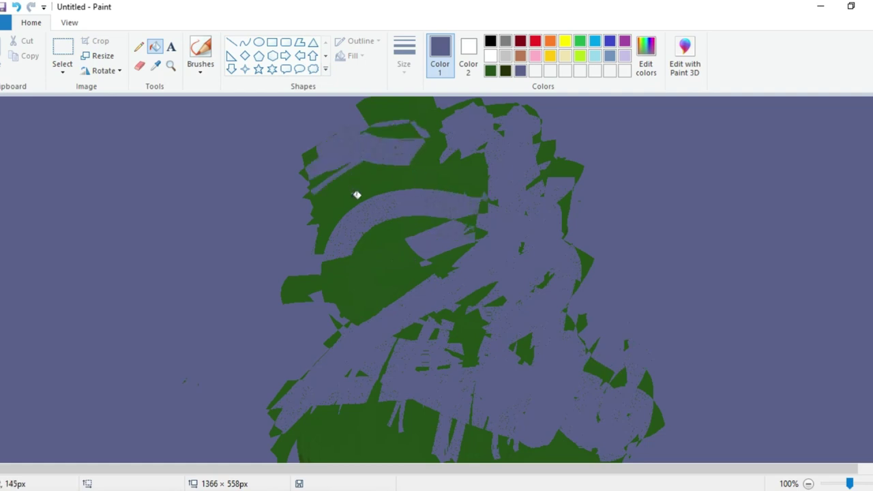
pyautogui.click(393, 283)
pyautogui.click(402, 235)
pyautogui.click(426, 225)
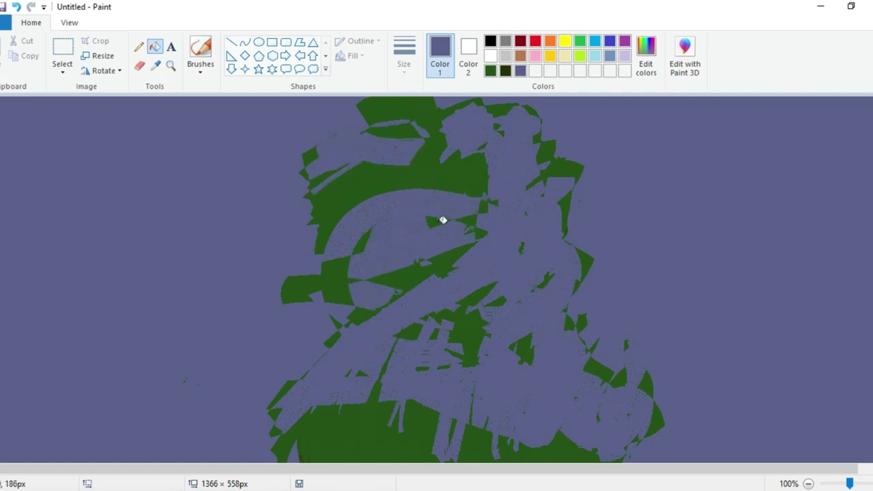
pyautogui.click(441, 222)
pyautogui.click(139, 65)
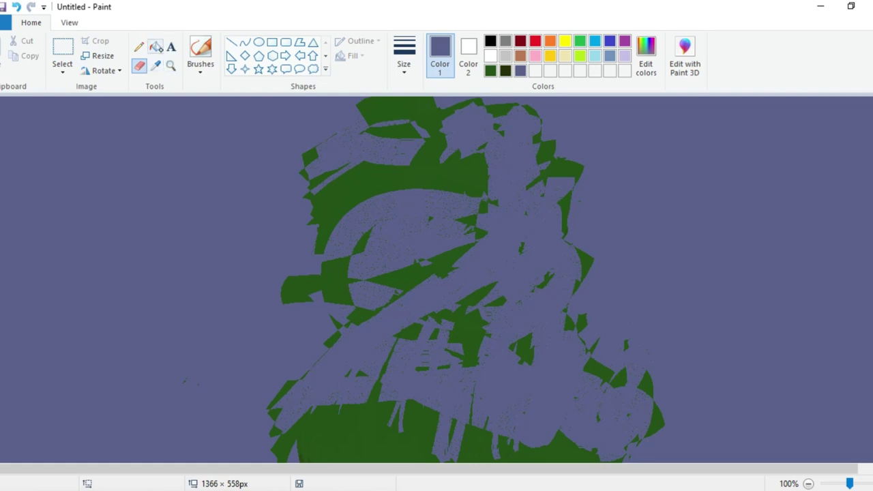
pyautogui.click(155, 46)
pyautogui.click(359, 189)
# Cover the green remnants across the old head and torso with filled slate-blue ellipses
pyautogui.moveTo(415, 127); pyautogui.dragTo(673, 351)
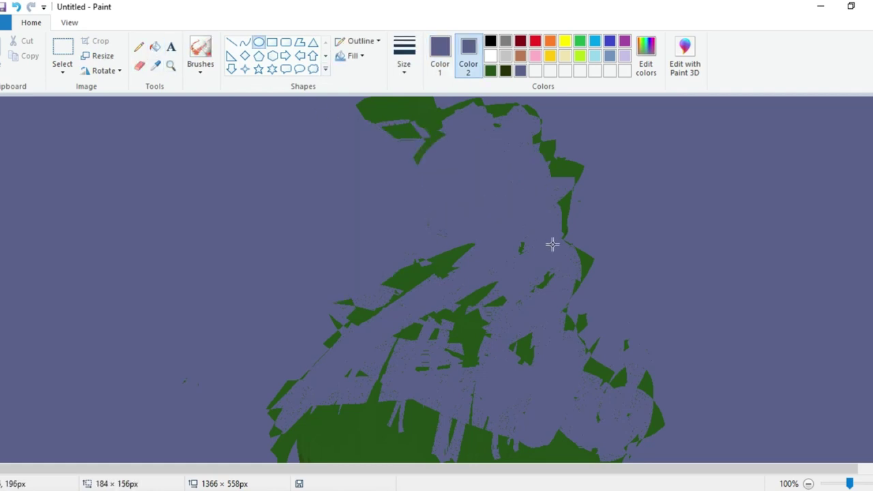
pyautogui.moveTo(353, 122); pyautogui.dragTo(358, 123)
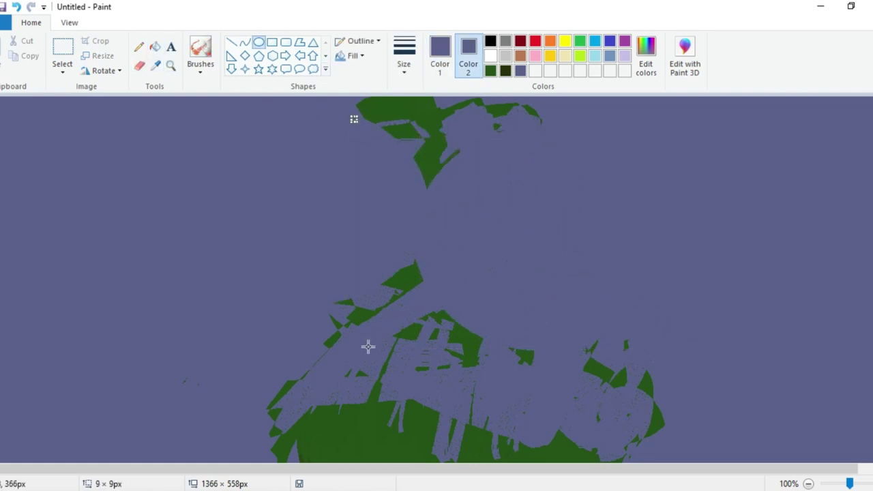
pyautogui.moveTo(359, 363); pyautogui.dragTo(469, 72)
pyautogui.moveTo(566, 360)
pyautogui.mouseDown()
pyautogui.moveTo(572, 365)
pyautogui.moveTo(220, 353)
pyautogui.moveTo(76, 387)
pyautogui.mouseUp()
pyautogui.click(256, 310)
pyautogui.moveTo(245, 292); pyautogui.dragTo(799, 465)
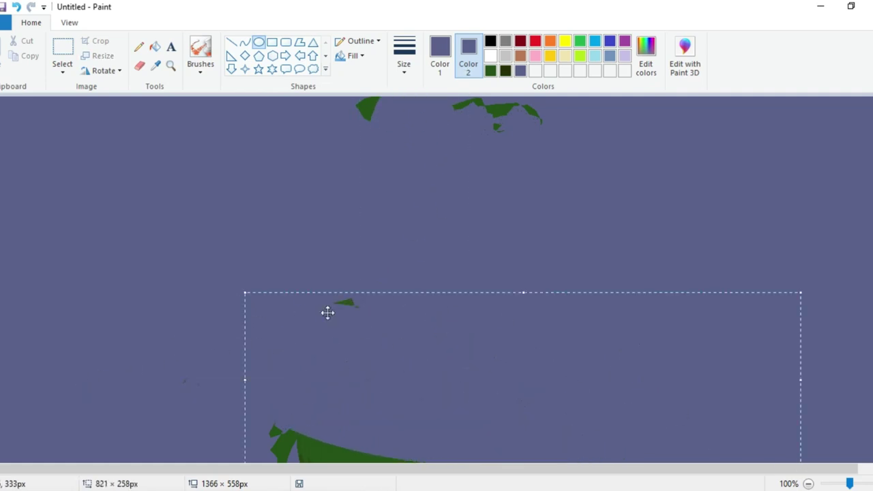
# Hide the remaining green patches along the canvas's lower and upper edges with more filled slate-blue ellipses
pyautogui.moveTo(263, 243); pyautogui.dragTo(575, 429)
pyautogui.moveTo(155, 318); pyautogui.dragTo(161, 320)
pyautogui.moveTo(187, 351)
pyautogui.mouseDown()
pyautogui.moveTo(345, 448)
pyautogui.moveTo(603, 490)
pyautogui.mouseUp()
pyautogui.click(304, 194)
pyautogui.moveTo(325, 127); pyautogui.dragTo(667, 103)
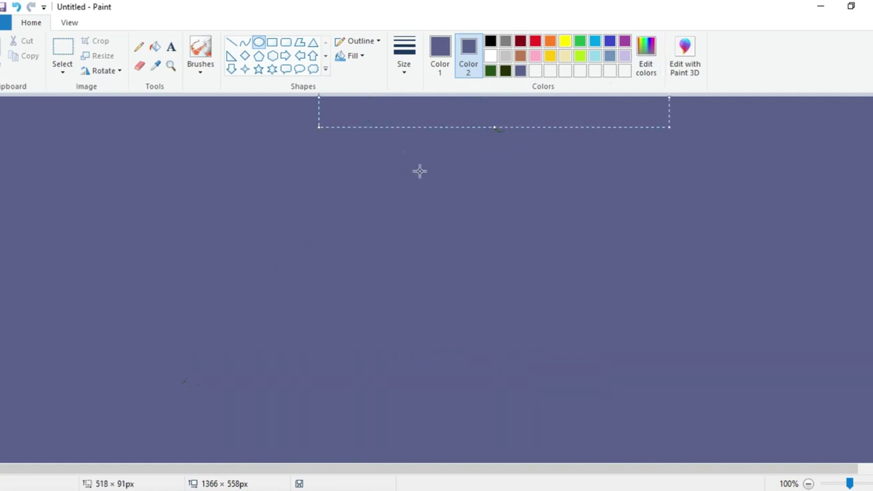
pyautogui.moveTo(449, 128); pyautogui.dragTo(619, 179)
pyautogui.moveTo(313, 176); pyautogui.dragTo(317, 181)
# Mix a lighter greyish lavender as a custom colour
pyautogui.click(201, 58)
pyautogui.click(205, 120)
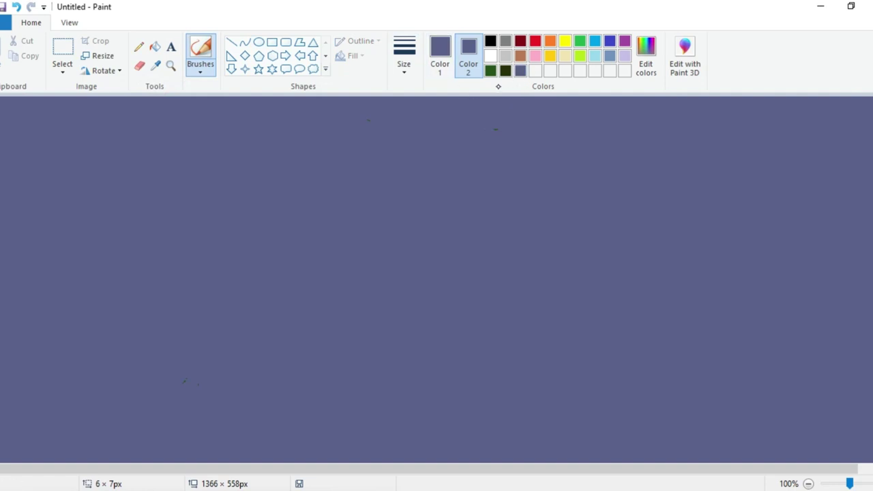
pyautogui.click(646, 55)
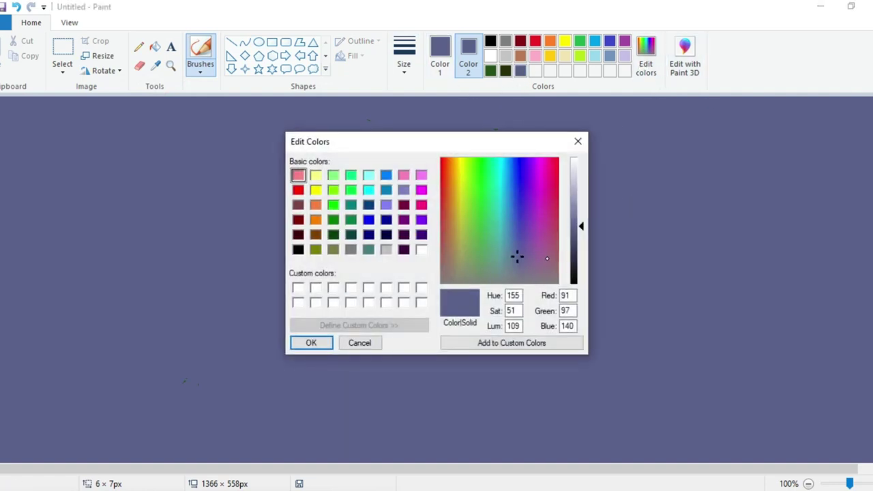
pyautogui.moveTo(581, 235); pyautogui.dragTo(575, 244)
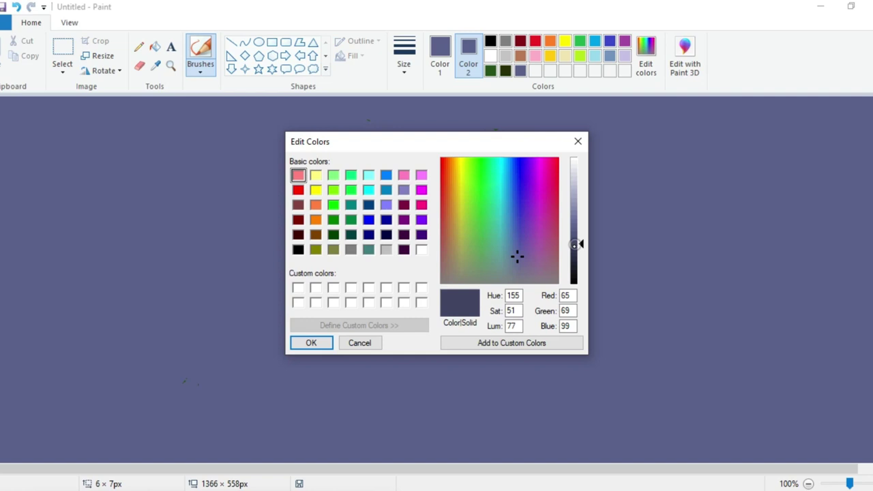
pyautogui.click(514, 260)
pyautogui.click(519, 261)
pyautogui.click(575, 195)
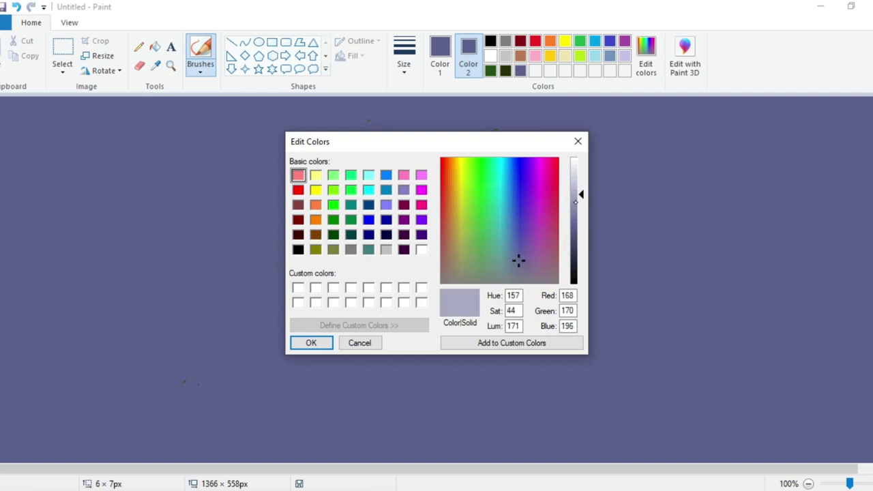
pyautogui.click(325, 343)
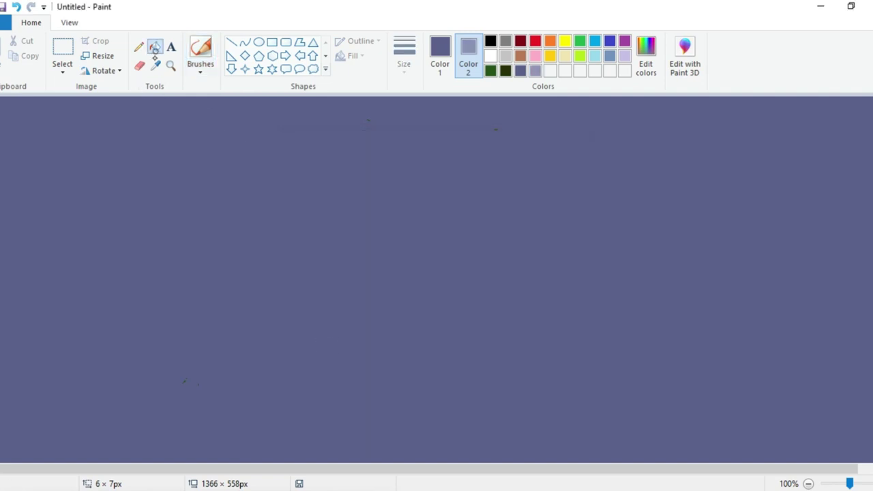
# Set the greyish lavender as the primary colour and fill the whole canvas with it
pyautogui.click(440, 56)
pyautogui.click(536, 71)
pyautogui.click(482, 202)
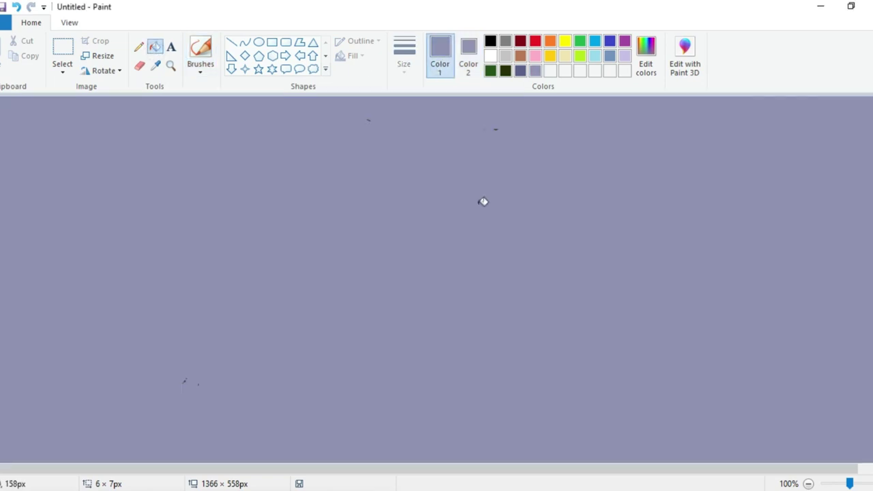
# Sketch a round head with centre, brow and eye guidelines and a jaw in slate blue with the natural pencil
pyautogui.click(201, 68)
pyautogui.click(121, 92)
pyautogui.click(521, 71)
pyautogui.moveTo(405, 185)
pyautogui.mouseDown()
pyautogui.moveTo(346, 235)
pyautogui.moveTo(447, 168)
pyautogui.moveTo(433, 140)
pyautogui.moveTo(427, 301)
pyautogui.mouseUp()
pyautogui.hotkey('ctrl', 'z')
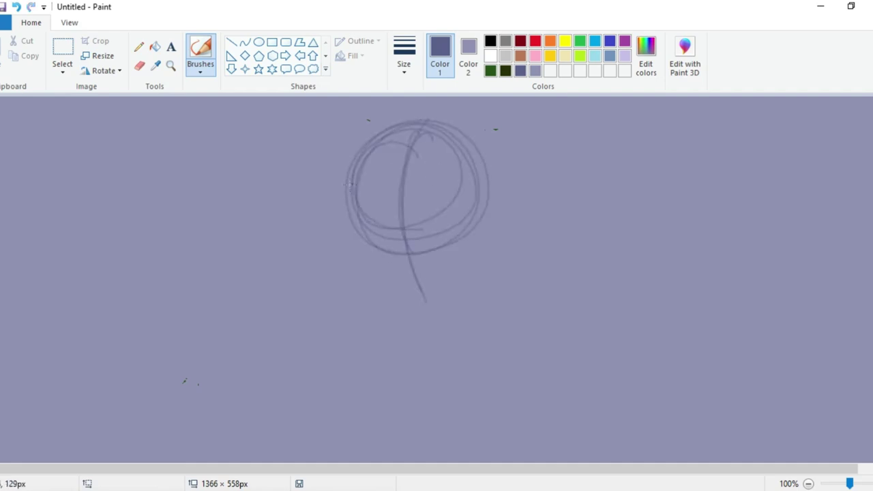
pyautogui.moveTo(330, 184)
pyautogui.mouseDown()
pyautogui.moveTo(429, 161)
pyautogui.moveTo(471, 171)
pyautogui.mouseUp()
pyautogui.moveTo(348, 220); pyautogui.dragTo(500, 215)
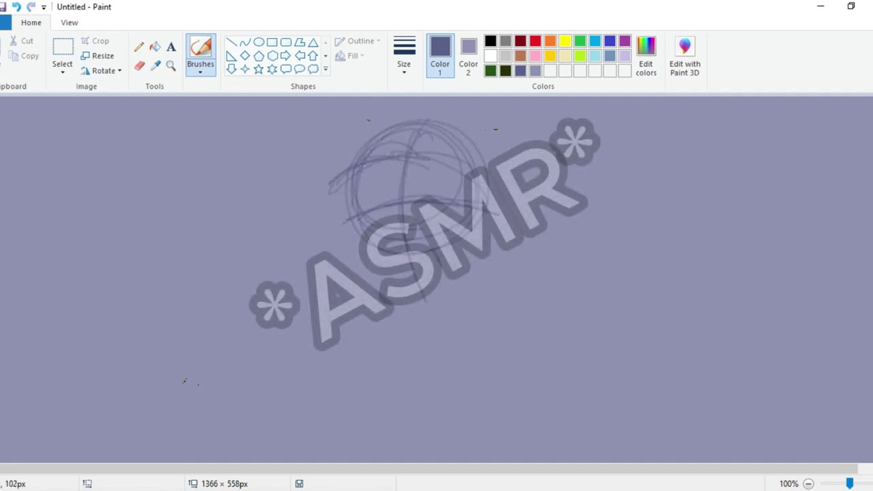
pyautogui.moveTo(354, 168)
pyautogui.mouseDown()
pyautogui.moveTo(349, 249)
pyautogui.moveTo(426, 299)
pyautogui.mouseUp()
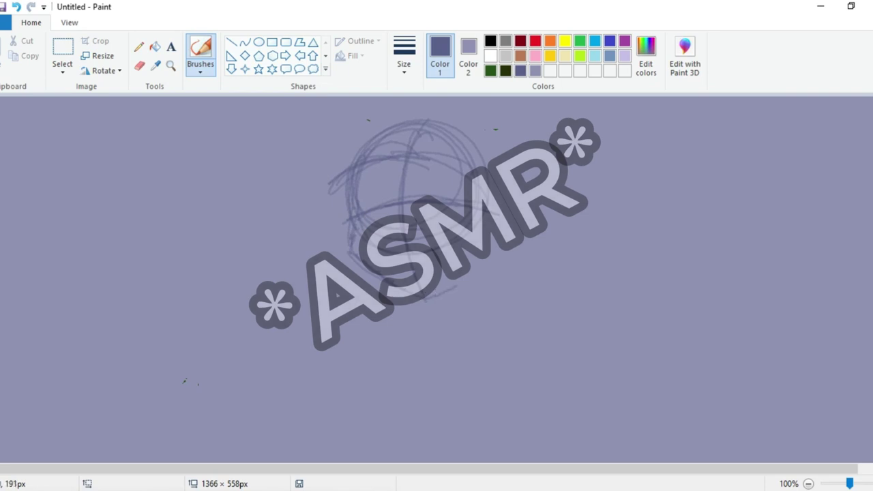
# Sketch the neck, shoulders and torso below the head, with an oval construction shape at the near shoulder
pyautogui.moveTo(483, 218)
pyautogui.mouseDown()
pyautogui.moveTo(436, 294)
pyautogui.moveTo(440, 332)
pyautogui.mouseUp()
pyautogui.moveTo(440, 312); pyautogui.dragTo(403, 371)
pyautogui.moveTo(481, 294); pyautogui.dragTo(377, 376)
pyautogui.moveTo(377, 375); pyautogui.dragTo(414, 462)
pyautogui.moveTo(499, 279); pyautogui.dragTo(560, 399)
pyautogui.moveTo(503, 326)
pyautogui.mouseDown()
pyautogui.moveTo(481, 412)
pyautogui.moveTo(497, 321)
pyautogui.mouseUp()
pyautogui.moveTo(497, 320)
pyautogui.mouseDown()
pyautogui.moveTo(487, 336)
pyautogui.moveTo(503, 446)
pyautogui.mouseUp()
pyautogui.moveTo(513, 355); pyautogui.dragTo(516, 456)
pyautogui.moveTo(481, 247); pyautogui.dragTo(552, 318)
pyautogui.moveTo(545, 317); pyautogui.dragTo(593, 441)
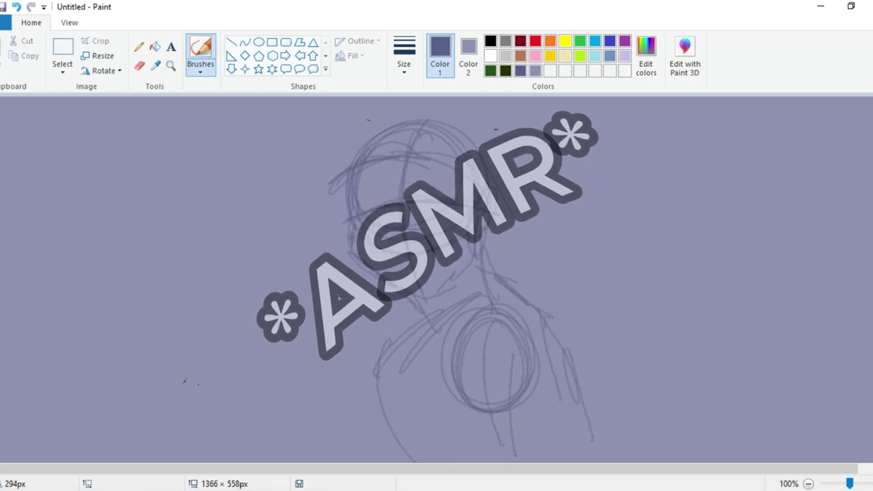
# Add the far shoulder, the arm outlines and long body lines running down to the canvas's lower edge
pyautogui.moveTo(412, 294)
pyautogui.mouseDown()
pyautogui.moveTo(379, 422)
pyautogui.moveTo(394, 461)
pyautogui.mouseUp()
pyautogui.moveTo(375, 373); pyautogui.dragTo(407, 432)
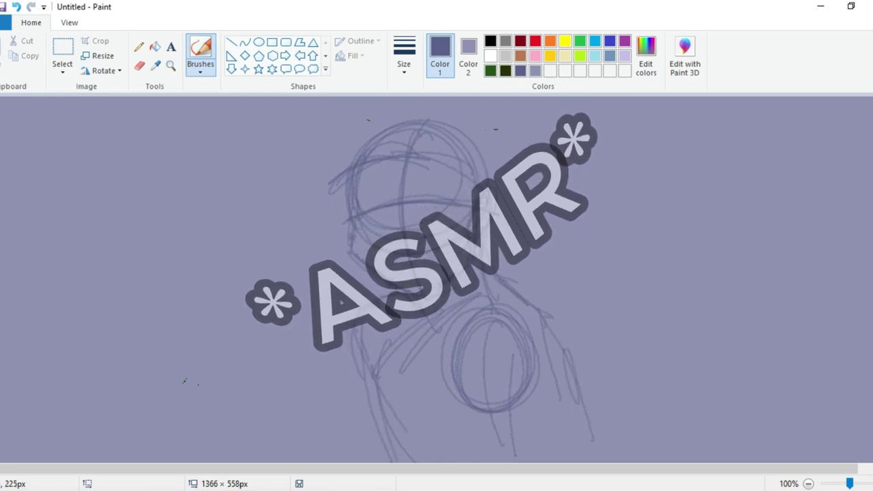
pyautogui.moveTo(408, 290); pyautogui.dragTo(436, 322)
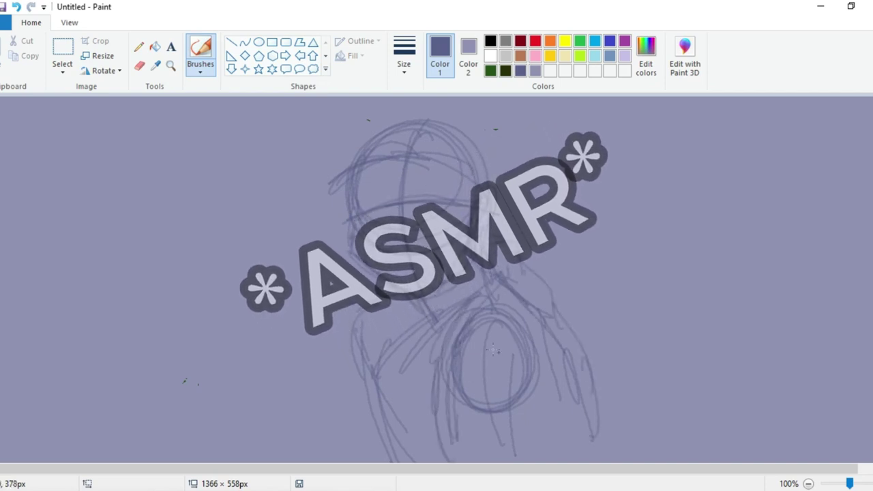
pyautogui.moveTo(527, 326); pyautogui.dragTo(553, 415)
pyautogui.moveTo(552, 363); pyautogui.dragTo(569, 453)
pyautogui.moveTo(480, 365); pyautogui.dragTo(461, 462)
pyautogui.moveTo(396, 326); pyautogui.dragTo(430, 462)
pyautogui.moveTo(412, 308); pyautogui.dragTo(452, 451)
pyautogui.moveTo(363, 312); pyautogui.dragTo(413, 462)
# Outline the hair around the head and reinforce the cheek and jaw contour
pyautogui.moveTo(490, 256)
pyautogui.mouseDown()
pyautogui.moveTo(513, 203)
pyautogui.moveTo(520, 156)
pyautogui.mouseUp()
pyautogui.moveTo(493, 241)
pyautogui.mouseDown()
pyautogui.moveTo(482, 114)
pyautogui.moveTo(418, 100)
pyautogui.mouseUp()
pyautogui.moveTo(505, 162); pyautogui.dragTo(506, 130)
pyautogui.moveTo(508, 213); pyautogui.dragTo(434, 105)
pyautogui.moveTo(417, 99); pyautogui.dragTo(350, 140)
pyautogui.moveTo(378, 110); pyautogui.dragTo(350, 139)
pyautogui.moveTo(350, 139); pyautogui.dragTo(340, 218)
pyautogui.moveTo(344, 224); pyautogui.dragTo(379, 287)
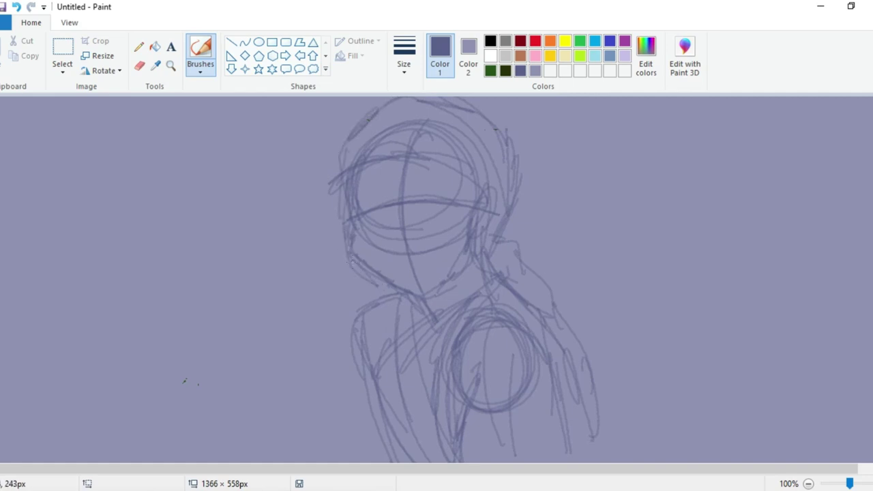
pyautogui.moveTo(351, 259); pyautogui.dragTo(397, 299)
# Sketch inner hair strands across the forehead, crown and side of the head
pyautogui.moveTo(382, 123); pyautogui.dragTo(366, 145)
pyautogui.moveTo(360, 148)
pyautogui.mouseDown()
pyautogui.moveTo(416, 114)
pyautogui.moveTo(492, 197)
pyautogui.mouseUp()
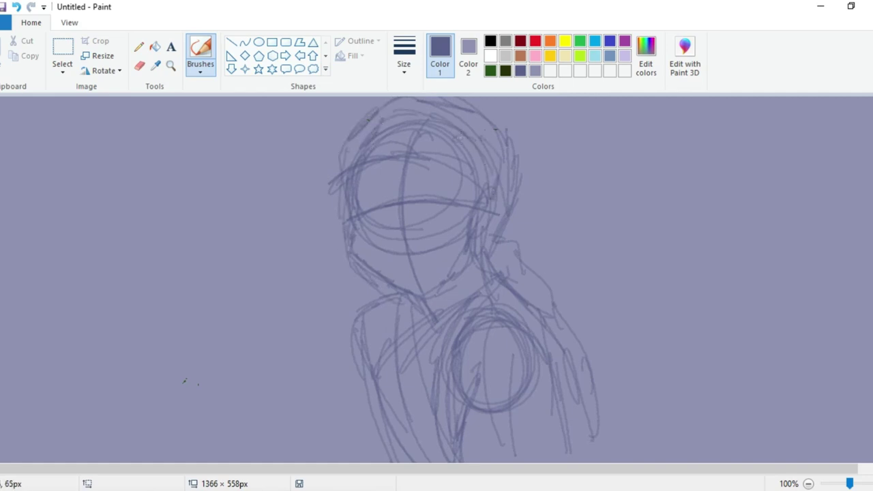
pyautogui.moveTo(461, 138); pyautogui.dragTo(461, 179)
pyautogui.moveTo(475, 130); pyautogui.dragTo(500, 152)
pyautogui.moveTo(449, 117); pyautogui.dragTo(507, 181)
pyautogui.moveTo(435, 114); pyautogui.dragTo(392, 115)
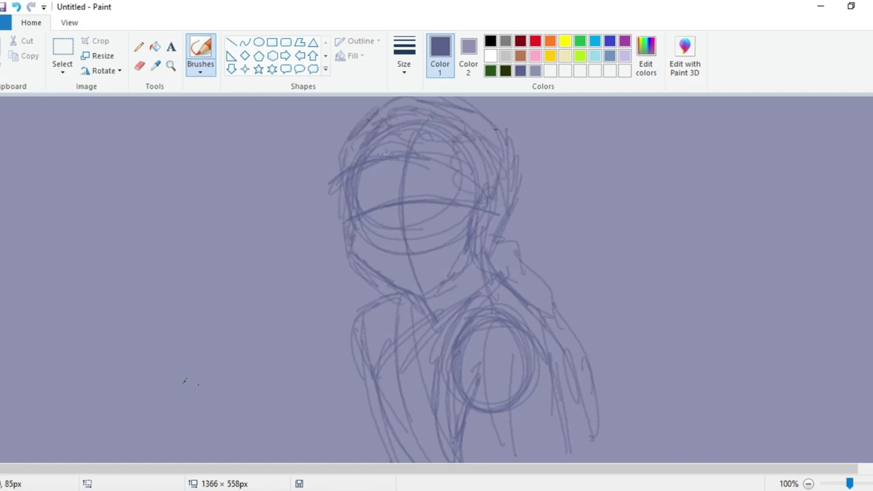
# Strengthen the far shoulder and upper arm with extra pencil strokes
pyautogui.moveTo(390, 304); pyautogui.dragTo(365, 332)
pyautogui.moveTo(378, 361)
pyautogui.mouseDown()
pyautogui.moveTo(425, 462)
pyautogui.moveTo(396, 427)
pyautogui.mouseUp()
pyautogui.moveTo(393, 358); pyautogui.dragTo(404, 446)
# Paint over the guidelines inside the face with the marker brush in the lavender background colour
pyautogui.click(200, 67)
pyautogui.click(175, 119)
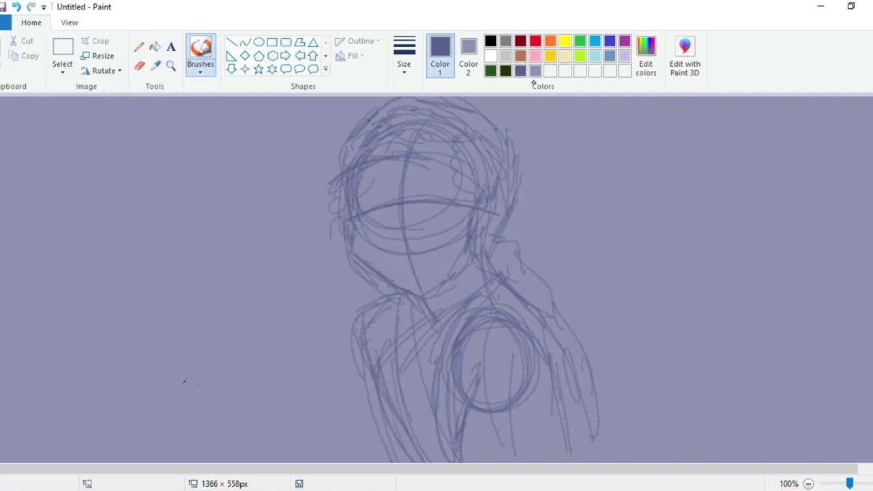
pyautogui.click(535, 71)
pyautogui.moveTo(426, 199)
pyautogui.mouseDown()
pyautogui.moveTo(387, 210)
pyautogui.moveTo(386, 172)
pyautogui.mouseUp()
pyautogui.moveTo(433, 186)
pyautogui.mouseDown()
pyautogui.moveTo(404, 156)
pyautogui.moveTo(374, 193)
pyautogui.moveTo(448, 240)
pyautogui.mouseUp()
# Redraw the face's centre line, brow line and eye line in slate blue with the natural pencil, discarding the first nose strokes
pyautogui.click(206, 65)
pyautogui.click(201, 120)
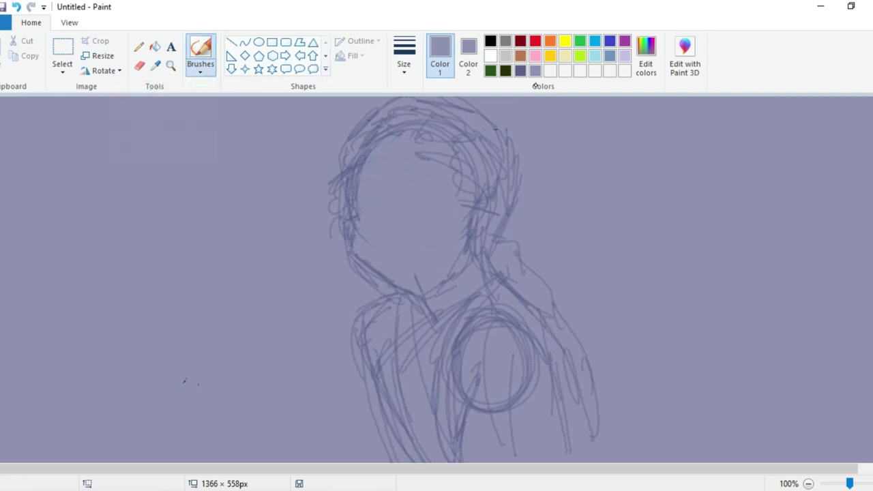
pyautogui.click(520, 70)
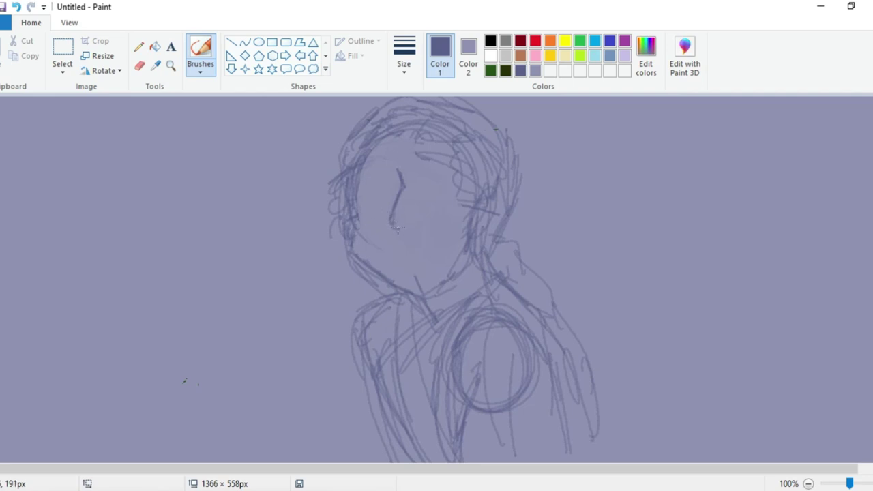
pyautogui.hotkey('ctrl', 'z')
pyautogui.hotkey('ctrl', 'z')
pyautogui.moveTo(412, 133); pyautogui.dragTo(428, 310)
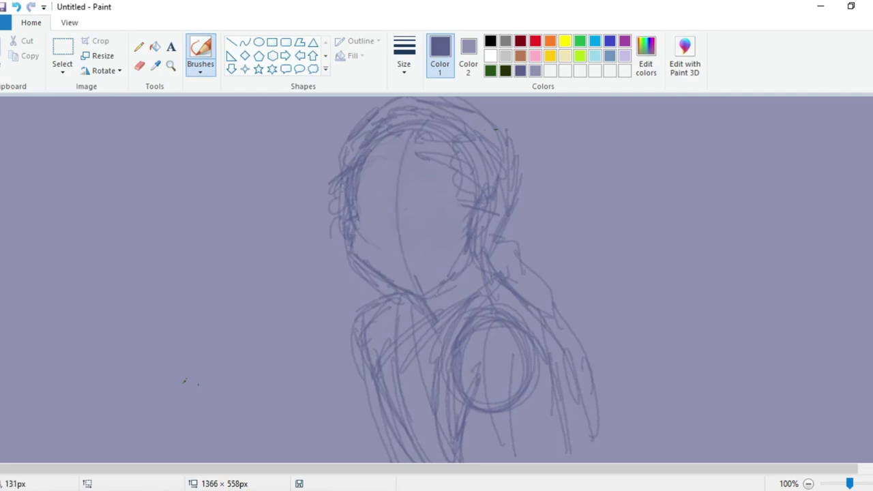
pyautogui.moveTo(356, 168); pyautogui.dragTo(431, 158)
pyautogui.hotkey('ctrl', 'z')
pyautogui.moveTo(361, 212)
pyautogui.mouseDown()
pyautogui.moveTo(468, 209)
pyautogui.moveTo(468, 216)
pyautogui.mouseUp()
# Sketch a rounded nose and a smiling mouth, and reinforce the jaw line down to the chin
pyautogui.moveTo(387, 218); pyautogui.dragTo(417, 215)
pyautogui.hotkey('ctrl', 'z')
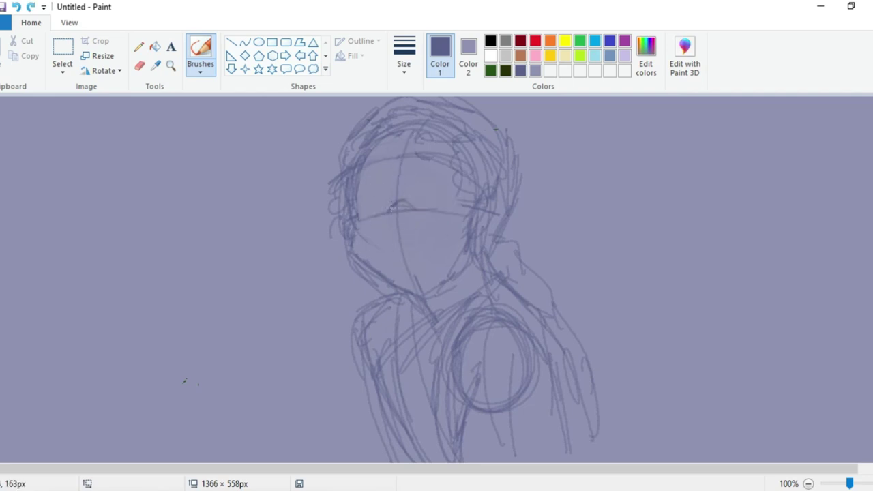
pyautogui.moveTo(381, 247); pyautogui.dragTo(438, 238)
pyautogui.moveTo(383, 250); pyautogui.dragTo(437, 238)
pyautogui.moveTo(471, 244); pyautogui.dragTo(421, 285)
# Cut out the smiling mouth with a free-form selection and shrink it to about 102 × 42 px
pyautogui.click(62, 68)
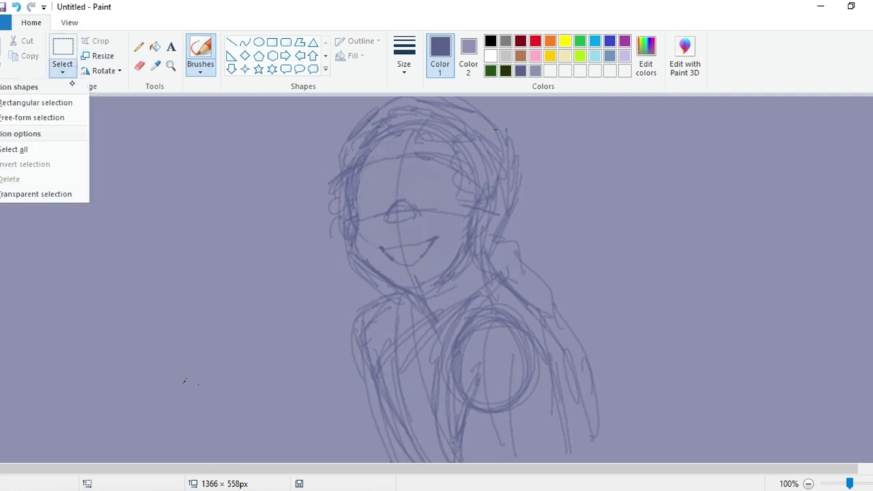
pyautogui.click(76, 119)
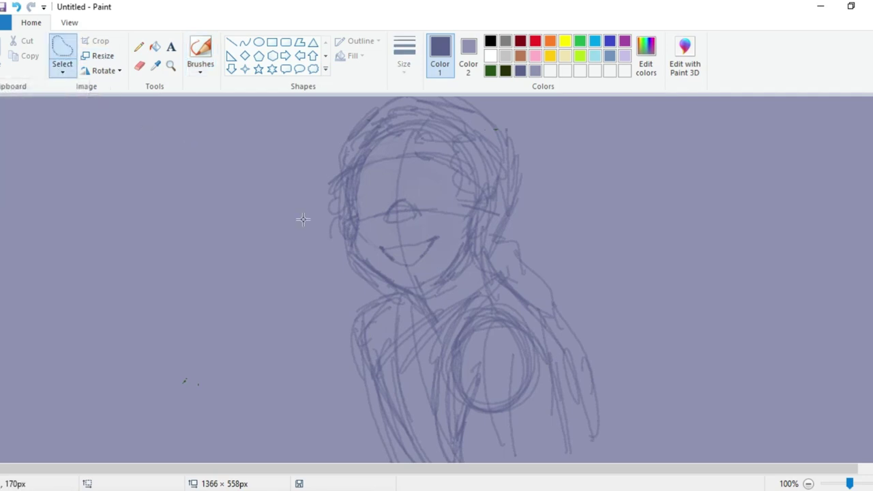
pyautogui.moveTo(413, 240)
pyautogui.mouseDown()
pyautogui.moveTo(377, 243)
pyautogui.moveTo(379, 257)
pyautogui.moveTo(398, 271)
pyautogui.moveTo(429, 266)
pyautogui.moveTo(444, 237)
pyautogui.moveTo(413, 235)
pyautogui.moveTo(356, 254)
pyautogui.mouseUp()
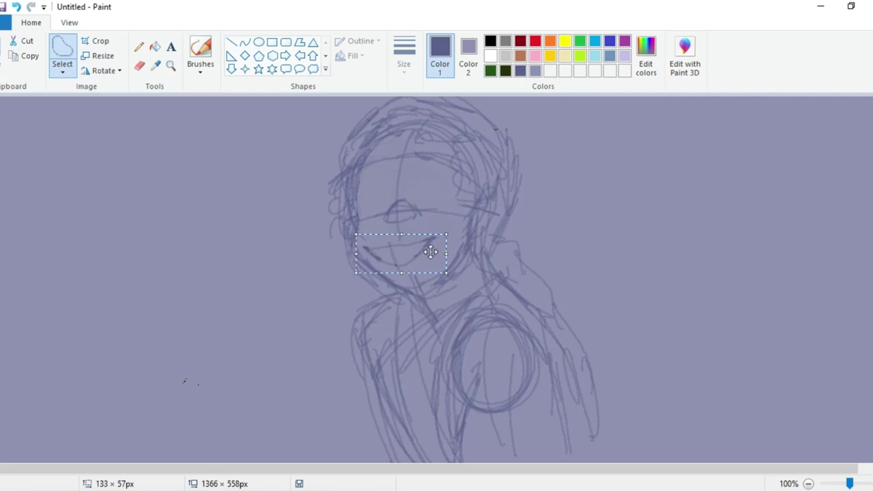
pyautogui.moveTo(383, 251); pyautogui.dragTo(373, 253)
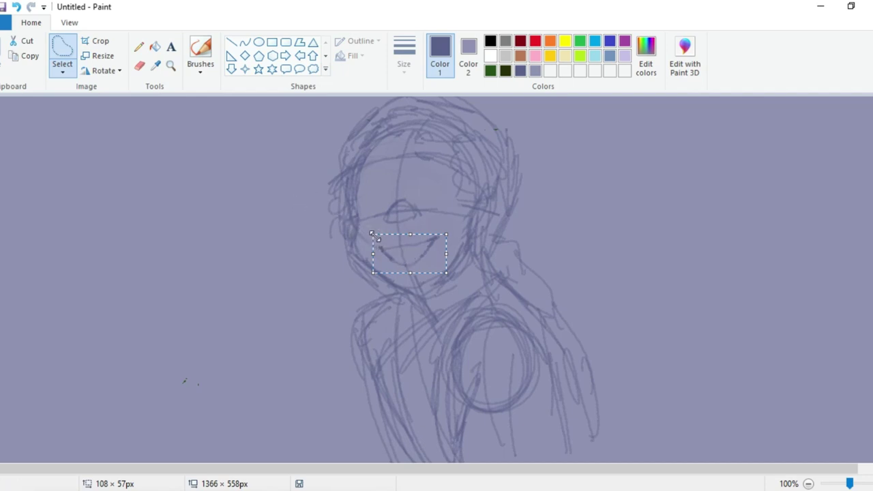
pyautogui.moveTo(373, 234); pyautogui.dragTo(393, 254)
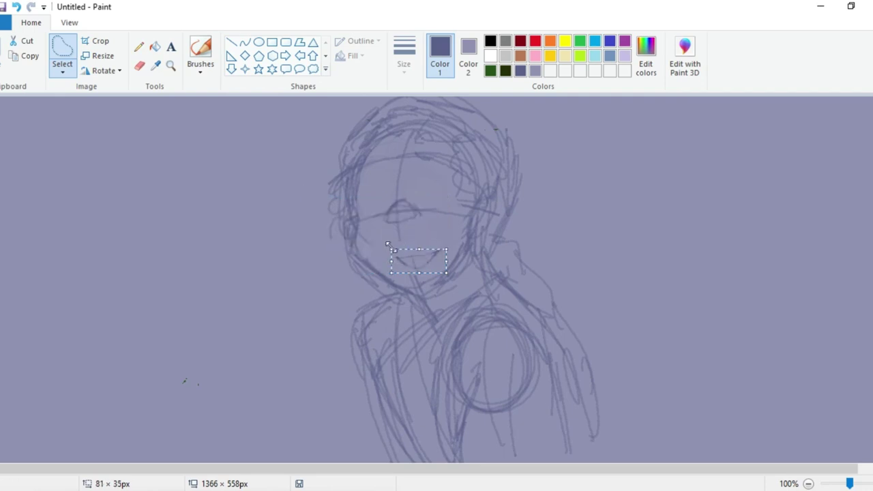
pyautogui.moveTo(388, 244); pyautogui.dragTo(355, 224)
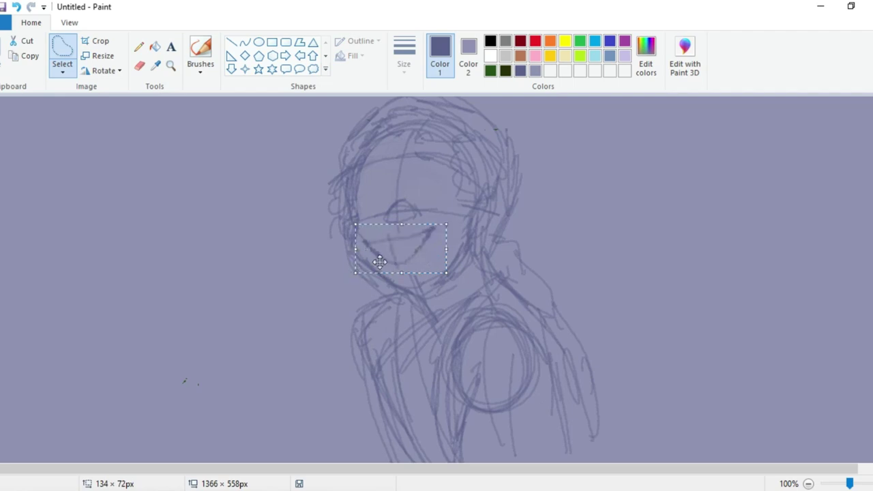
pyautogui.moveTo(447, 224); pyautogui.dragTo(447, 274)
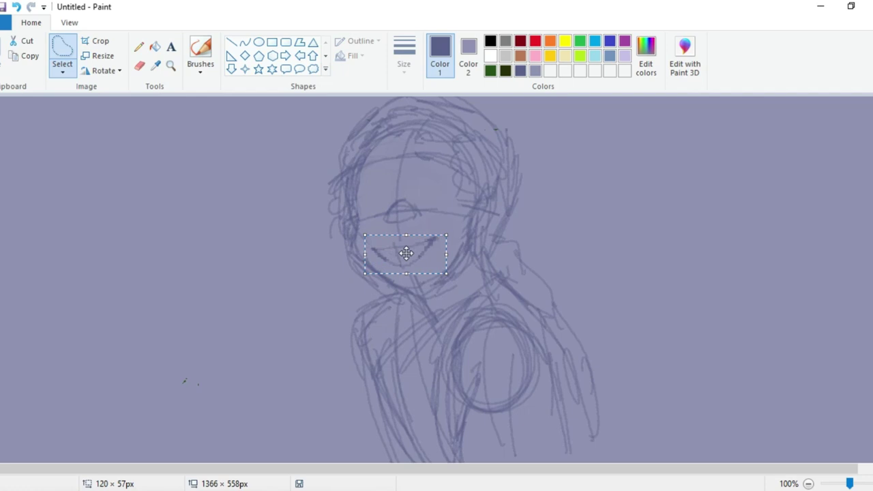
pyautogui.moveTo(447, 273); pyautogui.dragTo(432, 261)
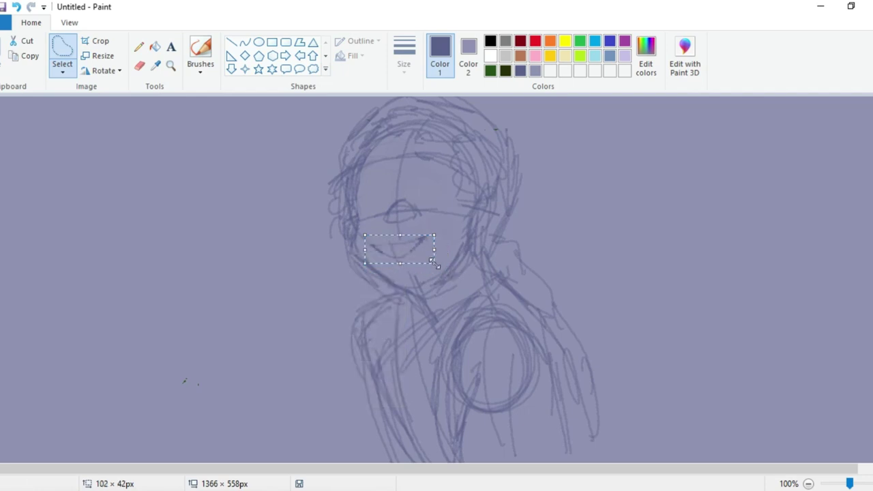
# Reposition the selected mouth beneath the nose and resize it to about 111 × 51 px
pyautogui.rightClick(400, 245)
pyautogui.click(403, 247)
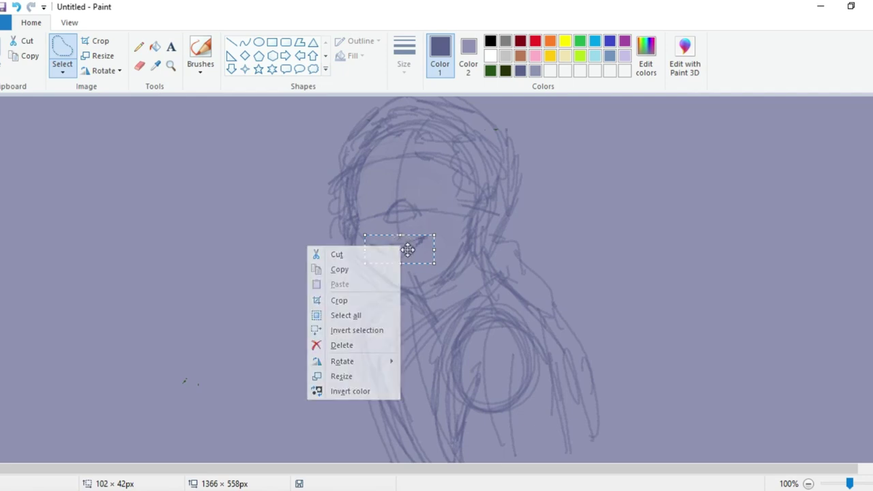
pyautogui.moveTo(403, 247)
pyautogui.mouseDown()
pyautogui.moveTo(440, 246)
pyautogui.moveTo(411, 250)
pyautogui.mouseUp()
pyautogui.moveTo(373, 238); pyautogui.dragTo(373, 234)
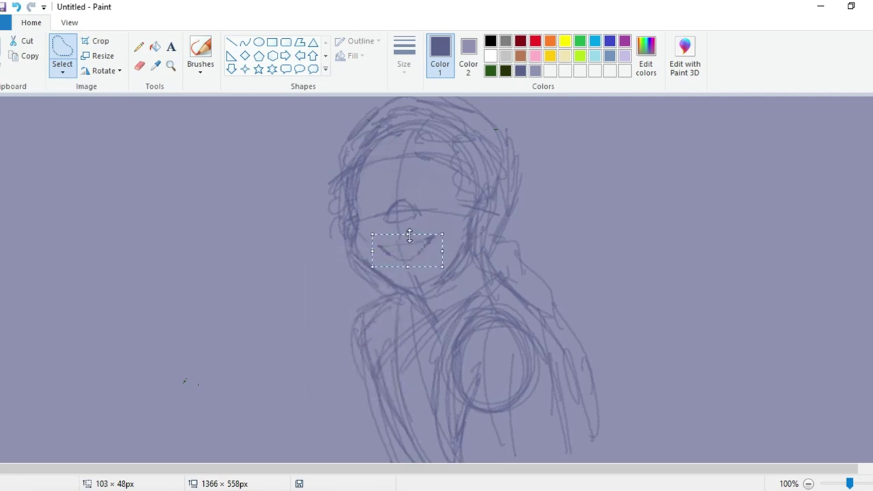
pyautogui.moveTo(408, 266); pyautogui.dragTo(413, 275)
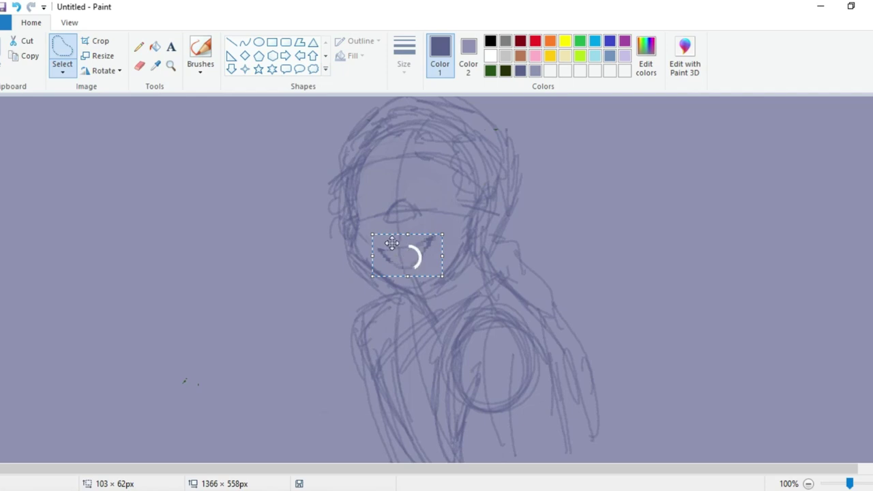
pyautogui.rightClick(410, 257)
pyautogui.moveTo(410, 252)
pyautogui.mouseDown()
pyautogui.moveTo(339, 231)
pyautogui.moveTo(415, 241)
pyautogui.moveTo(410, 249)
pyautogui.mouseUp()
pyautogui.moveTo(440, 252); pyautogui.dragTo(410, 245)
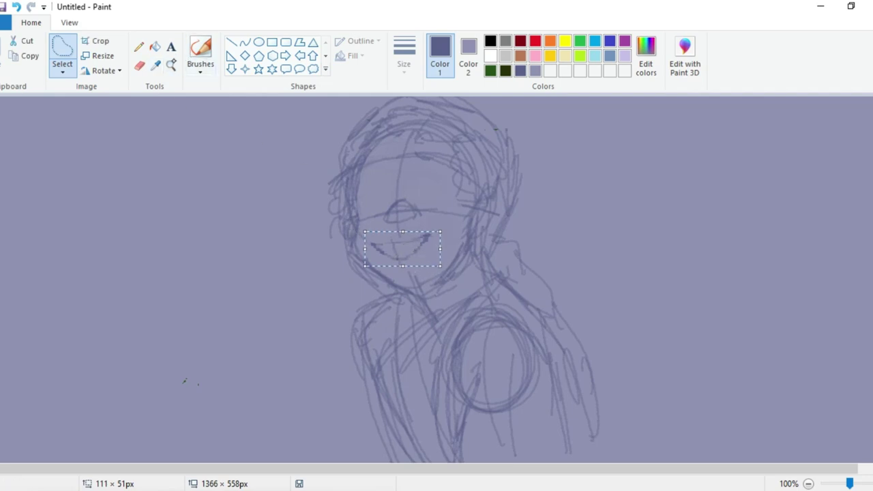
# Reinforce the jaw and nose lines with the natural pencil, and draw the near eye with its upper lid and iris
pyautogui.click(201, 66)
pyautogui.click(203, 122)
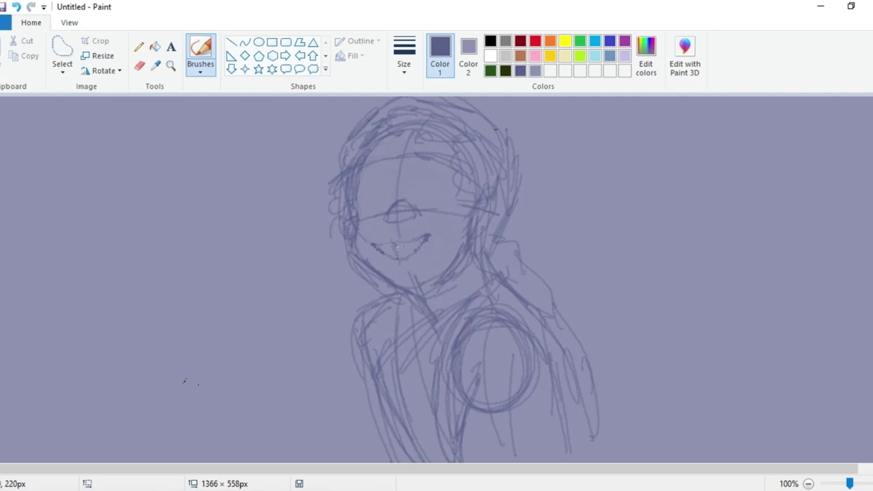
pyautogui.moveTo(450, 265); pyautogui.dragTo(417, 288)
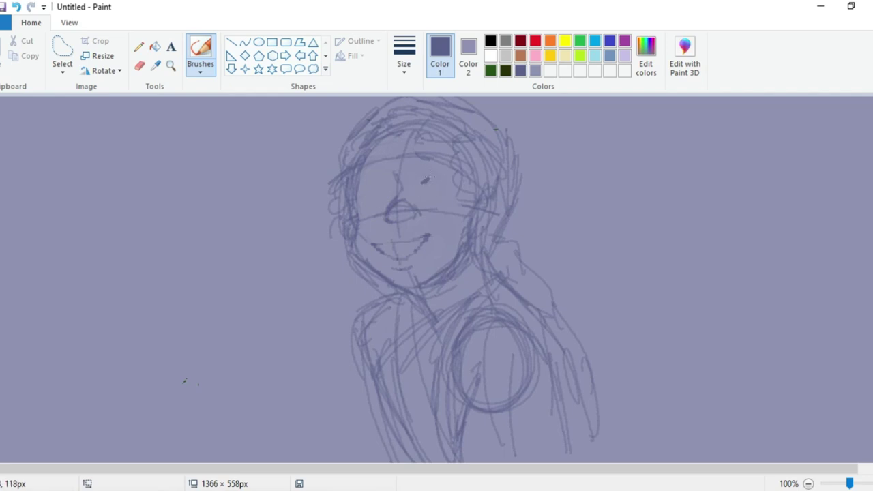
pyautogui.moveTo(434, 176); pyautogui.dragTo(459, 184)
pyautogui.moveTo(434, 179); pyautogui.dragTo(437, 175)
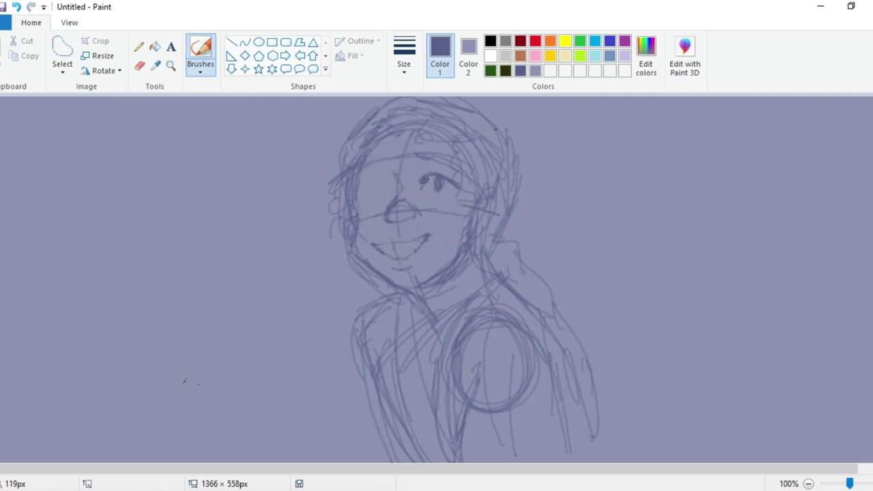
# Draw the far eye's curved lid and iris on the other side of the nose, undoing the unwanted strokes
pyautogui.hotkey('ctrl', 'z')
pyautogui.hotkey('ctrl', 'z')
pyautogui.hotkey('ctrl', 'z')
pyautogui.moveTo(361, 183); pyautogui.dragTo(367, 177)
pyautogui.hotkey('ctrl', 'z')
pyautogui.hotkey('ctrl', 'z')
pyautogui.hotkey('ctrl', 'z')
pyautogui.moveTo(378, 178); pyautogui.dragTo(361, 188)
pyautogui.moveTo(380, 179); pyautogui.dragTo(381, 193)
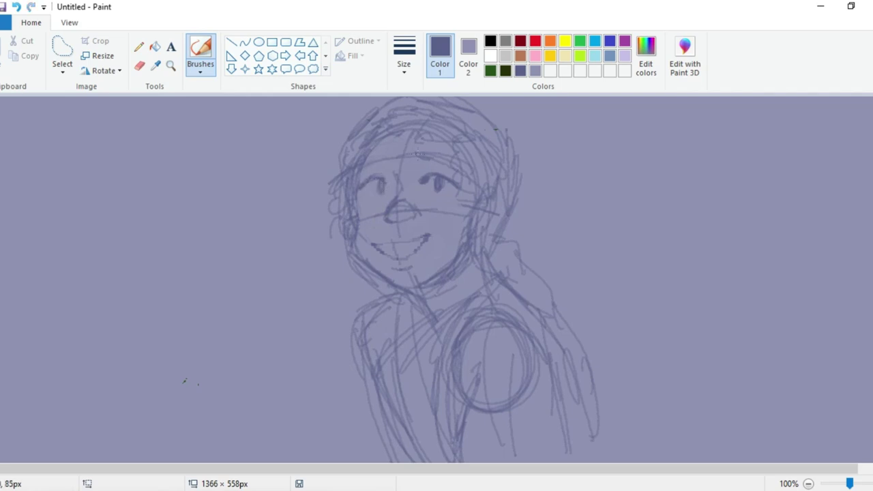
# Draw both eyebrows, and darken the nose bridge and the upper lip of the smile
pyautogui.moveTo(416, 154); pyautogui.dragTo(444, 161)
pyautogui.hotkey('ctrl', 'z')
pyautogui.moveTo(386, 159); pyautogui.dragTo(362, 171)
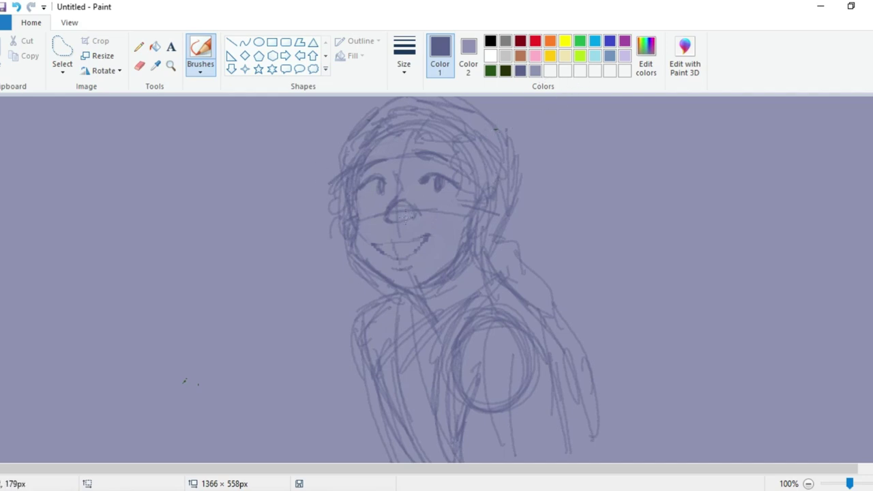
pyautogui.moveTo(396, 174); pyautogui.dragTo(389, 206)
pyautogui.moveTo(374, 245); pyautogui.dragTo(417, 238)
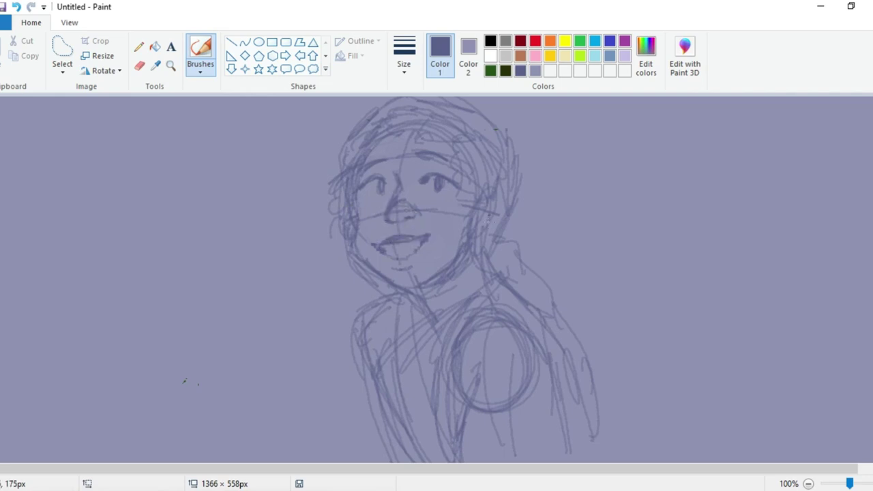
# Darken the pencil colour to red 75, green 81, blue 116, and retrace the hood's face-side edge with curls of hair along it
pyautogui.click(647, 60)
pyautogui.click(578, 236)
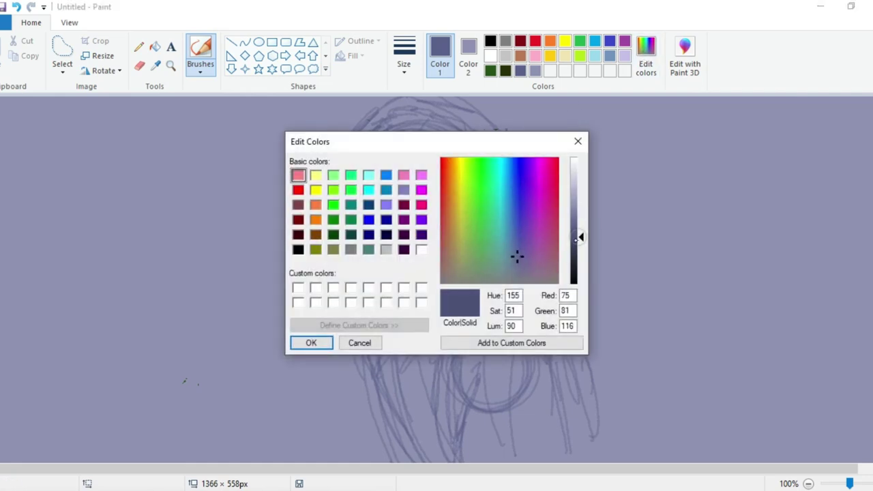
pyautogui.click(321, 343)
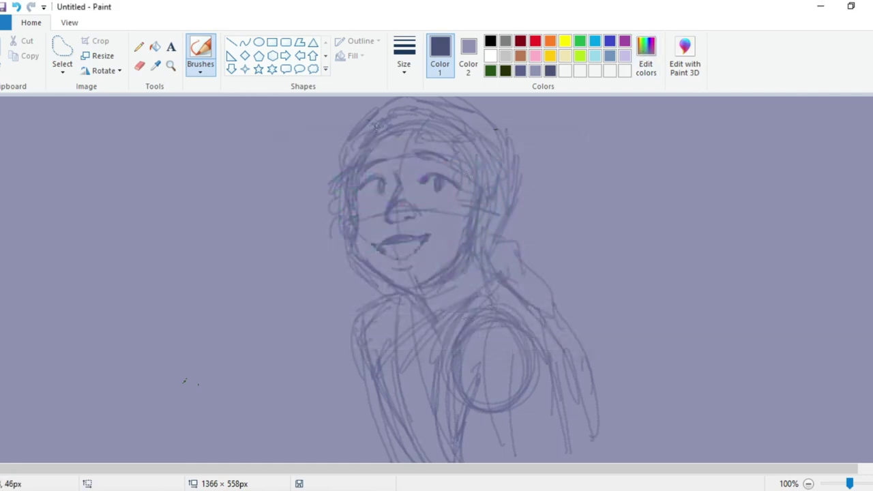
pyautogui.moveTo(366, 117)
pyautogui.mouseDown()
pyautogui.moveTo(381, 100)
pyautogui.moveTo(347, 135)
pyautogui.moveTo(335, 173)
pyautogui.mouseUp()
pyautogui.moveTo(346, 140)
pyautogui.mouseDown()
pyautogui.moveTo(340, 161)
pyautogui.moveTo(337, 123)
pyautogui.moveTo(357, 150)
pyautogui.moveTo(362, 145)
pyautogui.moveTo(335, 156)
pyautogui.moveTo(333, 215)
pyautogui.moveTo(342, 241)
pyautogui.mouseUp()
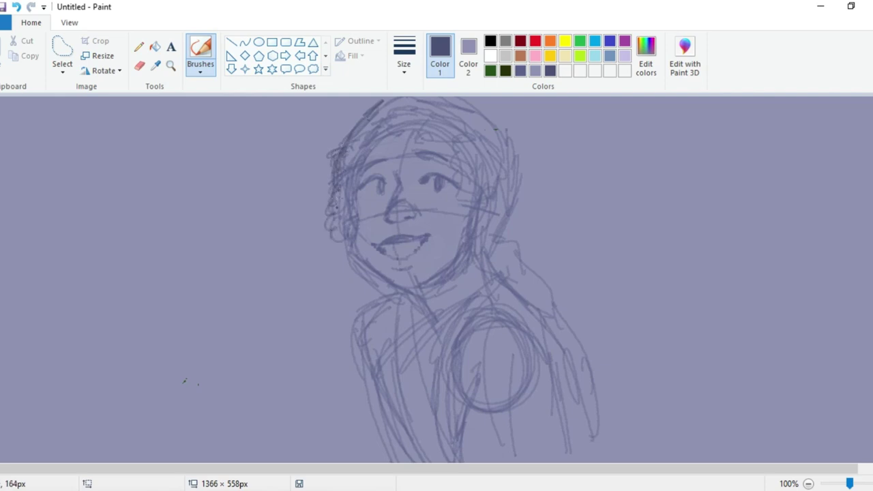
pyautogui.moveTo(336, 207); pyautogui.dragTo(340, 235)
pyautogui.moveTo(337, 198)
pyautogui.mouseDown()
pyautogui.moveTo(335, 220)
pyautogui.moveTo(344, 239)
pyautogui.mouseUp()
pyautogui.moveTo(332, 178); pyautogui.dragTo(343, 232)
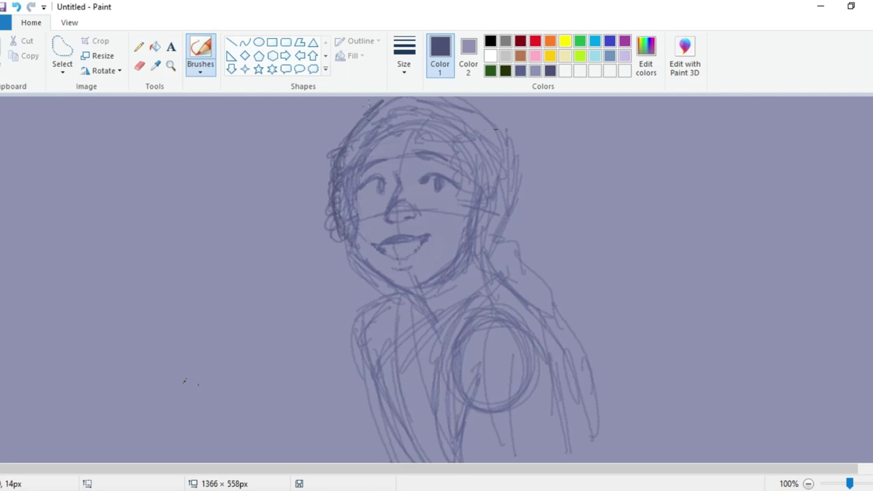
# Retrace the back of the hood and continue the outline down the character's back
pyautogui.moveTo(461, 98)
pyautogui.mouseDown()
pyautogui.moveTo(484, 108)
pyautogui.moveTo(495, 120)
pyautogui.moveTo(487, 104)
pyautogui.moveTo(522, 148)
pyautogui.mouseUp()
pyautogui.moveTo(490, 107)
pyautogui.mouseDown()
pyautogui.moveTo(520, 152)
pyautogui.moveTo(528, 148)
pyautogui.moveTo(512, 206)
pyautogui.mouseUp()
pyautogui.moveTo(522, 163)
pyautogui.mouseDown()
pyautogui.moveTo(503, 237)
pyautogui.moveTo(533, 260)
pyautogui.moveTo(557, 312)
pyautogui.mouseUp()
pyautogui.moveTo(556, 310); pyautogui.dragTo(609, 460)
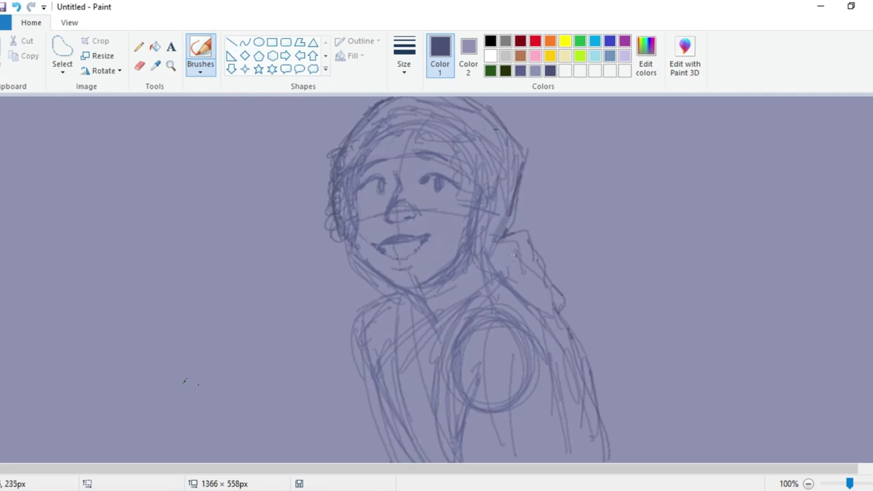
# Define the hood's collar below the jaw, the jacket's front opening and the near shoulder seam with darker strokes
pyautogui.moveTo(491, 256); pyautogui.dragTo(515, 237)
pyautogui.moveTo(471, 274)
pyautogui.mouseDown()
pyautogui.moveTo(514, 241)
pyautogui.moveTo(470, 278)
pyautogui.mouseUp()
pyautogui.moveTo(432, 302)
pyautogui.mouseDown()
pyautogui.moveTo(470, 276)
pyautogui.moveTo(427, 305)
pyautogui.mouseUp()
pyautogui.moveTo(425, 303); pyautogui.dragTo(444, 417)
pyautogui.moveTo(426, 309); pyautogui.dragTo(439, 463)
pyautogui.moveTo(460, 319); pyautogui.dragTo(497, 300)
pyautogui.moveTo(496, 300)
pyautogui.mouseDown()
pyautogui.moveTo(435, 418)
pyautogui.moveTo(437, 462)
pyautogui.moveTo(549, 307)
pyautogui.mouseUp()
pyautogui.moveTo(494, 323)
pyautogui.mouseDown()
pyautogui.moveTo(462, 361)
pyautogui.moveTo(459, 433)
pyautogui.mouseUp()
pyautogui.moveTo(466, 364); pyautogui.dragTo(454, 463)
pyautogui.moveTo(463, 348)
pyautogui.mouseDown()
pyautogui.moveTo(553, 316)
pyautogui.moveTo(578, 344)
pyautogui.mouseUp()
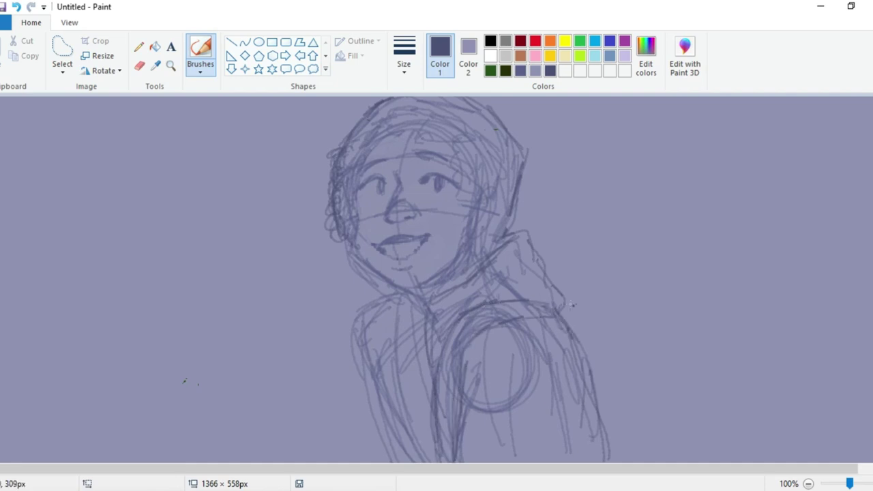
# Add fold lines down the jacket's back and inside the near shoulder circle, extending to the lower arm
pyautogui.moveTo(530, 322); pyautogui.dragTo(586, 435)
pyautogui.moveTo(552, 339); pyautogui.dragTo(589, 457)
pyautogui.moveTo(575, 360); pyautogui.dragTo(594, 463)
pyautogui.moveTo(497, 353); pyautogui.dragTo(503, 382)
pyautogui.moveTo(514, 364); pyautogui.dragTo(460, 456)
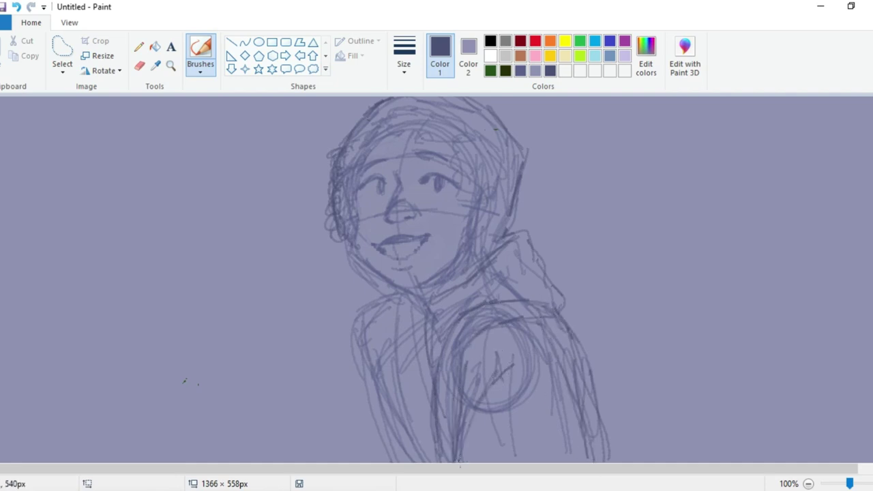
pyautogui.moveTo(475, 401); pyautogui.dragTo(460, 462)
# Darken the far shoulder and the outline and folds of the far sleeve
pyautogui.moveTo(405, 294); pyautogui.dragTo(363, 314)
pyautogui.moveTo(372, 305); pyautogui.dragTo(418, 388)
pyautogui.moveTo(386, 322); pyautogui.dragTo(433, 424)
pyautogui.moveTo(389, 335); pyautogui.dragTo(435, 462)
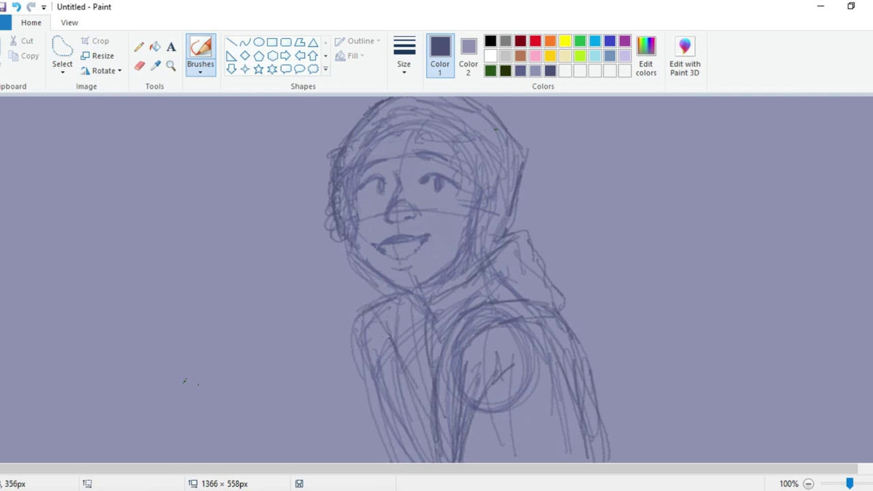
pyautogui.moveTo(402, 368); pyautogui.dragTo(435, 460)
pyautogui.moveTo(395, 295)
pyautogui.mouseDown()
pyautogui.moveTo(353, 322)
pyautogui.moveTo(394, 461)
pyautogui.mouseUp()
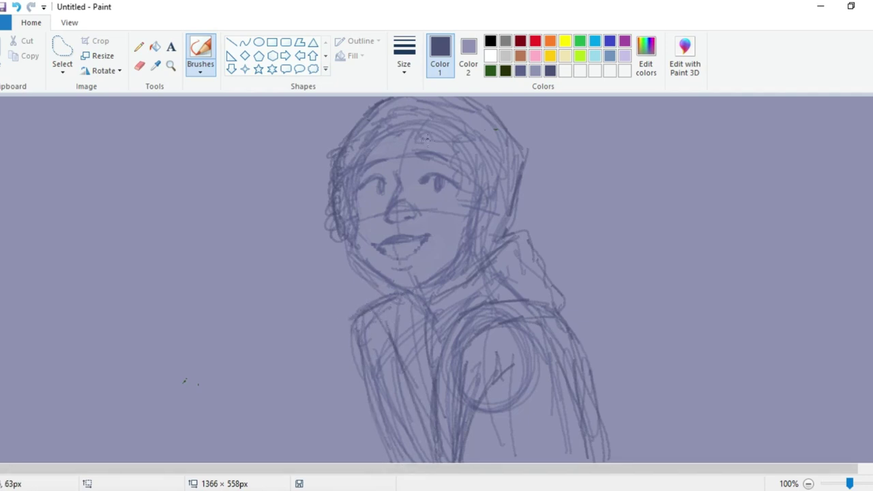
# Scribble curly hair around the forehead and temples, and reinforce the cheek contour and the hood's back edge
pyautogui.moveTo(410, 109)
pyautogui.mouseDown()
pyautogui.moveTo(396, 122)
pyautogui.moveTo(467, 143)
pyautogui.moveTo(493, 168)
pyautogui.moveTo(498, 188)
pyautogui.mouseUp()
pyautogui.moveTo(462, 143); pyautogui.dragTo(473, 181)
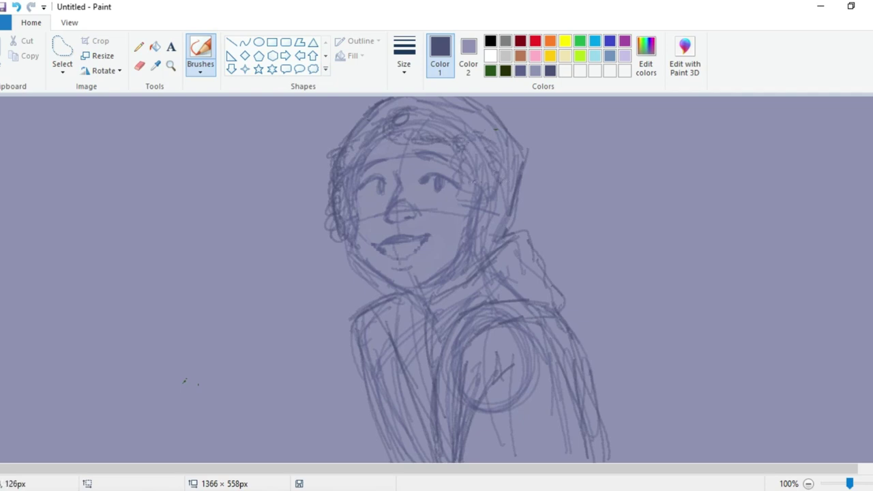
pyautogui.moveTo(365, 146); pyautogui.dragTo(379, 137)
pyautogui.moveTo(361, 171); pyautogui.dragTo(345, 217)
pyautogui.moveTo(320, 160); pyautogui.dragTo(326, 166)
pyautogui.moveTo(323, 186); pyautogui.dragTo(330, 183)
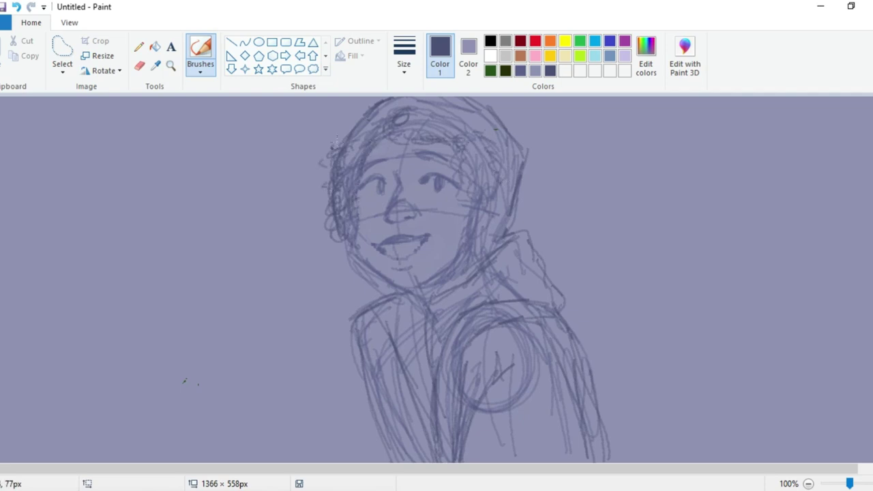
pyautogui.moveTo(364, 135); pyautogui.dragTo(339, 146)
pyautogui.moveTo(360, 178)
pyautogui.mouseDown()
pyautogui.moveTo(360, 248)
pyautogui.moveTo(412, 288)
pyautogui.mouseUp()
pyautogui.moveTo(517, 165); pyautogui.dragTo(508, 231)
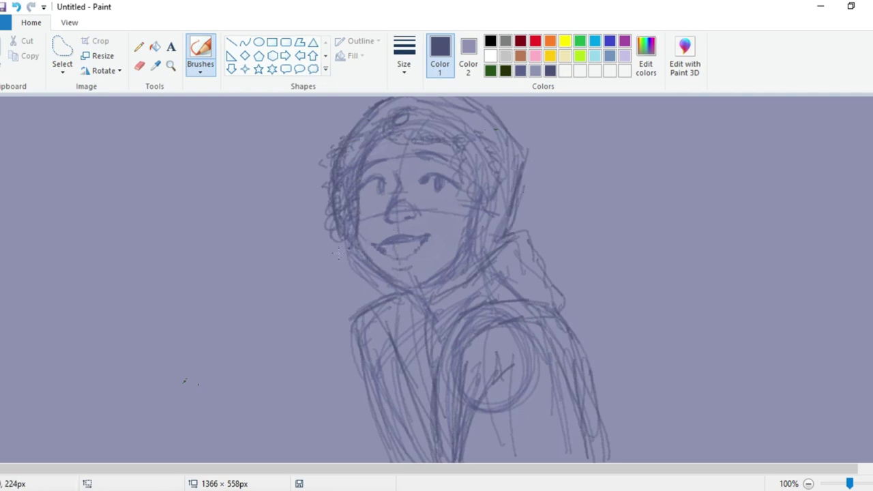
# Sketch a tall tree trunk with upward-forking branches in the background just left of the character
pyautogui.moveTo(163, 454)
pyautogui.mouseDown()
pyautogui.moveTo(181, 432)
pyautogui.moveTo(198, 345)
pyautogui.mouseUp()
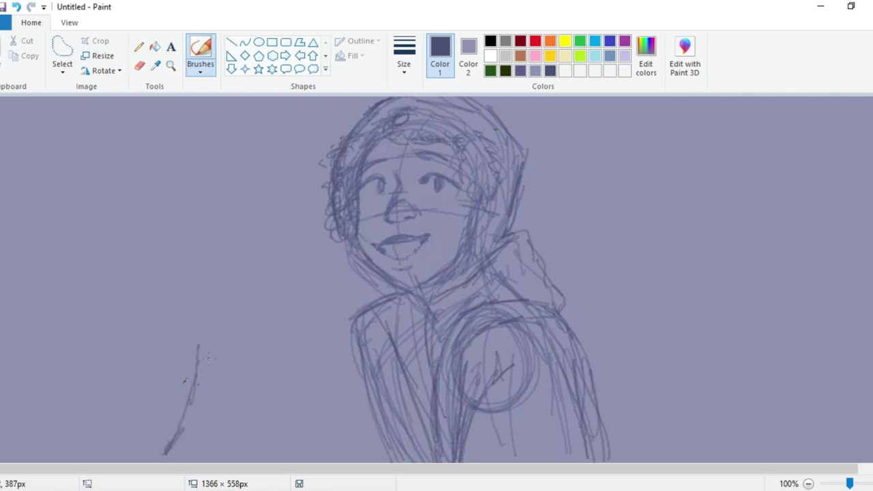
pyautogui.moveTo(197, 375); pyautogui.dragTo(235, 278)
pyautogui.moveTo(206, 349); pyautogui.dragTo(217, 163)
pyautogui.moveTo(226, 261); pyautogui.dragTo(235, 102)
pyautogui.moveTo(235, 221); pyautogui.dragTo(248, 97)
pyautogui.moveTo(252, 98); pyautogui.dragTo(246, 314)
pyautogui.moveTo(246, 239); pyautogui.dragTo(206, 451)
pyautogui.moveTo(215, 392)
pyautogui.mouseDown()
pyautogui.moveTo(253, 320)
pyautogui.moveTo(297, 98)
pyautogui.mouseUp()
pyautogui.moveTo(295, 249); pyautogui.dragTo(332, 165)
pyautogui.moveTo(222, 336); pyautogui.dragTo(221, 250)
pyautogui.moveTo(235, 301); pyautogui.dragTo(217, 158)
# Add leaf and twig outlines to the branches at the far left of the background
pyautogui.moveTo(1, 307); pyautogui.dragTo(56, 308)
pyautogui.moveTo(1, 326); pyautogui.dragTo(31, 309)
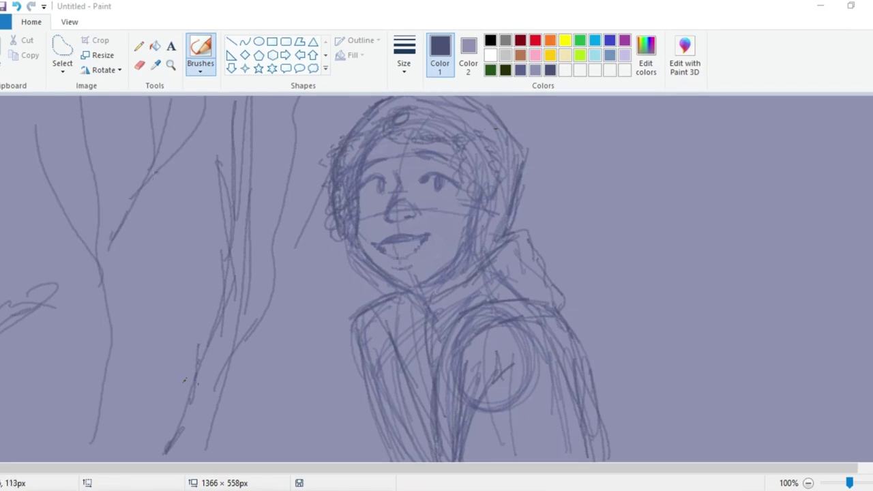
pyautogui.moveTo(28, 97); pyautogui.dragTo(57, 174)
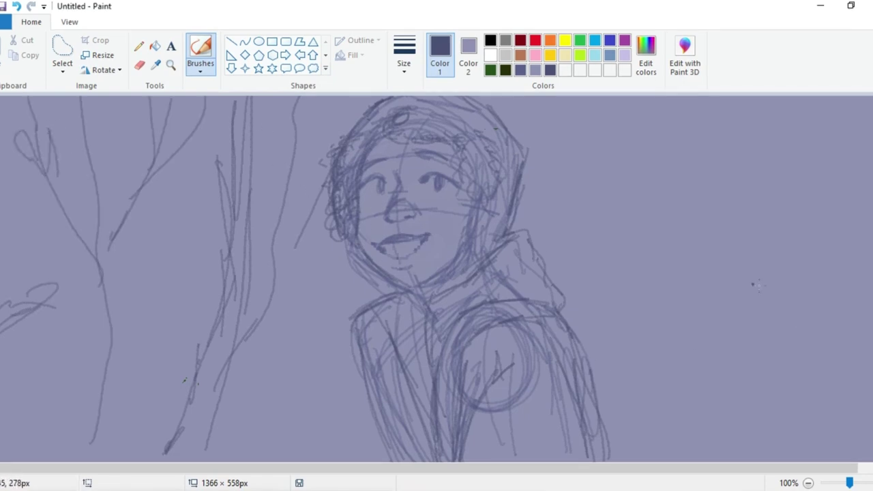
# Sketch a slender tree with several forking branches at the far right of the background
pyautogui.moveTo(735, 460); pyautogui.dragTo(795, 98)
pyautogui.moveTo(775, 275); pyautogui.dragTo(872, 153)
pyautogui.moveTo(763, 280); pyautogui.dragTo(715, 97)
pyautogui.moveTo(810, 460); pyautogui.dragTo(719, 116)
pyautogui.moveTo(755, 287); pyautogui.dragTo(661, 97)
pyautogui.moveTo(728, 213); pyautogui.dragTo(783, 111)
pyautogui.moveTo(697, 211); pyautogui.dragTo(653, 98)
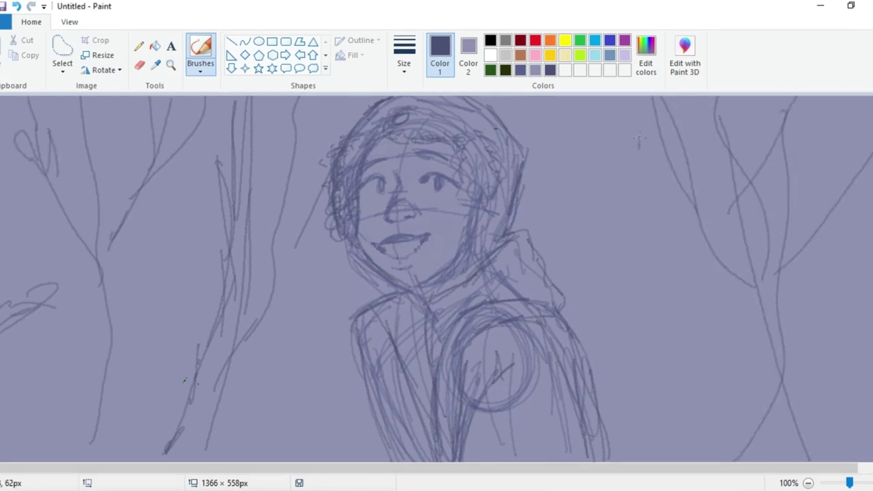
# Draw a tall, straight tree trunk between the character and the forked tree on the right
pyautogui.moveTo(639, 140); pyautogui.dragTo(628, 461)
pyautogui.moveTo(632, 461); pyautogui.dragTo(645, 98)
pyautogui.moveTo(640, 145); pyautogui.dragTo(685, 461)
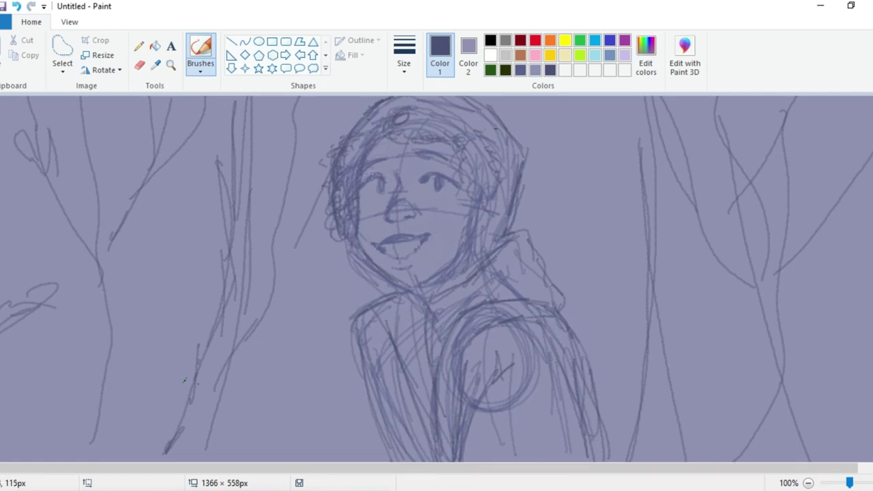
# Darken the upper lids of both eyes in pencil and flip the picture horizontally
pyautogui.moveTo(374, 177); pyautogui.dragTo(382, 190)
pyautogui.moveTo(436, 168); pyautogui.dragTo(424, 175)
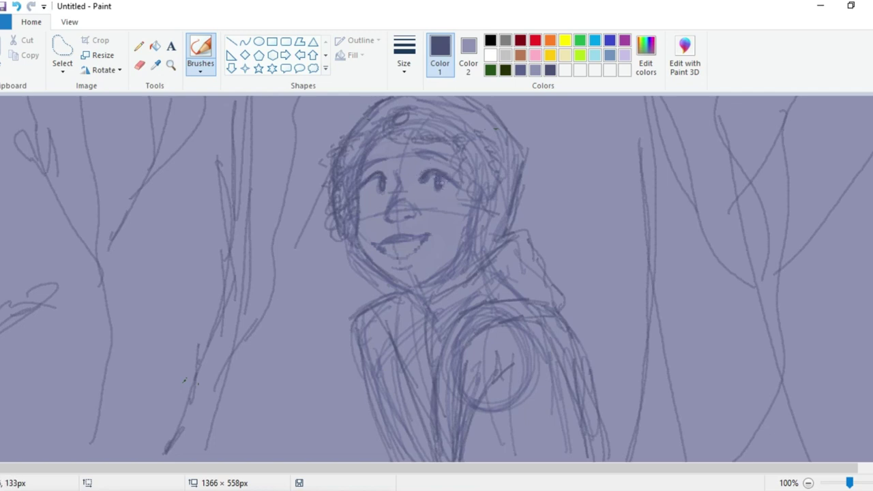
pyautogui.click(43, 7)
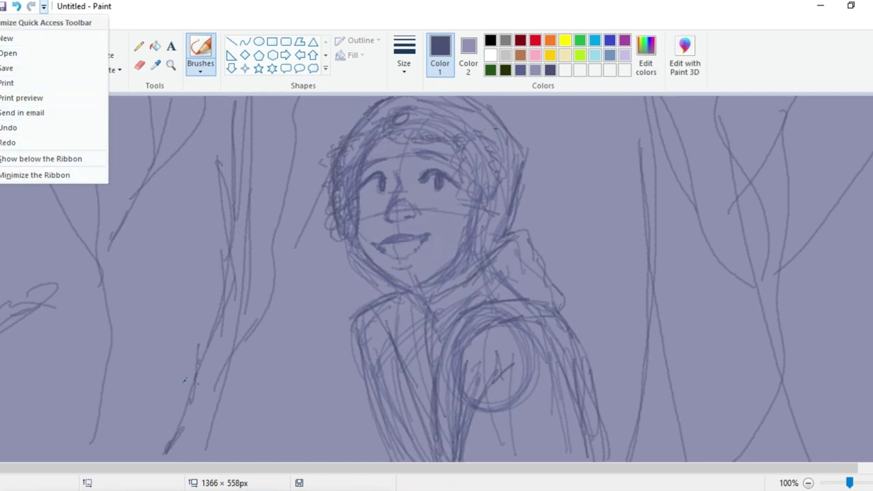
pyautogui.click(129, 20)
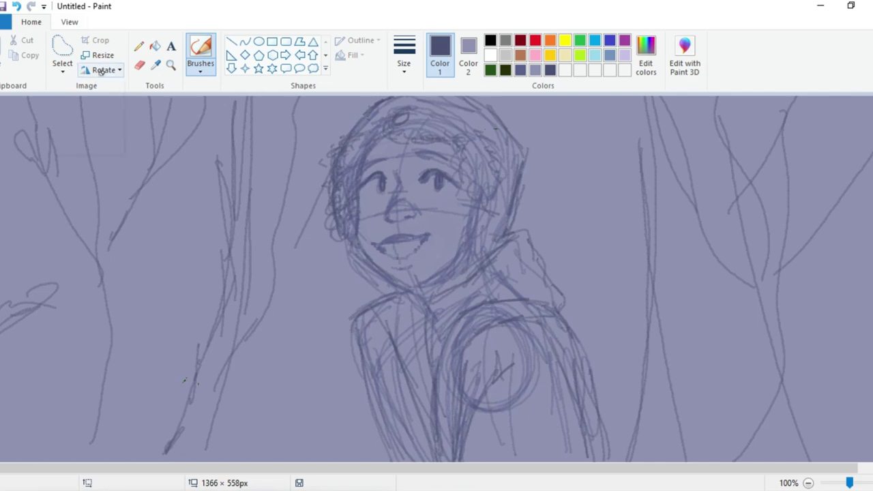
pyautogui.click(102, 70)
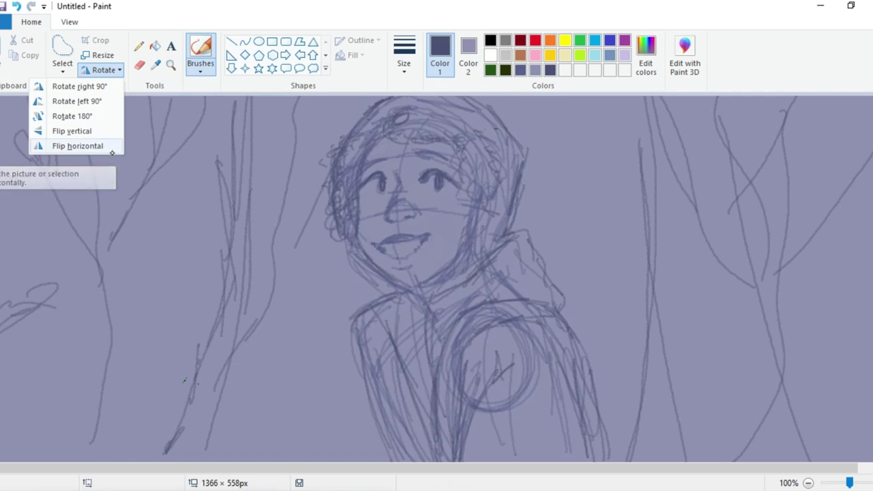
pyautogui.click(78, 146)
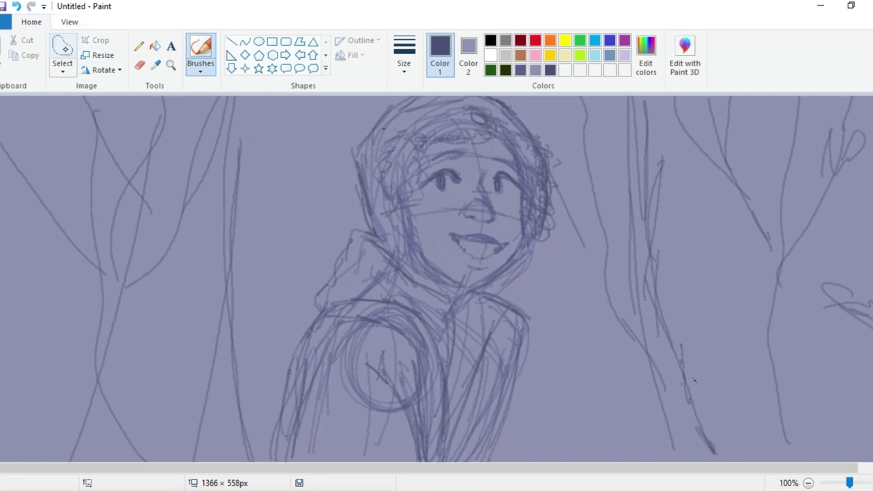
# Select the character with a free-form selection and stretch it slightly to 524 × 557 px
pyautogui.click(62, 48)
pyautogui.moveTo(281, 291)
pyautogui.mouseDown()
pyautogui.moveTo(579, 435)
pyautogui.moveTo(552, 367)
pyautogui.moveTo(593, 280)
pyautogui.moveTo(579, 185)
pyautogui.moveTo(543, 109)
pyautogui.moveTo(523, 93)
pyautogui.moveTo(435, 77)
pyautogui.moveTo(368, 82)
pyautogui.moveTo(335, 145)
pyautogui.mouseUp()
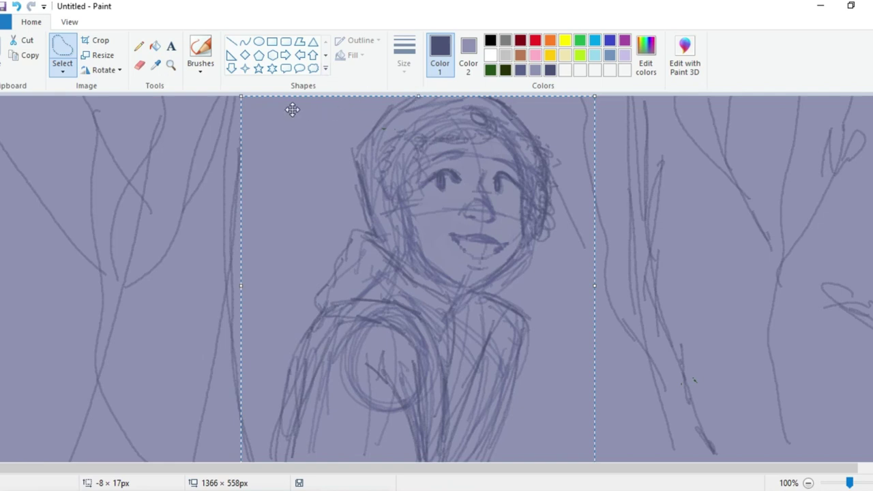
pyautogui.moveTo(417, 93); pyautogui.dragTo(303, 97)
pyautogui.click(62, 68)
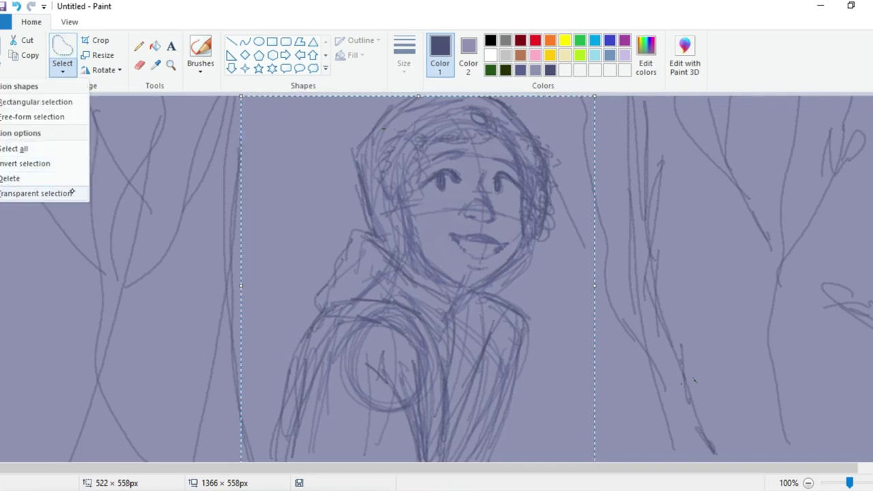
pyautogui.click(315, 161)
pyautogui.moveTo(487, 162)
pyautogui.mouseDown()
pyautogui.moveTo(353, 165)
pyautogui.moveTo(474, 136)
pyautogui.moveTo(488, 157)
pyautogui.mouseUp()
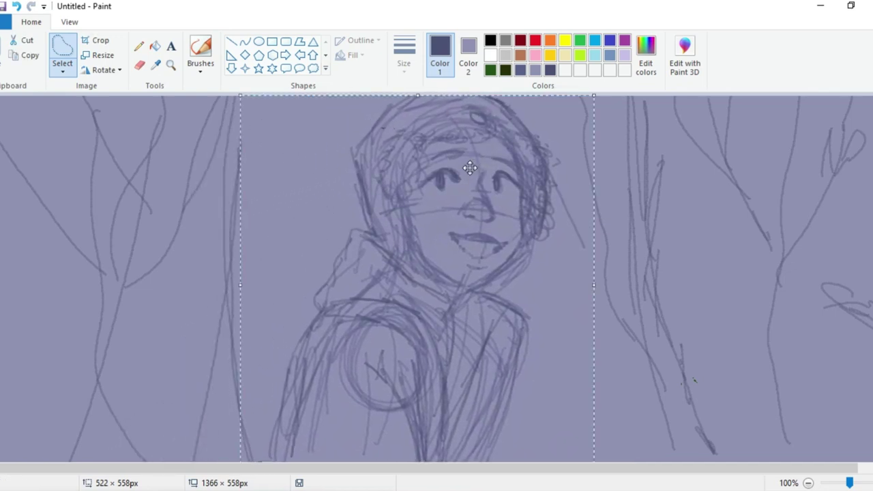
pyautogui.moveTo(586, 102)
pyautogui.mouseDown()
pyautogui.moveTo(518, 87)
pyautogui.moveTo(274, 159)
pyautogui.moveTo(539, 116)
pyautogui.moveTo(593, 98)
pyautogui.mouseUp()
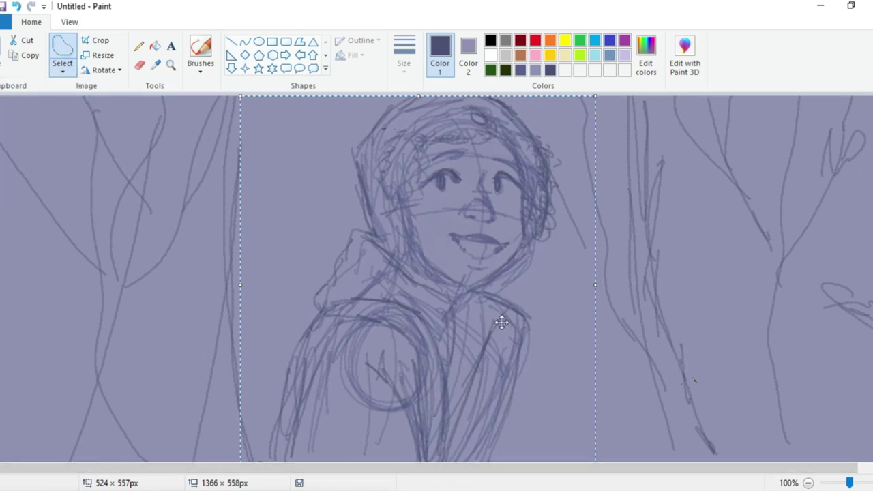
pyautogui.click(199, 189)
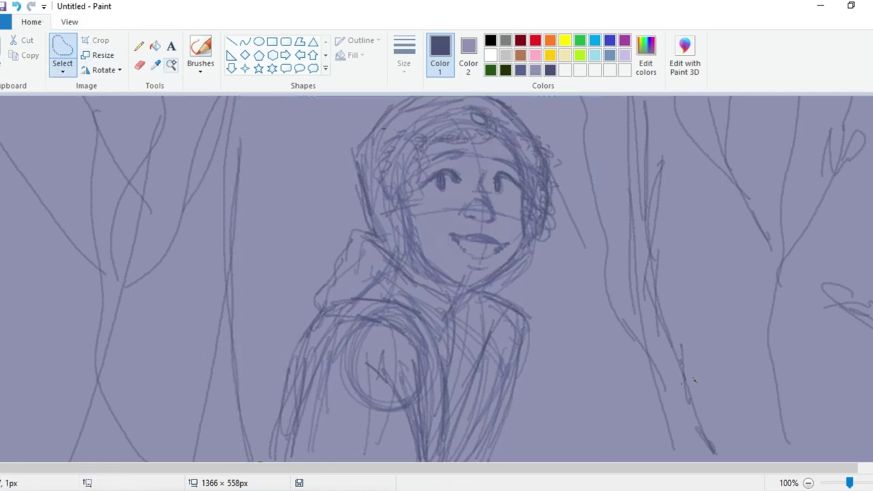
# With the natural pencil, darken the hair curls and face edge beside the near eye
pyautogui.click(200, 64)
pyautogui.click(203, 119)
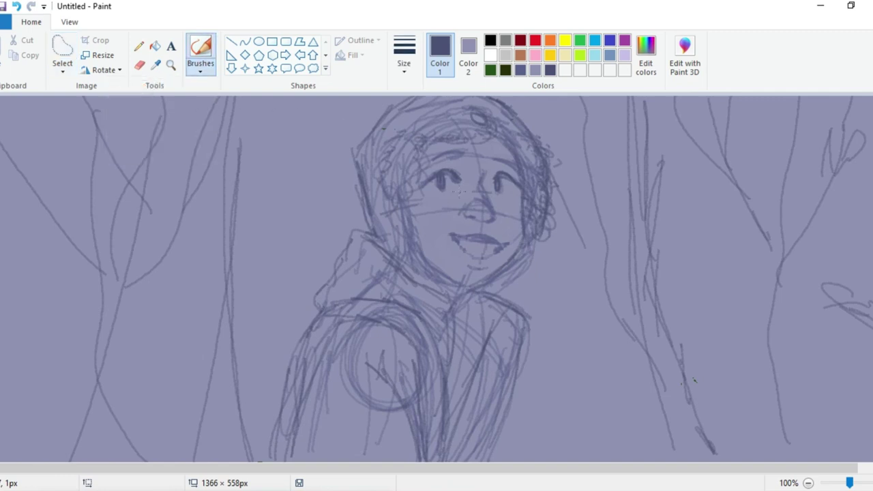
pyautogui.moveTo(425, 127); pyautogui.dragTo(395, 186)
pyautogui.moveTo(431, 161); pyautogui.dragTo(409, 206)
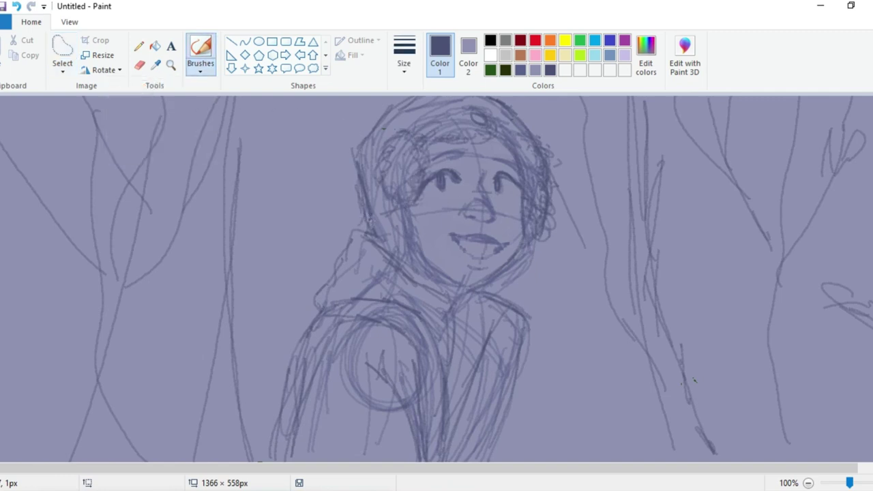
# Redraw the outer edge of the far arm as a nearly straight line from the shoulder to the canvas edge
pyautogui.moveTo(523, 324); pyautogui.dragTo(500, 459)
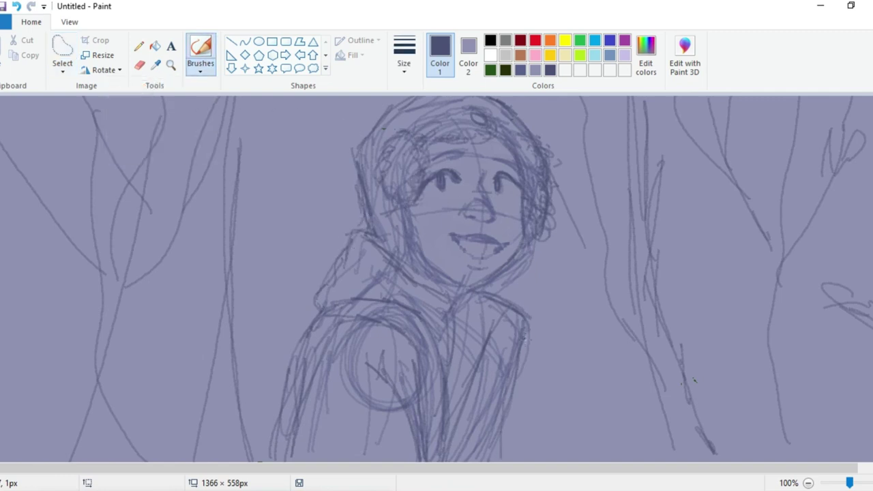
pyautogui.hotkey('ctrl', 'z')
pyautogui.moveTo(527, 317); pyautogui.dragTo(538, 457)
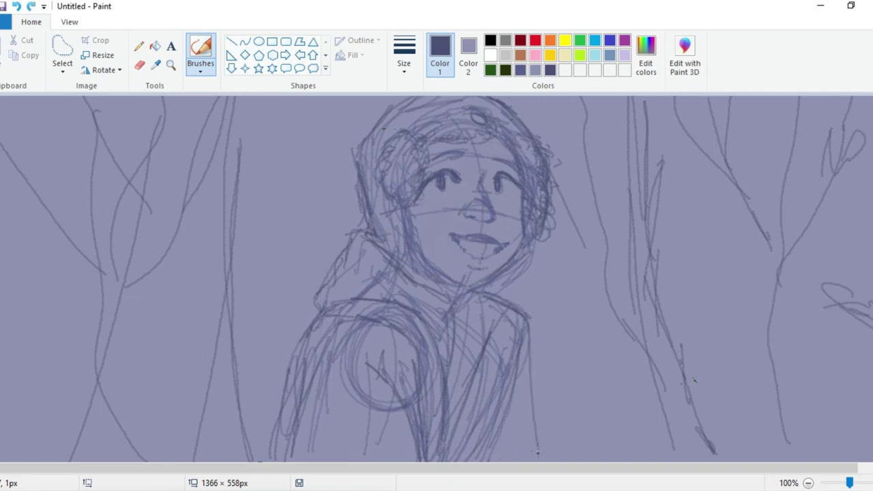
pyautogui.moveTo(530, 333); pyautogui.dragTo(542, 462)
pyautogui.moveTo(531, 344); pyautogui.dragTo(543, 463)
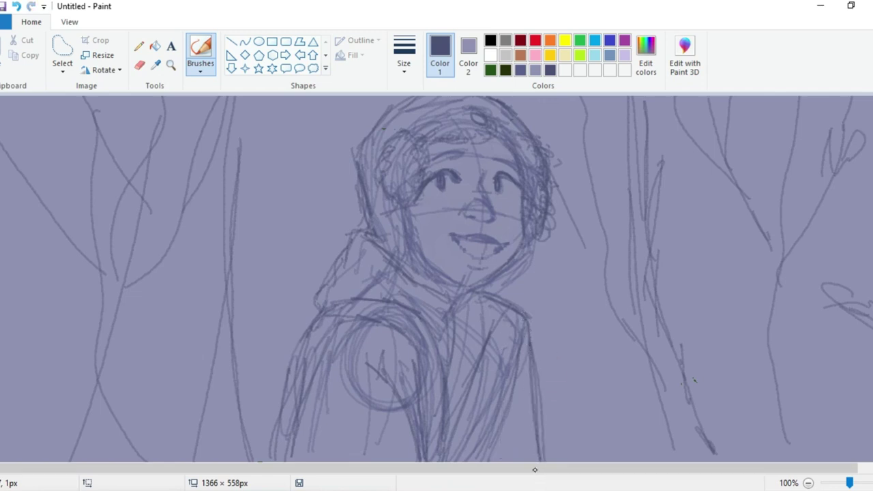
# Sketch steeper lines down the near arm from just below the shoulder
pyautogui.moveTo(324, 321); pyautogui.dragTo(307, 388)
pyautogui.moveTo(323, 318)
pyautogui.mouseDown()
pyautogui.moveTo(312, 368)
pyautogui.moveTo(314, 430)
pyautogui.mouseUp()
pyautogui.moveTo(322, 339); pyautogui.dragTo(304, 462)
# Paint over the near arm's outer lines with the marker brush in the greyish lavender background colour
pyautogui.click(202, 71)
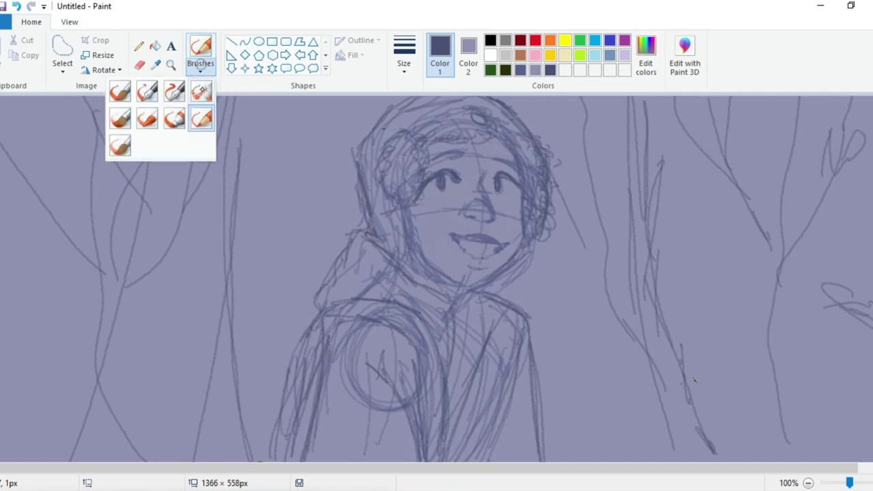
pyautogui.click(176, 119)
pyautogui.click(536, 71)
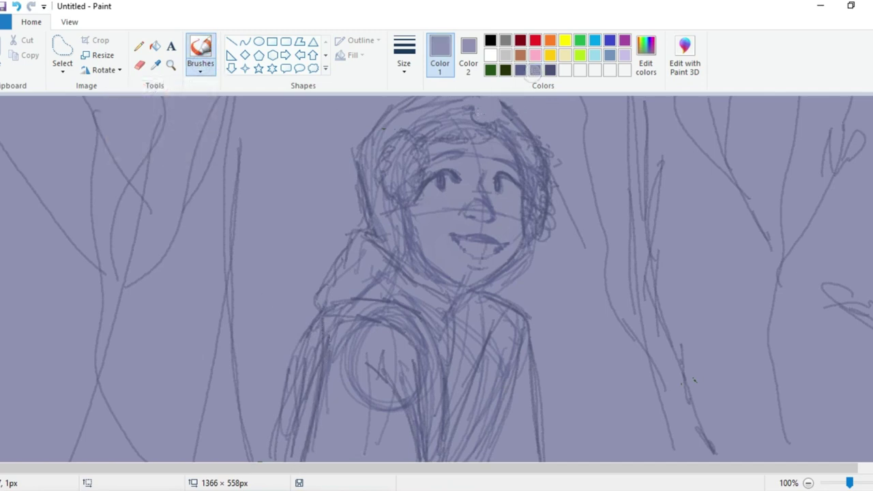
pyautogui.moveTo(284, 336)
pyautogui.mouseDown()
pyautogui.moveTo(279, 412)
pyautogui.moveTo(312, 329)
pyautogui.moveTo(279, 460)
pyautogui.moveTo(300, 343)
pyautogui.moveTo(316, 364)
pyautogui.moveTo(310, 425)
pyautogui.mouseUp()
# Resketch the near arm with steeper natural-pencil lines in slate blue, running from the shoulder to the canvas edge
pyautogui.click(200, 68)
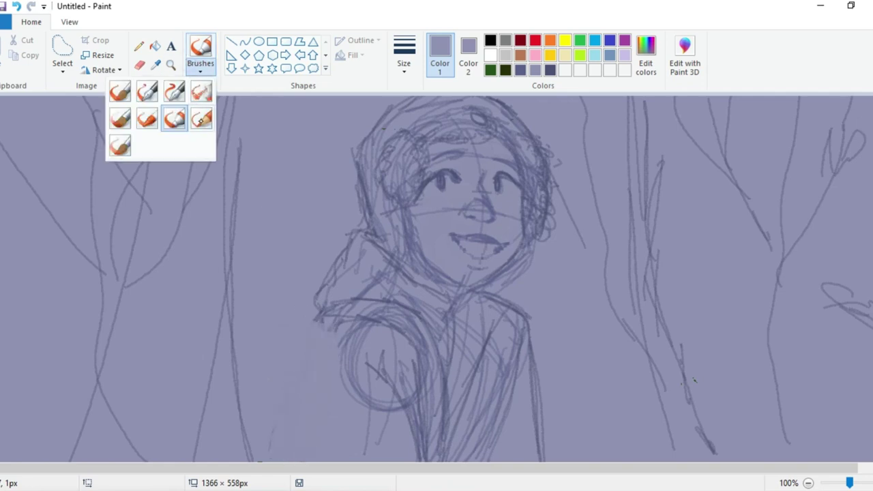
pyautogui.click(201, 118)
pyautogui.click(549, 70)
pyautogui.moveTo(292, 348); pyautogui.dragTo(285, 365)
pyautogui.moveTo(294, 342); pyautogui.dragTo(314, 465)
pyautogui.moveTo(297, 354); pyautogui.dragTo(303, 462)
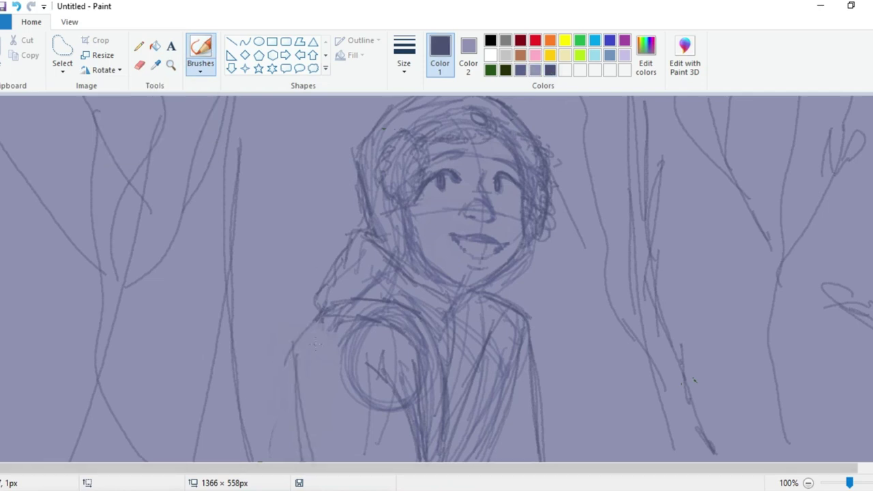
pyautogui.moveTo(311, 339); pyautogui.dragTo(300, 459)
pyautogui.moveTo(309, 337)
pyautogui.mouseDown()
pyautogui.moveTo(304, 462)
pyautogui.moveTo(314, 462)
pyautogui.mouseUp()
pyautogui.moveTo(300, 353); pyautogui.dragTo(287, 462)
pyautogui.moveTo(313, 330); pyautogui.dragTo(302, 461)
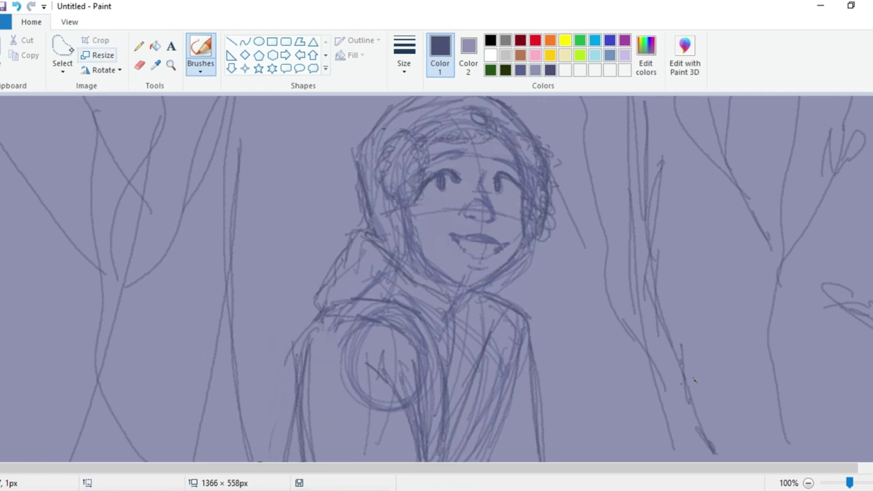
# Flip the picture horizontally and strengthen the near arm's outer edge with several long pencil strokes
pyautogui.click(114, 72)
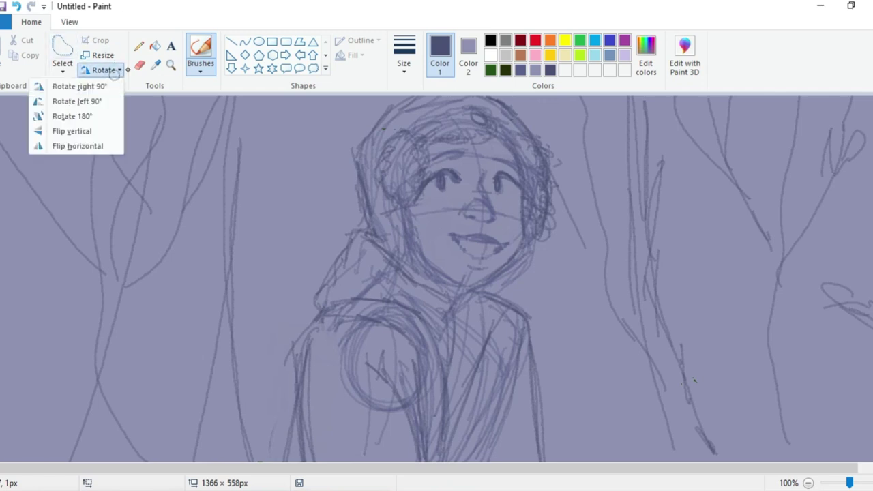
pyautogui.click(103, 147)
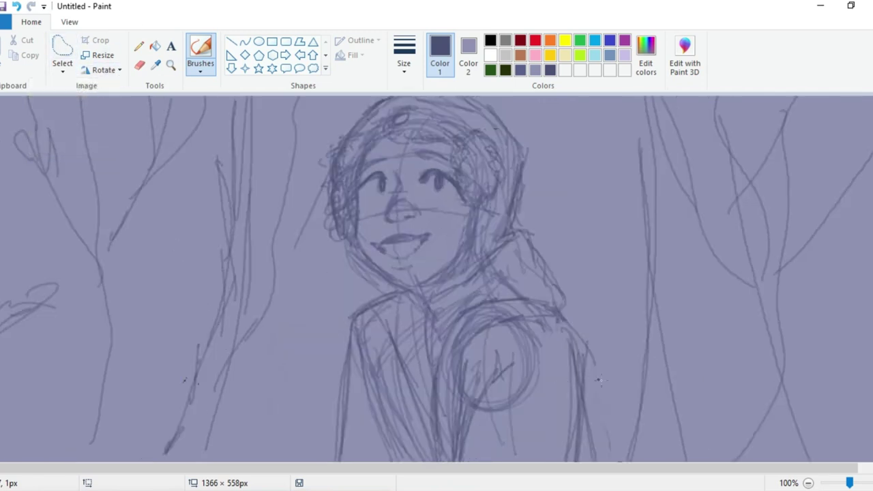
pyautogui.moveTo(588, 354); pyautogui.dragTo(603, 461)
pyautogui.moveTo(592, 373); pyautogui.dragTo(608, 461)
pyautogui.moveTo(594, 383); pyautogui.dragTo(607, 458)
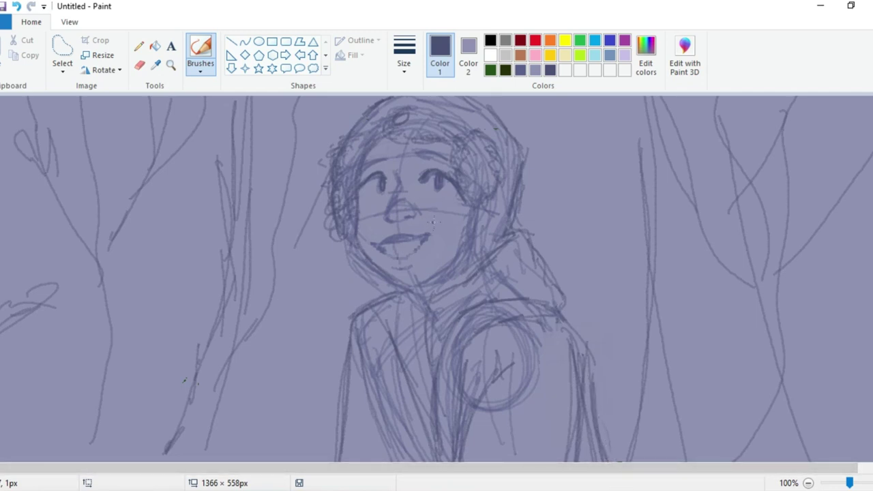
# Paint out the stray line at the near eye's outer corner with the marker in greyish lavender
pyautogui.click(198, 68)
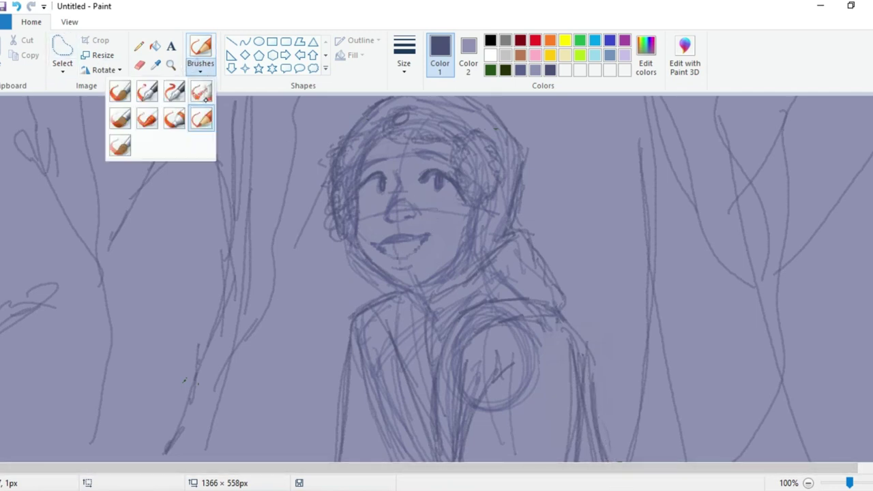
pyautogui.click(176, 118)
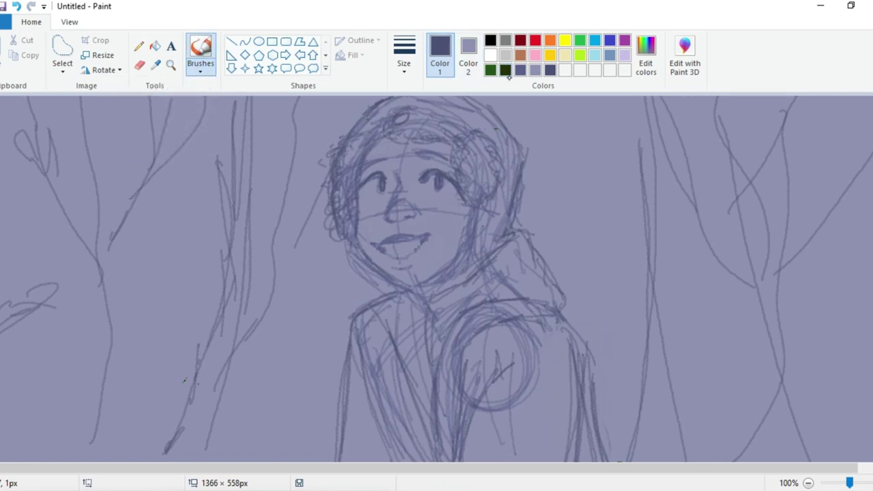
pyautogui.click(536, 71)
pyautogui.click(404, 66)
pyautogui.click(404, 94)
pyautogui.moveTo(465, 204); pyautogui.dragTo(461, 181)
# Switch back to the slate-blue natural pencil and flip the picture horizontally
pyautogui.click(201, 69)
pyautogui.click(206, 120)
pyautogui.click(551, 71)
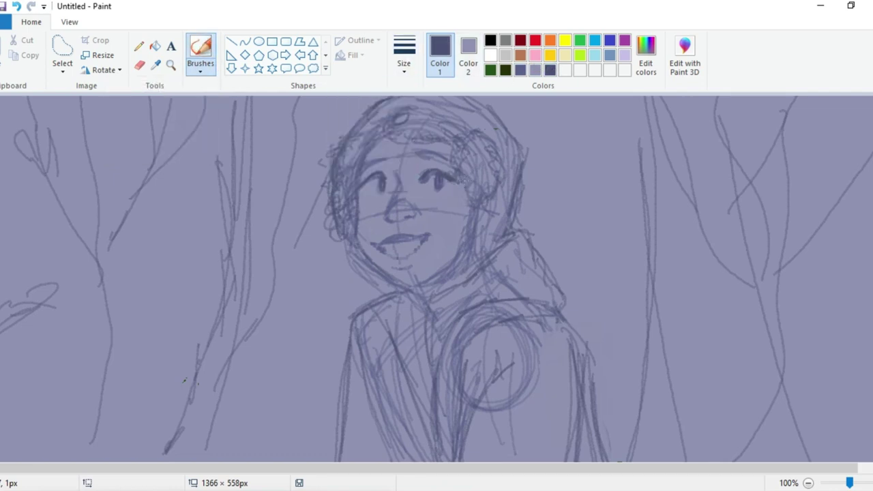
pyautogui.click(103, 70)
pyautogui.click(76, 144)
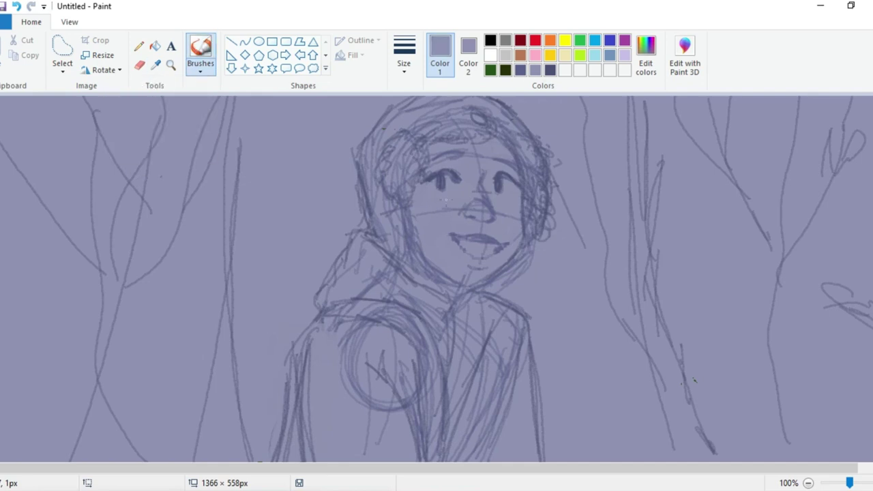
# Redraw the pupils of both eyes as narrow vertical ovals with the slate-blue natural pencil
pyautogui.click(201, 68)
pyautogui.click(205, 120)
pyautogui.click(550, 70)
pyautogui.moveTo(447, 176); pyautogui.dragTo(447, 194)
pyautogui.hotkey('ctrl', 'z')
pyautogui.hotkey('ctrl', 'z')
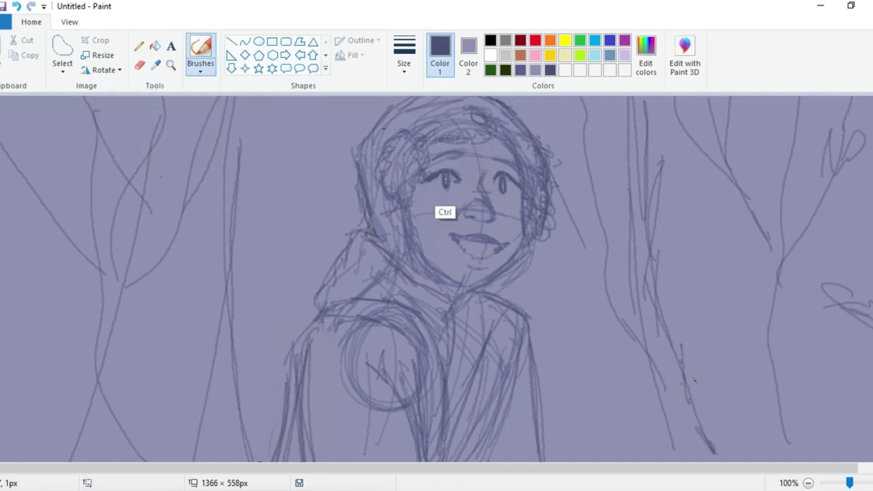
pyautogui.moveTo(502, 177); pyautogui.dragTo(503, 188)
# Try repositioning and enlarging the near eye with a free-form selection, and flip the picture horizontally
pyautogui.click(62, 68)
pyautogui.click(35, 117)
pyautogui.moveTo(447, 168)
pyautogui.mouseDown()
pyautogui.moveTo(461, 165)
pyautogui.moveTo(442, 153)
pyautogui.moveTo(442, 161)
pyautogui.mouseUp()
pyautogui.rightClick(354, 182)
pyautogui.click(351, 184)
pyautogui.moveTo(442, 204)
pyautogui.mouseDown()
pyautogui.moveTo(442, 214)
pyautogui.moveTo(420, 184)
pyautogui.moveTo(449, 192)
pyautogui.mouseUp()
pyautogui.click(102, 70)
pyautogui.click(101, 148)
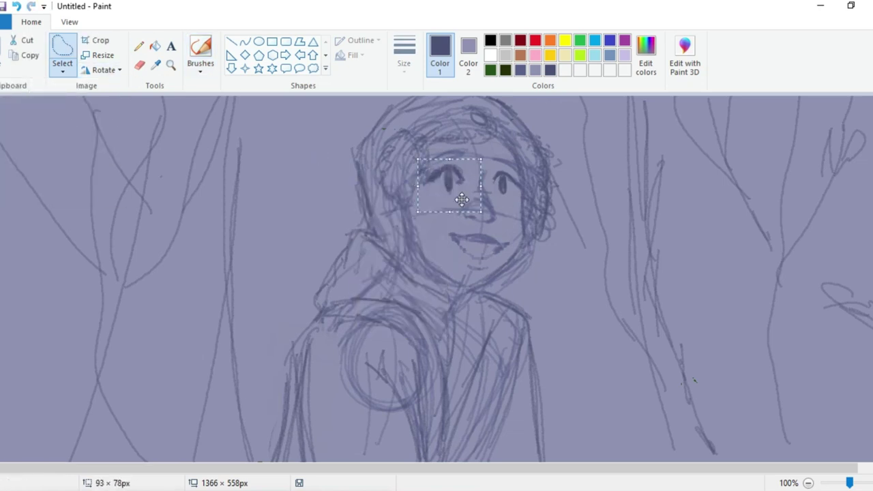
pyautogui.click(103, 69)
pyautogui.click(102, 146)
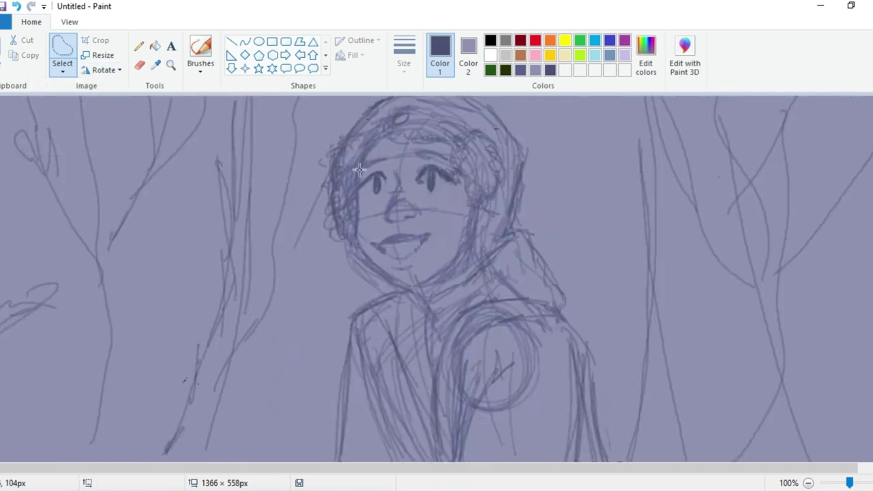
# Try resizing the selected near eye to 83 × 64 px and shifting it slightly, and undo the eye adjustments
pyautogui.moveTo(424, 161)
pyautogui.mouseDown()
pyautogui.moveTo(413, 194)
pyautogui.moveTo(448, 200)
pyautogui.moveTo(463, 185)
pyautogui.moveTo(450, 170)
pyautogui.moveTo(416, 168)
pyautogui.mouseUp()
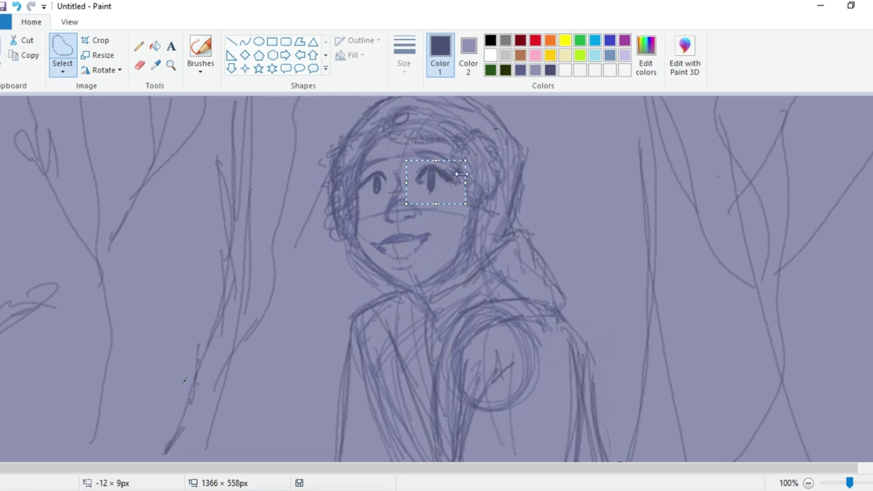
pyautogui.moveTo(459, 167); pyautogui.dragTo(459, 168)
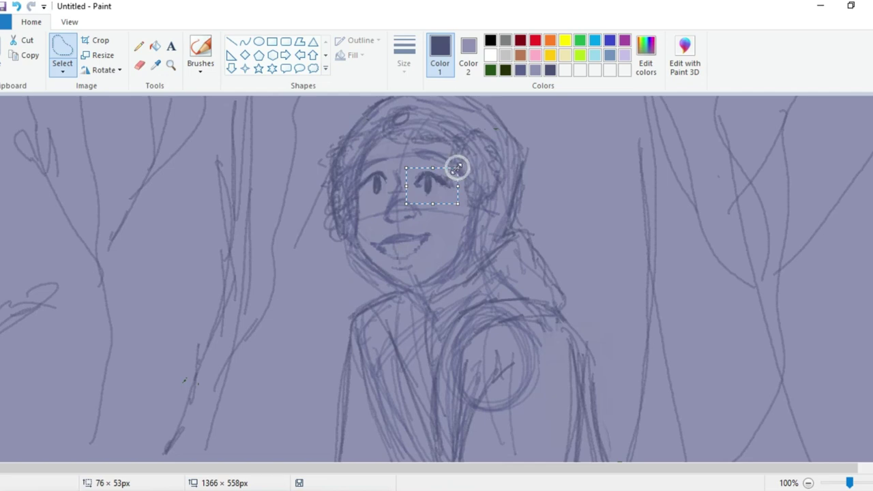
pyautogui.moveTo(458, 169)
pyautogui.mouseDown()
pyautogui.moveTo(481, 158)
pyautogui.moveTo(463, 160)
pyautogui.mouseUp()
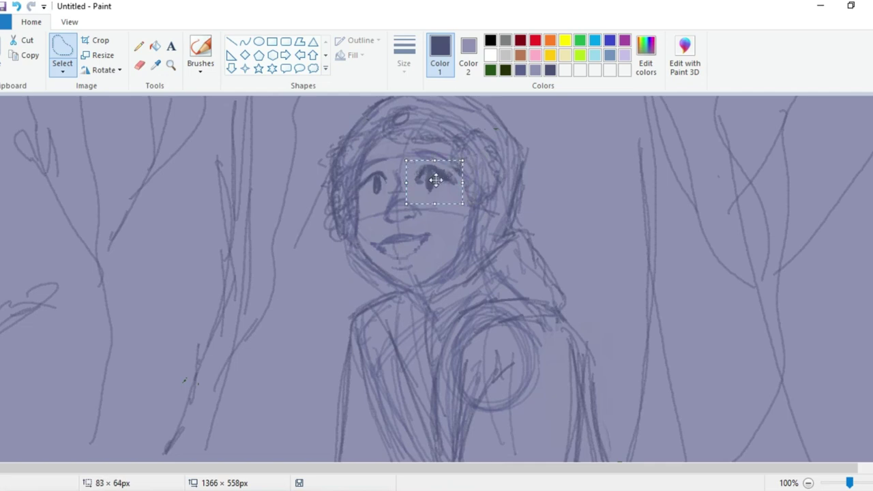
pyautogui.moveTo(436, 180)
pyautogui.mouseDown()
pyautogui.moveTo(382, 181)
pyautogui.moveTo(428, 170)
pyautogui.moveTo(432, 181)
pyautogui.mouseUp()
pyautogui.hotkey('ctrl', 'z')
pyautogui.hotkey('ctrl', 'z')
pyautogui.hotkey('ctrl', 'z')
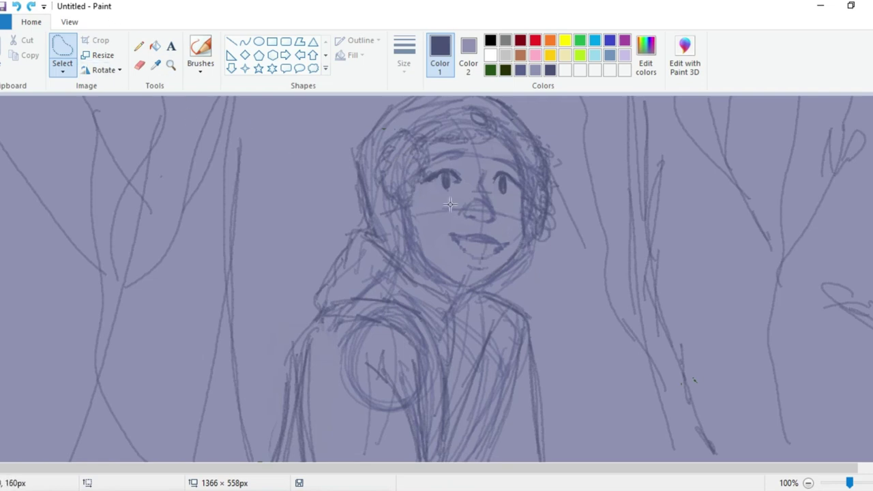
# Nudge the near eye slightly with a free-form selection and flip the picture horizontally
pyautogui.moveTo(450, 205)
pyautogui.mouseDown()
pyautogui.moveTo(458, 169)
pyautogui.moveTo(431, 170)
pyautogui.moveTo(421, 191)
pyautogui.moveTo(454, 196)
pyautogui.moveTo(448, 156)
pyautogui.mouseUp()
pyautogui.moveTo(453, 179)
pyautogui.mouseDown()
pyautogui.moveTo(458, 185)
pyautogui.moveTo(450, 178)
pyautogui.mouseUp()
pyautogui.click(102, 71)
pyautogui.click(78, 149)
# Paint out the near eye with the oil brush in greyish lavender and return to the slate-blue natural pencil
pyautogui.click(200, 67)
pyautogui.click(119, 121)
pyautogui.click(536, 70)
pyautogui.click(201, 67)
pyautogui.click(202, 120)
pyautogui.click(550, 70)
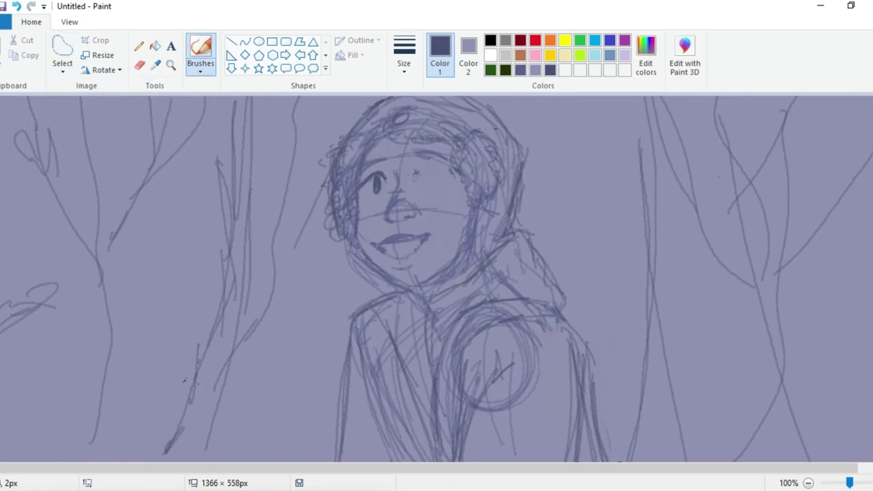
# Flip the picture horizontally and redraw the near eye's upper lid and iris in slate-blue natural pencil
pyautogui.hotkey('alt', 'h')
pyautogui.press('r')
pyautogui.press('o')
pyautogui.press('h')
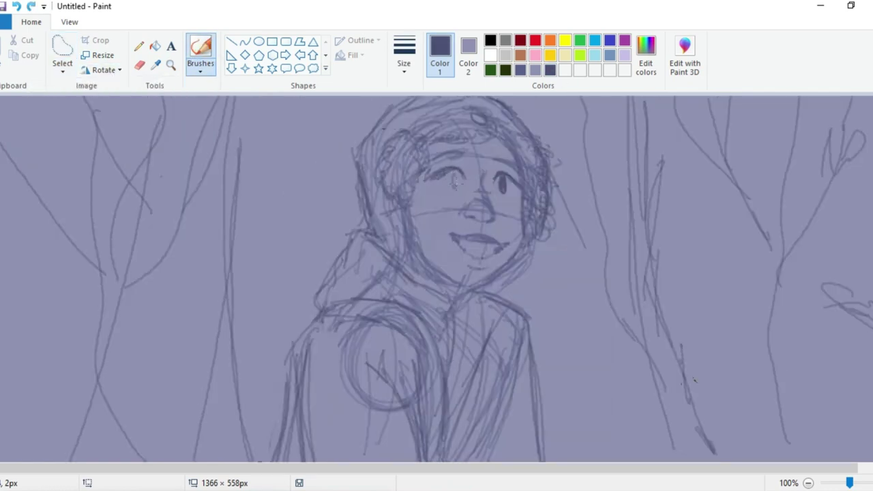
pyautogui.hotkey('ctrl', 'z')
pyautogui.moveTo(456, 173); pyautogui.dragTo(452, 187)
pyautogui.moveTo(434, 180); pyautogui.dragTo(442, 175)
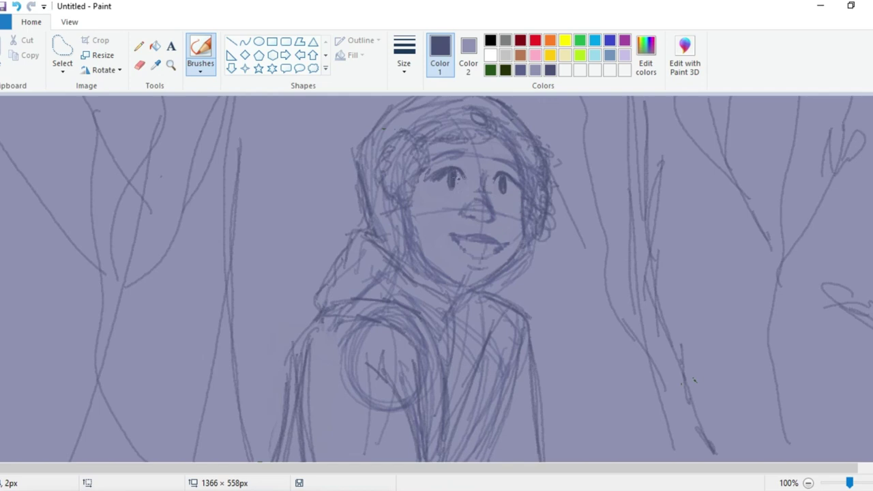
# Sketch short lower-lid lines under both eyes and flip the picture horizontally
pyautogui.moveTo(507, 192); pyautogui.dragTo(517, 194)
pyautogui.moveTo(441, 188); pyautogui.dragTo(448, 187)
pyautogui.click(116, 71)
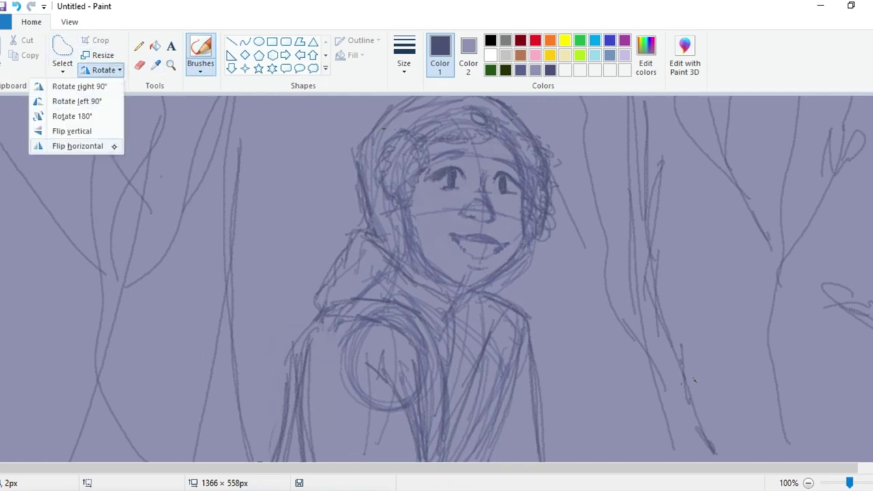
pyautogui.click(113, 145)
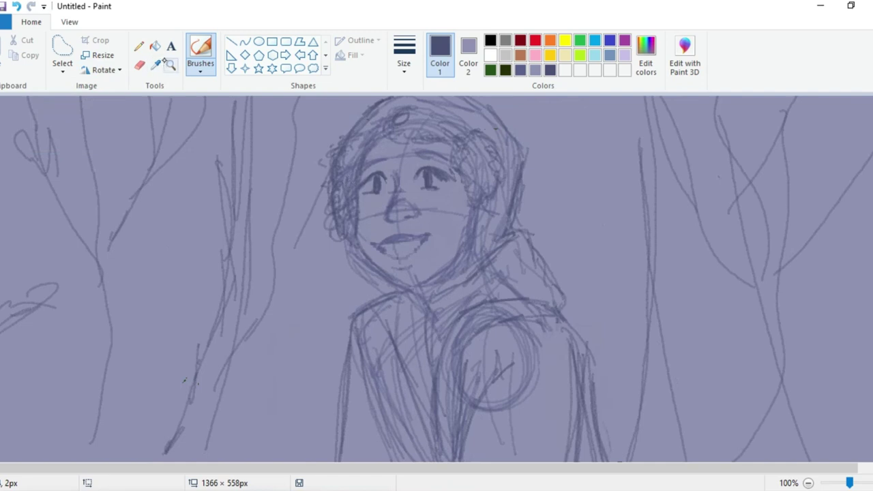
# Paint out the near eye's outer corner with the marker in greyish lavender, and return to the slate-blue natural pencil to redraw the lid
pyautogui.click(206, 67)
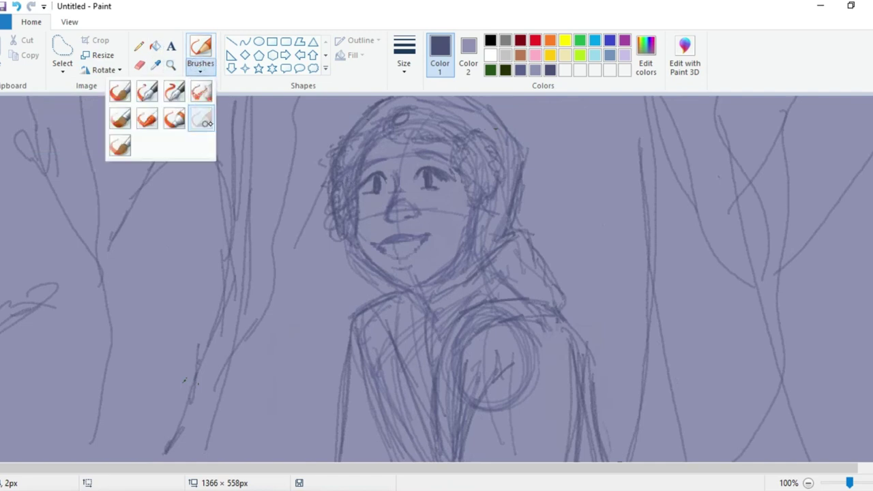
pyautogui.click(202, 119)
pyautogui.click(198, 66)
pyautogui.click(175, 119)
pyautogui.click(404, 55)
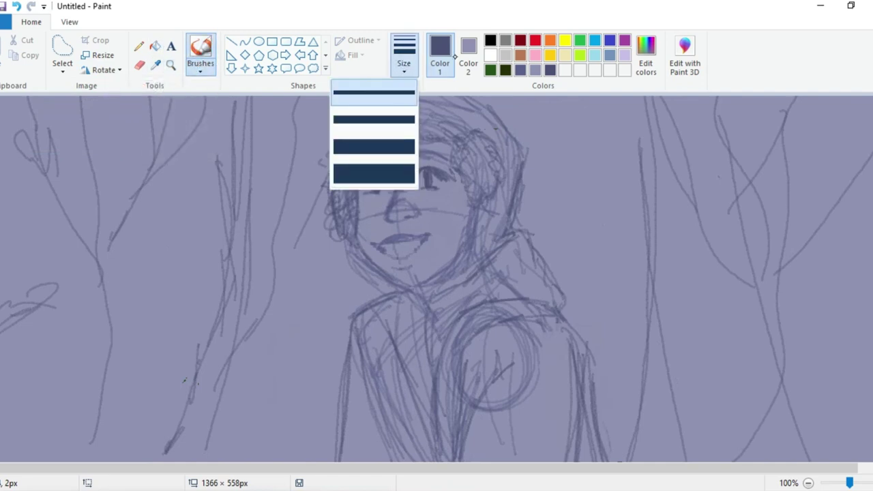
pyautogui.click(535, 71)
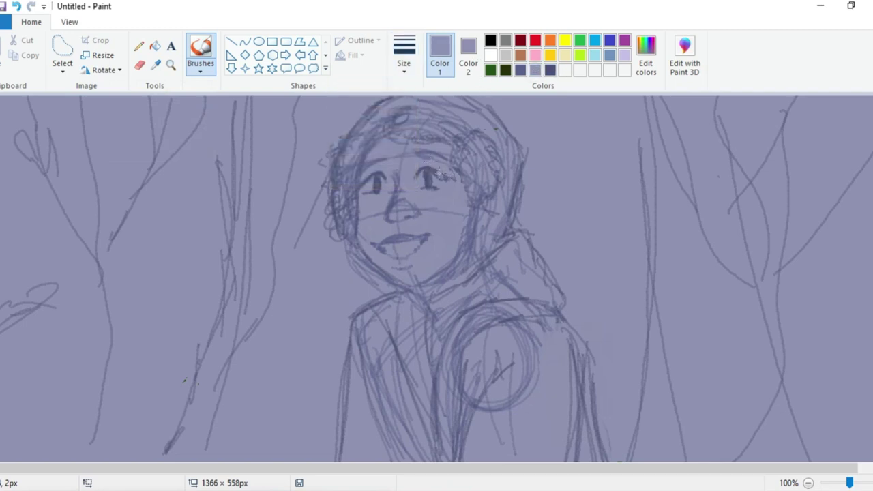
pyautogui.click(201, 65)
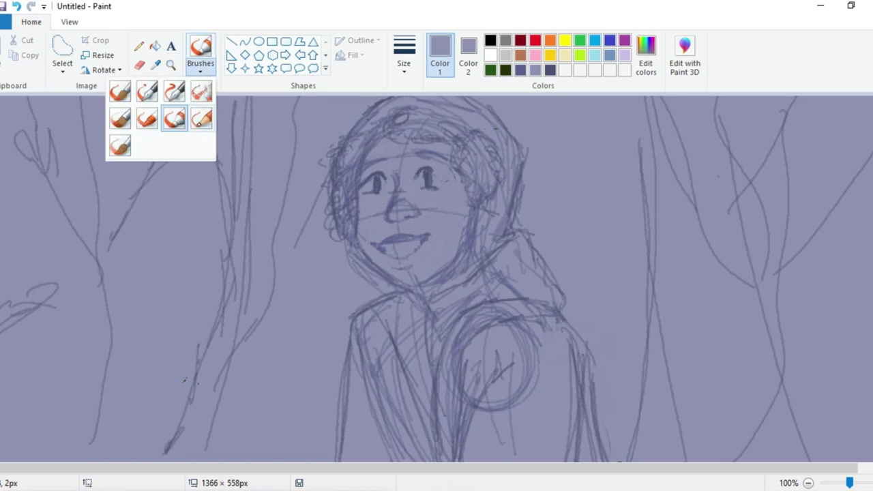
pyautogui.click(205, 121)
pyautogui.click(551, 71)
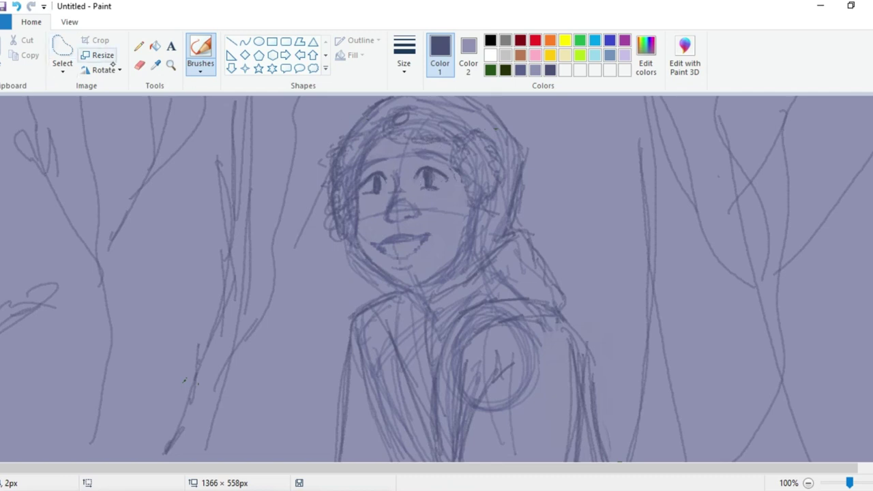
# Flip the picture horizontally and try mirroring the near eye within a free-form selection
pyautogui.click(109, 69)
pyautogui.click(111, 151)
pyautogui.click(65, 49)
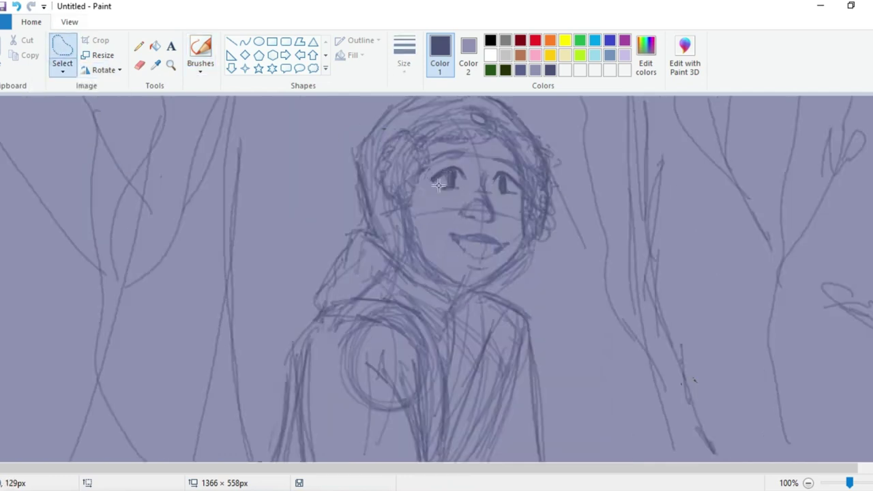
pyautogui.moveTo(454, 166)
pyautogui.mouseDown()
pyautogui.moveTo(460, 195)
pyautogui.moveTo(468, 168)
pyautogui.moveTo(442, 173)
pyautogui.moveTo(437, 193)
pyautogui.moveTo(452, 181)
pyautogui.mouseUp()
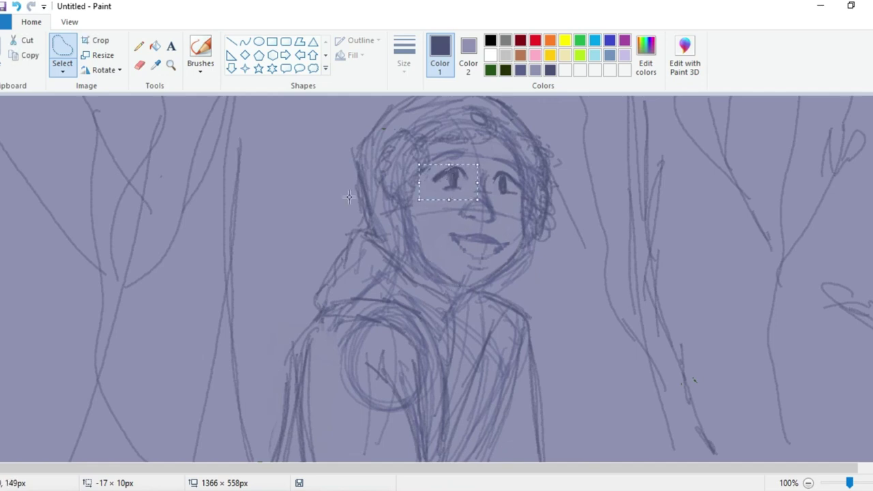
pyautogui.click(117, 70)
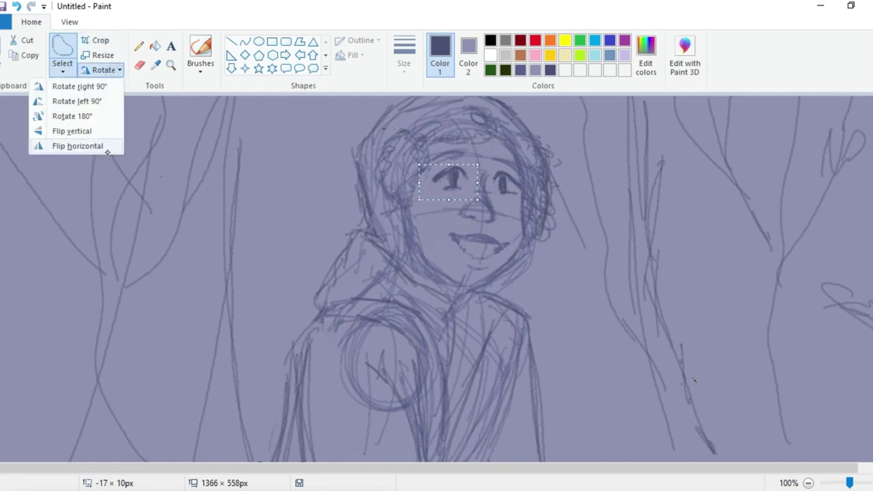
pyautogui.click(107, 147)
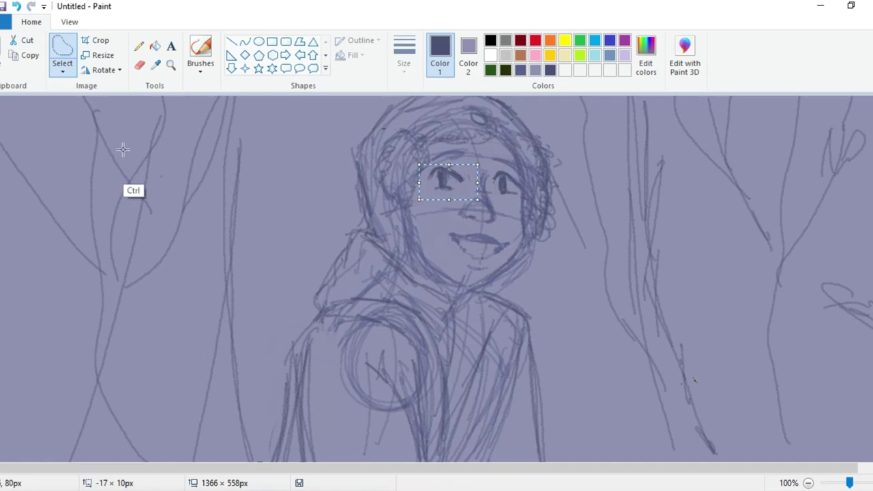
pyautogui.click(124, 152)
# Reselect the near eye free-form and compare the face by flipping the picture horizontally back and forth
pyautogui.click(118, 71)
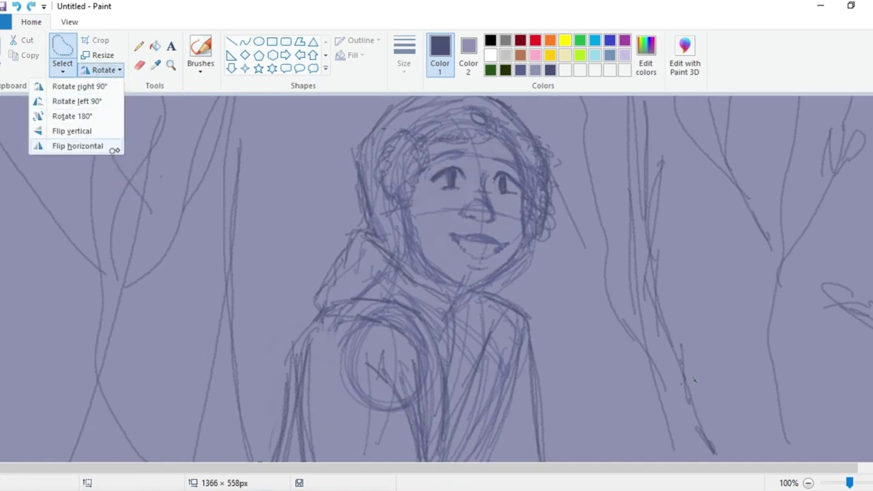
pyautogui.click(111, 146)
pyautogui.moveTo(418, 164)
pyautogui.mouseDown()
pyautogui.moveTo(404, 198)
pyautogui.moveTo(460, 186)
pyautogui.moveTo(434, 161)
pyautogui.moveTo(409, 163)
pyautogui.moveTo(447, 177)
pyautogui.moveTo(437, 179)
pyautogui.moveTo(444, 189)
pyautogui.moveTo(439, 184)
pyautogui.moveTo(465, 163)
pyautogui.moveTo(457, 175)
pyautogui.mouseUp()
pyautogui.click(445, 255)
pyautogui.click(102, 70)
pyautogui.click(105, 146)
pyautogui.rightClick(456, 182)
pyautogui.click(102, 70)
pyautogui.click(127, 123)
pyautogui.click(102, 70)
pyautogui.click(106, 147)
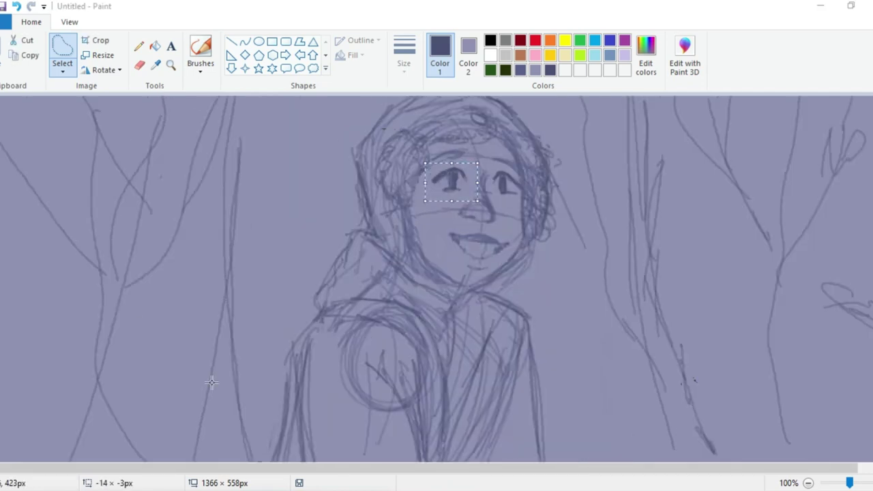
pyautogui.click(442, 235)
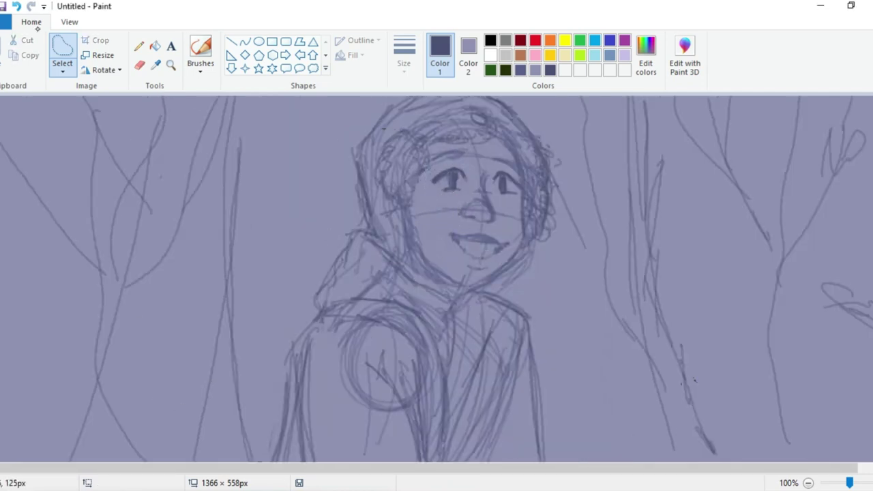
pyautogui.click(109, 71)
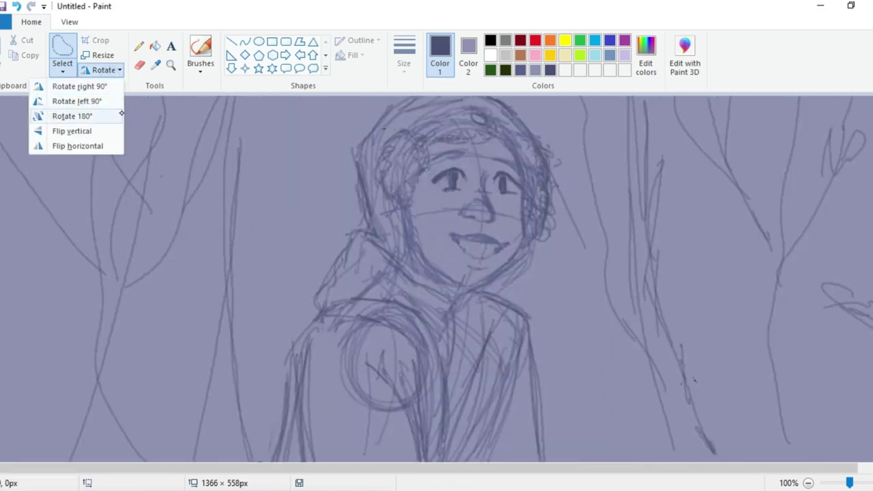
pyautogui.click(114, 148)
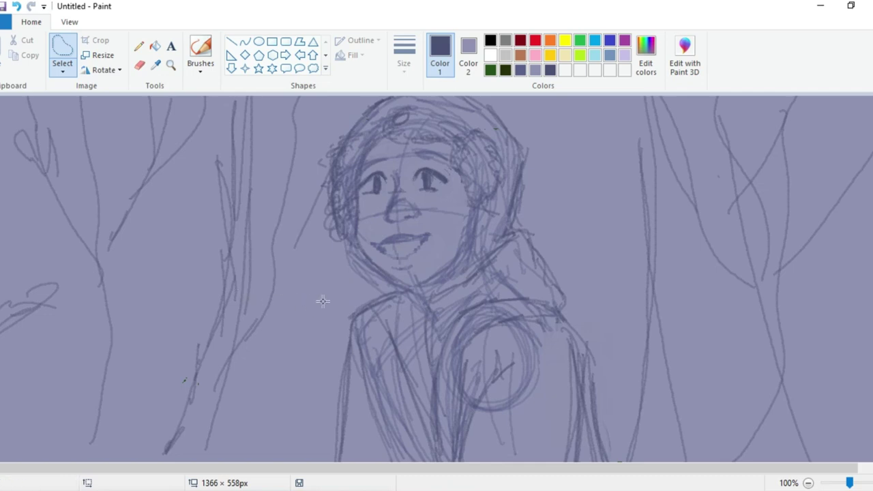
# Switch to the marker at its thinnest size and mix a dark purple with red 60, green 29 and blue 80
pyautogui.click(206, 67)
pyautogui.click(178, 121)
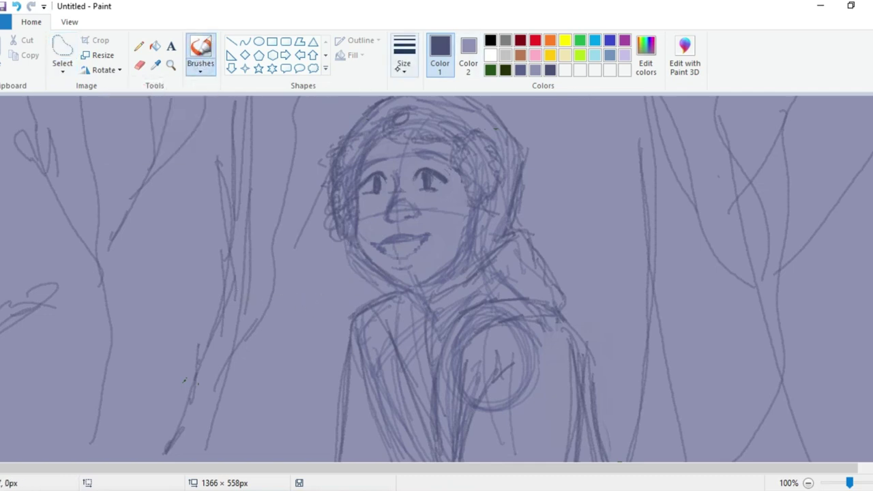
pyautogui.click(413, 57)
pyautogui.click(405, 95)
pyautogui.click(646, 56)
pyautogui.click(528, 218)
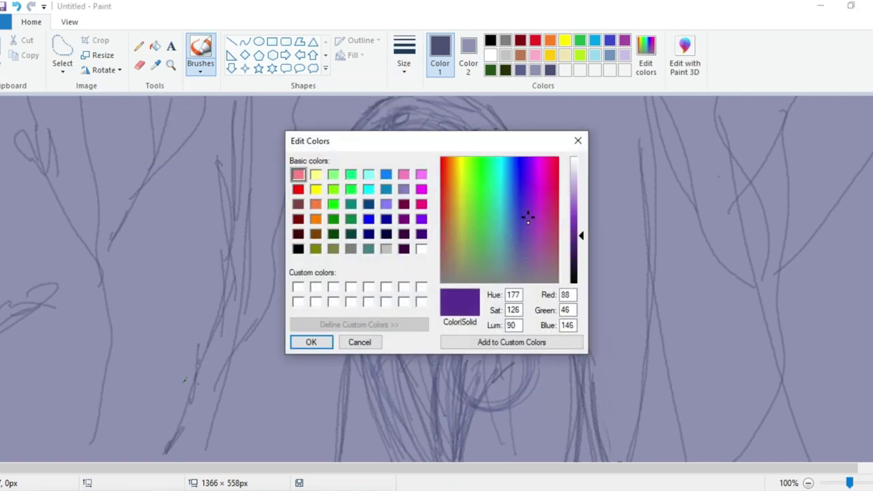
pyautogui.click(530, 234)
pyautogui.moveTo(581, 236); pyautogui.dragTo(580, 256)
pyautogui.click(313, 343)
# Test a stroke down the tree trunk beside the figure, undo it, and darken the purple further to near black
pyautogui.moveTo(248, 107); pyautogui.dragTo(228, 461)
pyautogui.hotkey('ctrl', 'z')
pyautogui.click(646, 56)
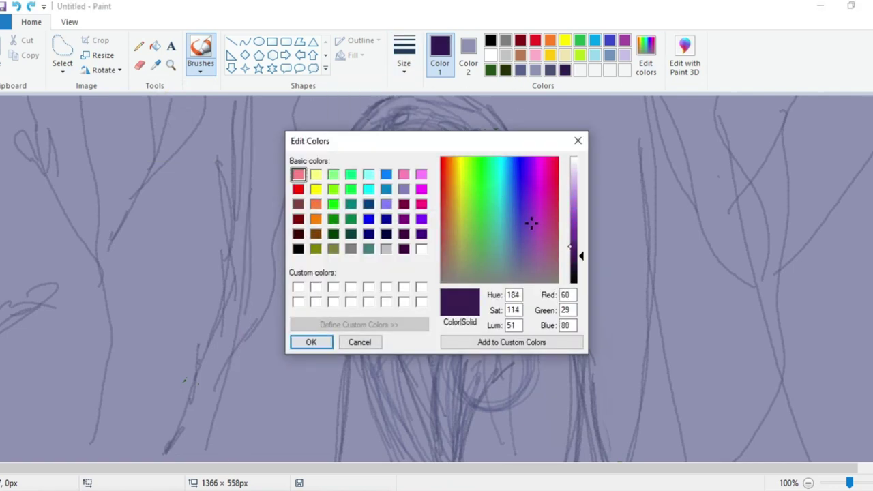
pyautogui.moveTo(581, 257); pyautogui.dragTo(581, 270)
pyautogui.click(312, 343)
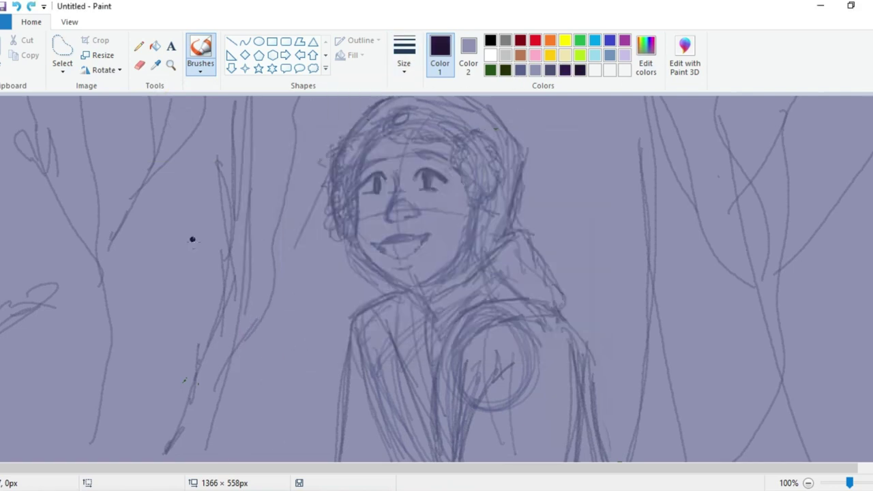
# Try inking the trunk and branches of the tree beside the figure with the dark purple marker, and undo the strokes
pyautogui.moveTo(245, 108); pyautogui.dragTo(195, 462)
pyautogui.moveTo(286, 97); pyautogui.dragTo(233, 255)
pyautogui.moveTo(184, 97); pyautogui.dragTo(237, 269)
pyautogui.moveTo(162, 136); pyautogui.dragTo(216, 224)
pyautogui.hotkey('ctrl', 'z')
pyautogui.hotkey('ctrl', 'z')
pyautogui.hotkey('ctrl', 'z')
pyautogui.hotkey('ctrl', 'z')
# Switch to the oil brush, test and undo a branch stroke, and set the thinnest brush size
pyautogui.click(212, 54)
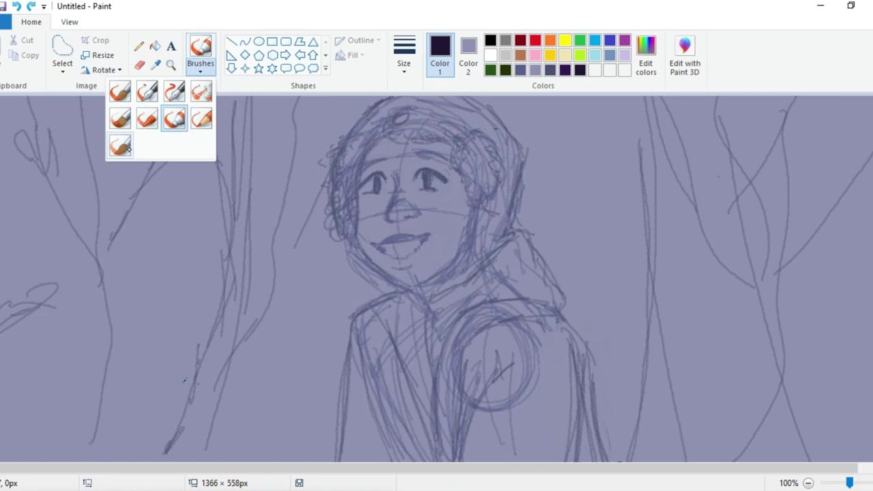
pyautogui.click(123, 120)
pyautogui.moveTo(173, 150)
pyautogui.mouseDown()
pyautogui.moveTo(162, 195)
pyautogui.moveTo(225, 167)
pyautogui.moveTo(211, 251)
pyautogui.moveTo(204, 159)
pyautogui.moveTo(222, 245)
pyautogui.mouseUp()
pyautogui.hotkey('ctrl', 'z')
pyautogui.click(410, 58)
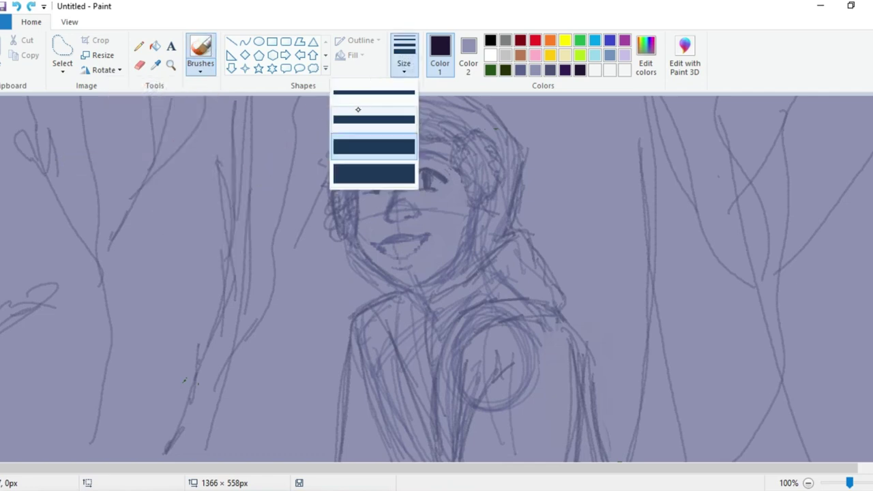
pyautogui.click(372, 97)
# Ink the tree trunk beside the figure down to the canvas edge in dark purple, with thin curved upper branches
pyautogui.moveTo(212, 431)
pyautogui.mouseDown()
pyautogui.moveTo(252, 247)
pyautogui.moveTo(251, 96)
pyautogui.mouseUp()
pyautogui.moveTo(243, 273); pyautogui.dragTo(198, 151)
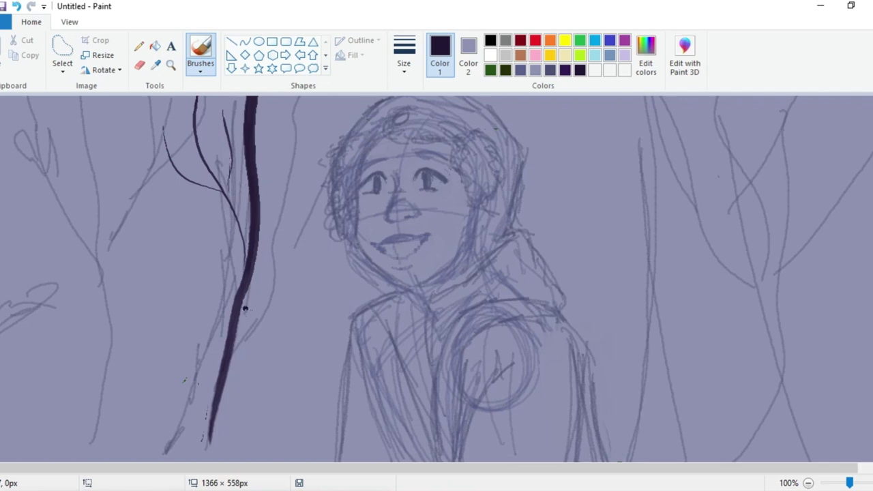
pyautogui.moveTo(216, 414); pyautogui.dragTo(213, 437)
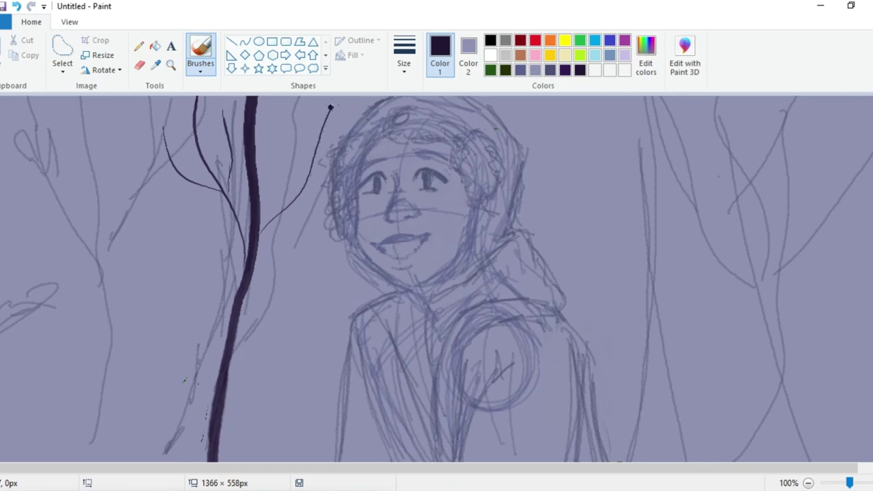
# Rework the branch reaching toward the hood into a thicker limb, undoing the stray strokes
pyautogui.moveTo(308, 180); pyautogui.dragTo(286, 56)
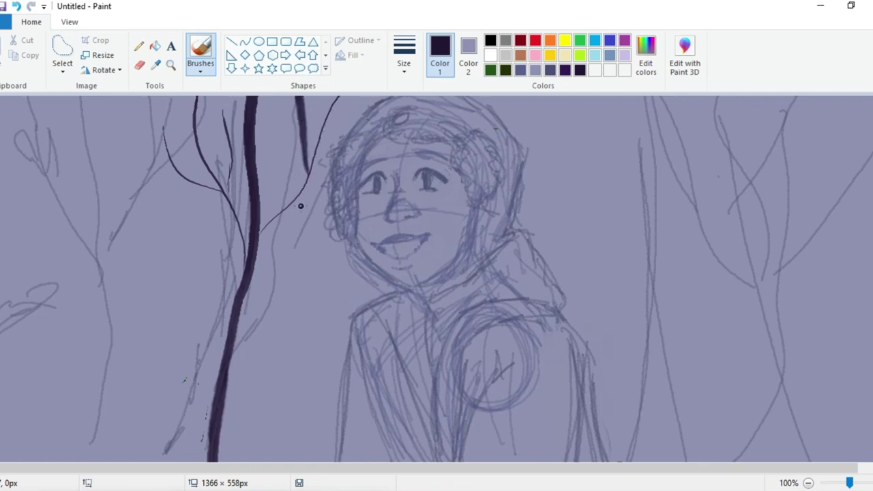
pyautogui.hotkey('ctrl', 'z')
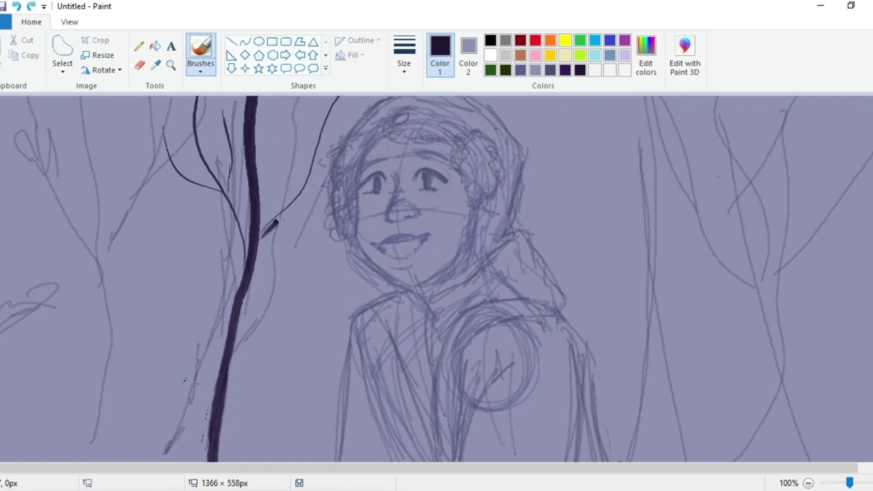
pyautogui.moveTo(276, 221); pyautogui.dragTo(292, 207)
pyautogui.hotkey('ctrl', 'z')
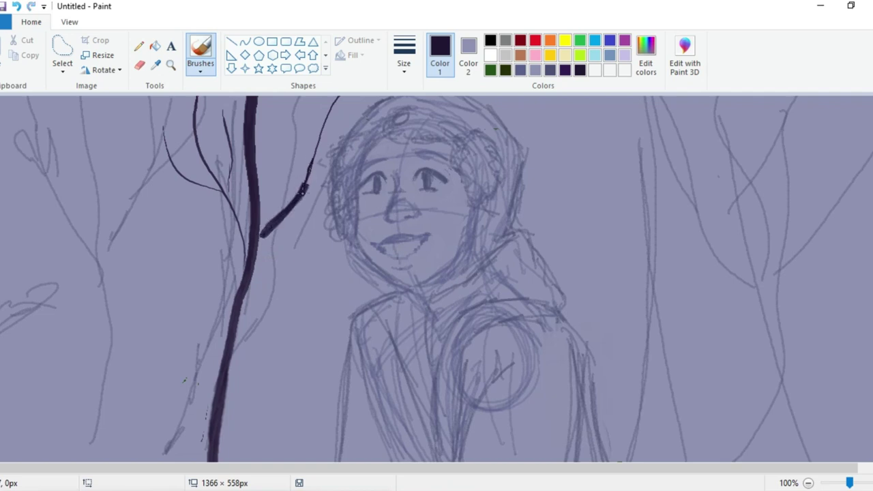
# Add lower forked branches with small twigs on both sides of the trunk beside the figure
pyautogui.moveTo(244, 265); pyautogui.dragTo(143, 207)
pyautogui.moveTo(176, 201); pyautogui.dragTo(185, 233)
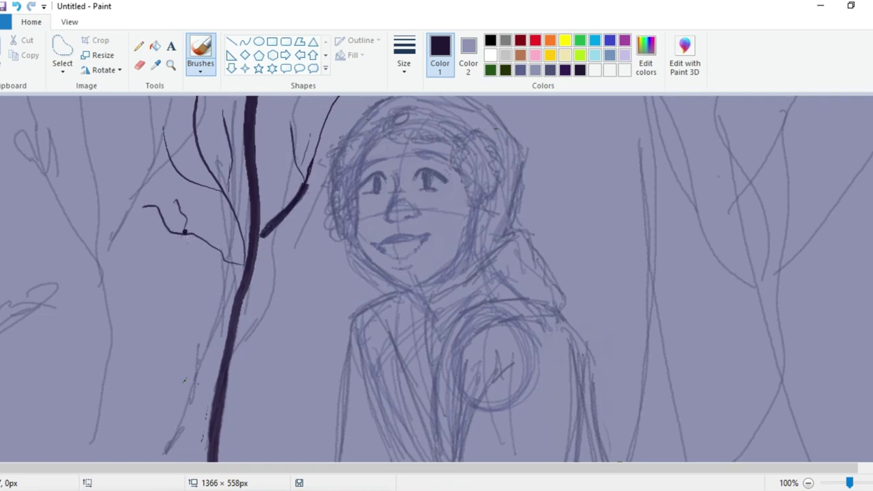
pyautogui.moveTo(247, 288); pyautogui.dragTo(298, 243)
pyautogui.moveTo(273, 277); pyautogui.dragTo(316, 273)
pyautogui.moveTo(303, 281); pyautogui.dragTo(317, 282)
pyautogui.moveTo(281, 267); pyautogui.dragTo(299, 262)
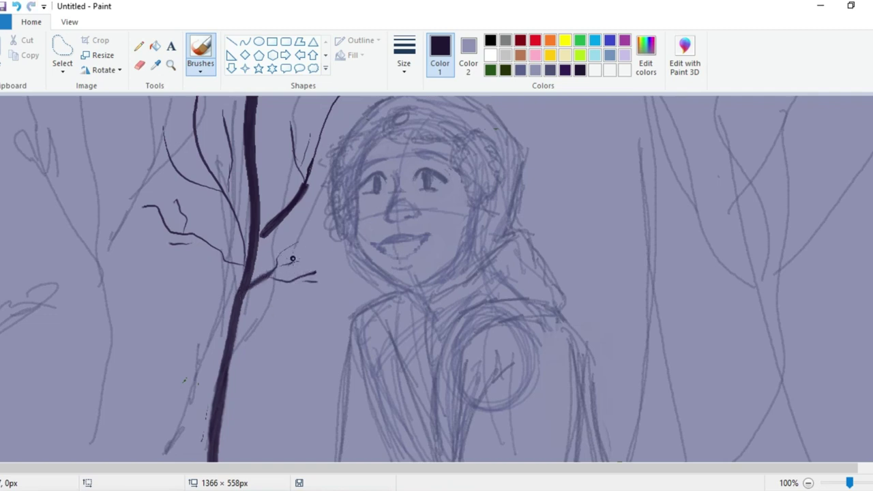
# Test the oil brush with looping scribbles across the trees behind the figure's shoulder, and undo them
pyautogui.moveTo(550, 231)
pyautogui.mouseDown()
pyautogui.moveTo(601, 181)
pyautogui.moveTo(612, 248)
pyautogui.moveTo(633, 199)
pyautogui.mouseUp()
pyautogui.moveTo(720, 246); pyautogui.dragTo(822, 176)
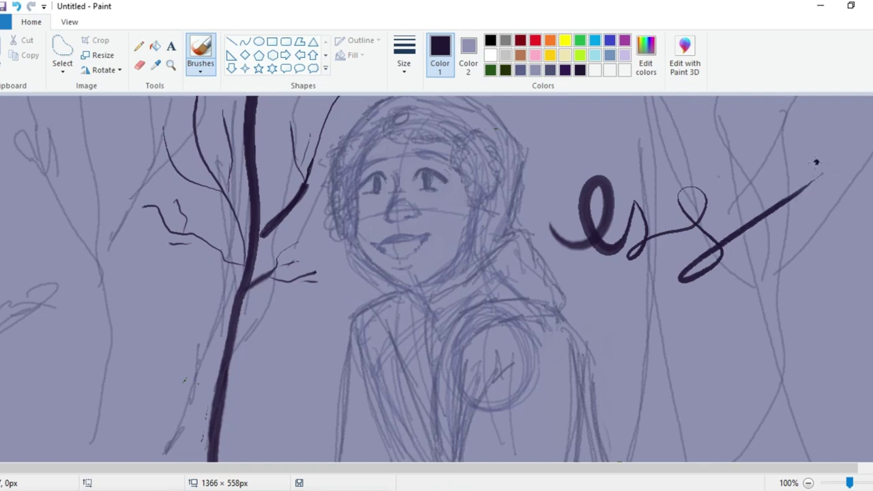
pyautogui.hotkey('ctrl', 'z')
# Ink the leftmost tree in dark purple with a thick trunk, branches spreading on both sides and fine twigs
pyautogui.moveTo(97, 191); pyautogui.dragTo(108, 461)
pyautogui.moveTo(102, 236); pyautogui.dragTo(90, 97)
pyautogui.moveTo(107, 274); pyautogui.dragTo(5, 99)
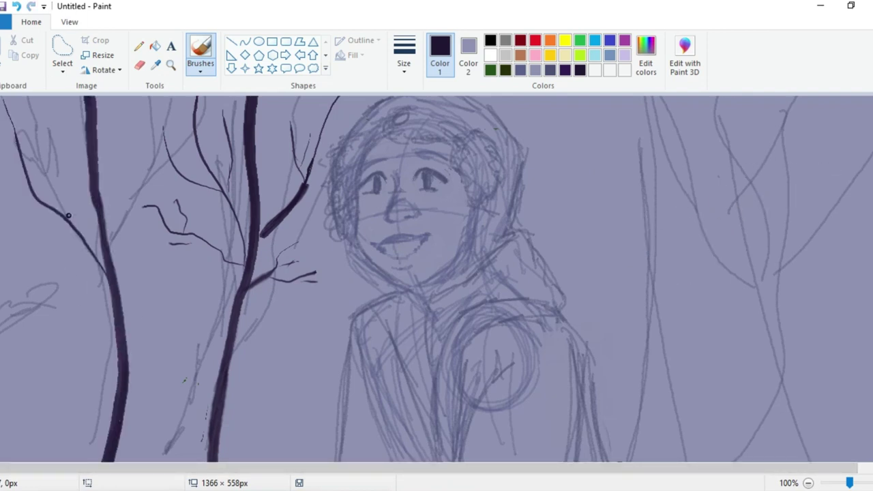
pyautogui.moveTo(113, 256); pyautogui.dragTo(142, 97)
pyautogui.moveTo(166, 109); pyautogui.dragTo(137, 166)
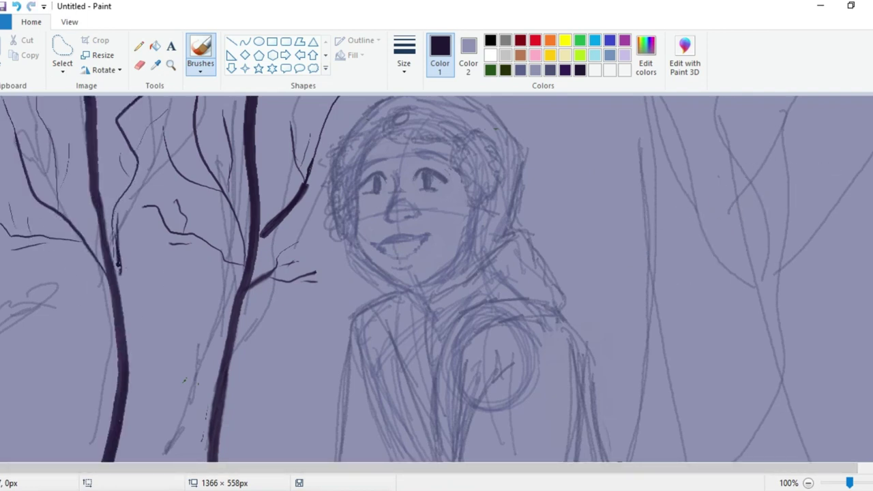
pyautogui.moveTo(118, 265); pyautogui.dragTo(118, 288)
# Ink the tree on the figure's right side with a thick curving trunk, a long left branch and a forked right limb
pyautogui.moveTo(804, 447); pyautogui.dragTo(763, 97)
pyautogui.moveTo(798, 429); pyautogui.dragTo(808, 461)
pyautogui.moveTo(758, 254); pyautogui.dragTo(668, 94)
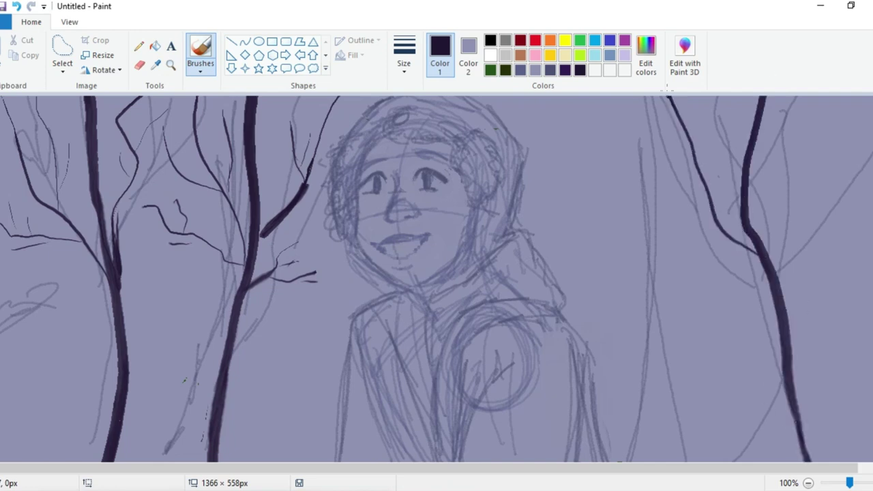
pyautogui.moveTo(803, 273); pyautogui.dragTo(872, 159)
pyautogui.moveTo(837, 237); pyautogui.dragTo(872, 207)
pyautogui.moveTo(821, 235); pyautogui.dragTo(830, 147)
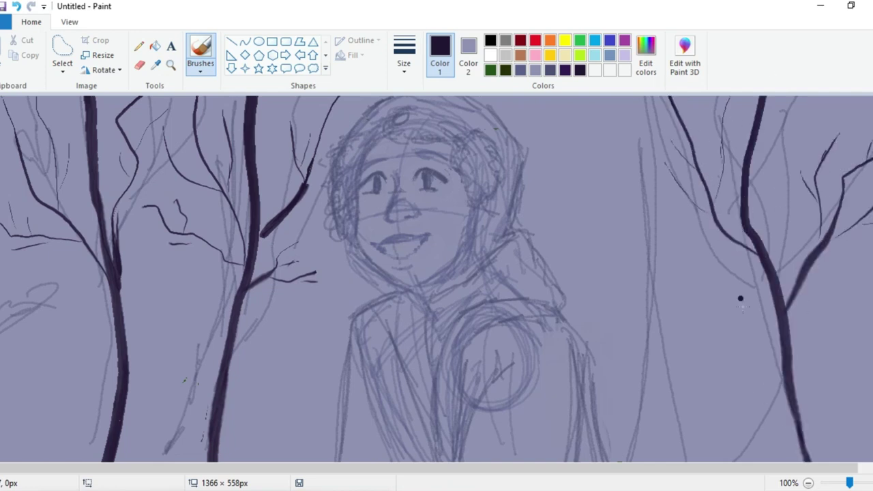
# Add a low curved limb reaching left from that trunk and fine twigs spreading right near its crown
pyautogui.moveTo(783, 351); pyautogui.dragTo(666, 209)
pyautogui.moveTo(749, 191); pyautogui.dragTo(818, 97)
pyautogui.moveTo(794, 141); pyautogui.dragTo(822, 121)
pyautogui.moveTo(783, 143); pyautogui.dragTo(796, 117)
# Ink a thick leaning trunk crossing the right tree, with a side twig and a branch rising along its left
pyautogui.moveTo(649, 450); pyautogui.dragTo(763, 97)
pyautogui.moveTo(701, 273); pyautogui.dragTo(795, 213)
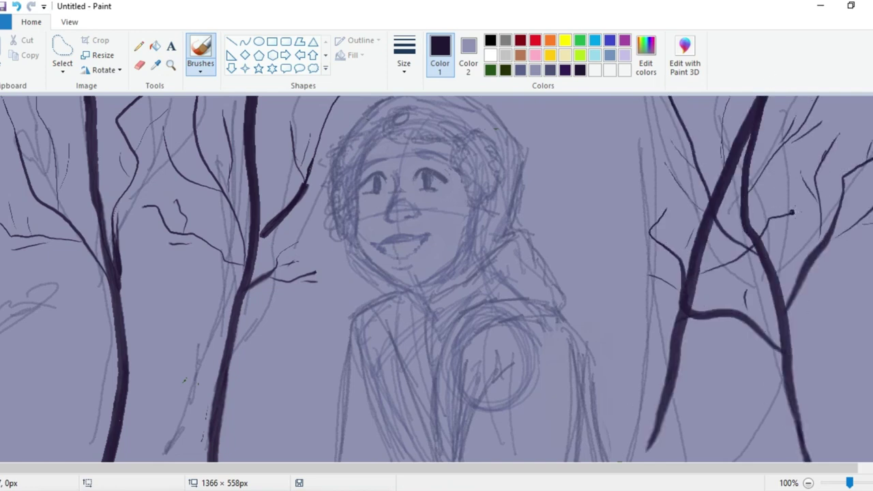
pyautogui.moveTo(692, 245); pyautogui.dragTo(660, 97)
pyautogui.moveTo(670, 163); pyautogui.dragTo(650, 136)
# Extend the leaning trunk's base to the canvas edge and ink a thick partial tree with twigs along the right border
pyautogui.moveTo(680, 403); pyautogui.dragTo(646, 457)
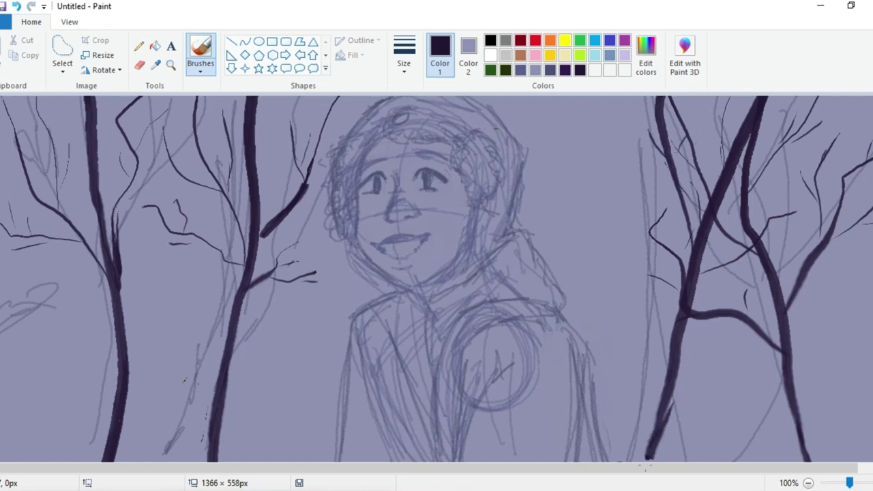
pyautogui.moveTo(858, 446)
pyautogui.mouseDown()
pyautogui.moveTo(847, 251)
pyautogui.moveTo(870, 146)
pyautogui.mouseUp()
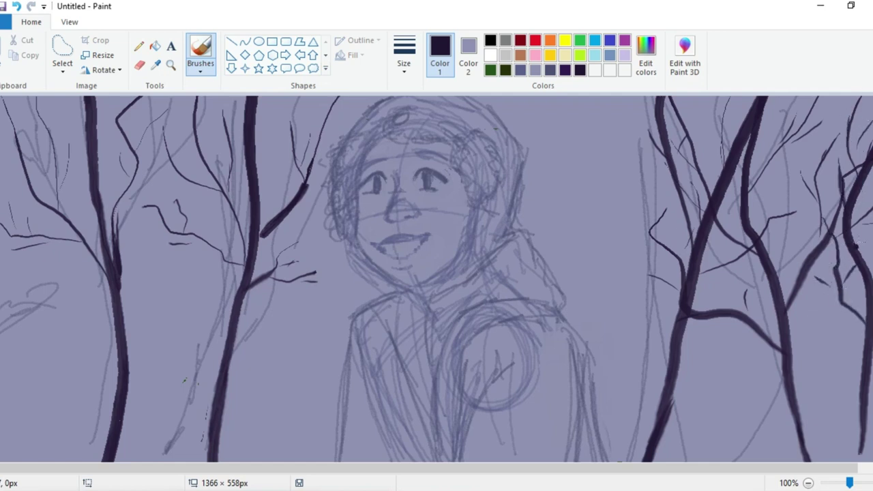
pyautogui.moveTo(870, 344); pyautogui.dragTo(863, 460)
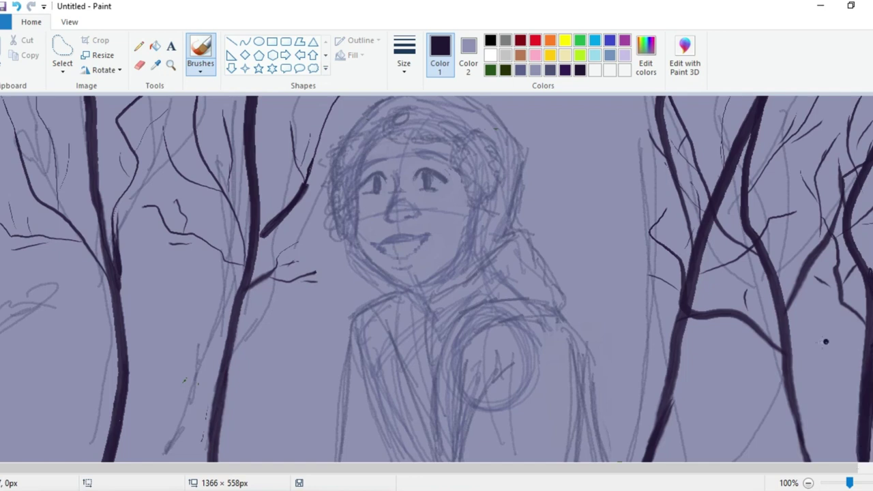
# Try the airbrush, the standard brush and the crayon over the left trees, undoing each test stroke
pyautogui.click(200, 70)
pyautogui.click(201, 91)
pyautogui.hotkey('ctrl', 'z')
pyautogui.click(201, 70)
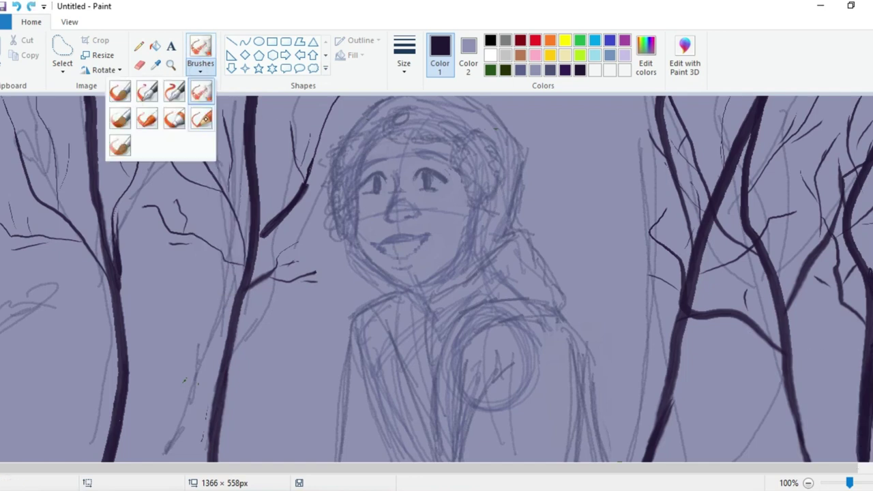
pyautogui.click(120, 92)
pyautogui.moveTo(219, 238); pyautogui.dragTo(183, 332)
pyautogui.hotkey('ctrl', 'z')
pyautogui.click(201, 71)
pyautogui.click(147, 119)
pyautogui.moveTo(285, 227); pyautogui.dragTo(150, 325)
pyautogui.hotkey('ctrl', 'z')
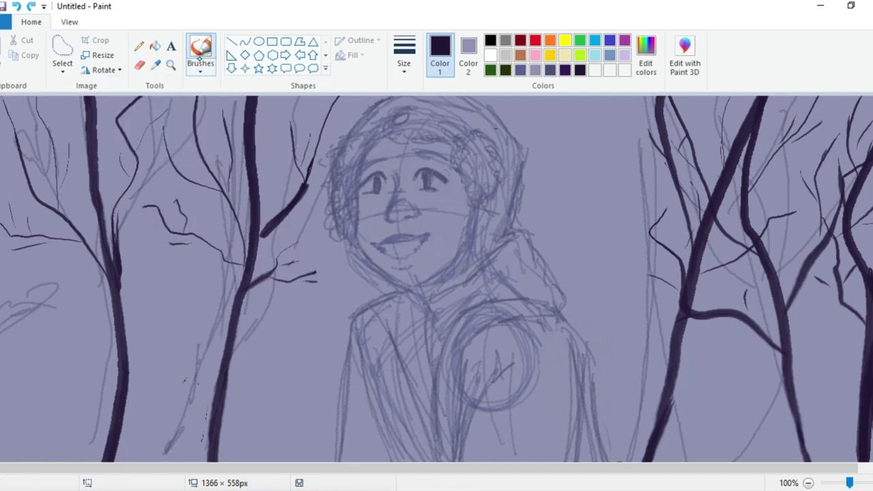
# Mix a lighter, muted dark purple and try an airbrush stroke across the canvas, undoing the stroke
pyautogui.click(201, 70)
pyautogui.click(201, 91)
pyautogui.click(646, 53)
pyautogui.moveTo(582, 265); pyautogui.dragTo(582, 263)
pyautogui.click(523, 237)
pyautogui.click(526, 258)
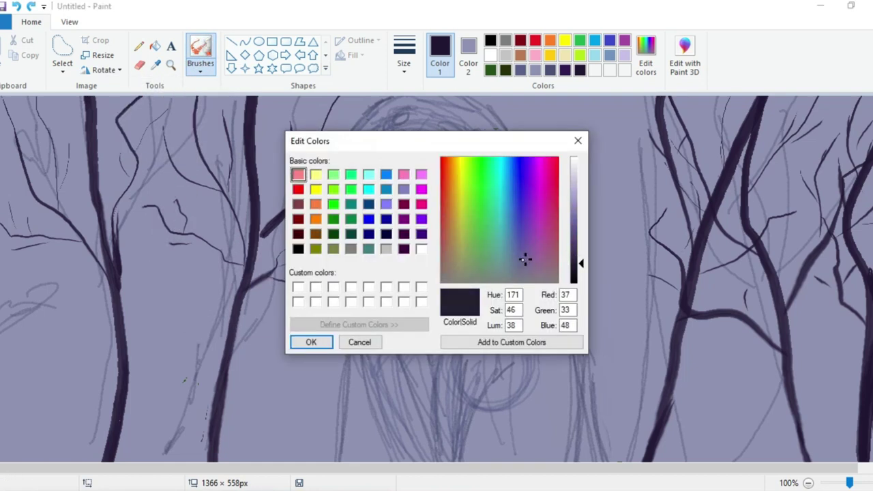
pyautogui.click(575, 248)
pyautogui.click(311, 341)
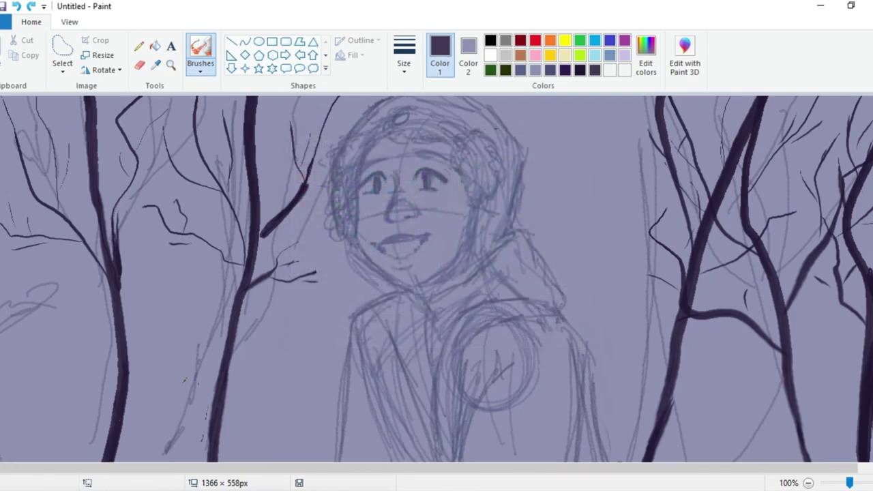
pyautogui.moveTo(2, 399)
pyautogui.mouseDown()
pyautogui.moveTo(164, 412)
pyautogui.moveTo(468, 273)
pyautogui.moveTo(475, 195)
pyautogui.moveTo(420, 148)
pyautogui.moveTo(372, 238)
pyautogui.moveTo(462, 243)
pyautogui.mouseUp()
pyautogui.hotkey('ctrl', 'z')
# Paint muted purple patches in the canvas corners with a brush at the thickest size and a band across the top edge
pyautogui.click(200, 67)
pyautogui.click(187, 130)
pyautogui.click(412, 59)
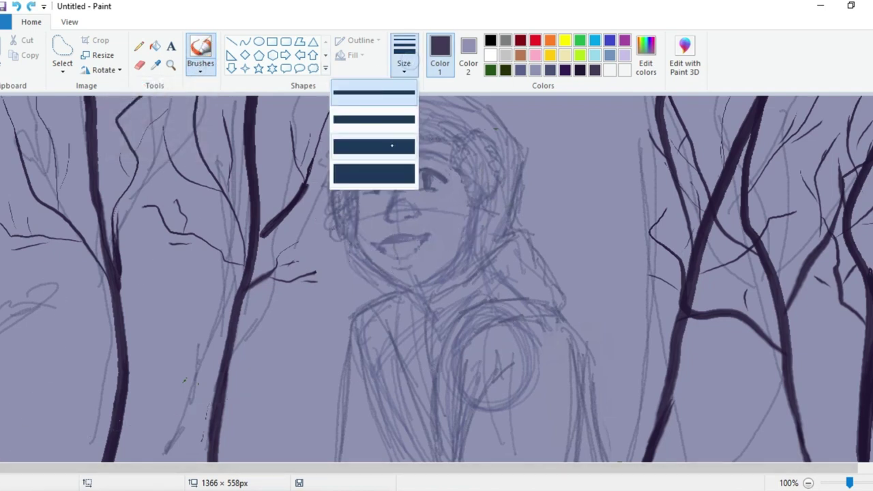
pyautogui.click(382, 173)
pyautogui.moveTo(0, 413); pyautogui.dragTo(18, 468)
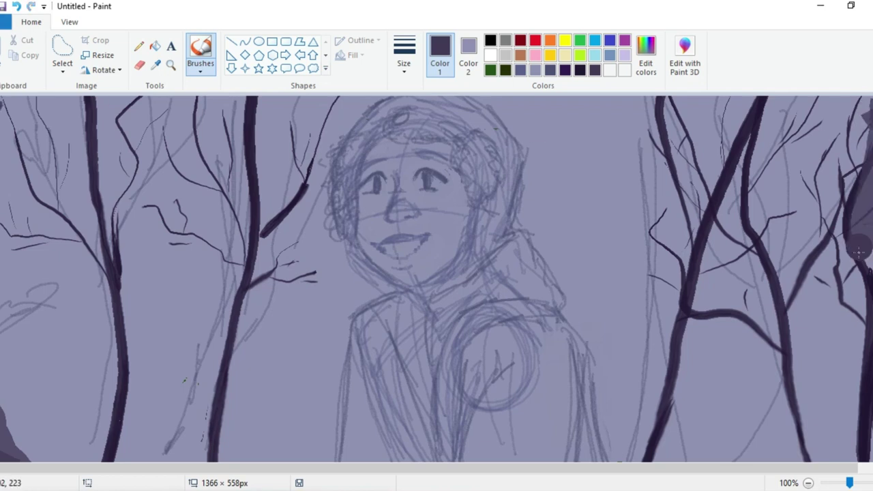
pyautogui.moveTo(822, 105); pyautogui.dragTo(868, 101)
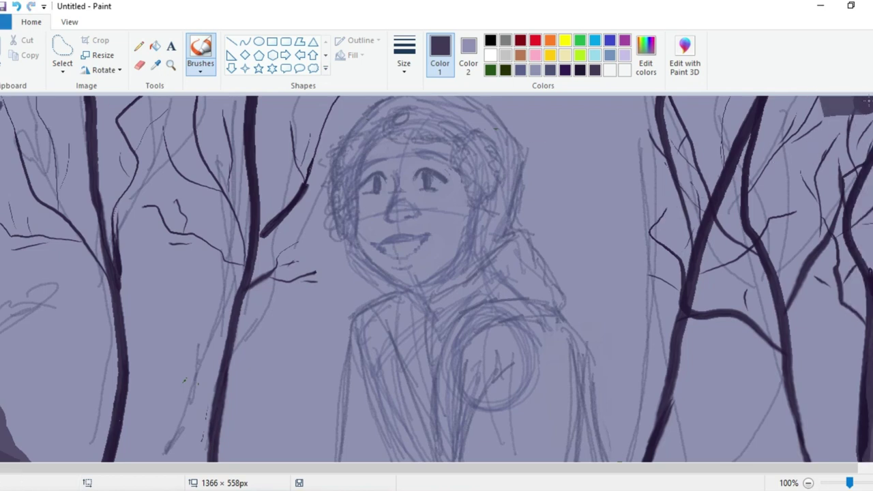
pyautogui.moveTo(802, 97); pyautogui.dragTo(829, 100)
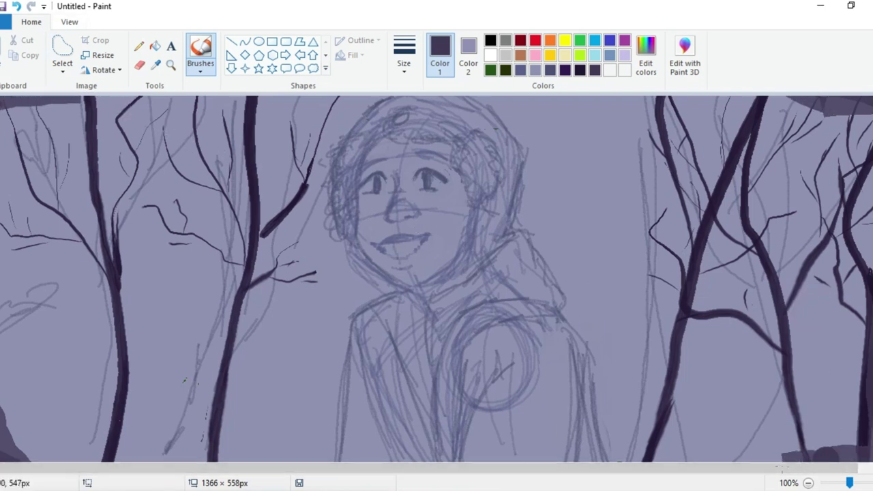
pyautogui.moveTo(861, 452); pyautogui.dragTo(785, 457)
pyautogui.moveTo(32, 448); pyautogui.dragTo(76, 457)
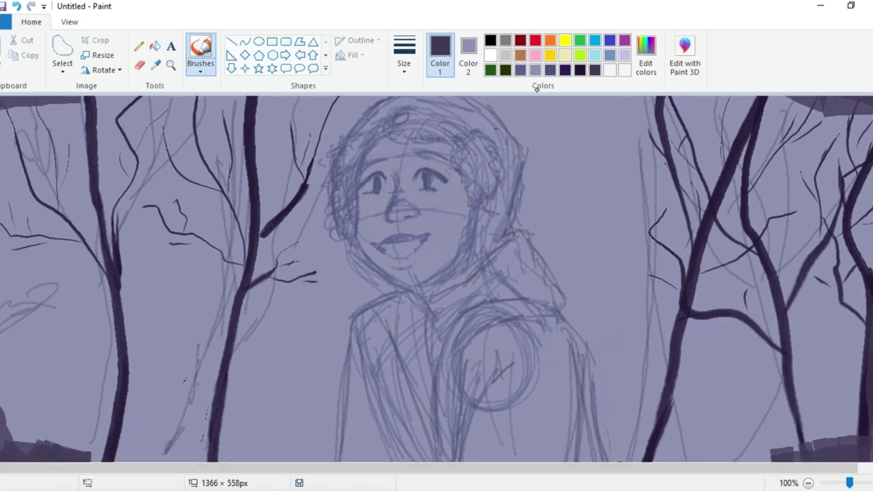
pyautogui.moveTo(780, 100); pyautogui.dragTo(104, 101)
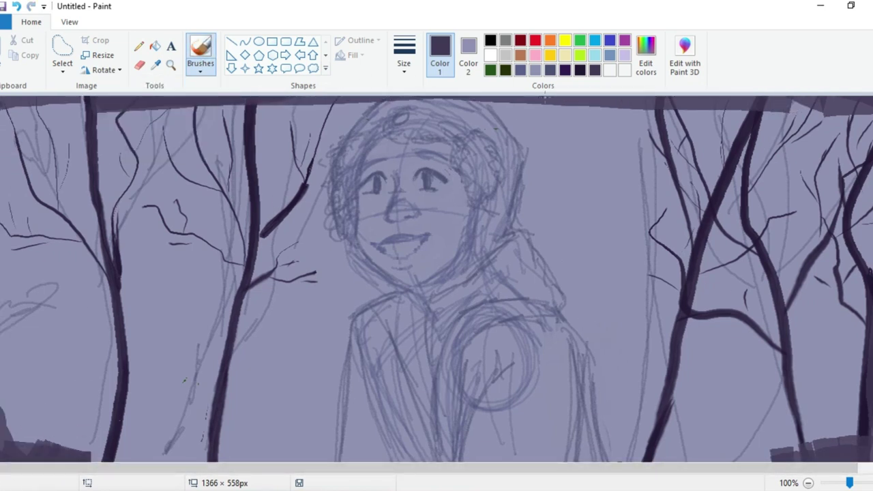
# Mix a muted slate blue for the foliage and set a thick brush size
pyautogui.click(645, 54)
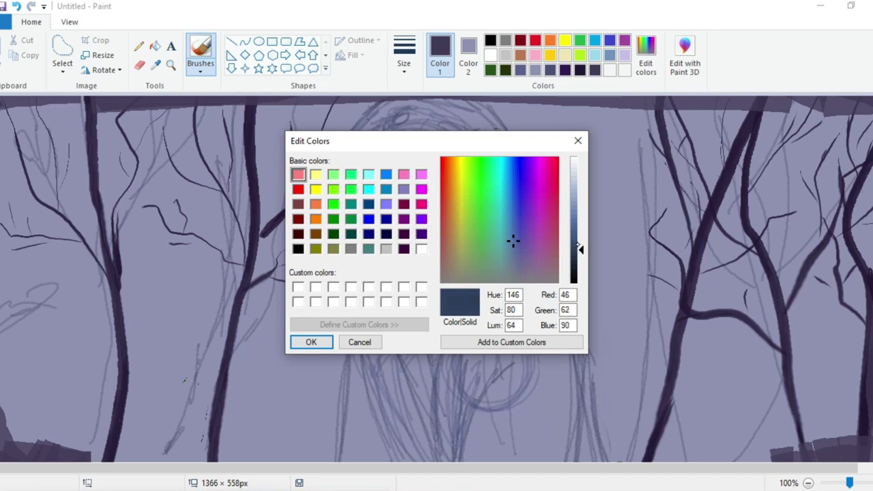
pyautogui.click(512, 249)
pyautogui.moveTo(578, 244); pyautogui.dragTo(579, 235)
pyautogui.click(311, 343)
pyautogui.click(404, 55)
pyautogui.click(374, 172)
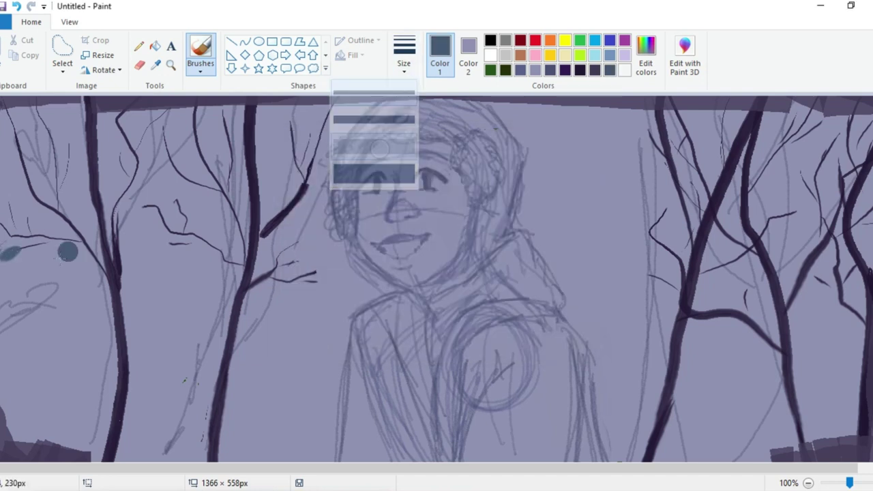
# Dab slate-blue leaf clusters over the branches on both sides of the leftmost tree
pyautogui.moveTo(15, 241); pyautogui.dragTo(50, 235)
pyautogui.moveTo(34, 129)
pyautogui.mouseDown()
pyautogui.moveTo(77, 132)
pyautogui.moveTo(63, 151)
pyautogui.mouseUp()
pyautogui.moveTo(7, 156)
pyautogui.mouseDown()
pyautogui.moveTo(26, 148)
pyautogui.moveTo(29, 134)
pyautogui.moveTo(11, 134)
pyautogui.mouseUp()
pyautogui.moveTo(11, 176); pyautogui.dragTo(8, 190)
pyautogui.moveTo(123, 123)
pyautogui.mouseDown()
pyautogui.moveTo(115, 127)
pyautogui.moveTo(115, 114)
pyautogui.mouseUp()
pyautogui.moveTo(139, 121)
pyautogui.mouseDown()
pyautogui.moveTo(149, 121)
pyautogui.moveTo(142, 141)
pyautogui.mouseUp()
pyautogui.moveTo(127, 139)
pyautogui.mouseDown()
pyautogui.moveTo(119, 141)
pyautogui.moveTo(154, 138)
pyautogui.moveTo(174, 156)
pyautogui.moveTo(194, 156)
pyautogui.moveTo(170, 171)
pyautogui.moveTo(167, 187)
pyautogui.moveTo(183, 212)
pyautogui.moveTo(171, 247)
pyautogui.moveTo(159, 216)
pyautogui.moveTo(163, 248)
pyautogui.moveTo(185, 229)
pyautogui.moveTo(171, 242)
pyautogui.moveTo(169, 217)
pyautogui.moveTo(146, 251)
pyautogui.moveTo(115, 254)
pyautogui.moveTo(167, 237)
pyautogui.moveTo(169, 219)
pyautogui.moveTo(213, 214)
pyautogui.moveTo(136, 183)
pyautogui.mouseUp()
# Dab leaf clusters along the second tree's branches beside the hood and fill out the leftmost tree's lowest cluster
pyautogui.moveTo(219, 125)
pyautogui.mouseDown()
pyautogui.moveTo(243, 127)
pyautogui.moveTo(190, 121)
pyautogui.mouseUp()
pyautogui.moveTo(267, 138); pyautogui.dragTo(273, 135)
pyautogui.moveTo(296, 151)
pyautogui.mouseDown()
pyautogui.moveTo(290, 130)
pyautogui.moveTo(292, 150)
pyautogui.moveTo(322, 117)
pyautogui.moveTo(330, 131)
pyautogui.moveTo(321, 121)
pyautogui.mouseUp()
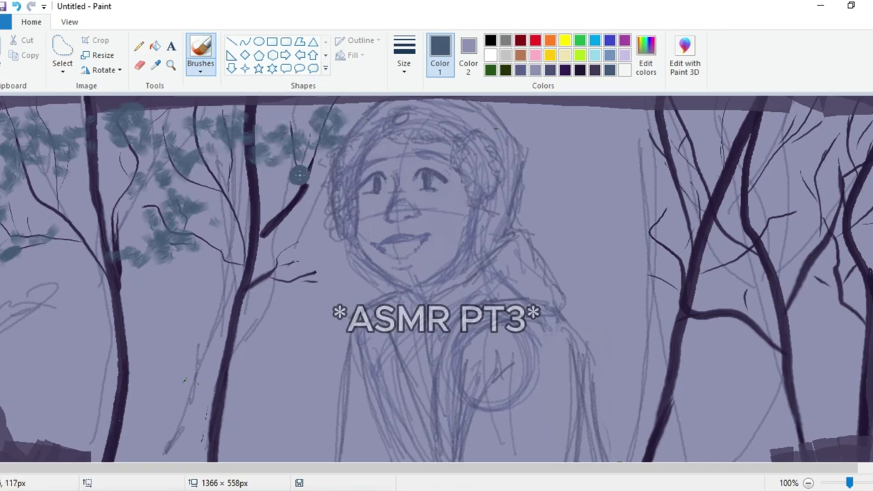
pyautogui.moveTo(291, 184); pyautogui.dragTo(302, 214)
pyautogui.moveTo(281, 271)
pyautogui.mouseDown()
pyautogui.moveTo(295, 260)
pyautogui.moveTo(283, 244)
pyautogui.moveTo(318, 275)
pyautogui.moveTo(326, 271)
pyautogui.moveTo(300, 259)
pyautogui.moveTo(302, 291)
pyautogui.mouseUp()
pyautogui.moveTo(59, 240); pyautogui.dragTo(37, 256)
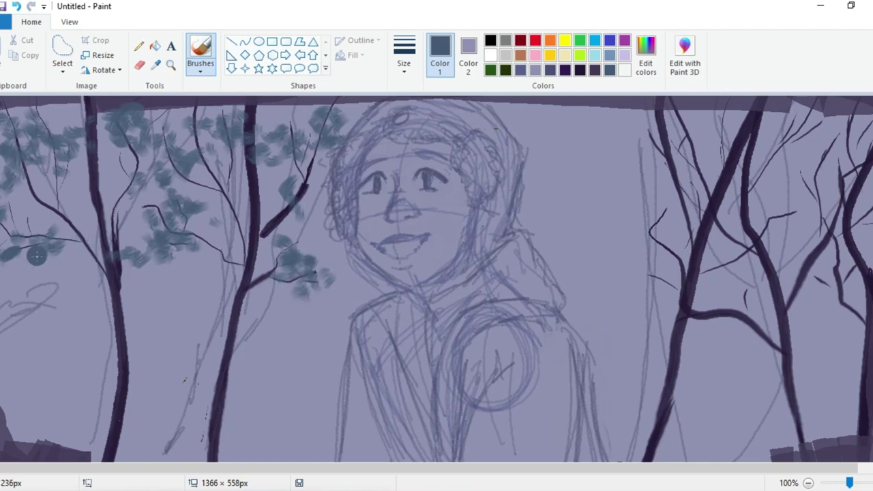
# Dab a leaf cluster over the leaning tree's left twigs and scatter loose leaves between it and the hood
pyautogui.moveTo(668, 221)
pyautogui.mouseDown()
pyautogui.moveTo(655, 210)
pyautogui.moveTo(683, 220)
pyautogui.moveTo(616, 262)
pyautogui.moveTo(636, 251)
pyautogui.moveTo(620, 249)
pyautogui.moveTo(645, 260)
pyautogui.moveTo(631, 278)
pyautogui.moveTo(639, 283)
pyautogui.moveTo(665, 269)
pyautogui.moveTo(689, 278)
pyautogui.moveTo(619, 301)
pyautogui.mouseUp()
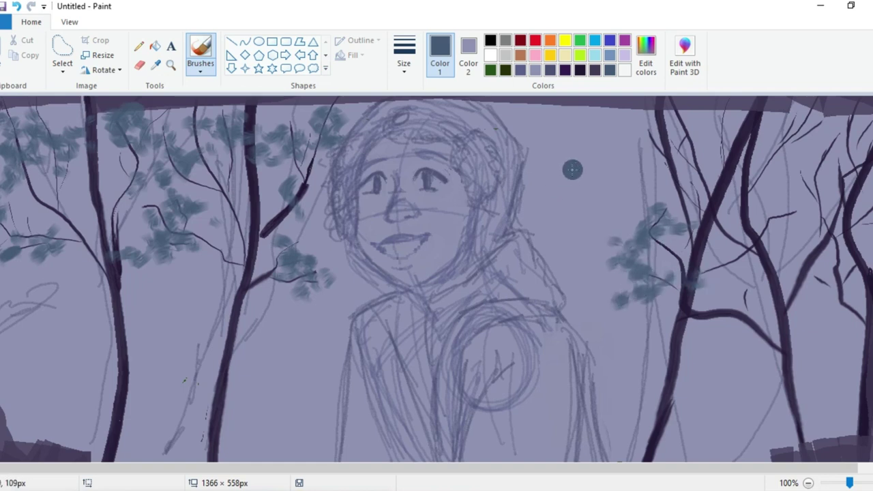
pyautogui.moveTo(571, 172); pyautogui.dragTo(577, 178)
pyautogui.moveTo(599, 173); pyautogui.dragTo(593, 175)
pyautogui.moveTo(616, 175); pyautogui.dragTo(622, 176)
pyautogui.moveTo(564, 143); pyautogui.dragTo(562, 150)
pyautogui.moveTo(576, 193); pyautogui.dragTo(575, 204)
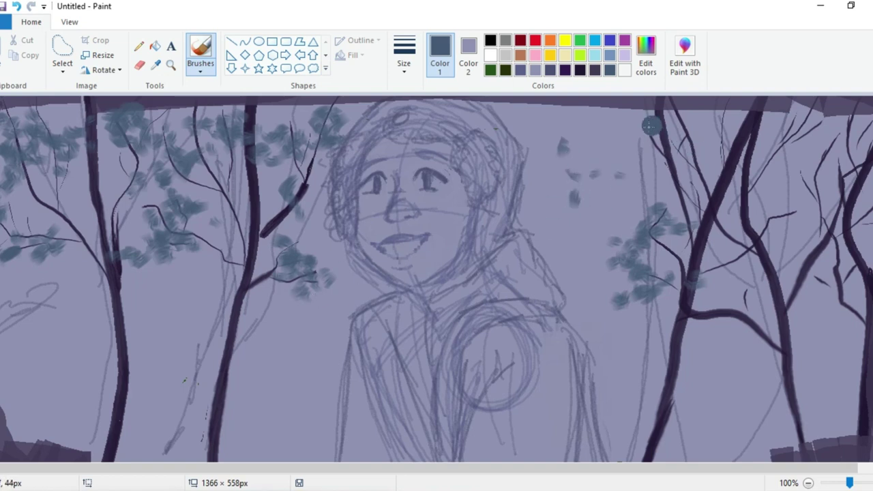
# Build up a leaf cluster across the upper branches to the left of the leaning trunk
pyautogui.moveTo(652, 126); pyautogui.dragTo(645, 131)
pyautogui.moveTo(641, 140); pyautogui.dragTo(633, 144)
pyautogui.moveTo(690, 138); pyautogui.dragTo(695, 145)
pyautogui.moveTo(689, 121); pyautogui.dragTo(659, 126)
pyautogui.moveTo(636, 146); pyautogui.dragTo(613, 161)
pyautogui.moveTo(642, 164); pyautogui.dragTo(641, 168)
pyautogui.moveTo(705, 127); pyautogui.dragTo(701, 131)
pyautogui.moveTo(683, 139); pyautogui.dragTo(647, 162)
pyautogui.moveTo(626, 159); pyautogui.dragTo(619, 163)
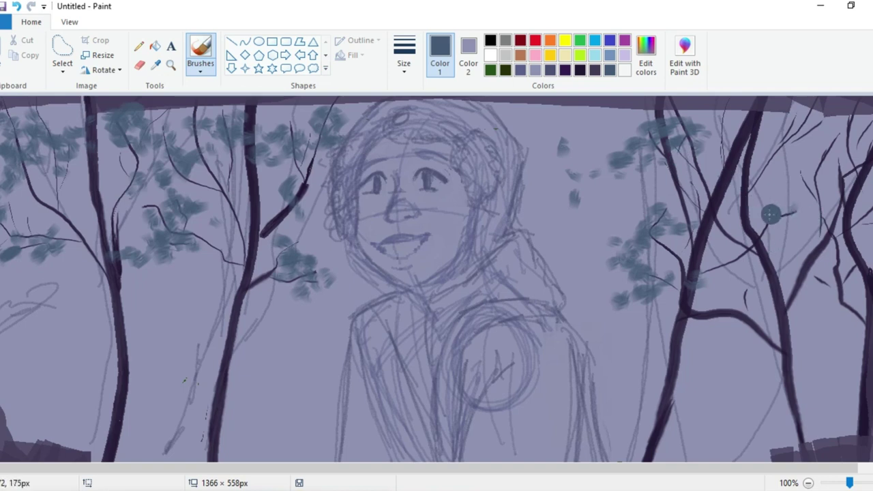
# Dab a small leaf cluster around the twig tip crossing between the leaning tree and the rightmost tree
pyautogui.moveTo(773, 213); pyautogui.dragTo(770, 216)
pyautogui.moveTo(786, 217); pyautogui.dragTo(796, 221)
pyautogui.moveTo(776, 208); pyautogui.dragTo(773, 212)
pyautogui.moveTo(786, 224); pyautogui.dragTo(794, 228)
pyautogui.moveTo(821, 220); pyautogui.dragTo(799, 213)
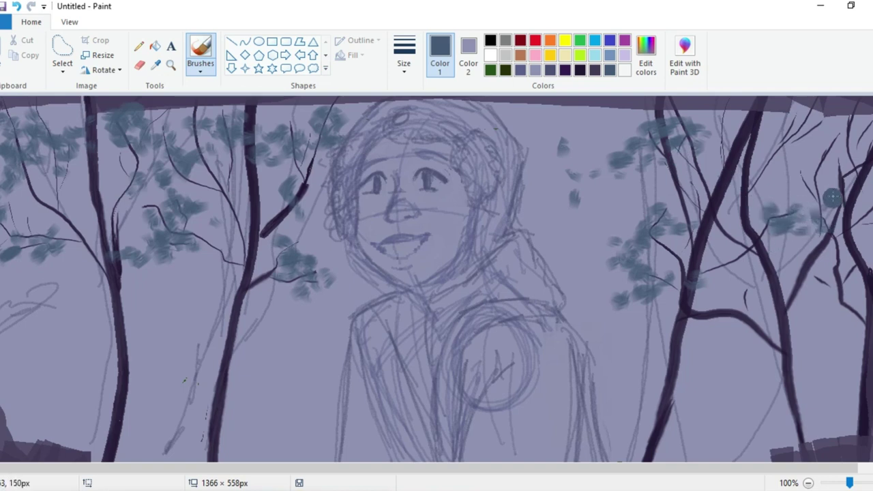
# Extend that mid-height cluster leftward and add leaves over the high twigs beside the right tree's crown
pyautogui.moveTo(827, 179); pyautogui.dragTo(829, 186)
pyautogui.moveTo(825, 168); pyautogui.dragTo(798, 182)
pyautogui.moveTo(839, 143); pyautogui.dragTo(823, 149)
pyautogui.moveTo(781, 204); pyautogui.dragTo(751, 213)
pyautogui.moveTo(813, 120)
pyautogui.mouseDown()
pyautogui.moveTo(760, 131)
pyautogui.moveTo(754, 123)
pyautogui.mouseUp()
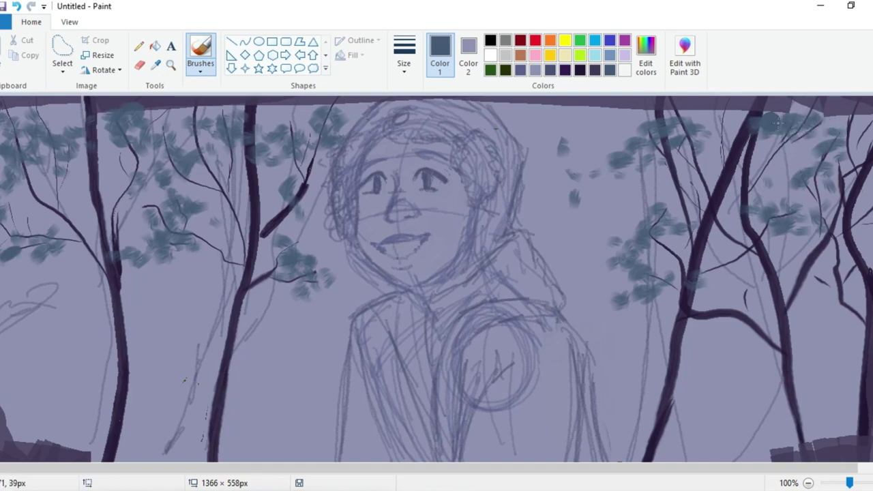
# Dab leaf clusters over the forked limb and twigs beside the partial tree at the canvas's right border
pyautogui.moveTo(853, 121); pyautogui.dragTo(838, 123)
pyautogui.moveTo(847, 177)
pyautogui.mouseDown()
pyautogui.moveTo(844, 184)
pyautogui.moveTo(822, 168)
pyautogui.mouseUp()
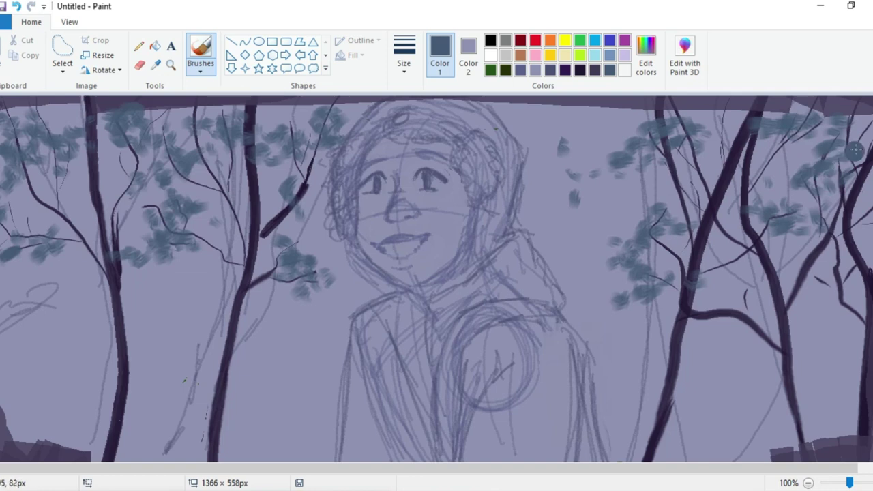
pyautogui.moveTo(857, 138); pyautogui.dragTo(847, 146)
pyautogui.moveTo(795, 176); pyautogui.dragTo(776, 188)
pyautogui.moveTo(859, 250)
pyautogui.mouseDown()
pyautogui.moveTo(821, 235)
pyautogui.moveTo(802, 263)
pyautogui.moveTo(814, 254)
pyautogui.mouseUp()
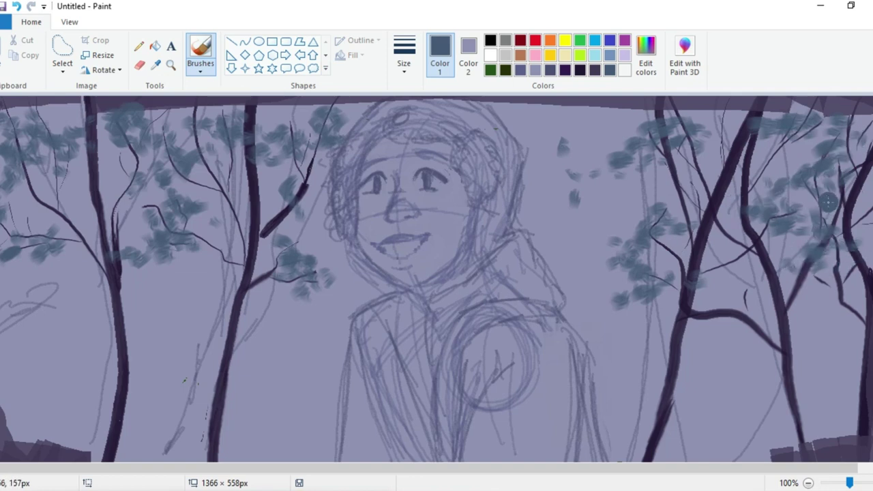
# Dab slate-blue foliage along the branches of the trees to the right of the figure
pyautogui.moveTo(802, 200); pyautogui.dragTo(792, 203)
pyautogui.moveTo(850, 182); pyautogui.dragTo(837, 194)
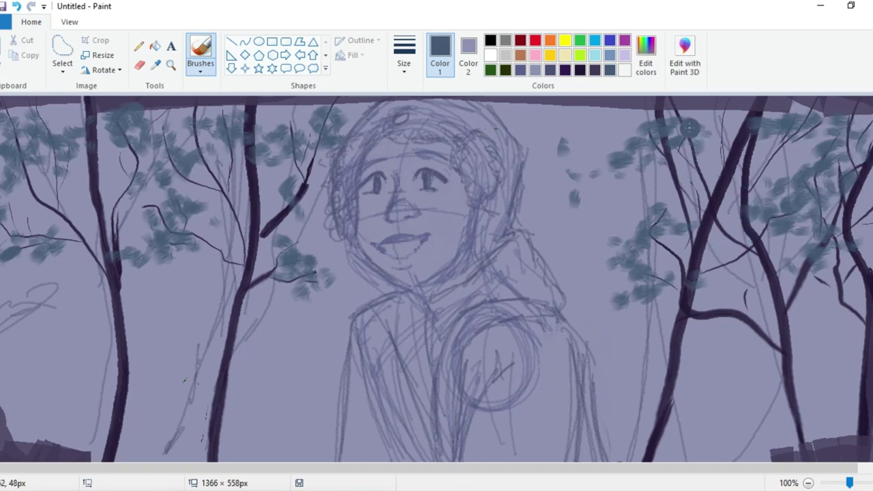
pyautogui.moveTo(680, 130); pyautogui.dragTo(661, 138)
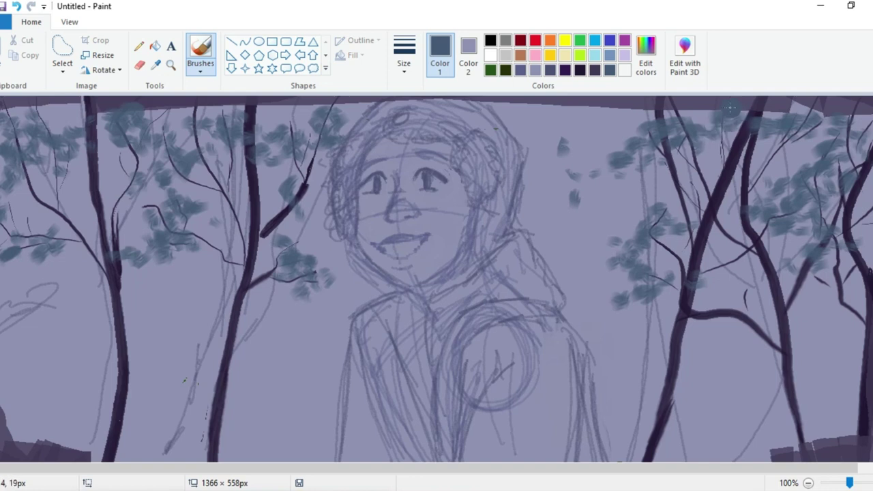
pyautogui.moveTo(723, 115); pyautogui.dragTo(734, 133)
pyautogui.moveTo(657, 241); pyautogui.dragTo(644, 255)
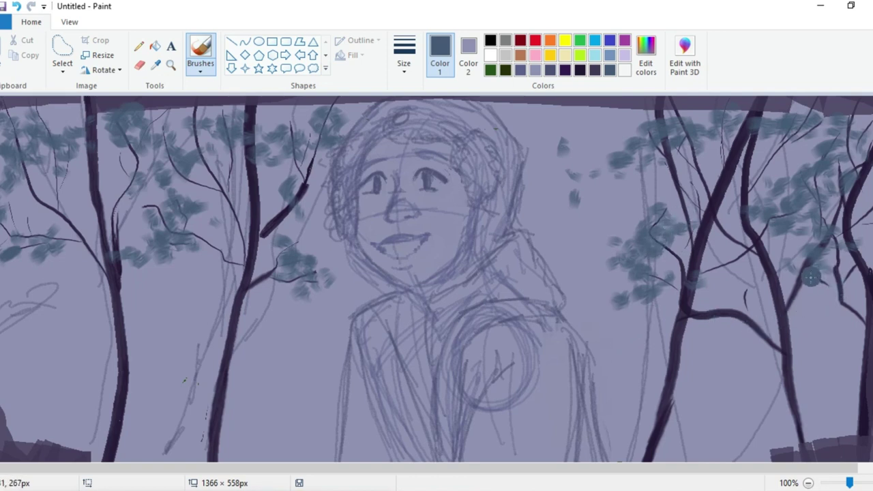
pyautogui.moveTo(822, 263); pyautogui.dragTo(804, 276)
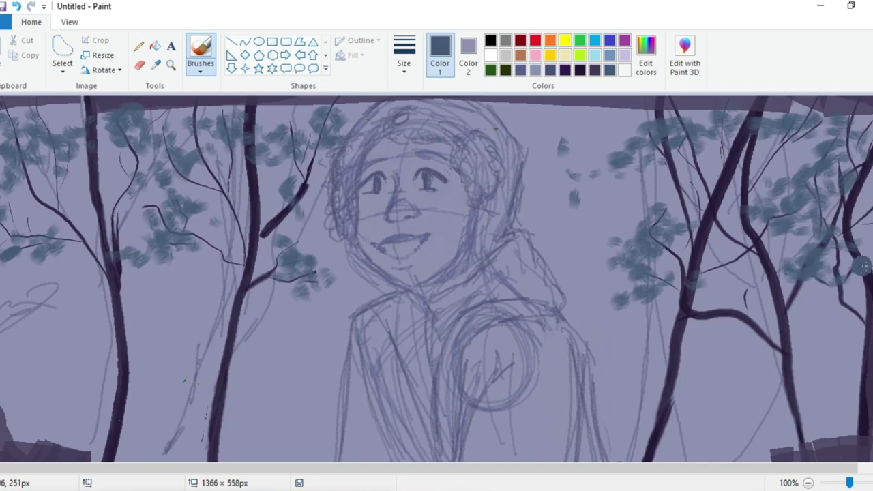
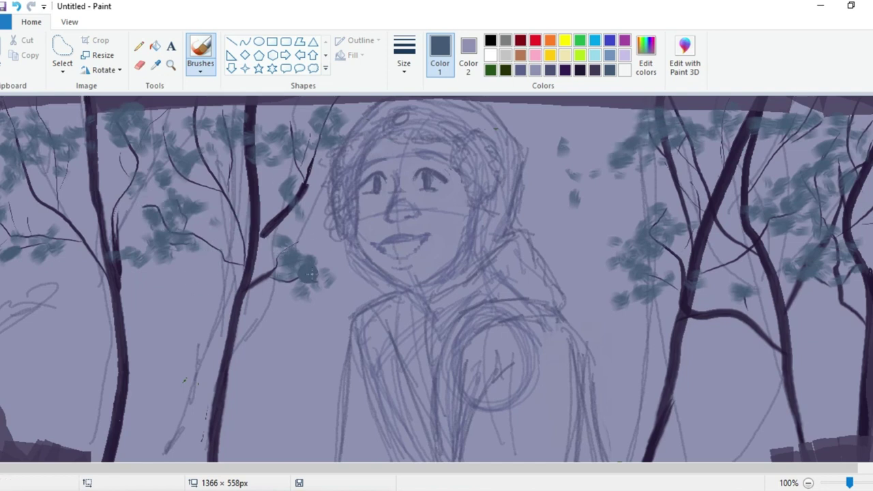
# Fill out the slate-blue foliage on the branches of the trees to the left of the figure
pyautogui.moveTo(258, 253)
pyautogui.mouseDown()
pyautogui.moveTo(217, 250)
pyautogui.moveTo(261, 255)
pyautogui.moveTo(231, 266)
pyautogui.mouseUp()
pyautogui.moveTo(314, 277); pyautogui.dragTo(334, 278)
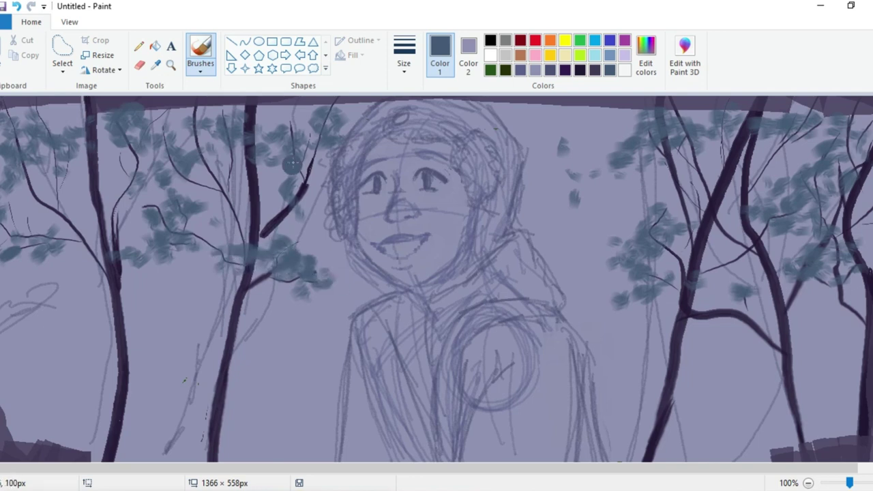
pyautogui.moveTo(304, 151)
pyautogui.mouseDown()
pyautogui.moveTo(280, 135)
pyautogui.moveTo(306, 124)
pyautogui.moveTo(283, 132)
pyautogui.moveTo(298, 135)
pyautogui.moveTo(281, 127)
pyautogui.moveTo(265, 150)
pyautogui.mouseUp()
pyautogui.moveTo(145, 238)
pyautogui.mouseDown()
pyautogui.moveTo(154, 225)
pyautogui.moveTo(169, 226)
pyautogui.mouseUp()
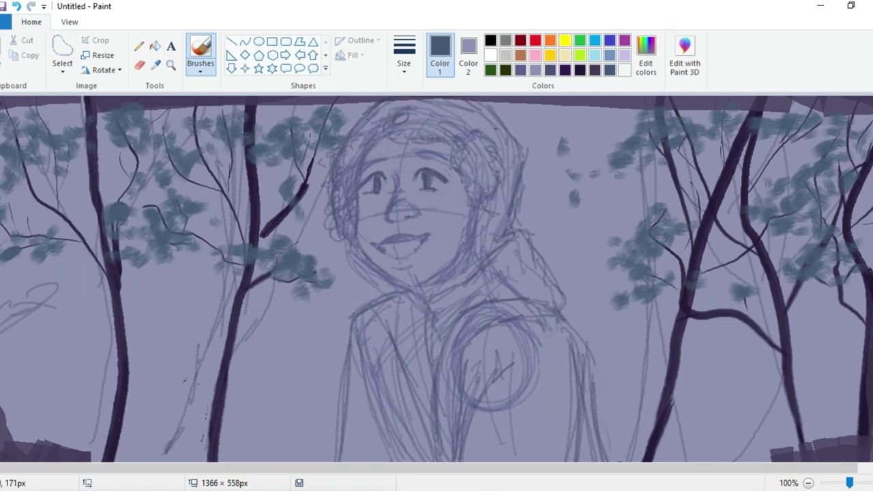
# Thicken the low leaf cluster right of the figure and dab loose leaves between the hood and the right-hand trees
pyautogui.moveTo(662, 246)
pyautogui.mouseDown()
pyautogui.moveTo(671, 244)
pyautogui.moveTo(648, 234)
pyautogui.mouseUp()
pyautogui.moveTo(557, 122); pyautogui.dragTo(565, 120)
pyautogui.moveTo(588, 127)
pyautogui.mouseDown()
pyautogui.moveTo(606, 125)
pyautogui.moveTo(605, 138)
pyautogui.mouseUp()
pyautogui.moveTo(568, 161); pyautogui.dragTo(576, 163)
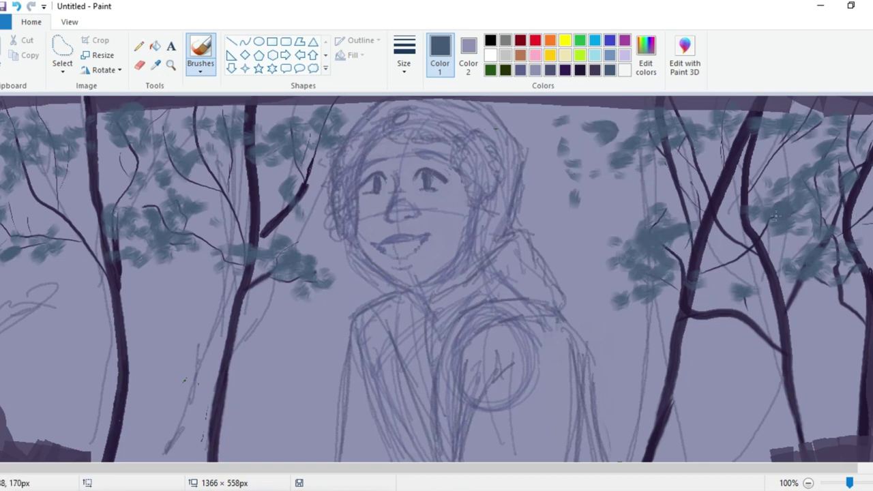
# Scatter small slate-blue falling leaves around and between the lower trunks on the figure's left side
pyautogui.moveTo(141, 376); pyautogui.dragTo(138, 382)
pyautogui.moveTo(183, 363); pyautogui.dragTo(180, 368)
pyautogui.moveTo(149, 343); pyautogui.dragTo(154, 346)
pyautogui.moveTo(155, 371); pyautogui.dragTo(170, 374)
pyautogui.moveTo(209, 382); pyautogui.dragTo(229, 380)
pyautogui.moveTo(322, 373); pyautogui.dragTo(335, 374)
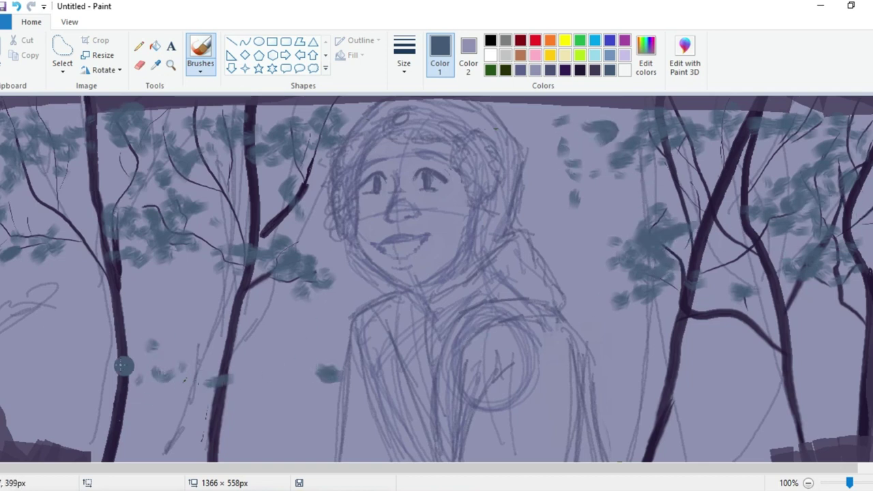
pyautogui.moveTo(48, 320); pyautogui.dragTo(43, 324)
pyautogui.moveTo(35, 324); pyautogui.dragTo(30, 327)
pyautogui.moveTo(33, 368); pyautogui.dragTo(41, 372)
pyautogui.moveTo(45, 294); pyautogui.dragTo(50, 301)
pyautogui.moveTo(84, 353); pyautogui.dragTo(86, 357)
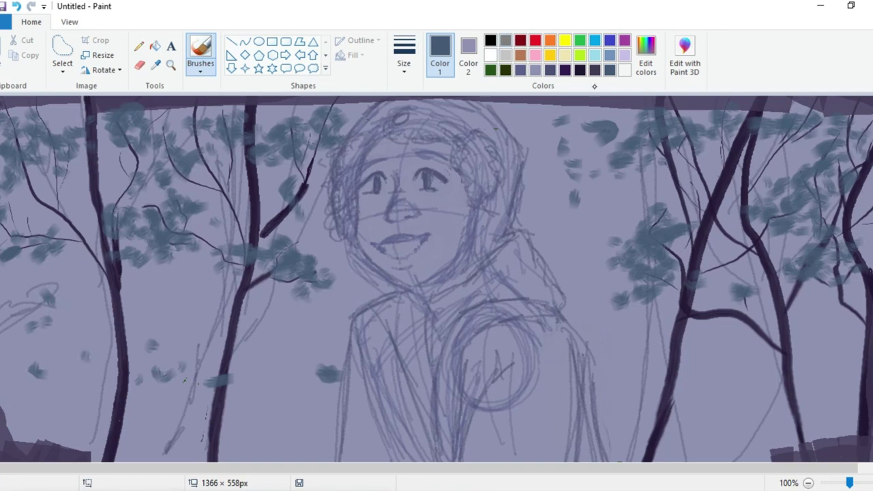
# Thicken the lower part of the trunk nearest the figure's left side in dark purple with the second-smallest brush size
pyautogui.click(581, 71)
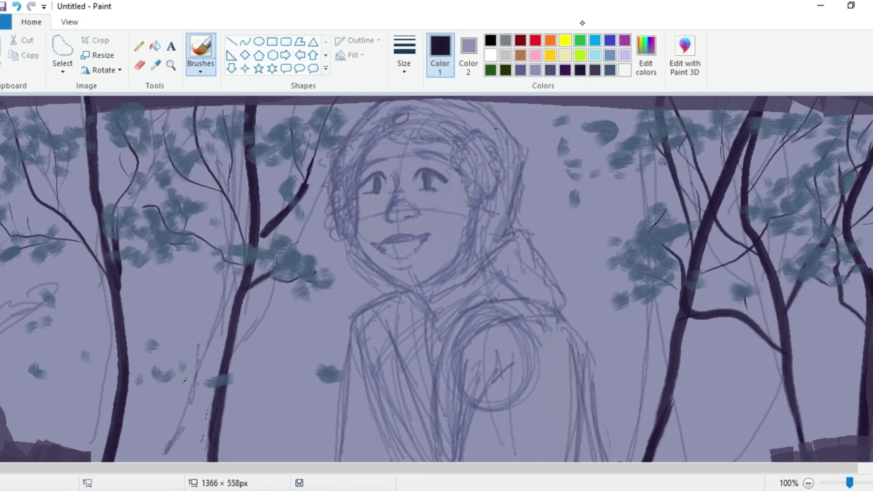
pyautogui.click(406, 65)
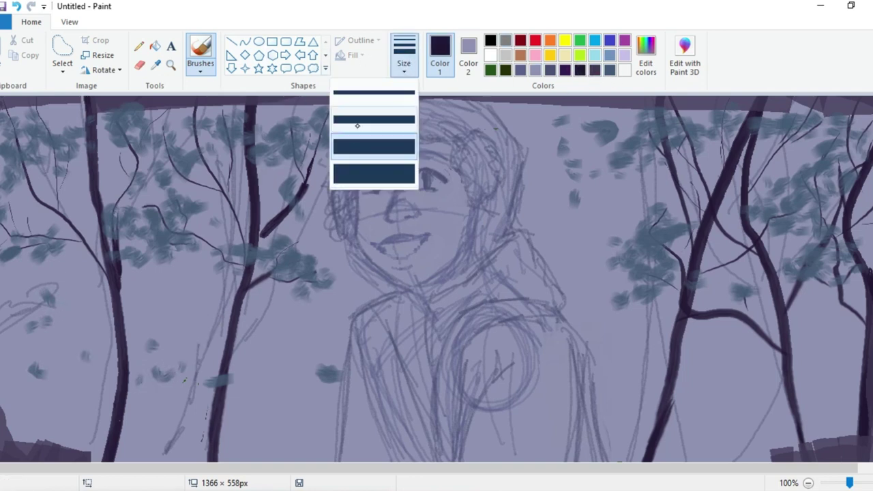
pyautogui.click(358, 125)
pyautogui.moveTo(222, 383); pyautogui.dragTo(222, 452)
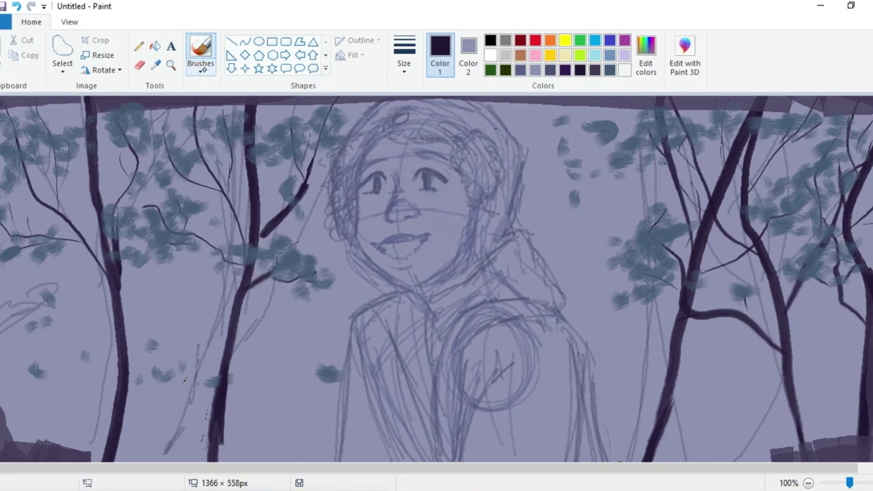
# Choose the Marker brush and mix a dark red custom colour for the skin
pyautogui.click(200, 67)
pyautogui.click(180, 121)
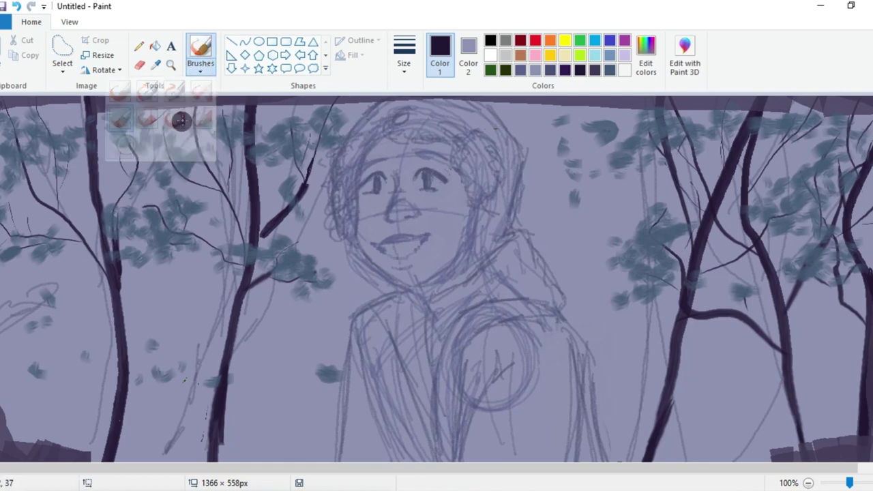
pyautogui.click(652, 62)
pyautogui.click(651, 62)
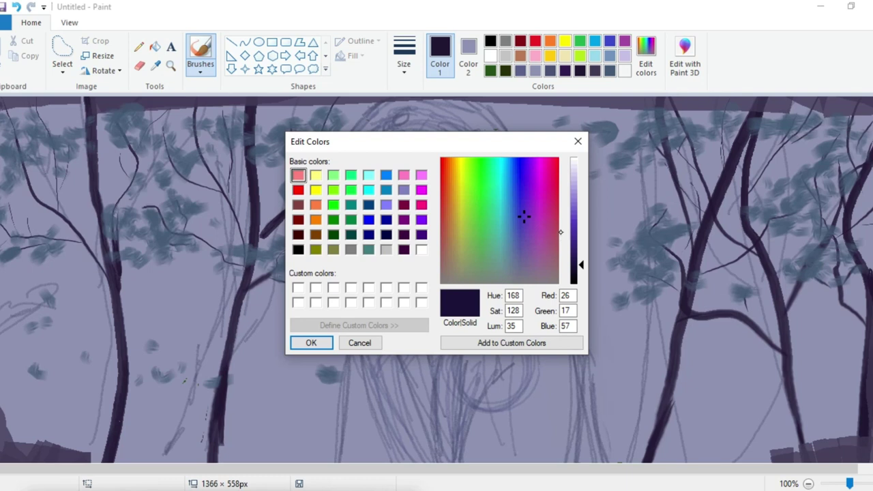
pyautogui.moveTo(523, 216)
pyautogui.mouseDown()
pyautogui.moveTo(460, 201)
pyautogui.moveTo(455, 158)
pyautogui.moveTo(441, 176)
pyautogui.moveTo(444, 209)
pyautogui.moveTo(479, 217)
pyautogui.moveTo(549, 193)
pyautogui.moveTo(535, 173)
pyautogui.moveTo(556, 185)
pyautogui.mouseUp()
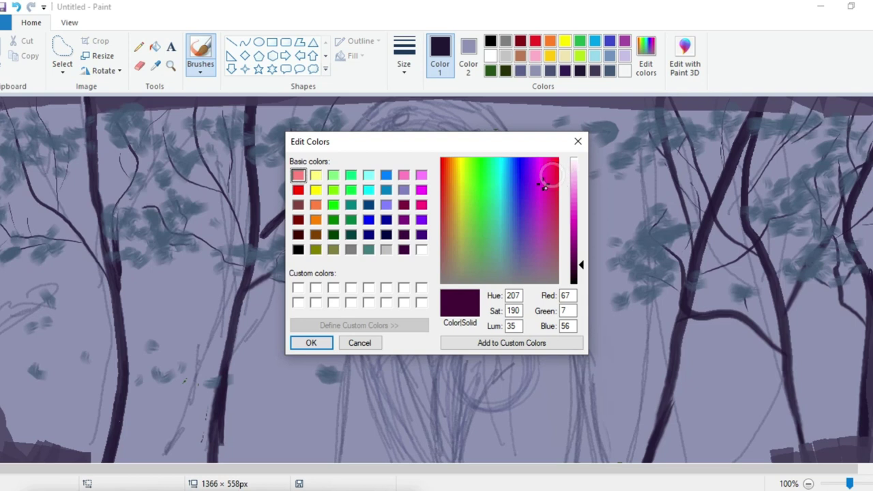
pyautogui.moveTo(516, 198); pyautogui.dragTo(553, 165)
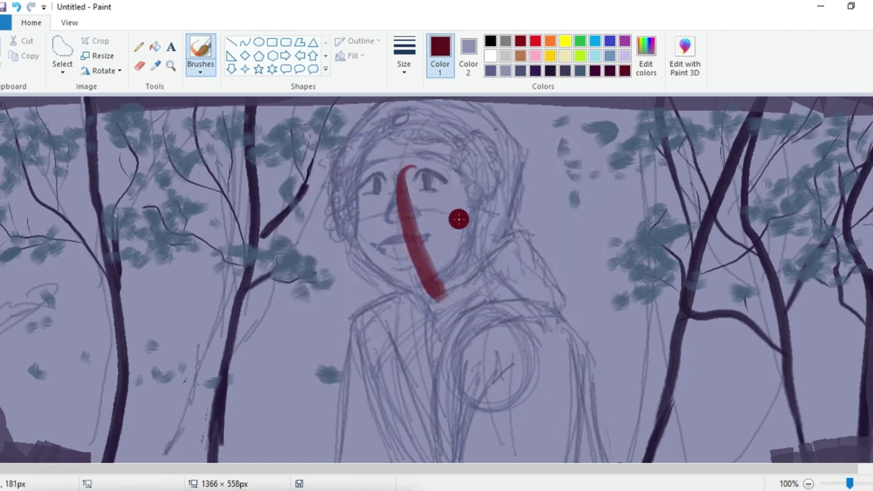
pyautogui.hotkey('ctrl', 'z')
pyautogui.moveTo(382, 143)
pyautogui.mouseDown()
pyautogui.moveTo(367, 183)
pyautogui.moveTo(381, 154)
pyautogui.moveTo(361, 228)
pyautogui.moveTo(376, 261)
pyautogui.moveTo(366, 247)
pyautogui.moveTo(406, 287)
pyautogui.mouseUp()
pyautogui.moveTo(379, 266)
pyautogui.mouseDown()
pyautogui.moveTo(408, 282)
pyautogui.moveTo(400, 276)
pyautogui.moveTo(436, 274)
pyautogui.moveTo(457, 259)
pyautogui.mouseUp()
pyautogui.moveTo(445, 268)
pyautogui.mouseDown()
pyautogui.moveTo(470, 245)
pyautogui.moveTo(470, 219)
pyautogui.mouseUp()
pyautogui.hotkey('ctrl', 'z')
pyautogui.hotkey('ctrl', 'z')
pyautogui.hotkey('ctrl', 'z')
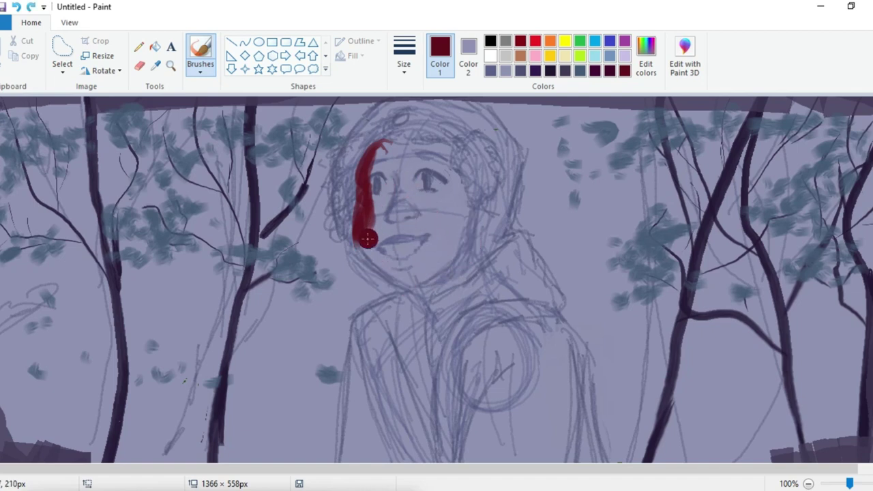
# Fill the sketched face and neck with solid dark red
pyautogui.moveTo(366, 238)
pyautogui.mouseDown()
pyautogui.moveTo(390, 265)
pyautogui.moveTo(382, 260)
pyautogui.moveTo(417, 278)
pyautogui.moveTo(463, 233)
pyautogui.moveTo(450, 156)
pyautogui.moveTo(392, 157)
pyautogui.moveTo(392, 145)
pyautogui.moveTo(380, 154)
pyautogui.moveTo(389, 247)
pyautogui.moveTo(388, 191)
pyautogui.moveTo(425, 248)
pyautogui.moveTo(396, 147)
pyautogui.moveTo(428, 270)
pyautogui.moveTo(398, 164)
pyautogui.moveTo(401, 204)
pyautogui.moveTo(418, 232)
pyautogui.moveTo(402, 176)
pyautogui.moveTo(430, 194)
pyautogui.moveTo(451, 240)
pyautogui.moveTo(455, 190)
pyautogui.moveTo(384, 162)
pyautogui.moveTo(369, 192)
pyautogui.moveTo(385, 206)
pyautogui.moveTo(407, 184)
pyautogui.moveTo(413, 154)
pyautogui.moveTo(445, 169)
pyautogui.moveTo(449, 187)
pyautogui.moveTo(394, 165)
pyautogui.mouseUp()
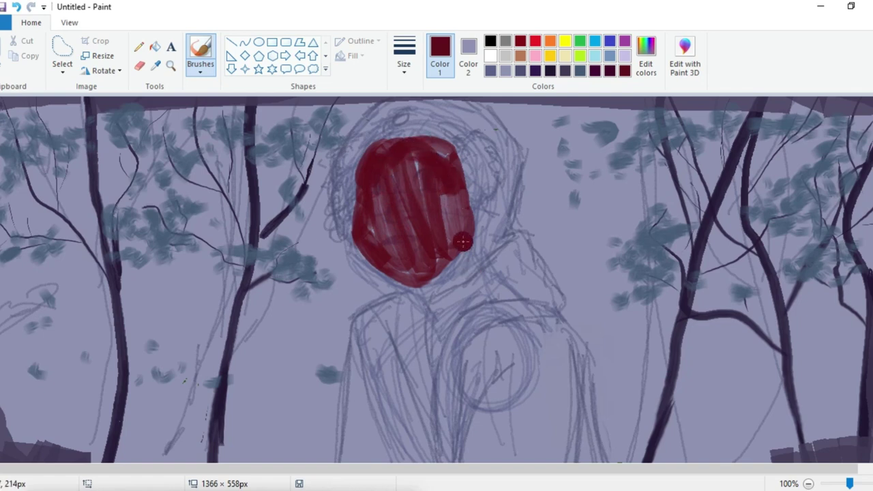
pyautogui.moveTo(464, 243)
pyautogui.mouseDown()
pyautogui.moveTo(438, 294)
pyautogui.moveTo(441, 168)
pyautogui.moveTo(414, 185)
pyautogui.moveTo(416, 210)
pyautogui.moveTo(403, 164)
pyautogui.moveTo(454, 219)
pyautogui.mouseUp()
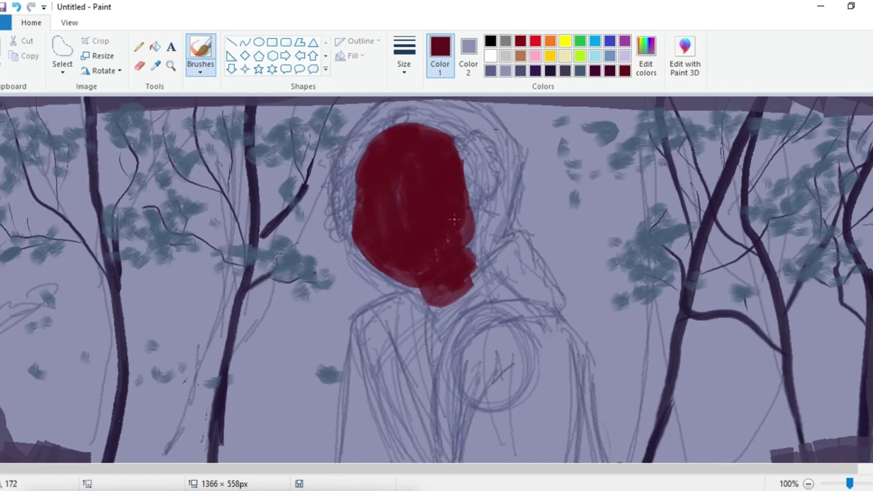
pyautogui.moveTo(397, 186)
pyautogui.mouseDown()
pyautogui.moveTo(420, 274)
pyautogui.moveTo(455, 277)
pyautogui.mouseUp()
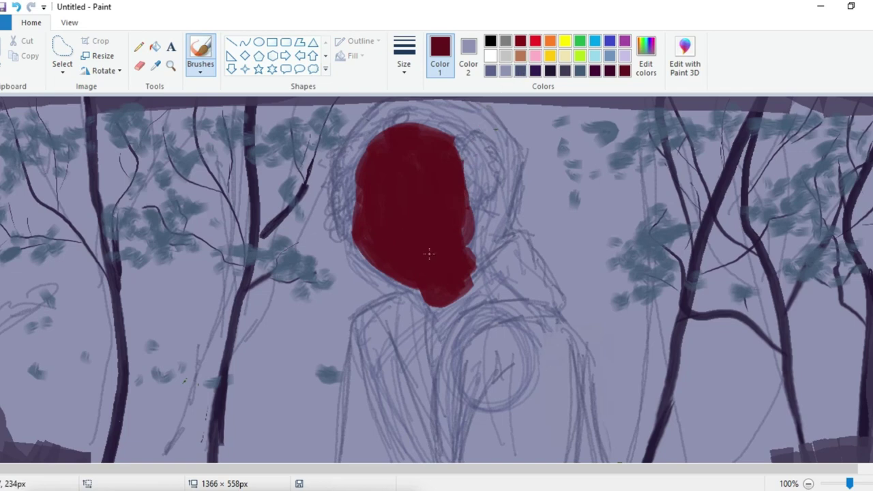
# Mix a very dark purple custom colour for the hair
pyautogui.click(646, 54)
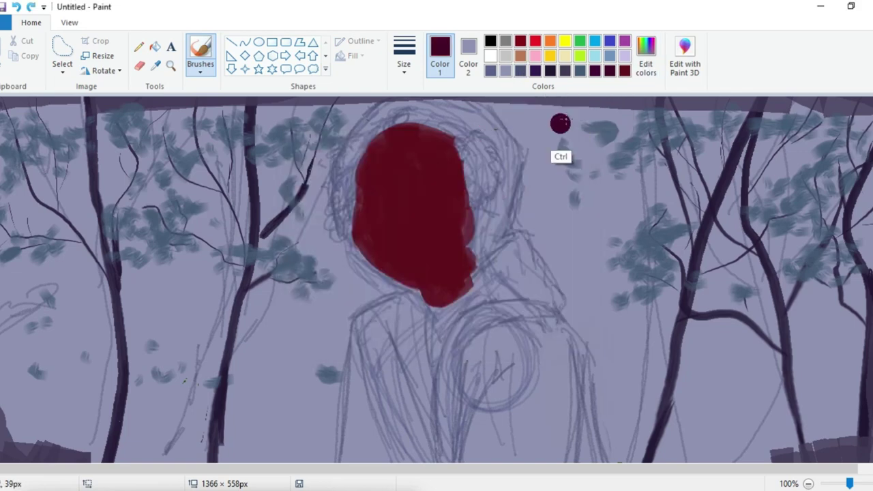
pyautogui.click(646, 54)
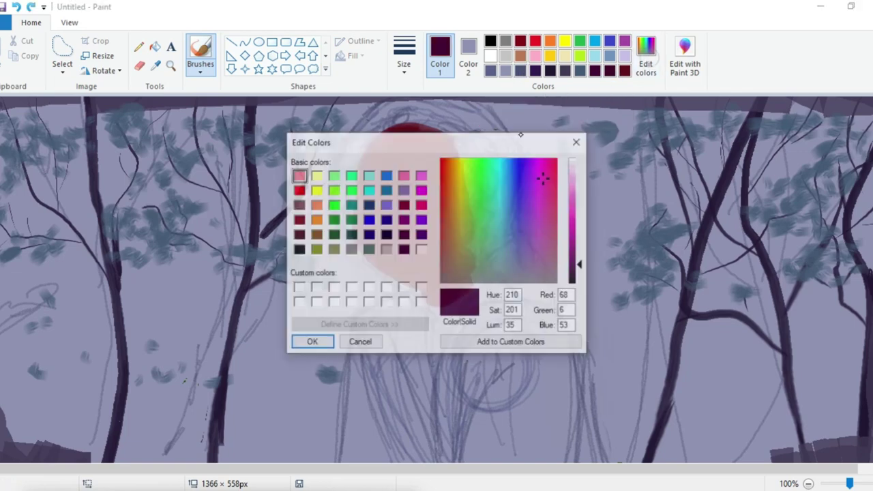
pyautogui.click(539, 202)
pyautogui.click(537, 168)
pyautogui.moveTo(530, 165)
pyautogui.mouseDown()
pyautogui.moveTo(523, 178)
pyautogui.moveTo(485, 187)
pyautogui.moveTo(543, 160)
pyautogui.mouseUp()
pyautogui.click(578, 274)
pyautogui.click(311, 343)
# Paint the curly hair around the crown and both sides of the face in dark purple
pyautogui.moveTo(401, 120)
pyautogui.mouseDown()
pyautogui.moveTo(342, 179)
pyautogui.moveTo(364, 170)
pyautogui.moveTo(348, 204)
pyautogui.moveTo(325, 215)
pyautogui.moveTo(336, 215)
pyautogui.moveTo(332, 171)
pyautogui.mouseUp()
pyautogui.moveTo(349, 205)
pyautogui.mouseDown()
pyautogui.moveTo(352, 240)
pyautogui.moveTo(354, 229)
pyautogui.moveTo(366, 246)
pyautogui.moveTo(355, 192)
pyautogui.moveTo(367, 264)
pyautogui.moveTo(340, 254)
pyautogui.moveTo(353, 253)
pyautogui.moveTo(369, 277)
pyautogui.mouseUp()
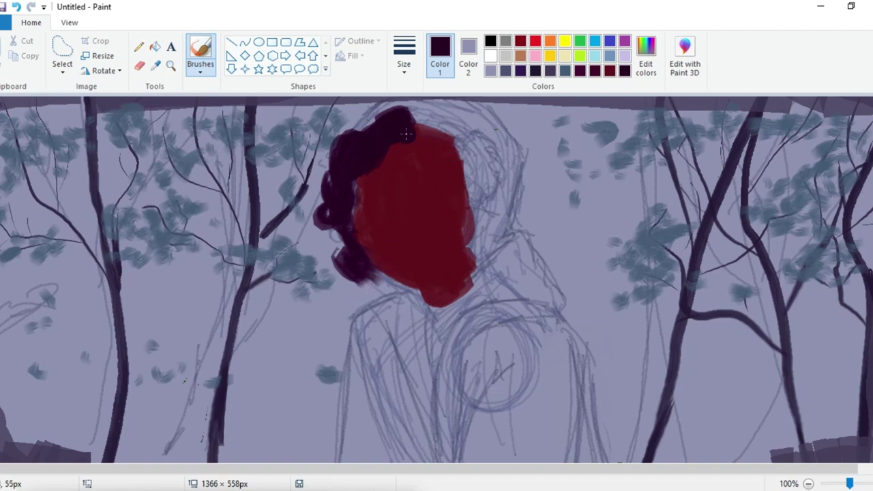
pyautogui.moveTo(409, 134)
pyautogui.mouseDown()
pyautogui.moveTo(434, 140)
pyautogui.moveTo(427, 130)
pyautogui.moveTo(472, 154)
pyautogui.moveTo(423, 111)
pyautogui.mouseUp()
pyautogui.moveTo(468, 188)
pyautogui.mouseDown()
pyautogui.moveTo(474, 233)
pyautogui.moveTo(495, 201)
pyautogui.moveTo(480, 214)
pyautogui.moveTo(490, 222)
pyautogui.moveTo(483, 246)
pyautogui.moveTo(493, 196)
pyautogui.mouseUp()
pyautogui.moveTo(355, 135)
pyautogui.mouseDown()
pyautogui.moveTo(383, 160)
pyautogui.moveTo(368, 159)
pyautogui.moveTo(364, 174)
pyautogui.moveTo(364, 134)
pyautogui.moveTo(379, 122)
pyautogui.moveTo(353, 132)
pyautogui.moveTo(368, 140)
pyautogui.moveTo(388, 112)
pyautogui.mouseUp()
# Add small curls along the hair's left edge with the second-smallest brush size, and pick the dark red skin colour again
pyautogui.click(412, 64)
pyautogui.click(382, 123)
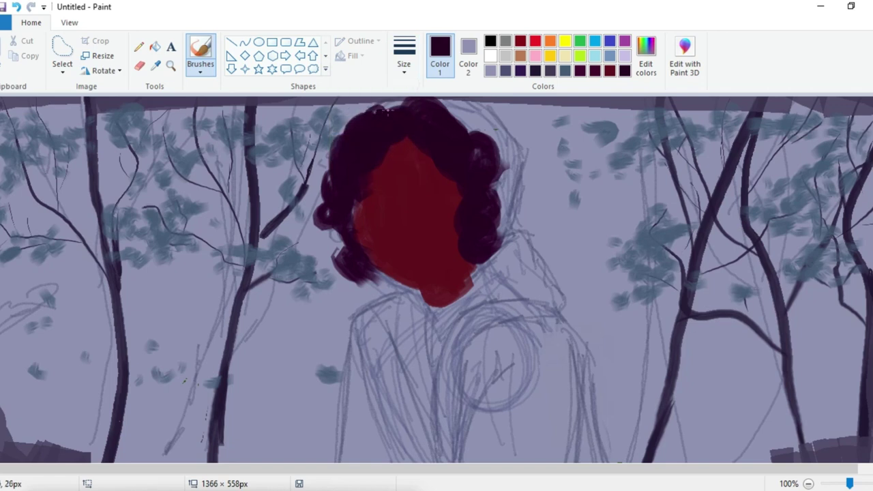
pyautogui.moveTo(341, 168); pyautogui.dragTo(336, 160)
pyautogui.moveTo(346, 241); pyautogui.dragTo(331, 250)
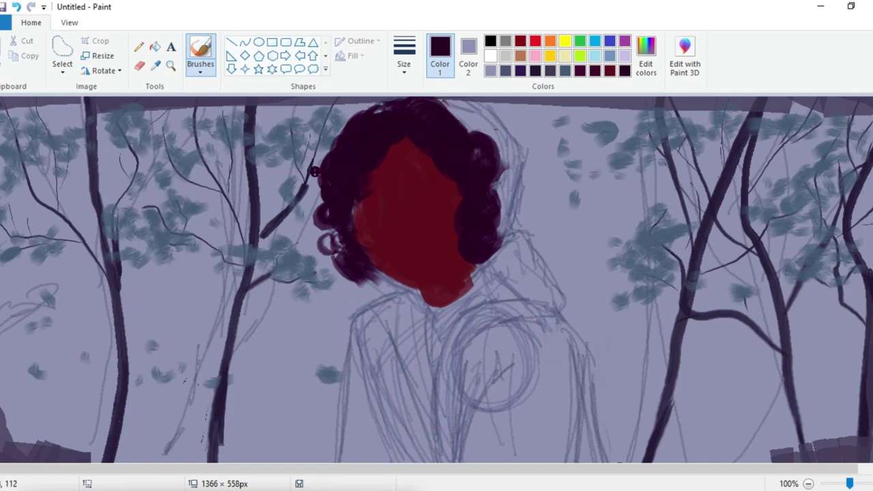
pyautogui.click(603, 73)
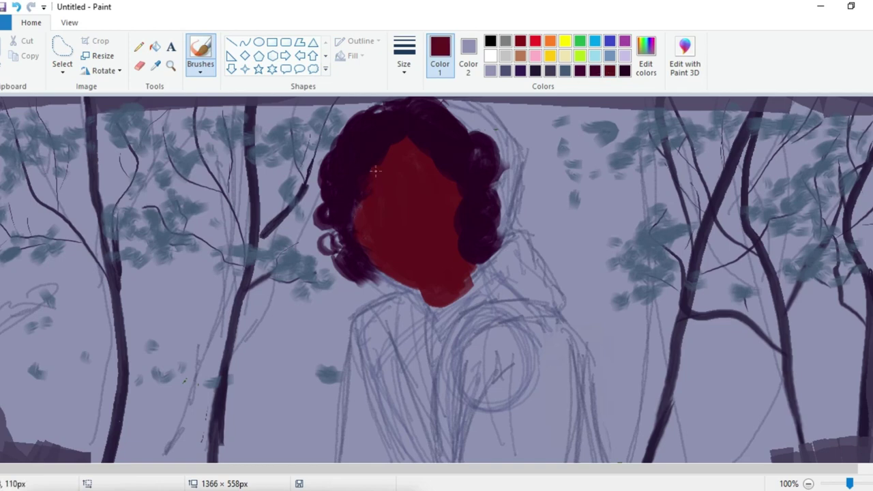
# Mix a medium teal custom colour for the hooded garment
pyautogui.click(647, 56)
pyautogui.click(503, 184)
pyautogui.click(503, 189)
pyautogui.moveTo(581, 256); pyautogui.dragTo(581, 242)
pyautogui.click(311, 343)
# Fill the hood, shoulders and body of the garment with teal, using the largest brush size for the broad areas
pyautogui.moveTo(452, 99)
pyautogui.mouseDown()
pyautogui.moveTo(475, 96)
pyautogui.moveTo(512, 235)
pyautogui.moveTo(592, 400)
pyautogui.moveTo(605, 462)
pyautogui.mouseUp()
pyautogui.click(404, 56)
pyautogui.click(429, 175)
pyautogui.moveTo(510, 156)
pyautogui.mouseDown()
pyautogui.moveTo(503, 255)
pyautogui.moveTo(411, 313)
pyautogui.moveTo(340, 461)
pyautogui.mouseUp()
pyautogui.click(404, 56)
pyautogui.click(409, 176)
pyautogui.moveTo(365, 334); pyautogui.dragTo(382, 457)
pyautogui.moveTo(543, 421)
pyautogui.mouseDown()
pyautogui.moveTo(409, 360)
pyautogui.moveTo(468, 463)
pyautogui.moveTo(513, 262)
pyautogui.moveTo(586, 462)
pyautogui.moveTo(525, 412)
pyautogui.moveTo(524, 398)
pyautogui.mouseUp()
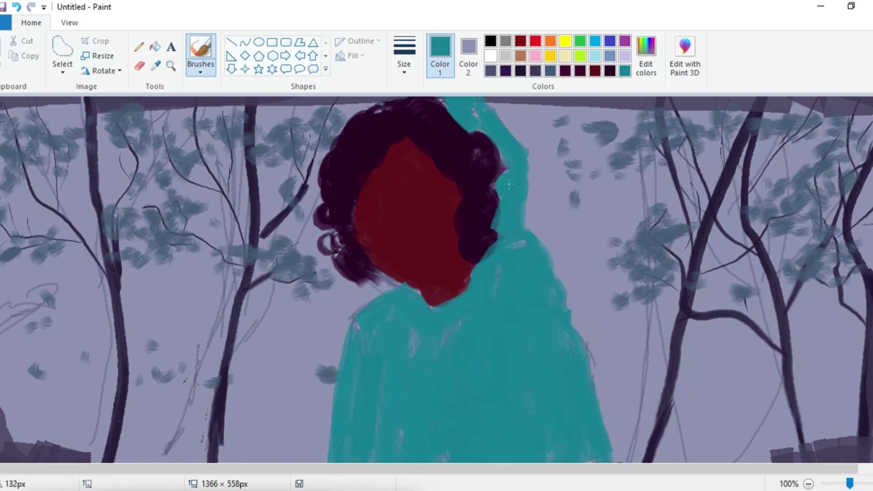
# Add dark purple curls along the hair's right edge over the teal hood with the second-largest brush size
pyautogui.click(610, 71)
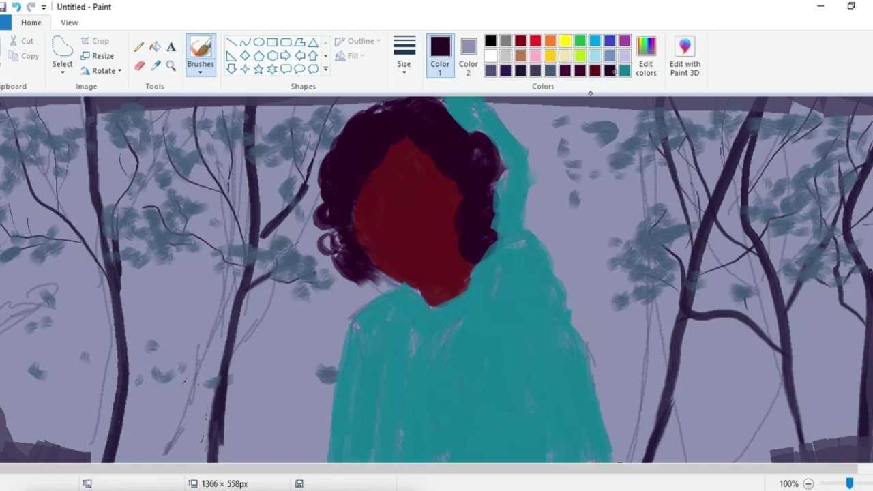
pyautogui.click(404, 54)
pyautogui.click(405, 148)
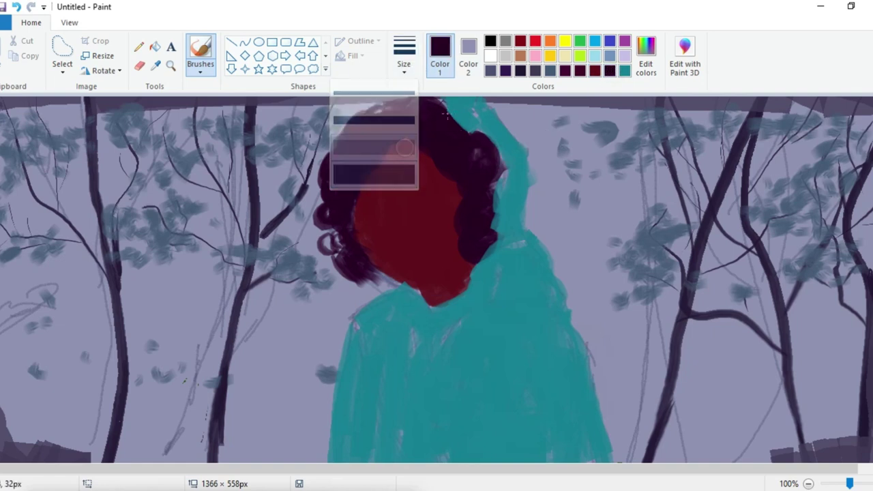
pyautogui.moveTo(493, 157); pyautogui.dragTo(499, 175)
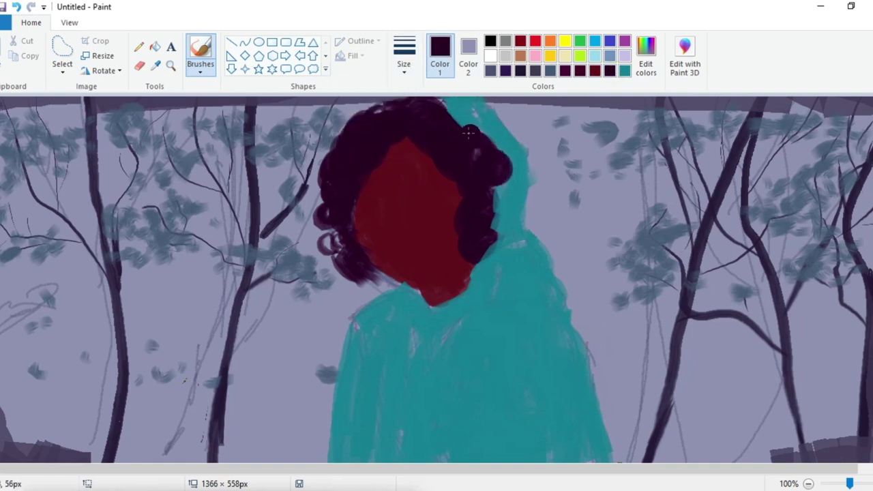
pyautogui.moveTo(452, 123); pyautogui.dragTo(450, 116)
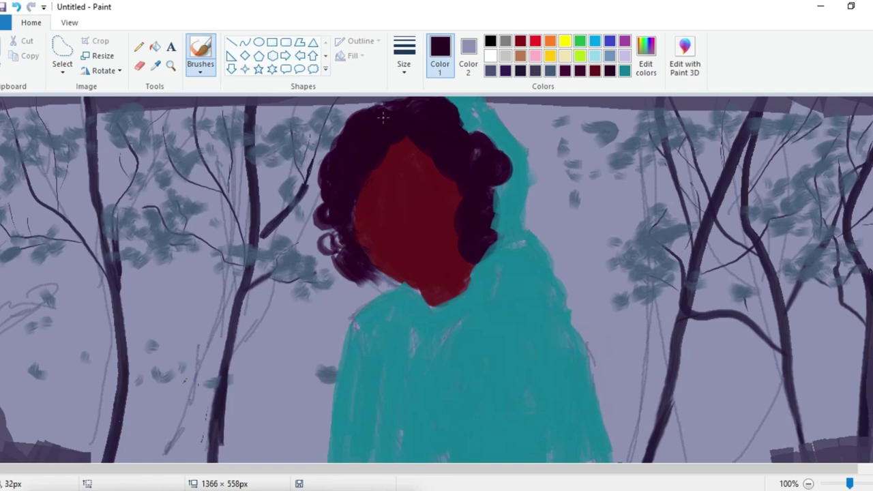
# Fill the gap between the left-hand curls and the shoulder with teal, using the second-smallest brush size
pyautogui.click(625, 71)
pyautogui.click(404, 58)
pyautogui.click(397, 120)
pyautogui.moveTo(373, 286); pyautogui.dragTo(416, 289)
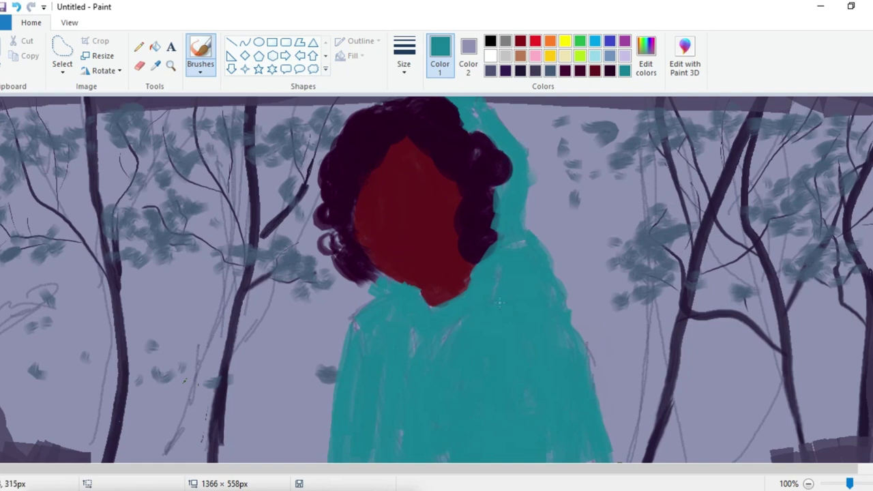
# Try a dark green (RGB 26, 87, 61) shading stroke down the middle of the garment, and undo it
pyautogui.click(646, 56)
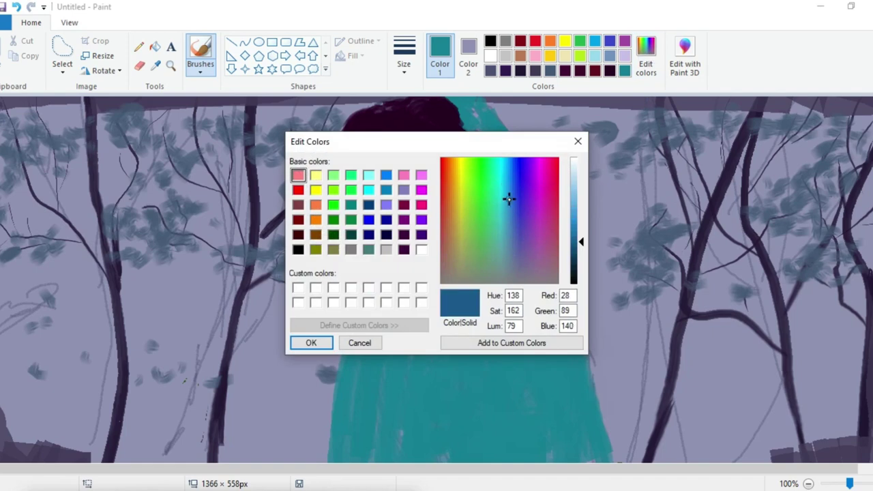
pyautogui.click(580, 251)
pyautogui.click(504, 205)
pyautogui.click(497, 201)
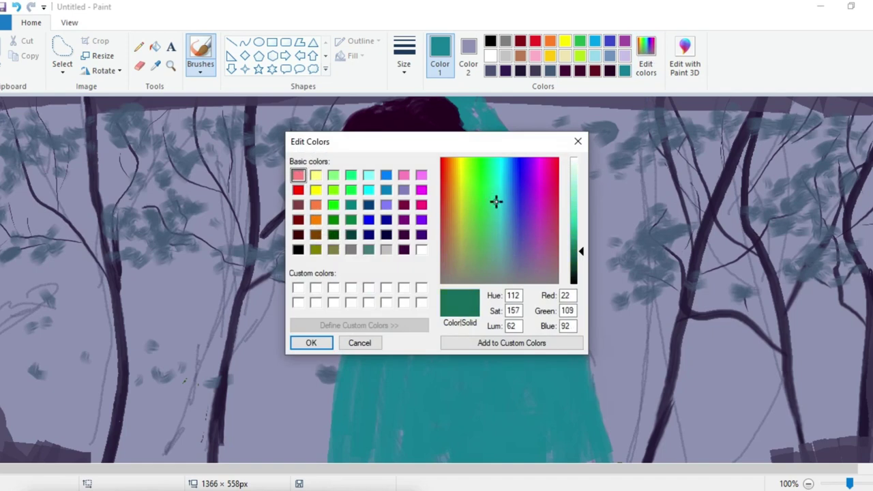
pyautogui.moveTo(496, 201)
pyautogui.mouseDown()
pyautogui.moveTo(511, 196)
pyautogui.moveTo(481, 203)
pyautogui.moveTo(510, 206)
pyautogui.moveTo(492, 204)
pyautogui.mouseUp()
pyautogui.moveTo(580, 251); pyautogui.dragTo(581, 256)
pyautogui.moveTo(493, 205); pyautogui.dragTo(492, 214)
pyautogui.click(311, 343)
pyautogui.moveTo(463, 347); pyautogui.dragTo(479, 451)
pyautogui.hotkey('ctrl', 'z')
# Try a dark blue custom colour for a fold stroke on the garment's lower front, and undo it
pyautogui.click(647, 56)
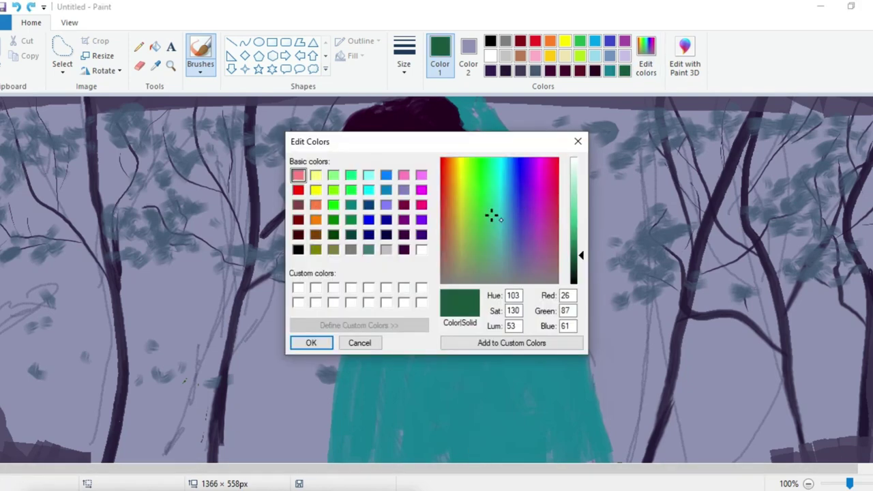
pyautogui.moveTo(494, 216)
pyautogui.mouseDown()
pyautogui.moveTo(515, 215)
pyautogui.moveTo(510, 159)
pyautogui.moveTo(505, 332)
pyautogui.moveTo(520, 143)
pyautogui.moveTo(501, 273)
pyautogui.moveTo(502, 226)
pyautogui.moveTo(511, 216)
pyautogui.mouseUp()
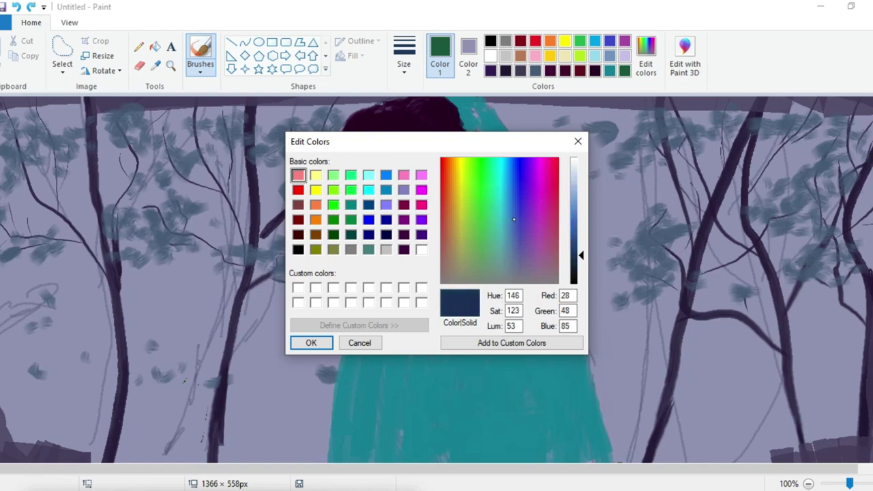
pyautogui.click(578, 247)
pyautogui.click(328, 346)
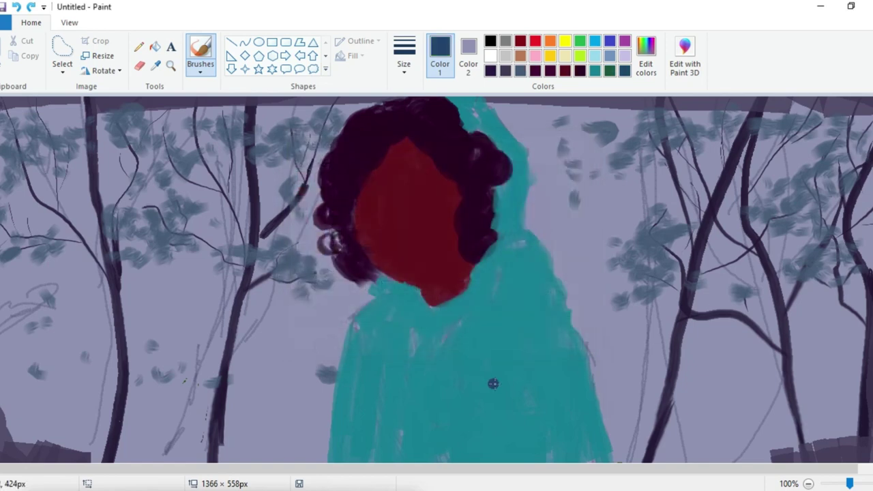
pyautogui.moveTo(492, 382)
pyautogui.mouseDown()
pyautogui.moveTo(479, 429)
pyautogui.moveTo(490, 462)
pyautogui.moveTo(503, 462)
pyautogui.mouseUp()
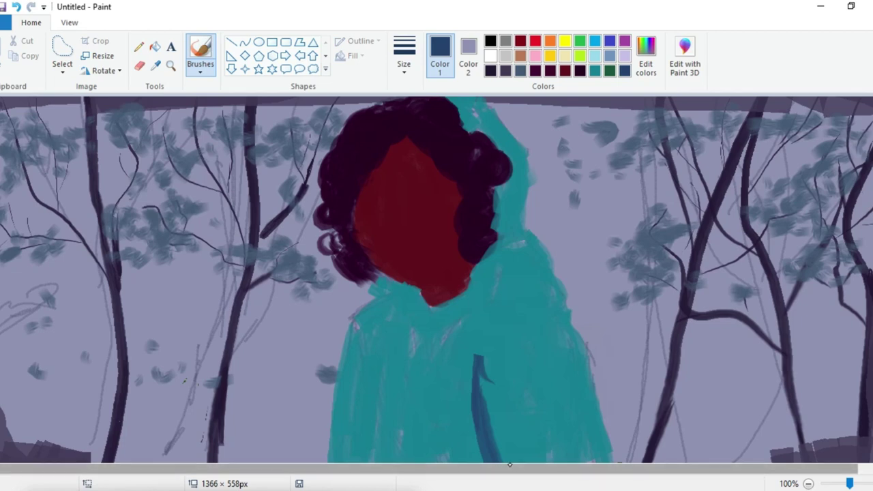
pyautogui.hotkey('ctrl', 'z')
pyautogui.hotkey('ctrl', 'z')
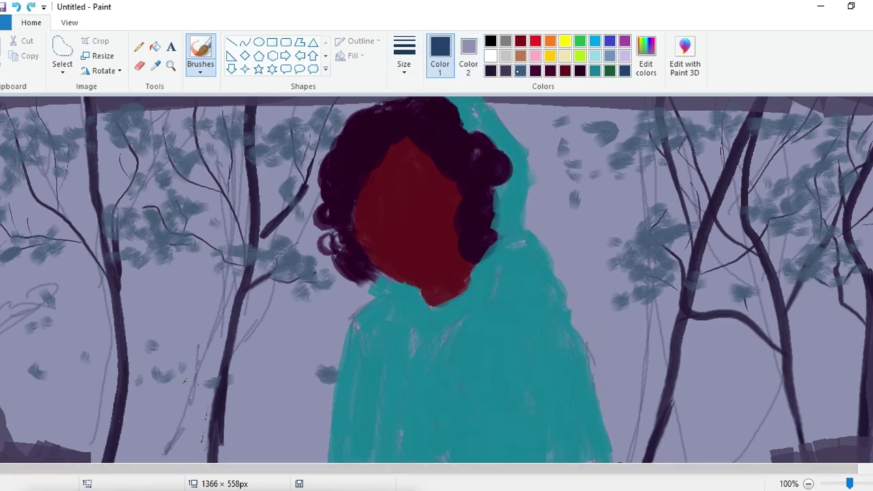
# Try a dark green custom colour along the garment's neckline and front opening, and undo the strokes
pyautogui.click(645, 57)
pyautogui.click(488, 208)
pyautogui.click(312, 344)
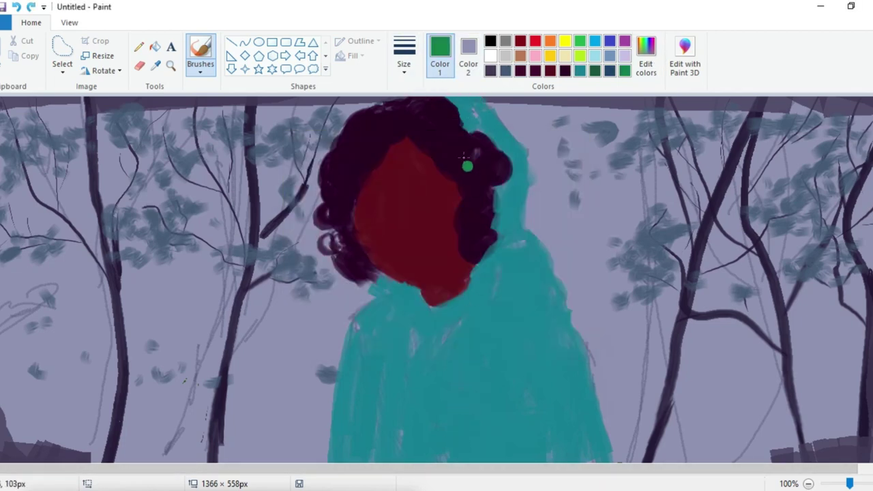
pyautogui.click(646, 57)
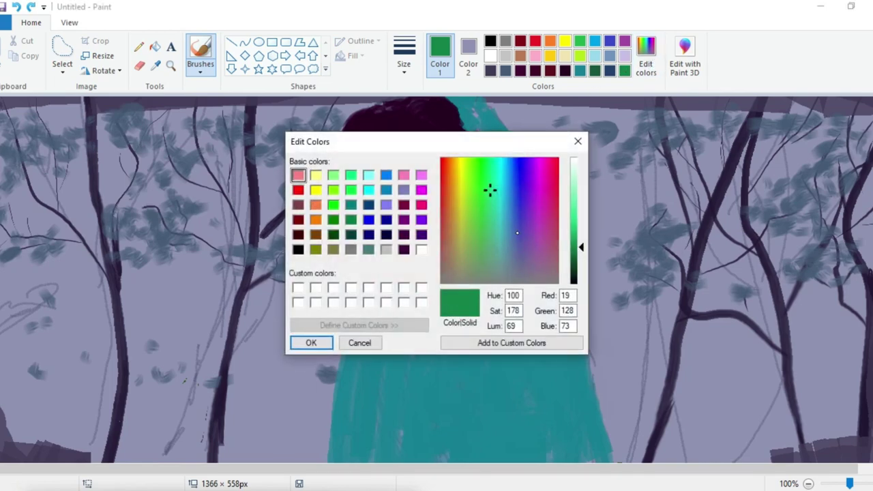
pyautogui.moveTo(490, 193)
pyautogui.mouseDown()
pyautogui.moveTo(511, 211)
pyautogui.moveTo(498, 182)
pyautogui.moveTo(519, 200)
pyautogui.moveTo(509, 190)
pyautogui.moveTo(512, 216)
pyautogui.moveTo(498, 219)
pyautogui.mouseUp()
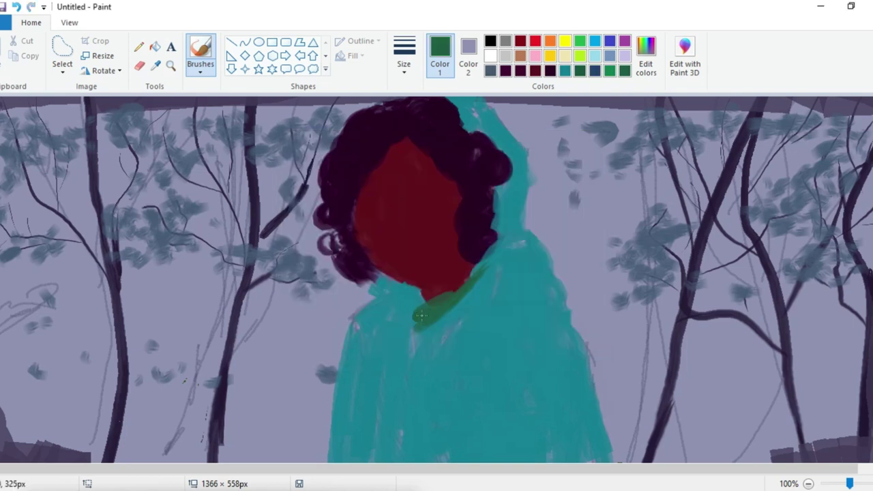
pyautogui.moveTo(416, 330); pyautogui.dragTo(445, 458)
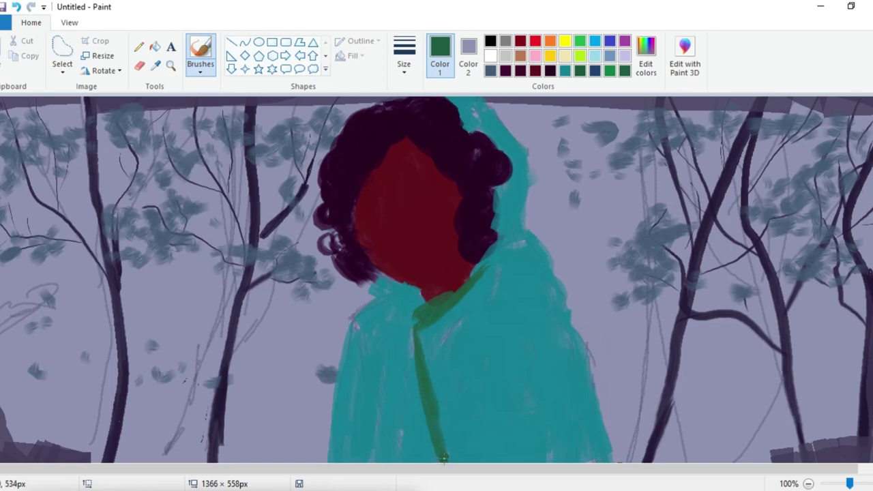
pyautogui.hotkey('ctrl', 'z')
pyautogui.hotkey('ctrl', 'z')
pyautogui.hotkey('ctrl', 'z')
pyautogui.hotkey('ctrl', 'z')
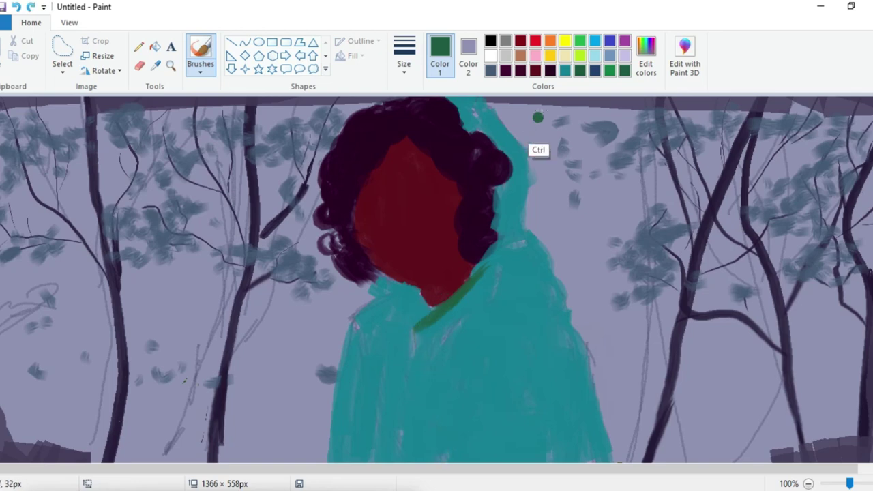
pyautogui.hotkey('ctrl', 'z')
pyautogui.hotkey('ctrl', 'z')
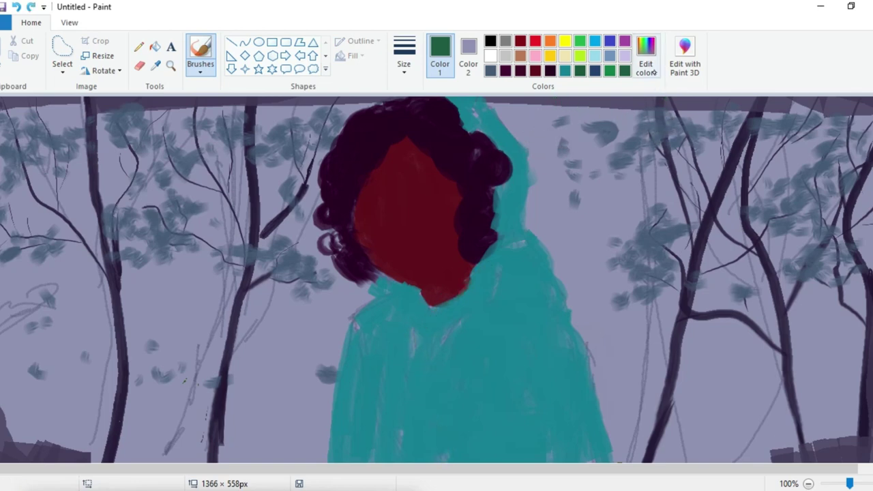
# Mix a dark slate blue (RGB 32, 64, 89) and paint the garment's neckline edge and front opening line
pyautogui.click(647, 67)
pyautogui.click(311, 342)
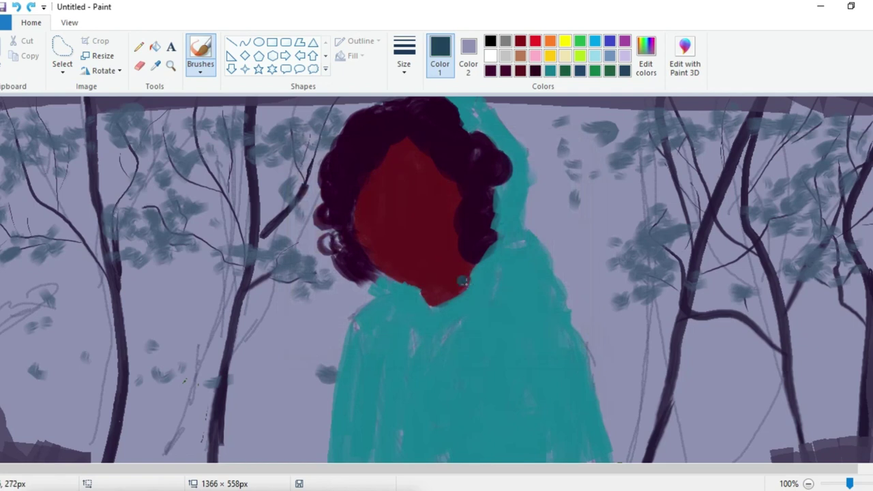
pyautogui.moveTo(482, 269)
pyautogui.mouseDown()
pyautogui.moveTo(404, 332)
pyautogui.moveTo(423, 389)
pyautogui.mouseUp()
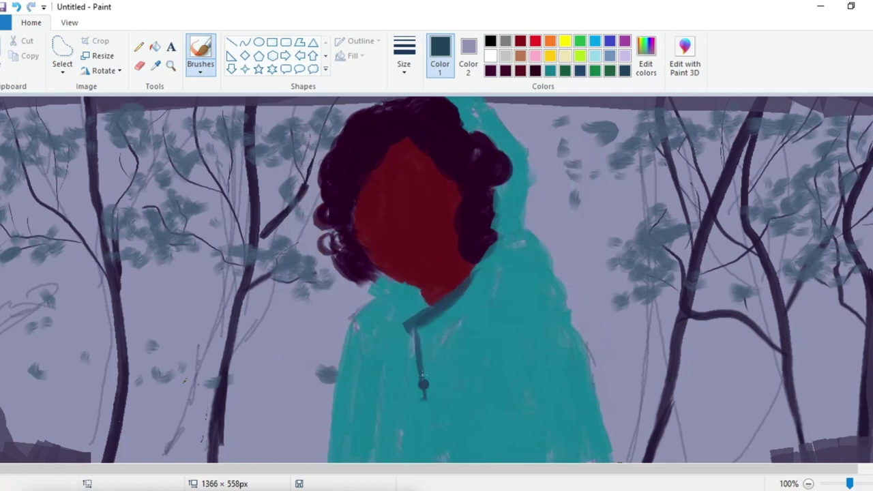
pyautogui.moveTo(411, 335); pyautogui.dragTo(438, 459)
pyautogui.moveTo(424, 374); pyautogui.dragTo(440, 459)
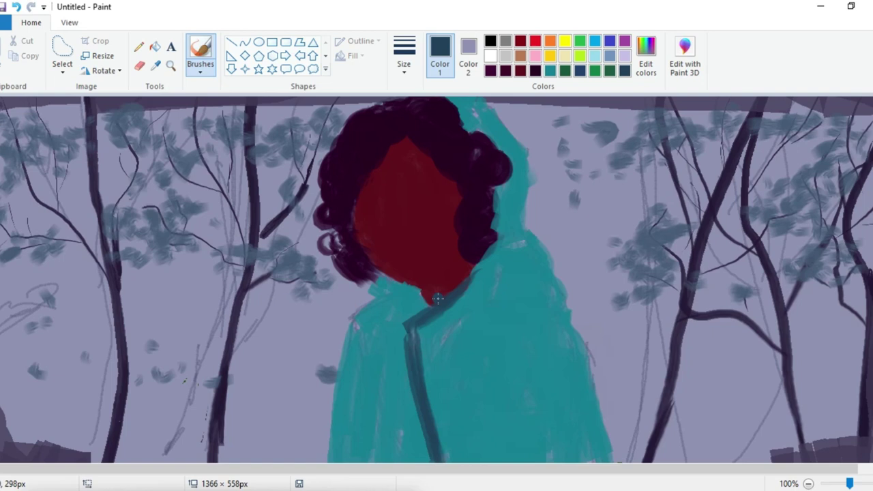
# Paint dark slate-blue lines along the left side of the collar, the left sleeve's folds and its outer edge
pyautogui.moveTo(388, 278)
pyautogui.mouseDown()
pyautogui.moveTo(421, 307)
pyautogui.moveTo(409, 279)
pyautogui.moveTo(403, 293)
pyautogui.moveTo(356, 311)
pyautogui.moveTo(381, 304)
pyautogui.moveTo(376, 295)
pyautogui.moveTo(358, 307)
pyautogui.moveTo(419, 461)
pyautogui.mouseUp()
pyautogui.moveTo(347, 363); pyautogui.dragTo(370, 461)
pyautogui.moveTo(363, 408); pyautogui.dragTo(371, 462)
pyautogui.moveTo(356, 329); pyautogui.dragTo(336, 449)
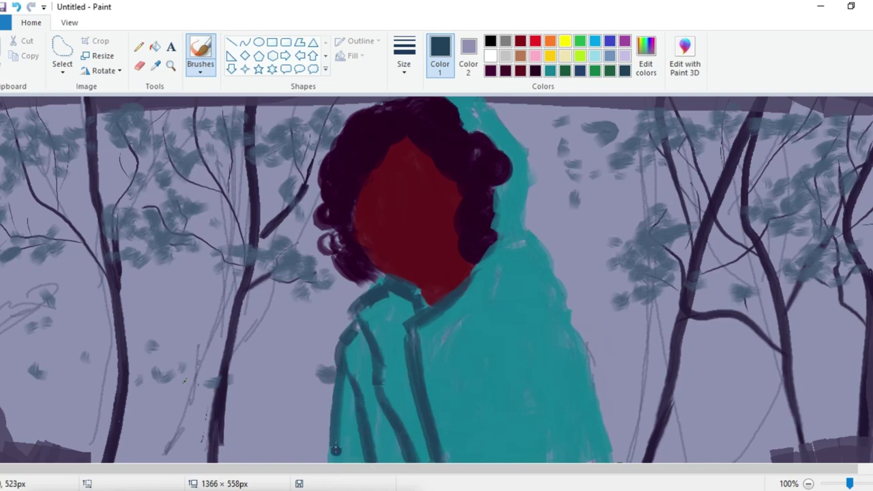
pyautogui.moveTo(340, 390); pyautogui.dragTo(334, 461)
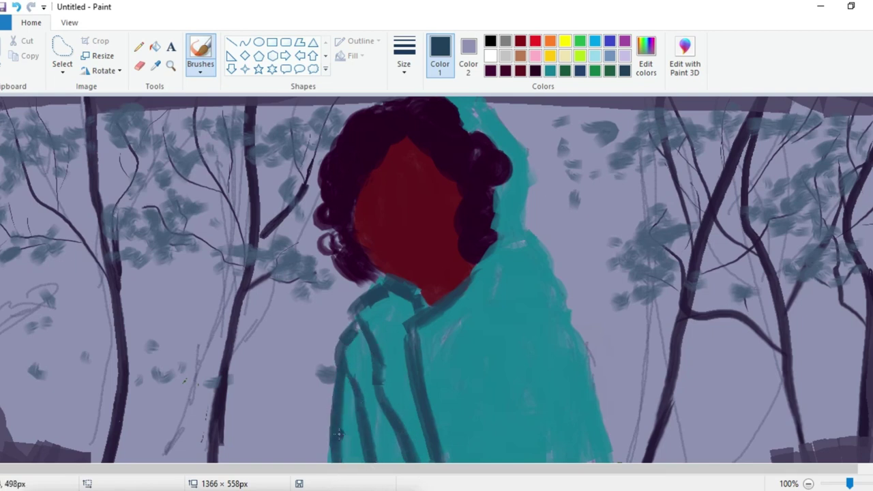
# Outline the right shoulder, the seam below the hood and the outer right sleeve in dark slate blue
pyautogui.moveTo(526, 235); pyautogui.dragTo(563, 314)
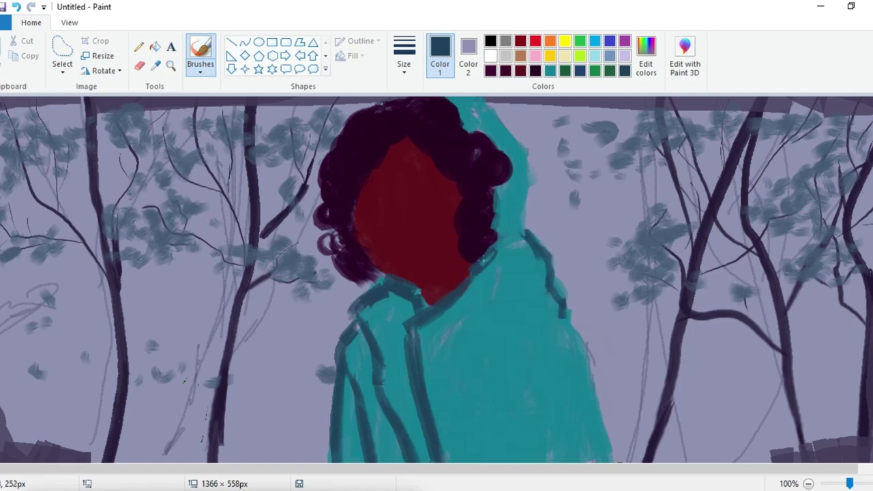
pyautogui.moveTo(475, 272); pyautogui.dragTo(497, 243)
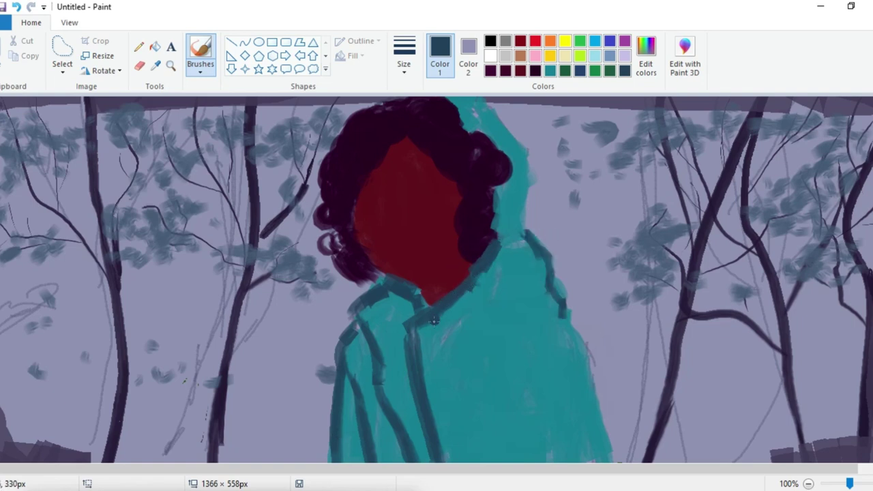
pyautogui.moveTo(440, 325); pyautogui.dragTo(537, 310)
pyautogui.moveTo(466, 320)
pyautogui.mouseDown()
pyautogui.moveTo(567, 308)
pyautogui.moveTo(623, 463)
pyautogui.mouseUp()
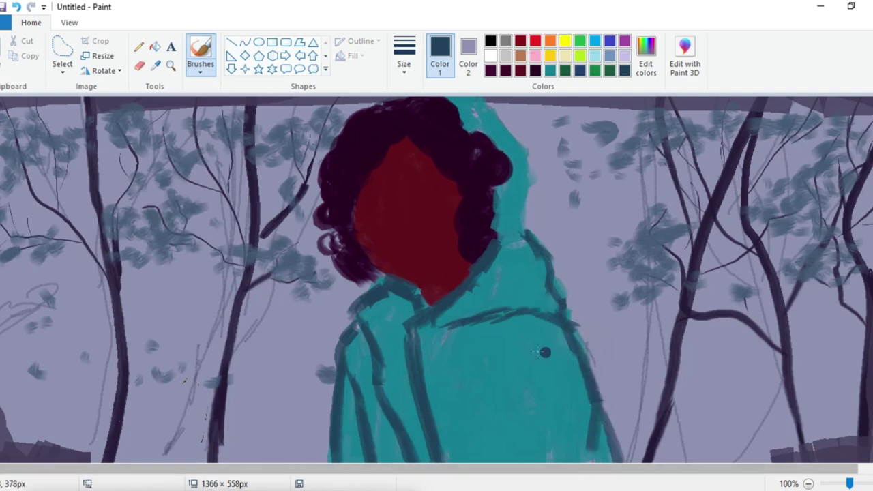
# Paint dark slate-blue branching folds on the right half of the garment's chest, running down to the canvas edge
pyautogui.moveTo(495, 363)
pyautogui.mouseDown()
pyautogui.moveTo(485, 385)
pyautogui.moveTo(488, 365)
pyautogui.moveTo(497, 363)
pyautogui.moveTo(480, 408)
pyautogui.mouseUp()
pyautogui.moveTo(513, 340)
pyautogui.mouseDown()
pyautogui.moveTo(482, 393)
pyautogui.moveTo(479, 457)
pyautogui.mouseUp()
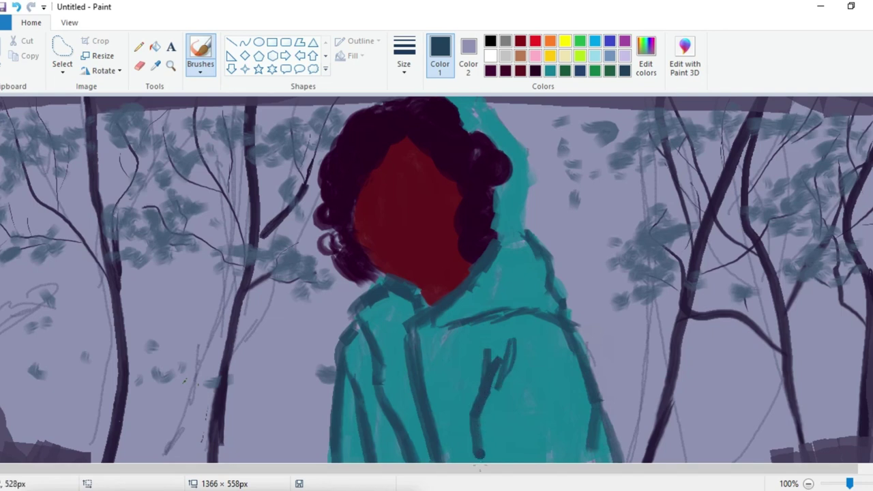
pyautogui.moveTo(482, 409); pyautogui.dragTo(480, 463)
pyautogui.moveTo(481, 358); pyautogui.dragTo(475, 402)
# Shade the hood's inner edge beside the right-hand curls in dark slate blue, down to the shoulder
pyautogui.moveTo(498, 219); pyautogui.dragTo(498, 232)
pyautogui.moveTo(501, 198); pyautogui.dragTo(499, 220)
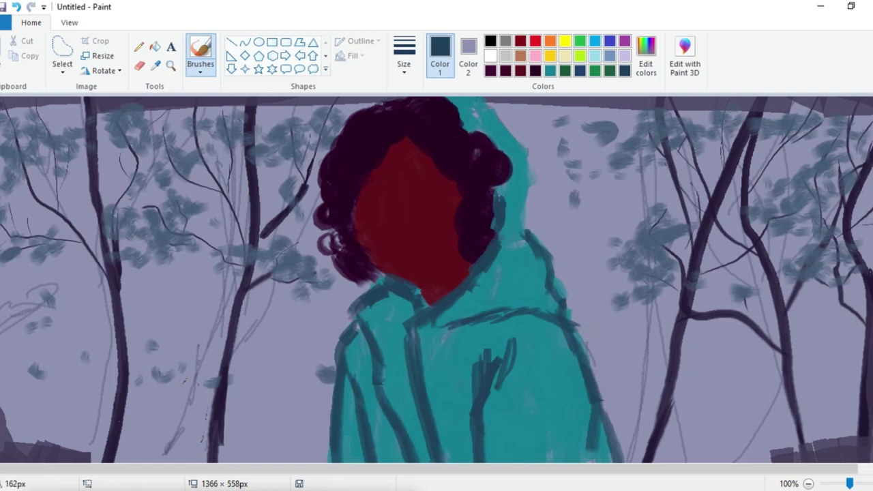
pyautogui.moveTo(463, 118)
pyautogui.mouseDown()
pyautogui.moveTo(503, 150)
pyautogui.moveTo(497, 139)
pyautogui.moveTo(512, 158)
pyautogui.moveTo(505, 190)
pyautogui.mouseUp()
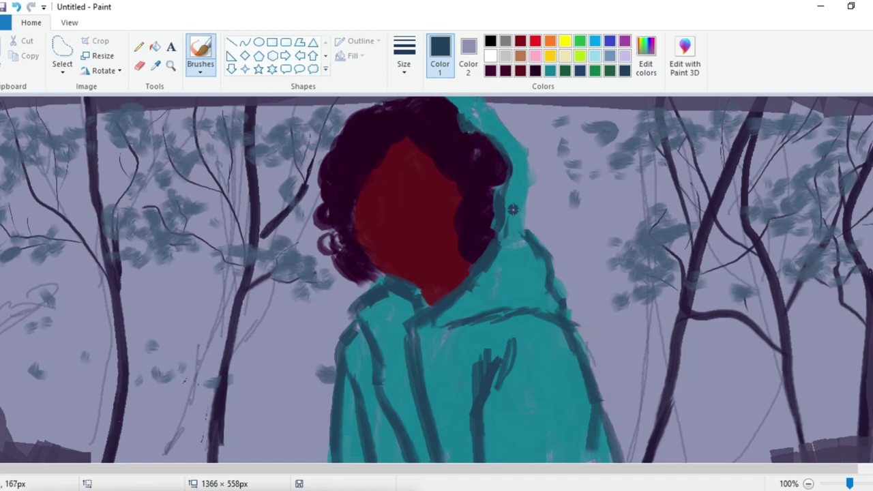
pyautogui.moveTo(508, 219); pyautogui.dragTo(509, 244)
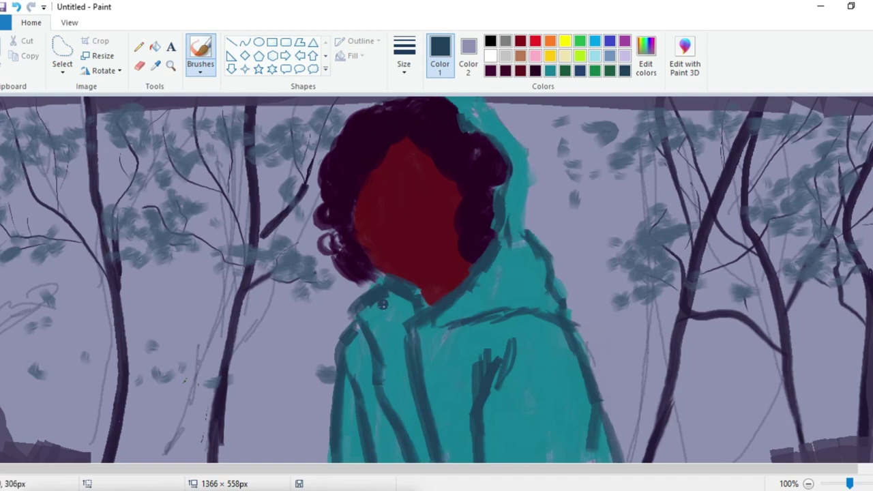
# Fill the left collar and the panel beside the front opening with dark slate blue
pyautogui.moveTo(380, 304)
pyautogui.mouseDown()
pyautogui.moveTo(398, 338)
pyautogui.moveTo(405, 302)
pyautogui.moveTo(372, 298)
pyautogui.moveTo(409, 301)
pyautogui.moveTo(401, 369)
pyautogui.moveTo(401, 417)
pyautogui.mouseUp()
pyautogui.moveTo(382, 361)
pyautogui.mouseDown()
pyautogui.moveTo(413, 440)
pyautogui.moveTo(416, 417)
pyautogui.moveTo(426, 457)
pyautogui.mouseUp()
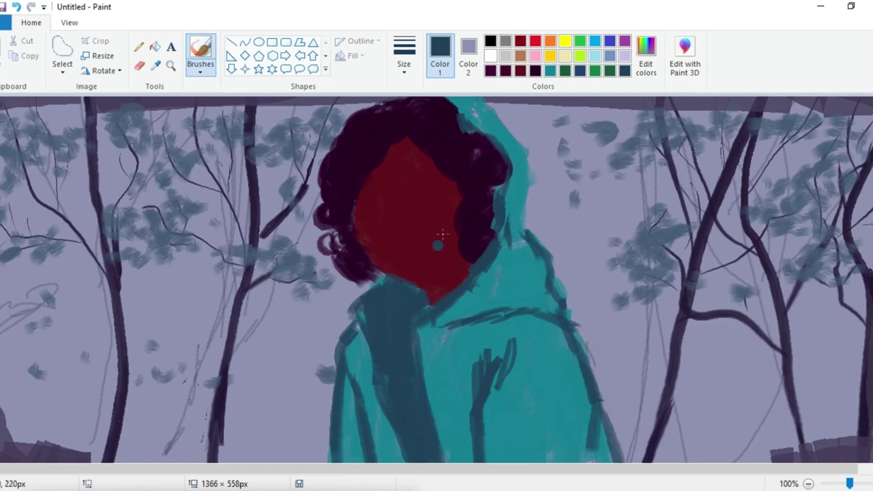
# Mix a slightly lighter blue-teal custom colour (RGB 33, 79, 105) for the garment's secondary shading
pyautogui.click(646, 58)
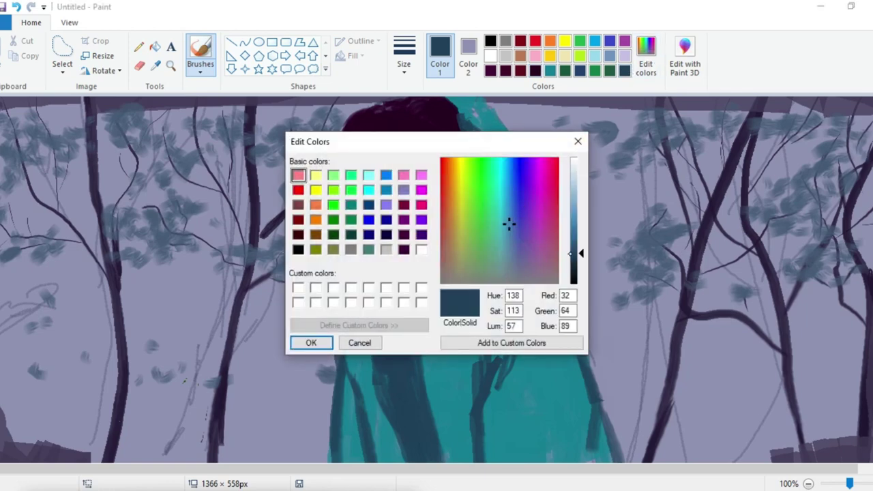
pyautogui.click(580, 251)
pyautogui.moveTo(510, 224); pyautogui.dragTo(508, 217)
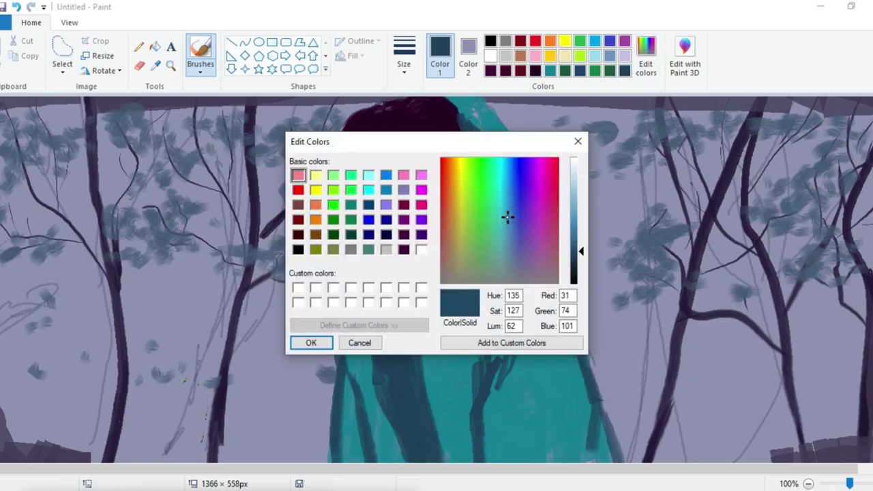
pyautogui.click(577, 250)
pyautogui.click(311, 342)
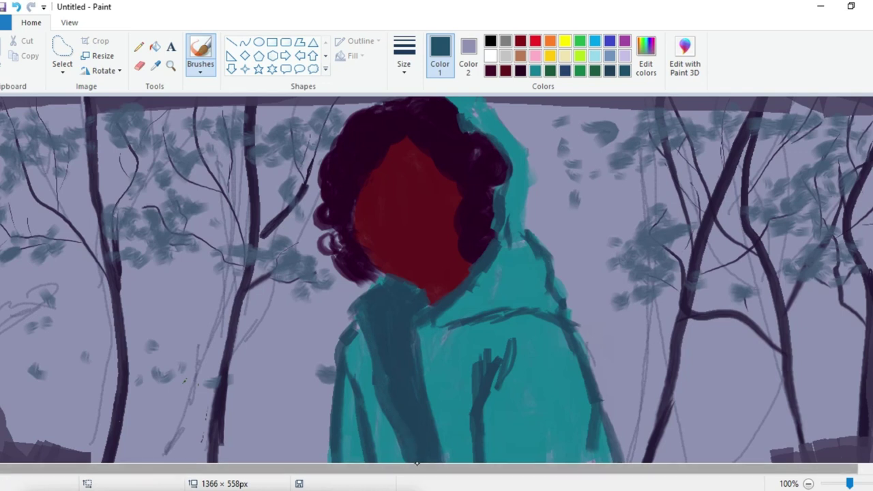
# Shade the left sleeve folds, the chest fold and the right side of the front opening in blue-teal
pyautogui.moveTo(364, 340)
pyautogui.mouseDown()
pyautogui.moveTo(377, 408)
pyautogui.moveTo(403, 461)
pyautogui.mouseUp()
pyautogui.moveTo(351, 352); pyautogui.dragTo(377, 433)
pyautogui.moveTo(345, 375); pyautogui.dragTo(360, 459)
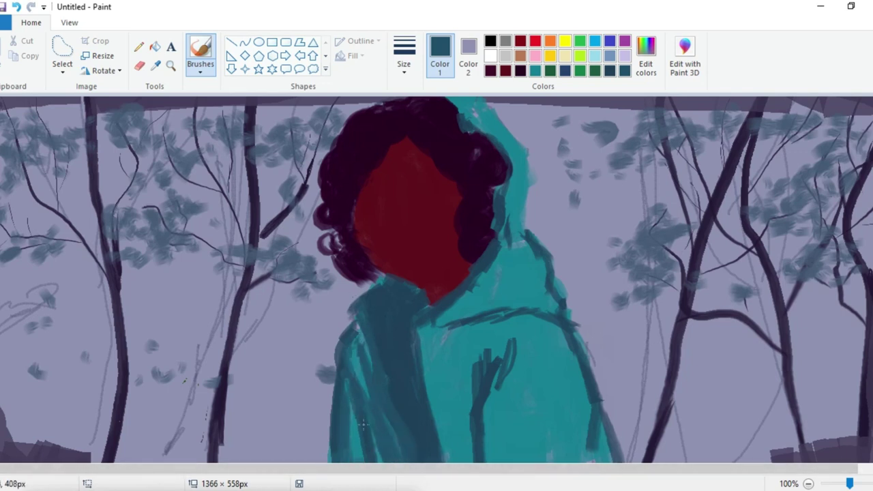
pyautogui.moveTo(524, 363)
pyautogui.mouseDown()
pyautogui.moveTo(492, 417)
pyautogui.moveTo(487, 460)
pyautogui.mouseUp()
pyautogui.moveTo(425, 335); pyautogui.dragTo(444, 450)
# Add blue-teal shading across the hood's shoulder folds and seam, and along the hood's inner and outer edges
pyautogui.moveTo(496, 284); pyautogui.dragTo(543, 263)
pyautogui.moveTo(437, 329); pyautogui.dragTo(554, 308)
pyautogui.moveTo(506, 192); pyautogui.dragTo(510, 156)
pyautogui.moveTo(457, 101)
pyautogui.mouseDown()
pyautogui.moveTo(524, 151)
pyautogui.moveTo(531, 231)
pyautogui.mouseUp()
# Paint thin blue-teal folds down the right sleeve and the chest, and beneath the shoulder seam
pyautogui.moveTo(549, 322); pyautogui.dragTo(559, 461)
pyautogui.moveTo(561, 390); pyautogui.dragTo(579, 462)
pyautogui.moveTo(602, 428); pyautogui.dragTo(603, 461)
pyautogui.moveTo(456, 360); pyautogui.dragTo(450, 461)
pyautogui.moveTo(459, 352); pyautogui.dragTo(452, 400)
pyautogui.moveTo(450, 344)
pyautogui.mouseDown()
pyautogui.moveTo(542, 324)
pyautogui.moveTo(490, 325)
pyautogui.moveTo(531, 322)
pyautogui.mouseUp()
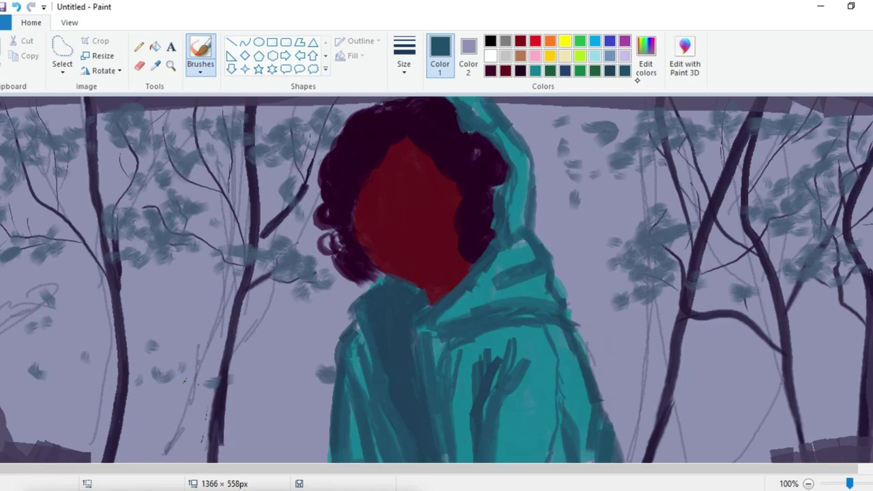
# Blend a mid-teal sampled from the hood's shoulder fold across the chest, right sleeve and hood folds with the third brush size
pyautogui.click(647, 59)
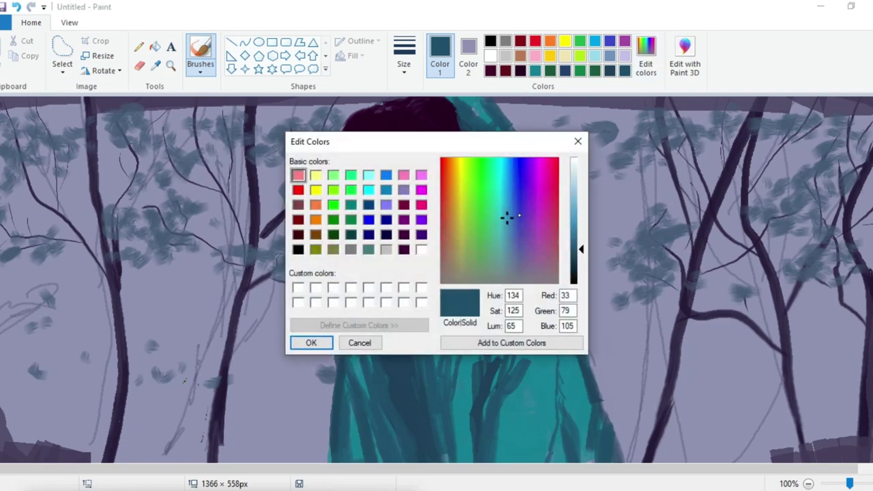
pyautogui.click(578, 142)
pyautogui.click(157, 65)
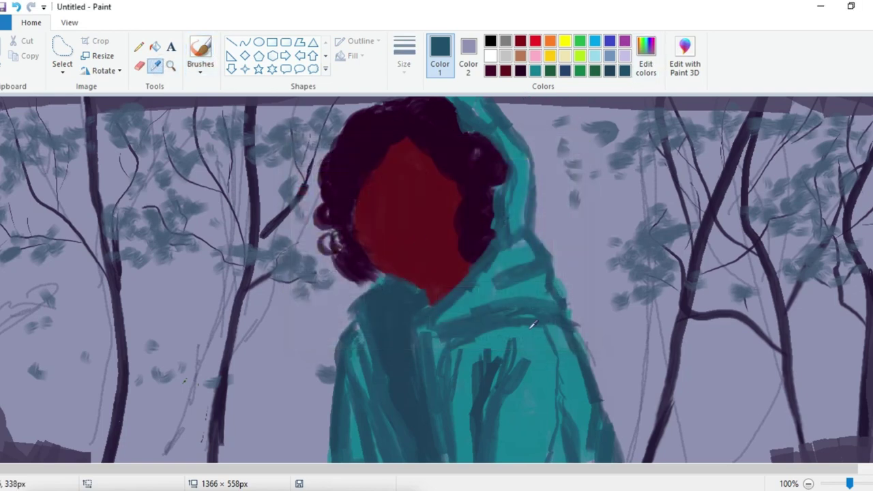
pyautogui.click(533, 298)
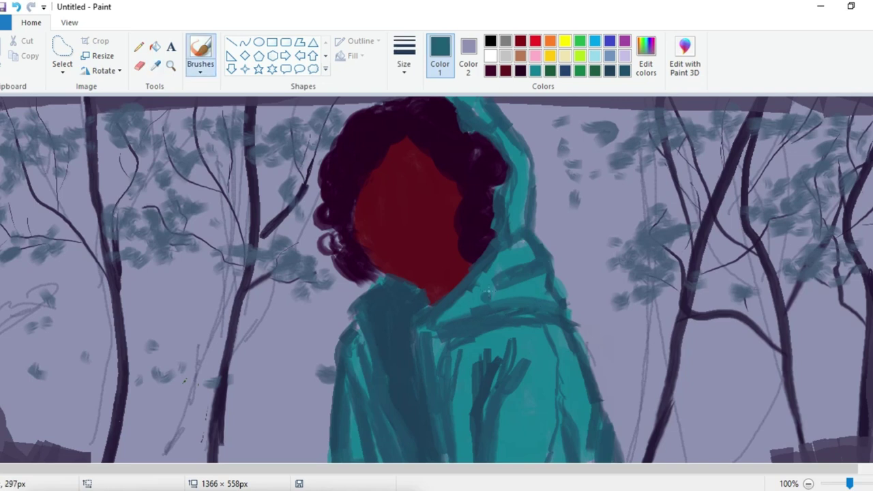
pyautogui.click(409, 73)
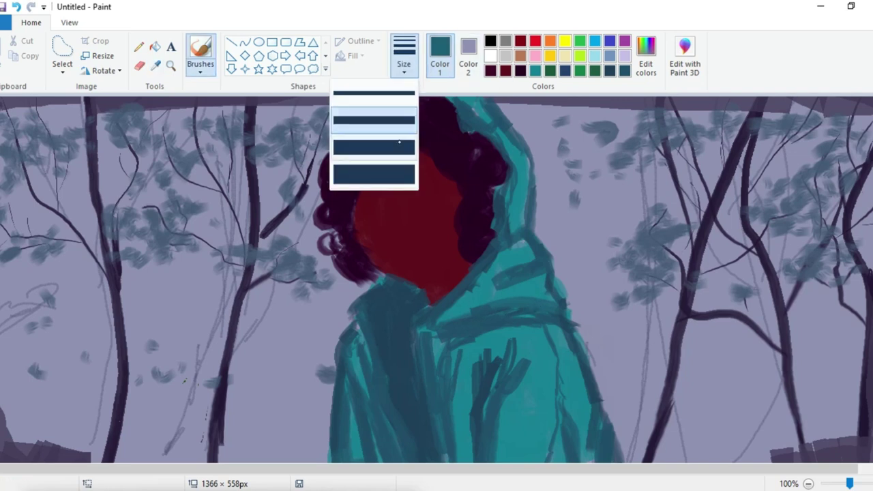
pyautogui.click(401, 141)
pyautogui.moveTo(472, 343); pyautogui.dragTo(465, 455)
pyautogui.moveTo(472, 349)
pyautogui.mouseDown()
pyautogui.moveTo(522, 331)
pyautogui.moveTo(553, 365)
pyautogui.moveTo(551, 453)
pyautogui.mouseUp()
pyautogui.moveTo(533, 346); pyautogui.dragTo(497, 372)
pyautogui.moveTo(528, 385); pyautogui.dragTo(505, 451)
pyautogui.moveTo(458, 306); pyautogui.dragTo(522, 254)
pyautogui.moveTo(507, 222); pyautogui.dragTo(507, 195)
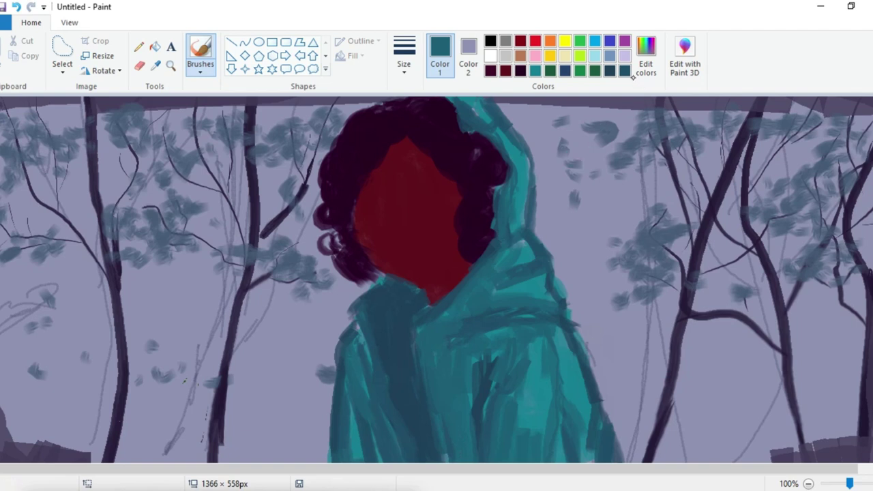
# Add dark blue-teal lines along the front opening, the chest fold and the left sleeve with the thinnest brush
pyautogui.click(612, 70)
pyautogui.click(414, 60)
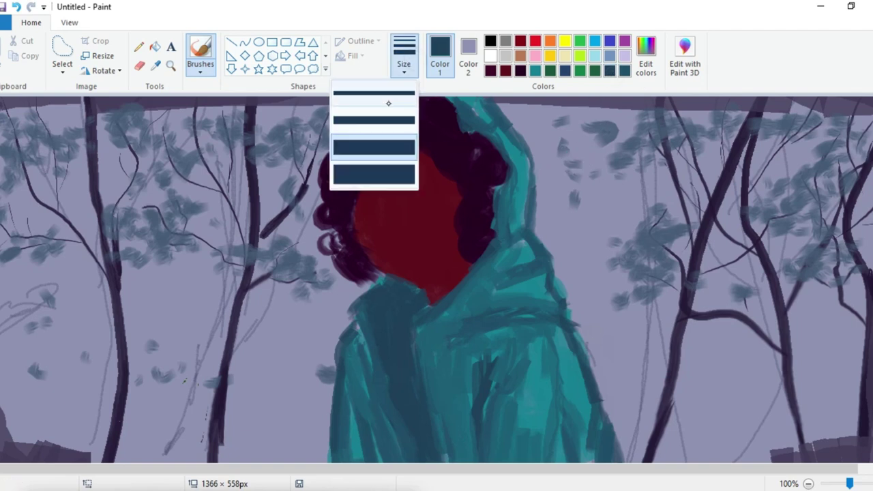
pyautogui.click(388, 101)
pyautogui.moveTo(417, 339); pyautogui.dragTo(450, 461)
pyautogui.moveTo(476, 409); pyautogui.dragTo(474, 461)
pyautogui.moveTo(365, 331); pyautogui.dragTo(375, 367)
pyautogui.moveTo(339, 352); pyautogui.dragTo(334, 387)
pyautogui.moveTo(343, 404); pyautogui.dragTo(352, 462)
# Mix a very dark indigo and paint it along the neckline and down the garment's front opening
pyautogui.click(646, 56)
pyautogui.click(522, 220)
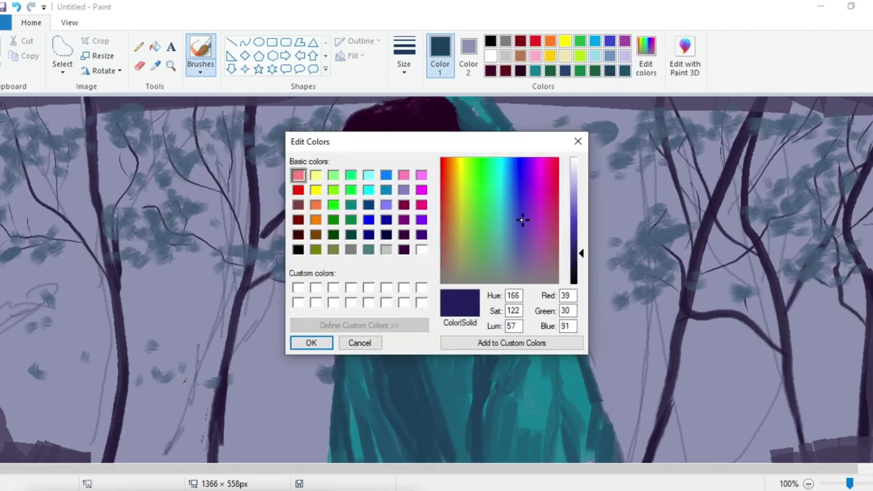
pyautogui.moveTo(581, 253); pyautogui.dragTo(581, 261)
pyautogui.click(311, 343)
pyautogui.moveTo(436, 302)
pyautogui.mouseDown()
pyautogui.moveTo(428, 305)
pyautogui.moveTo(450, 460)
pyautogui.mouseUp()
pyautogui.moveTo(387, 279); pyautogui.dragTo(445, 460)
pyautogui.click(648, 56)
pyautogui.click(581, 263)
pyautogui.click(310, 344)
pyautogui.moveTo(397, 328); pyautogui.dragTo(412, 397)
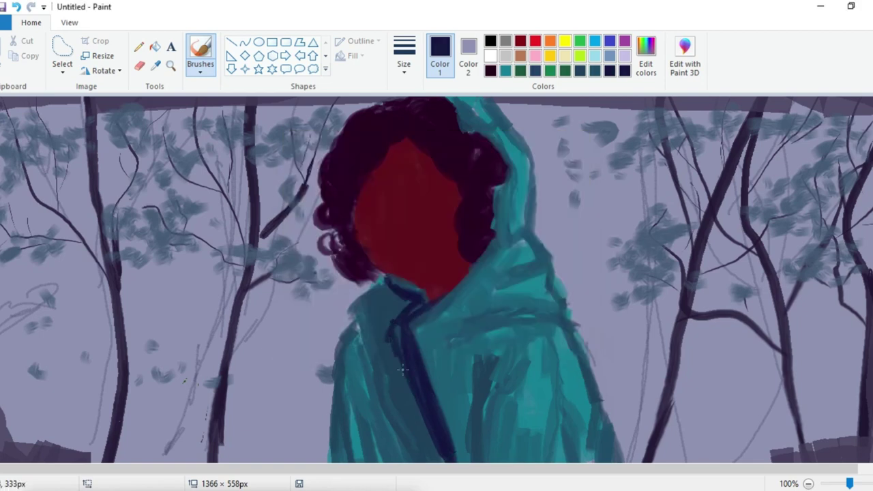
pyautogui.moveTo(402, 360); pyautogui.dragTo(441, 457)
# Outline the left collar flap and draw dark indigo folds down the left front panel and left sleeve
pyautogui.moveTo(378, 280); pyautogui.dragTo(345, 312)
pyautogui.moveTo(346, 314); pyautogui.dragTo(374, 345)
pyautogui.moveTo(375, 362); pyautogui.dragTo(418, 442)
pyautogui.moveTo(340, 349); pyautogui.dragTo(360, 448)
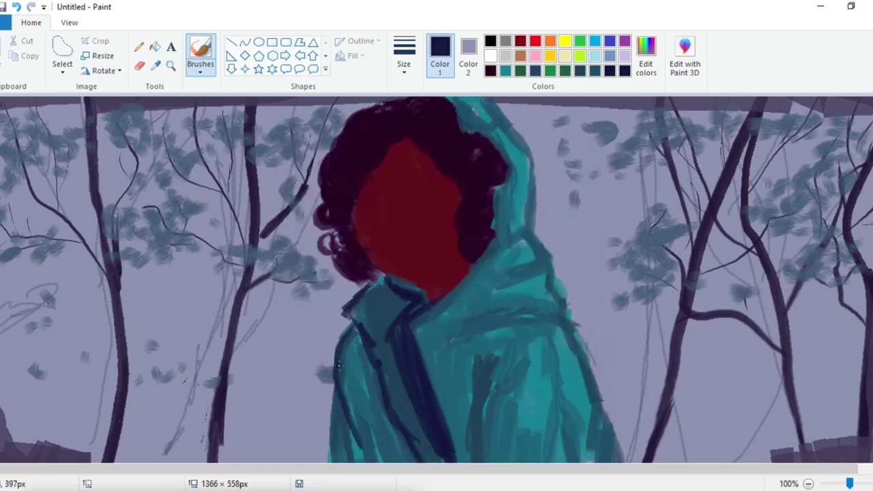
pyautogui.moveTo(342, 364)
pyautogui.mouseDown()
pyautogui.moveTo(363, 460)
pyautogui.moveTo(350, 458)
pyautogui.mouseUp()
pyautogui.moveTo(336, 396); pyautogui.dragTo(342, 452)
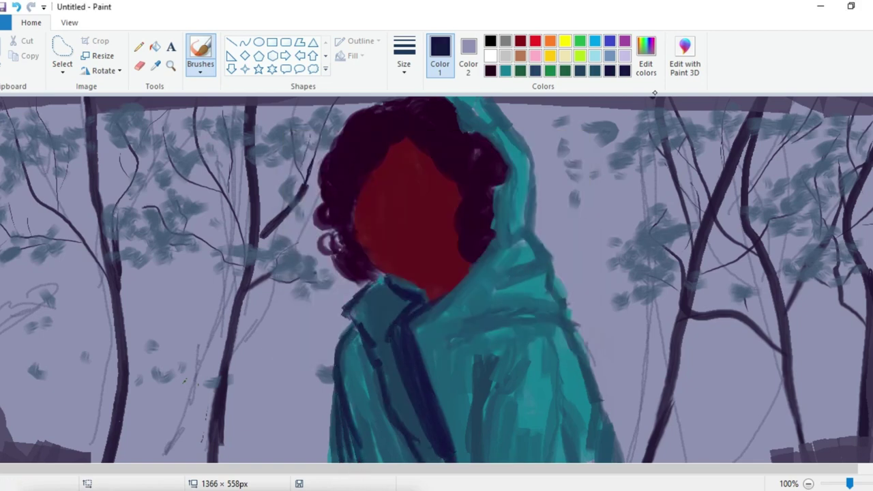
# Mix a dark navy (RGB 20, 38, 69) and line the left front folds, the hood's lower edge and the right sleeve
pyautogui.click(646, 56)
pyautogui.click(515, 216)
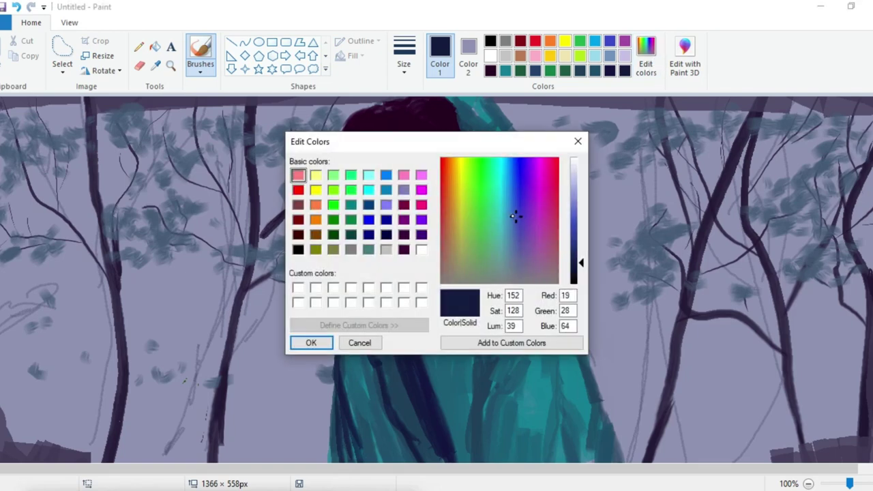
pyautogui.click(513, 216)
pyautogui.click(580, 261)
pyautogui.click(316, 343)
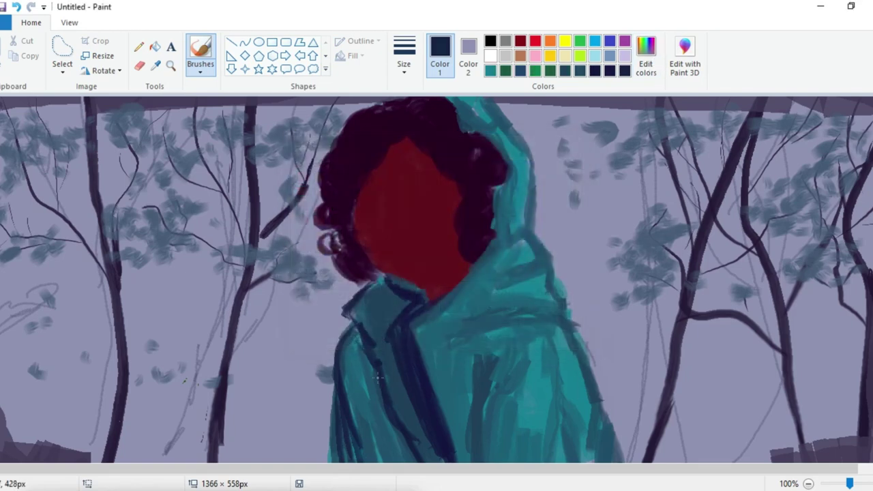
pyautogui.moveTo(369, 358); pyautogui.dragTo(383, 411)
pyautogui.moveTo(368, 362); pyautogui.dragTo(402, 447)
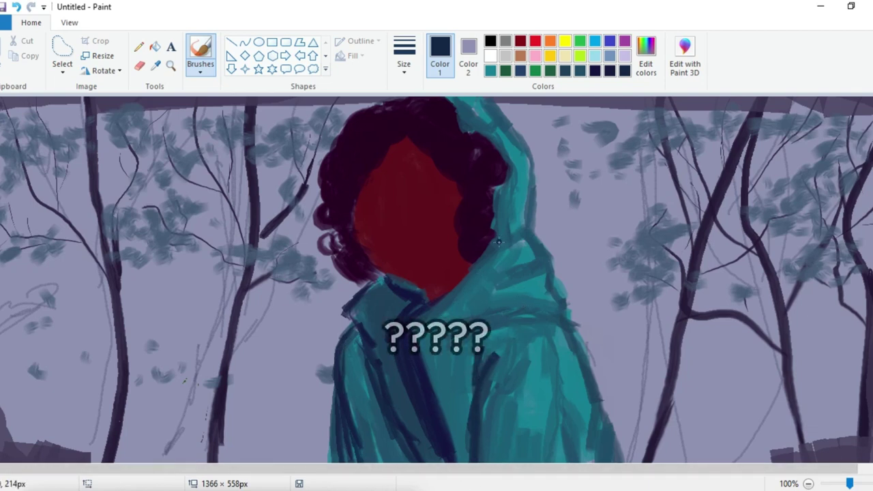
pyautogui.moveTo(510, 243)
pyautogui.mouseDown()
pyautogui.moveTo(464, 302)
pyautogui.moveTo(471, 278)
pyautogui.moveTo(446, 300)
pyautogui.moveTo(469, 291)
pyautogui.mouseUp()
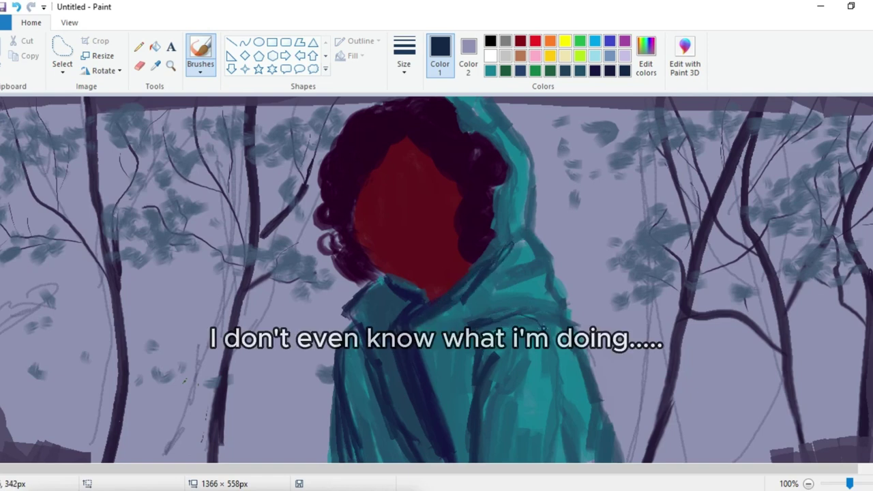
pyautogui.moveTo(560, 397); pyautogui.dragTo(554, 472)
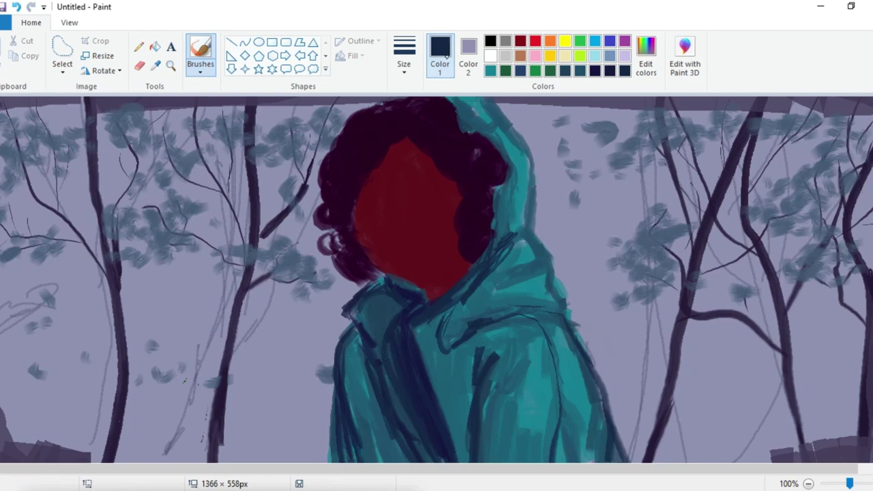
# Shade the left sleeve and left front panel with long navy strokes using the second brush size
pyautogui.click(409, 72)
pyautogui.click(387, 131)
pyautogui.moveTo(351, 361); pyautogui.dragTo(396, 456)
pyautogui.moveTo(356, 349); pyautogui.dragTo(401, 462)
# Mix a lighter navy (RGB 27, 51, 92) and paint it on the left sleeve, the hood's chest fold and beside the opening
pyautogui.click(648, 64)
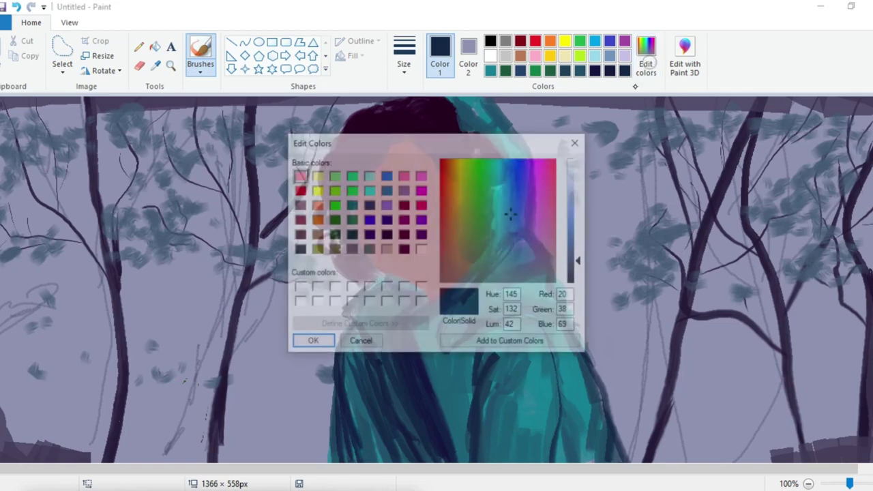
pyautogui.click(576, 255)
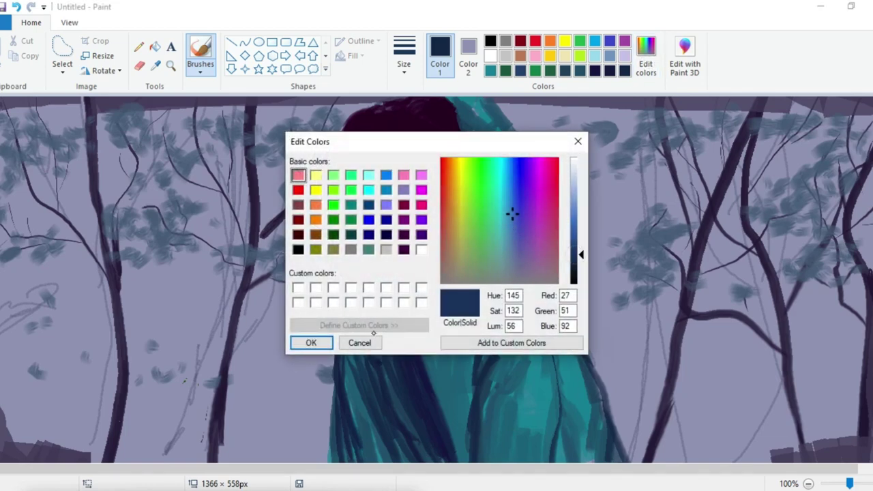
pyautogui.click(312, 343)
pyautogui.moveTo(360, 372); pyautogui.dragTo(368, 455)
pyautogui.moveTo(440, 320); pyautogui.dragTo(472, 323)
pyautogui.moveTo(417, 329); pyautogui.dragTo(434, 373)
# Deepen the fold on the lower right sleeve in the darker navy with the second brush size
pyautogui.click(610, 71)
pyautogui.click(404, 56)
pyautogui.click(375, 122)
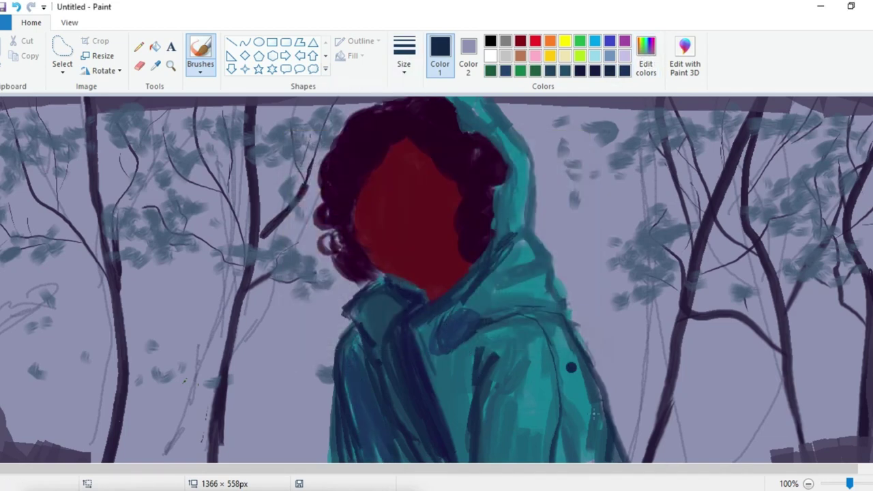
pyautogui.moveTo(568, 424); pyautogui.dragTo(574, 459)
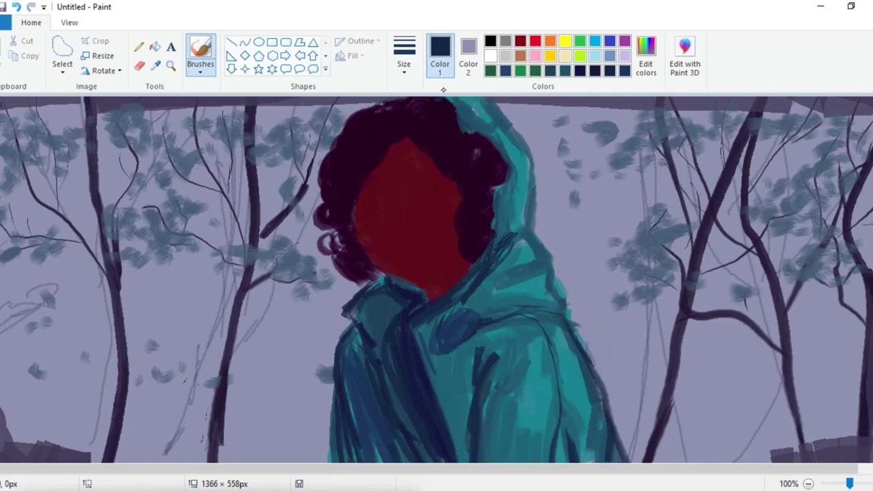
# Mix a blue-teal to soften the chest fold and the hood's inner edge, and shade the front opening's left side in navy
pyautogui.click(647, 69)
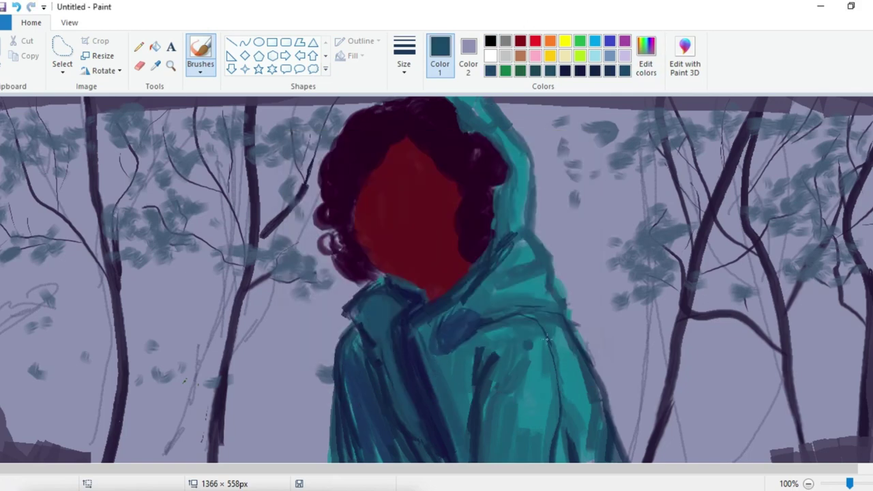
pyautogui.moveTo(450, 314)
pyautogui.mouseDown()
pyautogui.moveTo(471, 362)
pyautogui.moveTo(493, 377)
pyautogui.mouseUp()
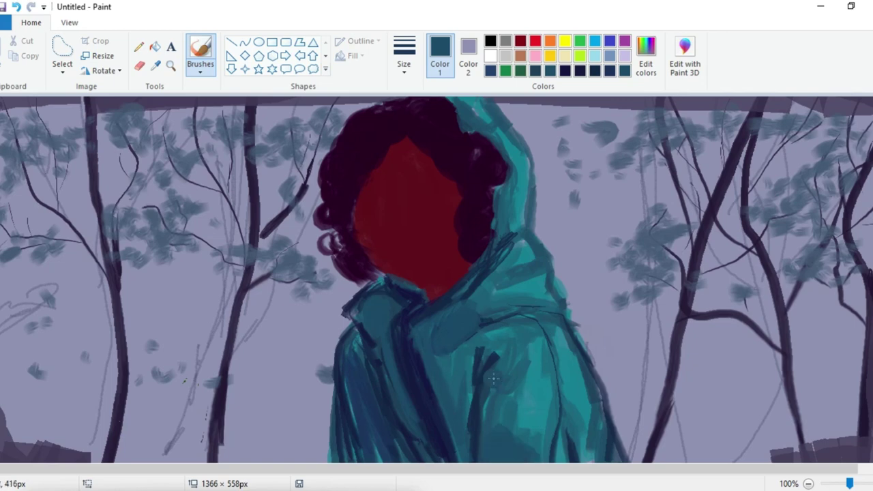
pyautogui.moveTo(519, 175); pyautogui.dragTo(510, 231)
pyautogui.click(610, 71)
pyautogui.moveTo(390, 324); pyautogui.dragTo(409, 423)
# Try painting bright blue over the left sleeve with the third brush size, and undo the strokes
pyautogui.click(646, 56)
pyautogui.click(312, 343)
pyautogui.click(404, 56)
pyautogui.click(389, 148)
pyautogui.moveTo(359, 349); pyautogui.dragTo(353, 365)
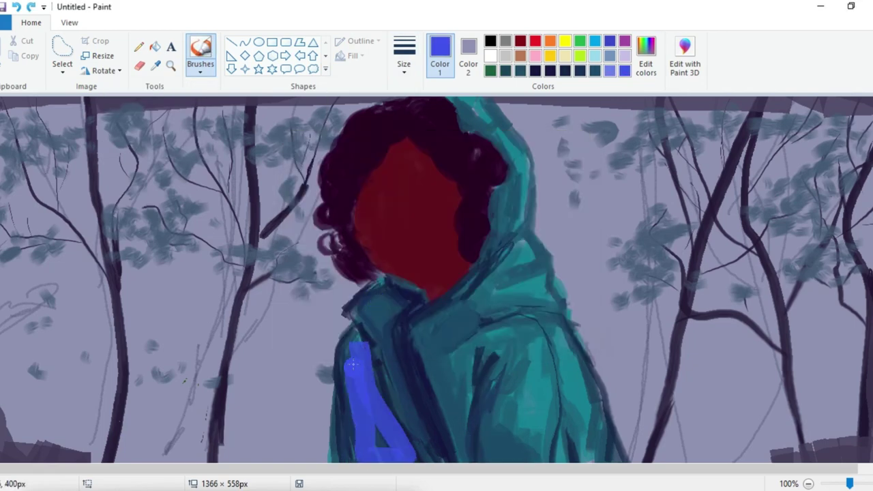
pyautogui.hotkey('ctrl', 'z')
# Line the right sleeve's inner fold on the chest in dark indigo with the thinnest brush
pyautogui.click(404, 56)
pyautogui.click(397, 124)
pyautogui.click(581, 71)
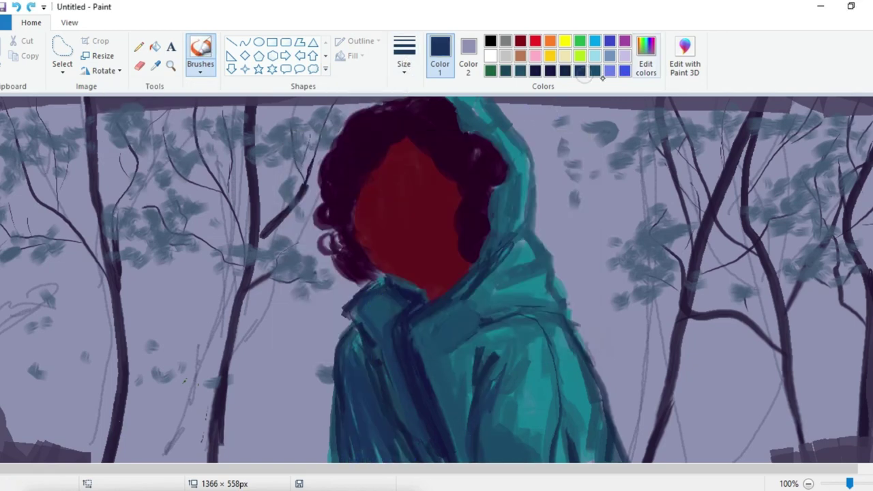
pyautogui.click(550, 71)
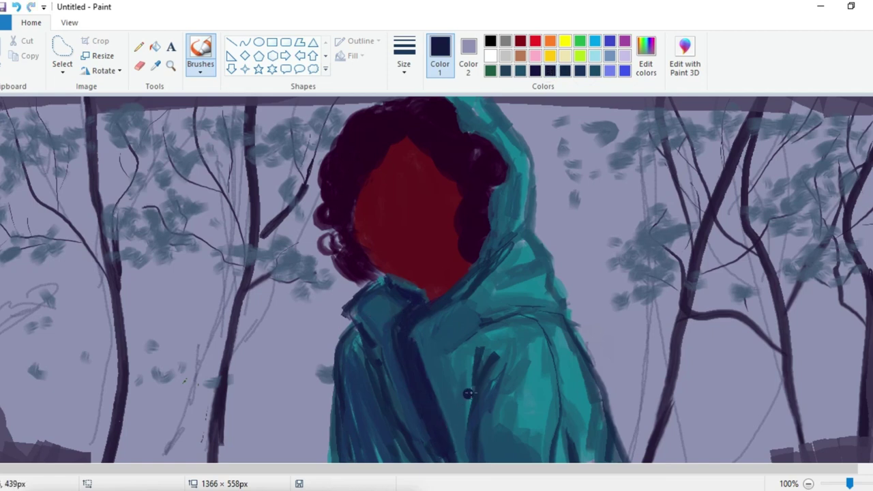
pyautogui.click(406, 62)
pyautogui.click(404, 94)
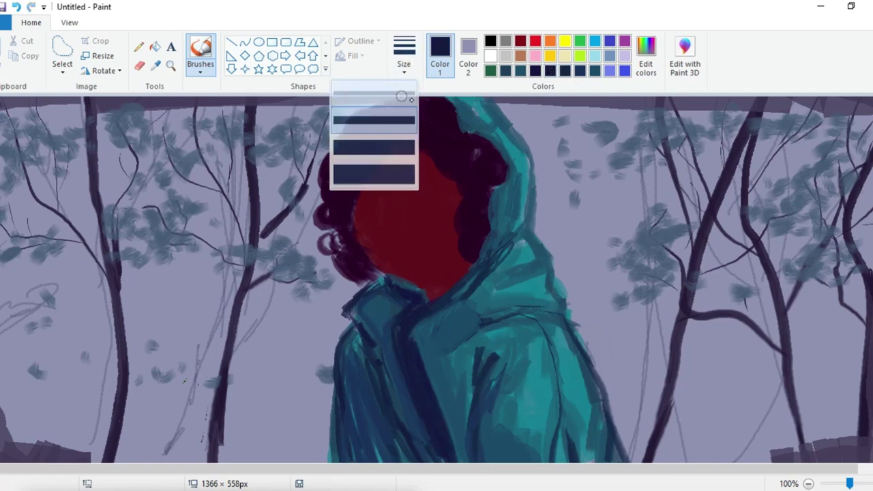
pyautogui.moveTo(488, 364); pyautogui.dragTo(466, 464)
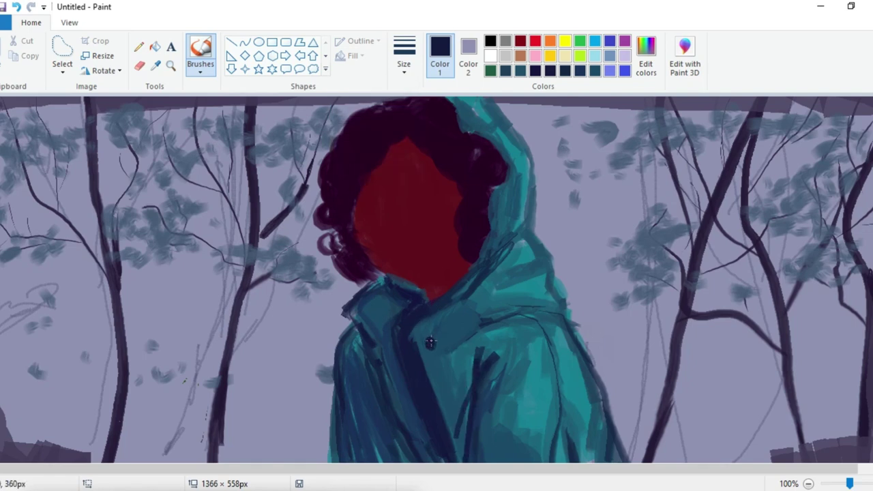
# Paint three dark indigo buttons down the front and deepen the hood's lower edge and the left panel's fold
pyautogui.moveTo(463, 428); pyautogui.dragTo(459, 448)
pyautogui.moveTo(523, 238); pyautogui.dragTo(501, 257)
pyautogui.moveTo(386, 377); pyautogui.dragTo(412, 444)
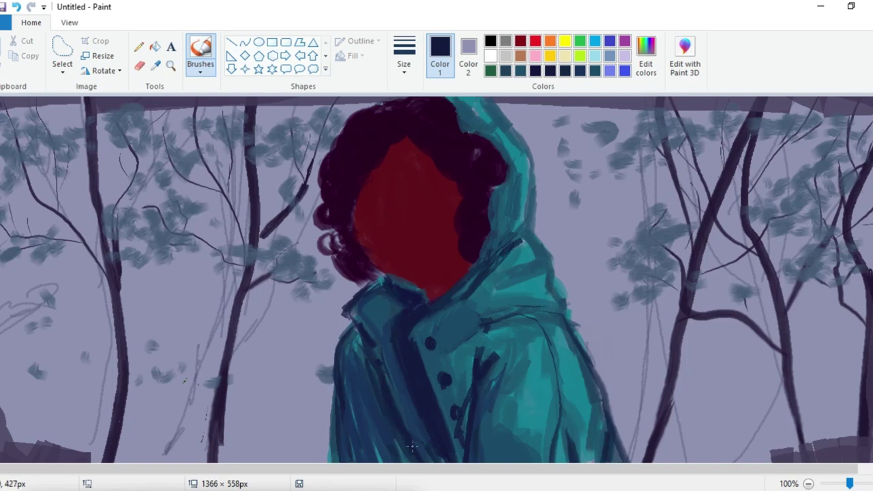
# Rework the left sleeve and front panel with blue-teal strokes and darker navy fold lines
pyautogui.click(521, 71)
pyautogui.moveTo(379, 356); pyautogui.dragTo(366, 420)
pyautogui.click(535, 71)
pyautogui.moveTo(349, 328); pyautogui.dragTo(364, 445)
# Darken the neckline, the hood's inner edge beside the hair and the top of the collar in dark navy
pyautogui.click(520, 71)
pyautogui.click(565, 71)
pyautogui.moveTo(454, 292); pyautogui.dragTo(431, 318)
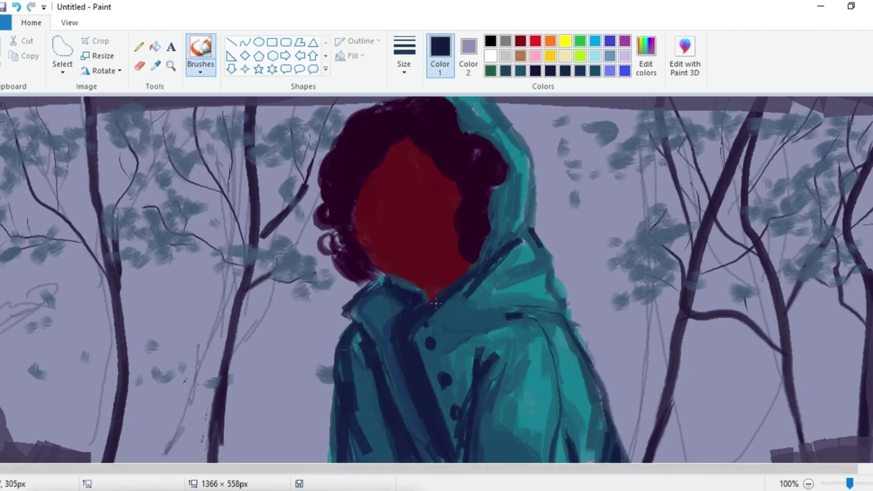
pyautogui.moveTo(498, 190); pyautogui.dragTo(481, 262)
pyautogui.moveTo(401, 279); pyautogui.dragTo(369, 285)
# Outline the right sleeve's inner and outer edges and the shoulder seam in dark navy with the thinnest brush
pyautogui.click(404, 56)
pyautogui.click(374, 99)
pyautogui.moveTo(491, 377); pyautogui.dragTo(482, 460)
pyautogui.click(568, 394)
pyautogui.hotkey('ctrl', 'z')
pyautogui.moveTo(560, 316); pyautogui.dragTo(578, 353)
pyautogui.moveTo(594, 384); pyautogui.dragTo(607, 428)
pyautogui.moveTo(541, 311); pyautogui.dragTo(484, 356)
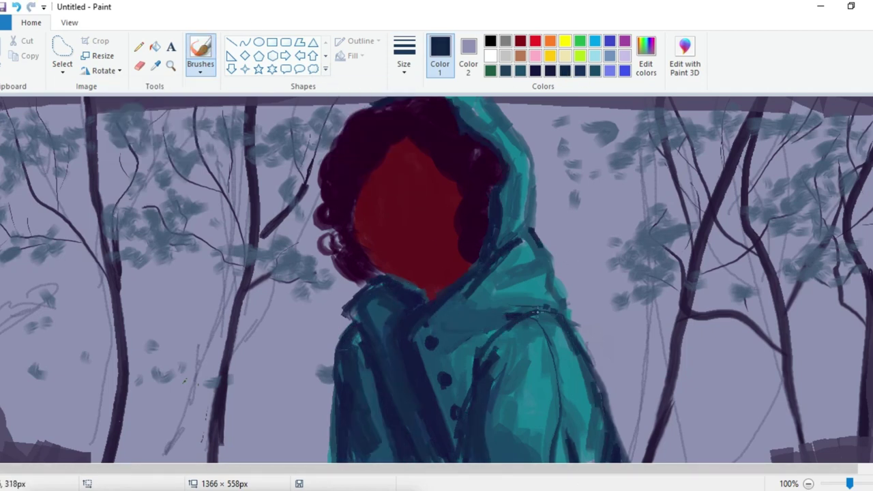
# Darken the hood's lower edge and sketch thin outlines around the hood's shoulder fold
pyautogui.moveTo(526, 232); pyautogui.dragTo(505, 244)
pyautogui.moveTo(534, 269); pyautogui.dragTo(499, 290)
pyautogui.hotkey('ctrl', 'z')
# Try painting blue-teal over the front panel and its buttons with the third brush size, and undo the strokes
pyautogui.click(595, 71)
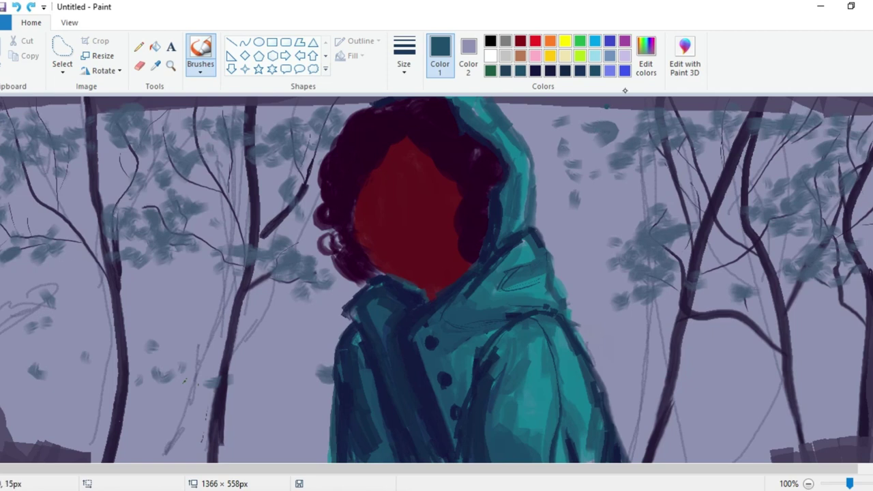
pyautogui.click(404, 54)
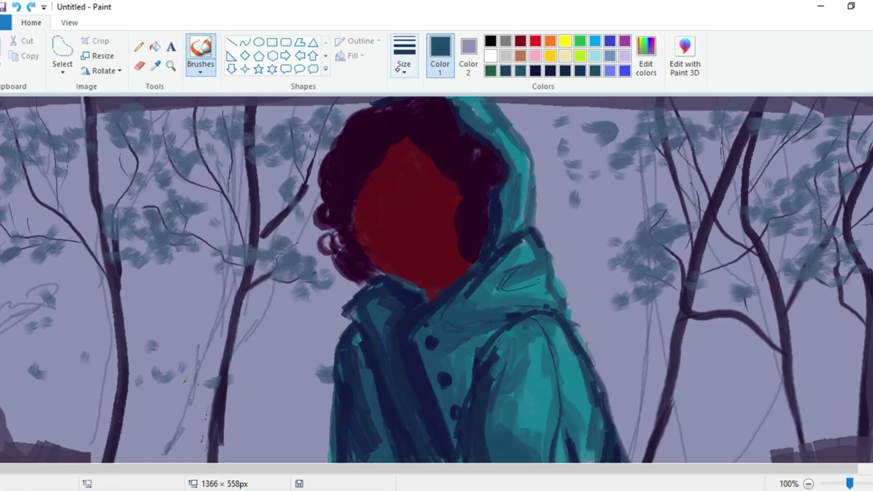
pyautogui.click(396, 155)
pyautogui.moveTo(455, 361)
pyautogui.mouseDown()
pyautogui.moveTo(472, 401)
pyautogui.moveTo(471, 370)
pyautogui.moveTo(472, 403)
pyautogui.mouseUp()
pyautogui.moveTo(437, 329); pyautogui.dragTo(459, 414)
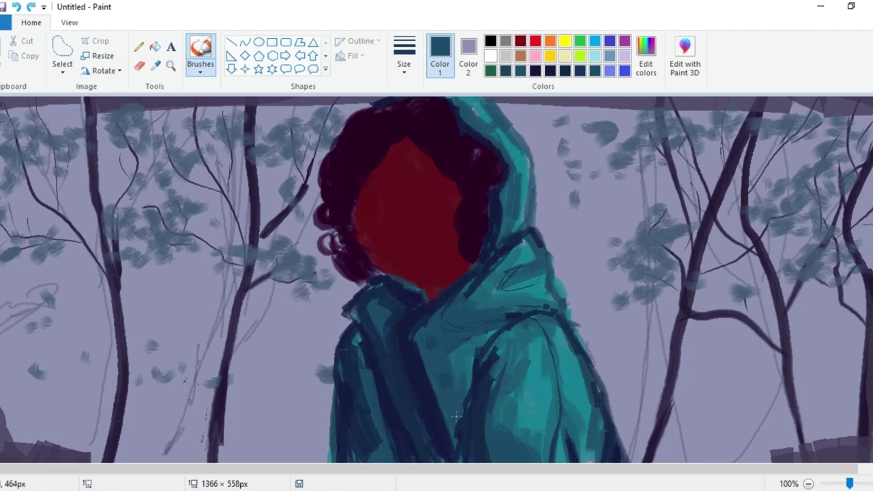
pyautogui.hotkey('ctrl', 'z')
# Shade the front opening's edge, the hood's underside and its shoulder fold in lighter navy with the thinnest brush
pyautogui.click(403, 68)
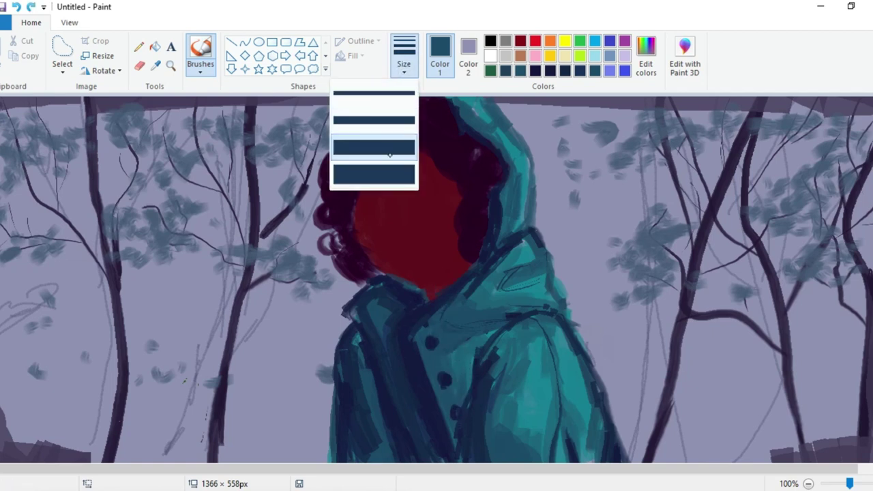
pyautogui.click(400, 98)
pyautogui.click(580, 71)
pyautogui.moveTo(414, 331); pyautogui.dragTo(455, 445)
pyautogui.moveTo(425, 337)
pyautogui.mouseDown()
pyautogui.moveTo(451, 352)
pyautogui.moveTo(456, 303)
pyautogui.mouseUp()
pyautogui.moveTo(447, 324); pyautogui.dragTo(505, 327)
pyautogui.moveTo(516, 269); pyautogui.dragTo(527, 272)
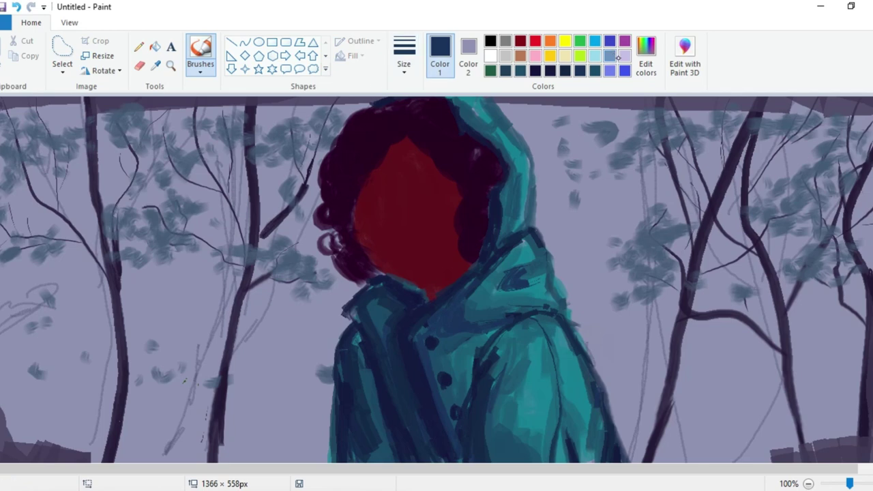
# Mix a pale mint green and paint highlights on the hood's crown, its shoulder fold and the top of the right sleeve
pyautogui.click(652, 59)
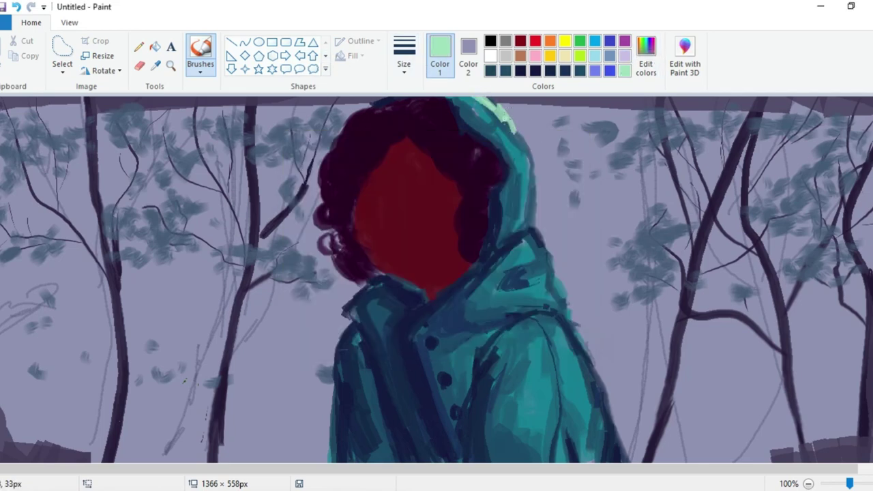
pyautogui.moveTo(509, 120); pyautogui.dragTo(525, 148)
pyautogui.moveTo(468, 96)
pyautogui.mouseDown()
pyautogui.moveTo(455, 100)
pyautogui.moveTo(464, 101)
pyautogui.mouseUp()
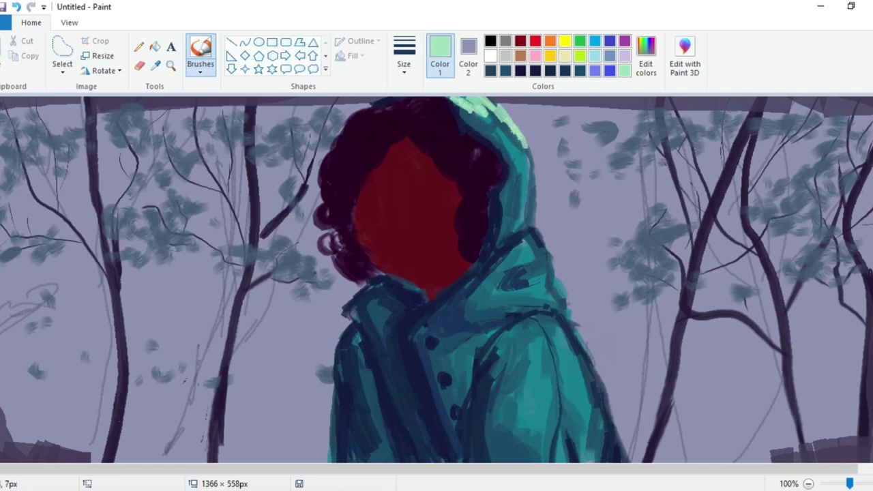
pyautogui.moveTo(517, 230)
pyautogui.mouseDown()
pyautogui.moveTo(544, 251)
pyautogui.moveTo(547, 270)
pyautogui.moveTo(554, 266)
pyautogui.moveTo(544, 250)
pyautogui.moveTo(537, 273)
pyautogui.mouseUp()
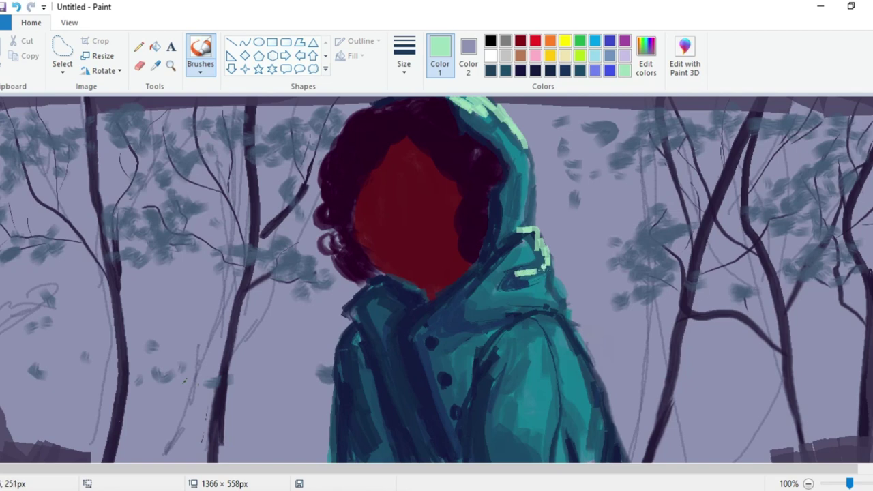
pyautogui.moveTo(520, 324); pyautogui.dragTo(539, 319)
pyautogui.moveTo(537, 319); pyautogui.dragTo(562, 323)
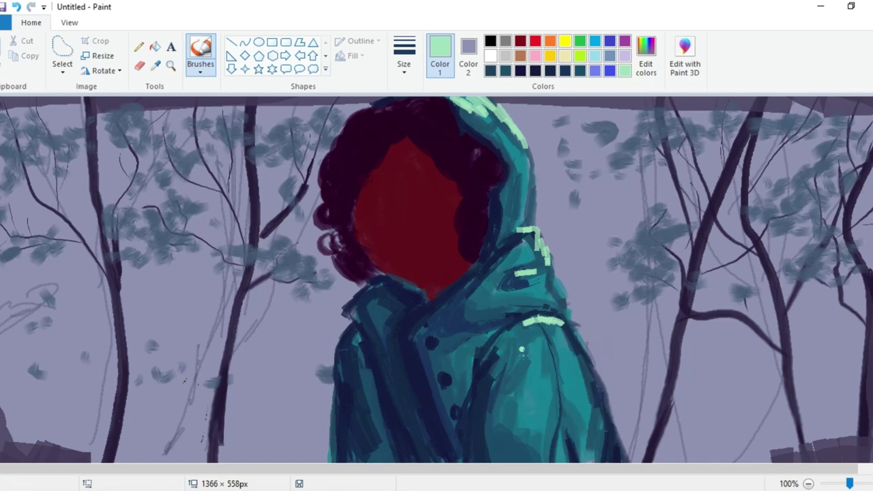
# Paint dark teal and navy fold shadows down the inner part of the right sleeve
pyautogui.click(580, 70)
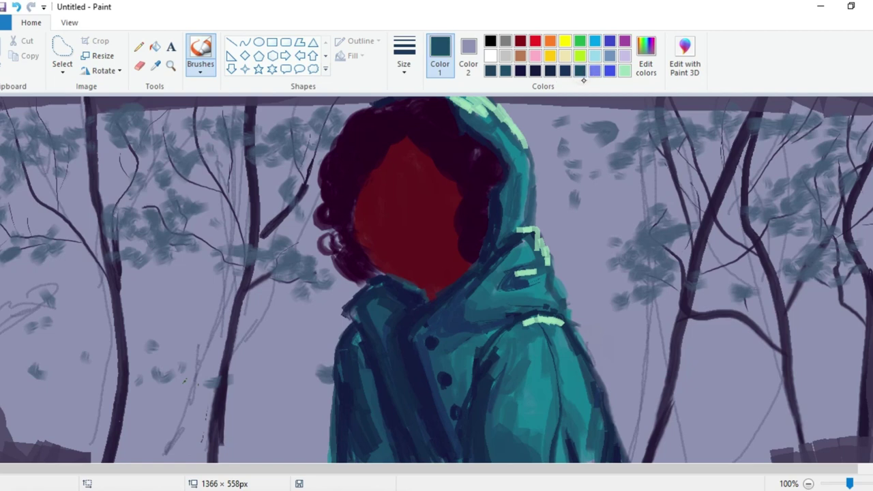
pyautogui.moveTo(524, 365)
pyautogui.mouseDown()
pyautogui.moveTo(488, 460)
pyautogui.moveTo(501, 460)
pyautogui.moveTo(489, 456)
pyautogui.mouseUp()
pyautogui.click(565, 69)
pyautogui.click(645, 60)
pyautogui.click(580, 142)
# Run a pale mint highlight down the right sleeve's outer edge
pyautogui.click(624, 71)
pyautogui.moveTo(566, 327); pyautogui.dragTo(608, 419)
pyautogui.moveTo(610, 430); pyautogui.dragTo(610, 460)
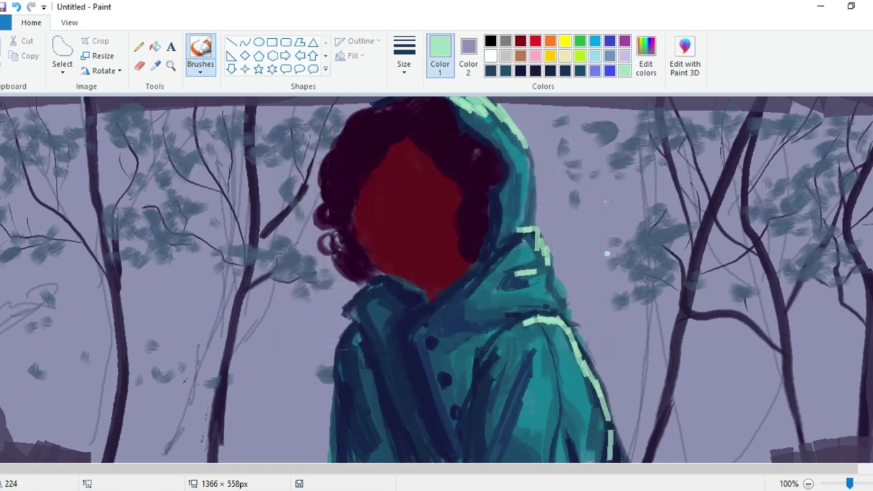
# Mix a deeper sea green and paint it alongside the mint highlight on the right shoulder and sleeve edge
pyautogui.click(650, 65)
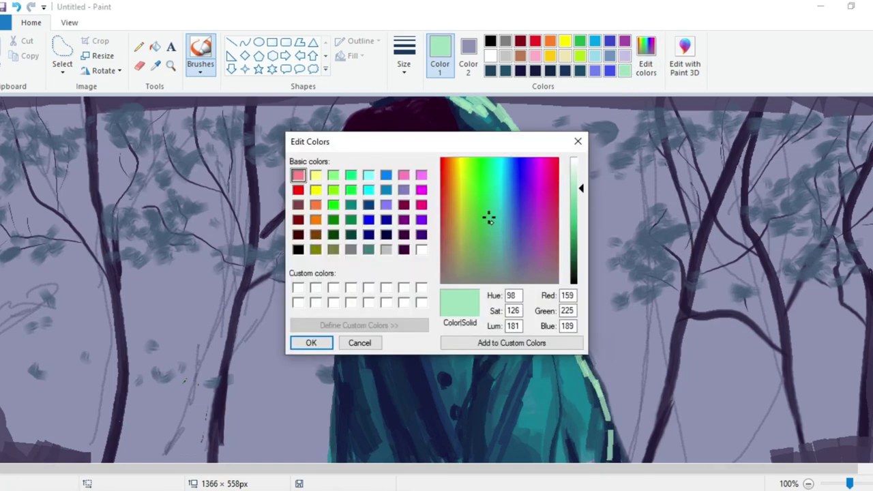
pyautogui.click(577, 213)
pyautogui.click(578, 212)
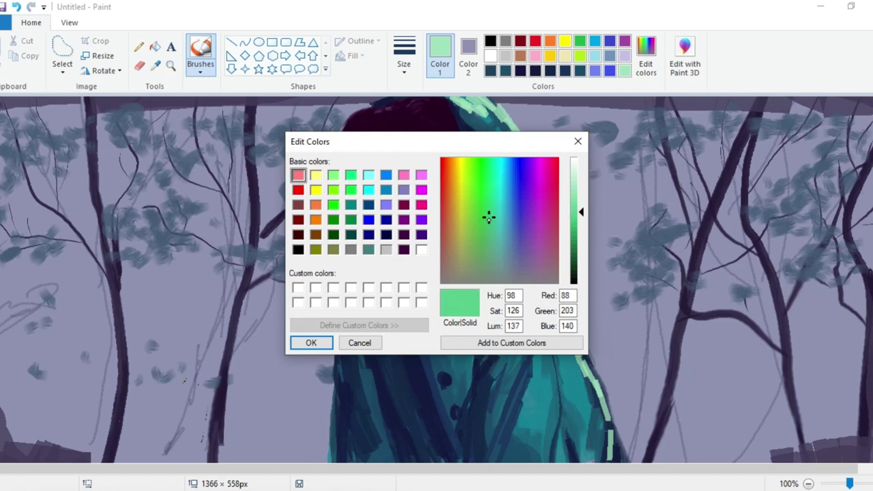
pyautogui.click(489, 219)
pyautogui.click(494, 218)
pyautogui.click(327, 341)
pyautogui.moveTo(526, 326)
pyautogui.mouseDown()
pyautogui.moveTo(547, 325)
pyautogui.moveTo(582, 379)
pyautogui.mouseUp()
pyautogui.moveTo(569, 341); pyautogui.dragTo(600, 408)
pyautogui.moveTo(585, 379); pyautogui.dragTo(609, 456)
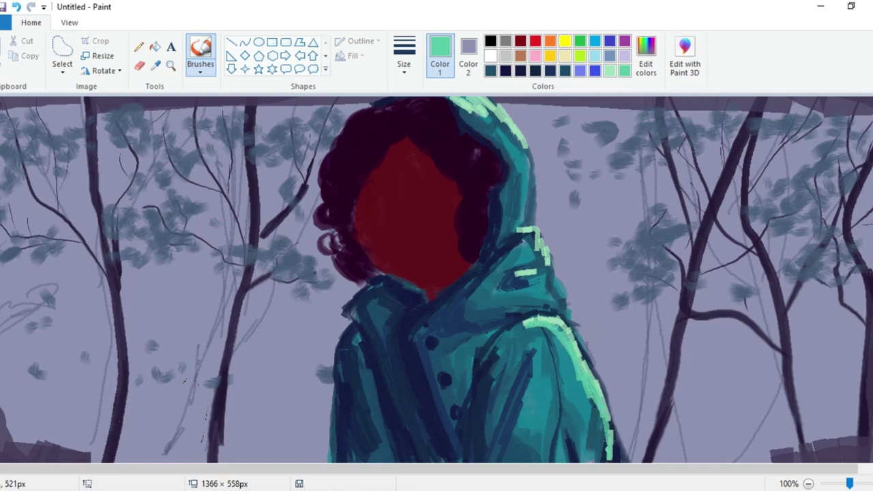
# Add sea-green highlights along the hood's shoulder fold and crease, try a stroke on the hood's crown and undo it
pyautogui.moveTo(524, 234); pyautogui.dragTo(562, 315)
pyautogui.moveTo(518, 280); pyautogui.dragTo(535, 277)
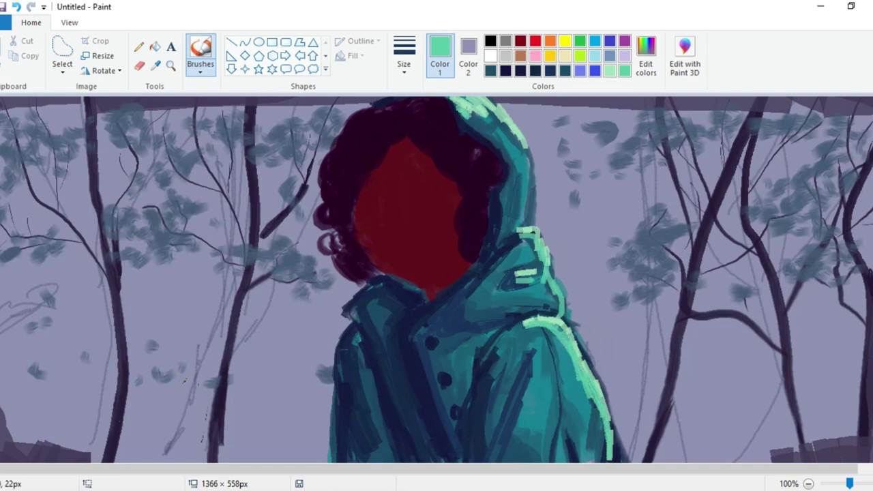
pyautogui.moveTo(471, 111); pyautogui.dragTo(518, 143)
pyautogui.hotkey('ctrl', 'z')
# Change the brush type and add sea-green streaks to the sleeve crease, the lower sleeve edge, the hood's side and its shoulder fold
pyautogui.click(201, 65)
pyautogui.moveTo(518, 376); pyautogui.dragTo(505, 404)
pyautogui.moveTo(614, 433); pyautogui.dragTo(625, 462)
pyautogui.moveTo(543, 270); pyautogui.dragTo(517, 278)
pyautogui.moveTo(513, 130); pyautogui.dragTo(507, 224)
pyautogui.moveTo(549, 283); pyautogui.dragTo(562, 317)
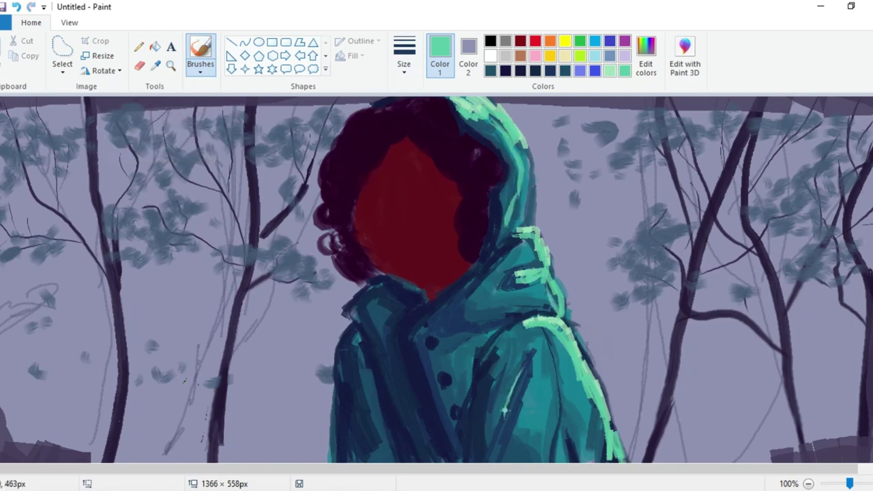
# Paint sea-green accents in the sleeve crease, down the sleeve's inner fold and on the two upper buttons
pyautogui.moveTo(505, 411); pyautogui.dragTo(517, 407)
pyautogui.moveTo(558, 351); pyautogui.dragTo(560, 461)
pyautogui.moveTo(431, 338); pyautogui.dragTo(437, 343)
pyautogui.moveTo(444, 377); pyautogui.dragTo(450, 382)
# Deepen the collar, front opening and left sleeve with progressively darker navy shadow strokes
pyautogui.click(505, 71)
pyautogui.moveTo(377, 285)
pyautogui.mouseDown()
pyautogui.moveTo(344, 319)
pyautogui.moveTo(394, 398)
pyautogui.moveTo(403, 463)
pyautogui.mouseUp()
pyautogui.click(646, 56)
pyautogui.moveTo(433, 300); pyautogui.dragTo(443, 463)
pyautogui.moveTo(354, 333)
pyautogui.mouseDown()
pyautogui.moveTo(335, 461)
pyautogui.moveTo(386, 447)
pyautogui.mouseUp()
pyautogui.click(646, 55)
pyautogui.moveTo(333, 410); pyautogui.dragTo(332, 461)
pyautogui.moveTo(382, 283); pyautogui.dragTo(414, 303)
pyautogui.moveTo(480, 264); pyautogui.dragTo(441, 304)
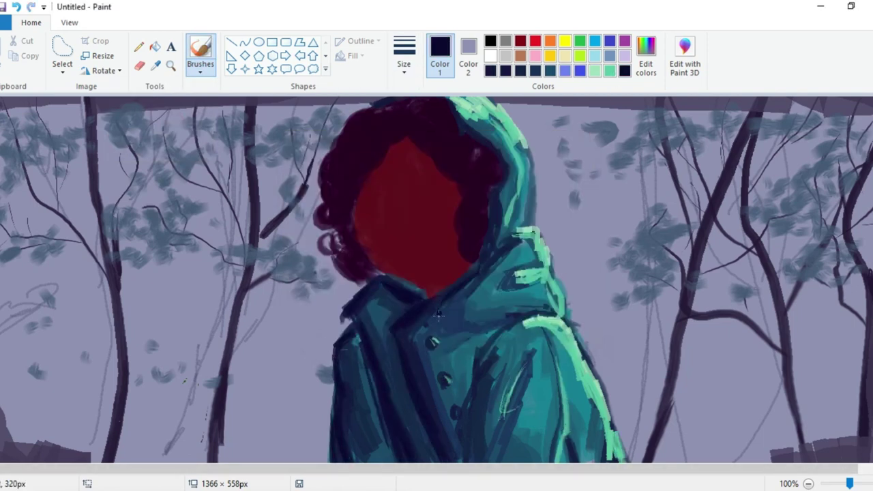
# Outline the hood's lower edge, its inner fold and the front panel's creases in the darkest navy
pyautogui.moveTo(509, 327); pyautogui.dragTo(436, 335)
pyautogui.moveTo(524, 233); pyautogui.dragTo(480, 272)
pyautogui.moveTo(455, 315); pyautogui.dragTo(412, 342)
pyautogui.moveTo(355, 384); pyautogui.dragTo(388, 461)
pyautogui.moveTo(460, 376); pyautogui.dragTo(472, 461)
# Sample a dark plum from the hair area and paint curl strokes on both sides of the face
pyautogui.click(156, 66)
pyautogui.click(430, 151)
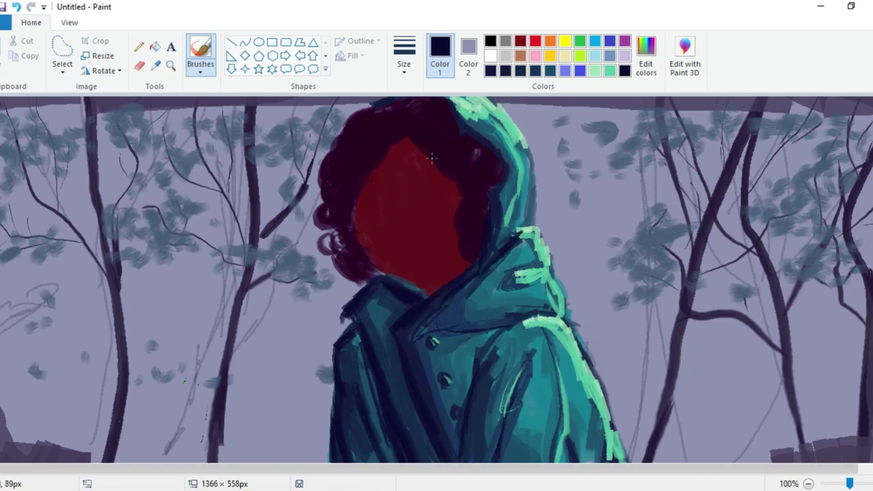
pyautogui.moveTo(466, 130); pyautogui.dragTo(477, 158)
pyautogui.moveTo(456, 224); pyautogui.dragTo(451, 241)
pyautogui.moveTo(329, 231); pyautogui.dragTo(343, 263)
# Mix a near-black navy (RGB 1, 4, 27) and paint curl shadows around the face and along the hair's left side
pyautogui.click(646, 56)
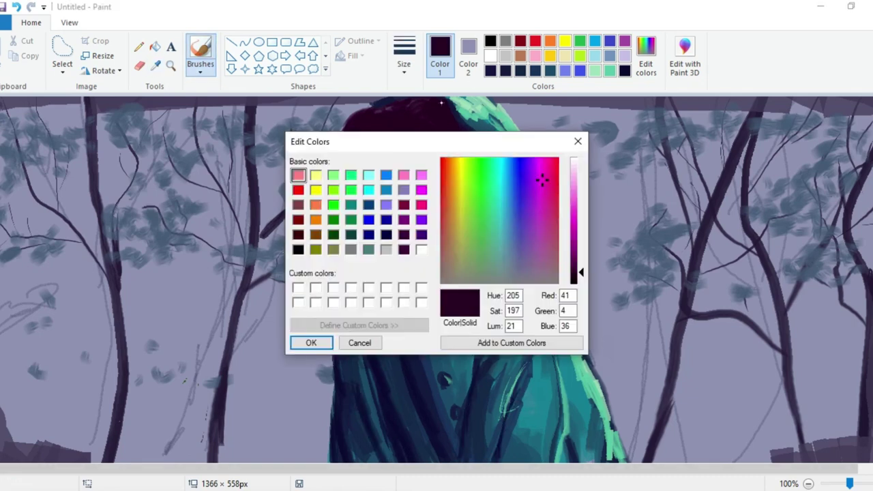
pyautogui.click(531, 188)
pyautogui.moveTo(532, 188); pyautogui.dragTo(521, 170)
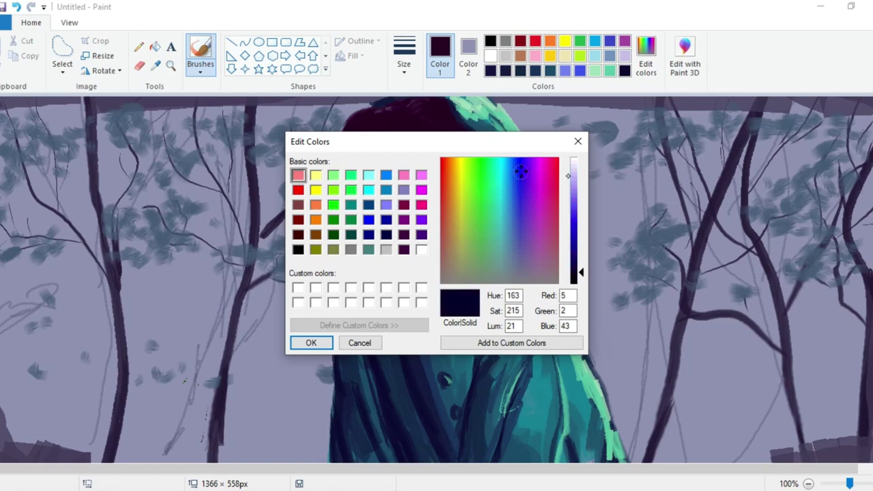
pyautogui.click(517, 165)
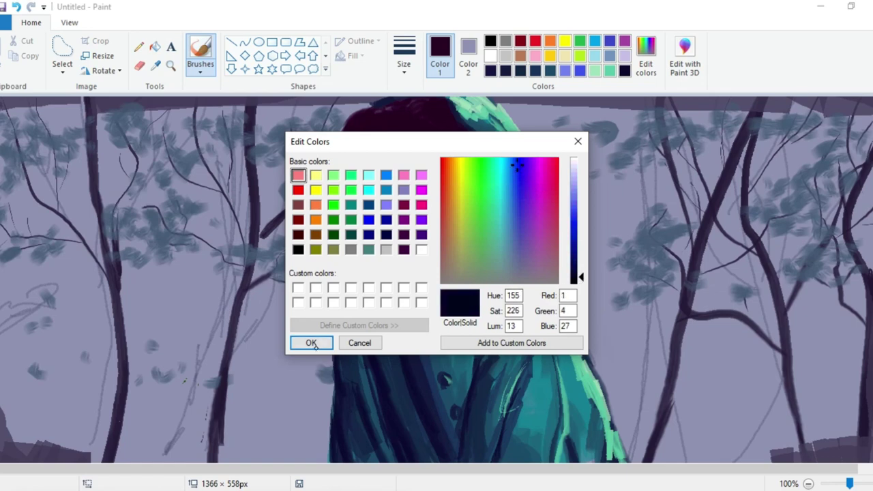
pyautogui.click(311, 343)
pyautogui.moveTo(366, 172); pyautogui.dragTo(352, 239)
pyautogui.moveTo(410, 141); pyautogui.dragTo(459, 197)
pyautogui.click(201, 58)
pyautogui.moveTo(339, 193)
pyautogui.mouseDown()
pyautogui.moveTo(341, 250)
pyautogui.moveTo(354, 279)
pyautogui.mouseUp()
pyautogui.moveTo(326, 212); pyautogui.dragTo(333, 258)
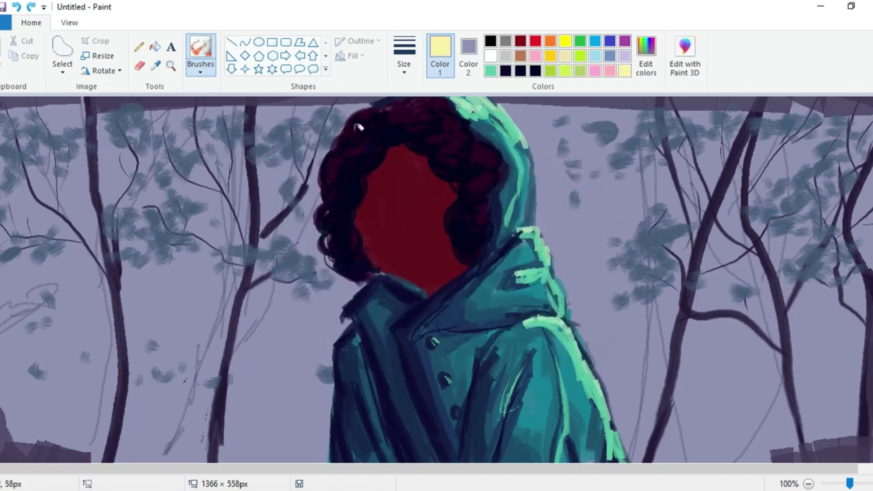
# Spray pale yellow speckles along the hair's crown and right side, adding a few with the thinnest size
pyautogui.moveTo(326, 181)
pyautogui.mouseDown()
pyautogui.moveTo(359, 113)
pyautogui.moveTo(433, 113)
pyautogui.moveTo(440, 121)
pyautogui.mouseUp()
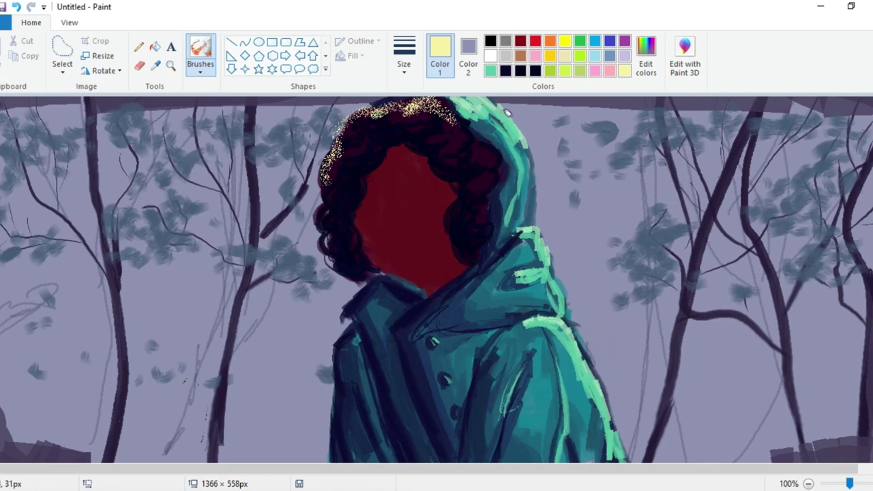
pyautogui.moveTo(444, 123); pyautogui.dragTo(493, 193)
pyautogui.click(404, 58)
pyautogui.click(384, 97)
pyautogui.moveTo(476, 157); pyautogui.dragTo(482, 170)
# Spray pale yellow speckles on the lower right curls and across the crown with the third brush size
pyautogui.click(404, 61)
pyautogui.click(396, 149)
pyautogui.moveTo(484, 207); pyautogui.dragTo(485, 225)
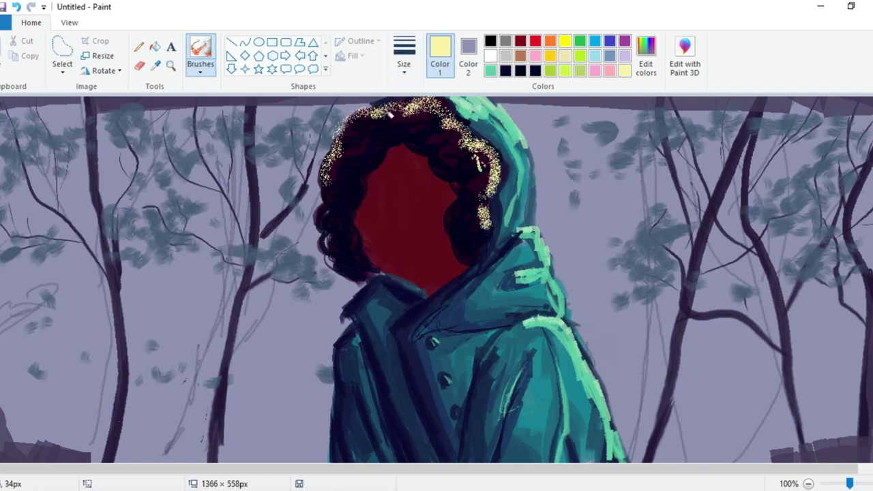
pyautogui.moveTo(346, 134); pyautogui.dragTo(369, 126)
pyautogui.moveTo(392, 123)
pyautogui.mouseDown()
pyautogui.moveTo(450, 140)
pyautogui.moveTo(473, 195)
pyautogui.mouseUp()
# Change the brush type and thicken the pale yellow highlights across the hair's crown
pyautogui.click(208, 73)
pyautogui.click(171, 131)
pyautogui.moveTo(411, 107)
pyautogui.mouseDown()
pyautogui.moveTo(445, 112)
pyautogui.moveTo(487, 142)
pyautogui.mouseUp()
pyautogui.moveTo(347, 126)
pyautogui.mouseDown()
pyautogui.moveTo(427, 107)
pyautogui.moveTo(390, 116)
pyautogui.moveTo(457, 124)
pyautogui.mouseUp()
pyautogui.click(155, 66)
pyautogui.click(366, 117)
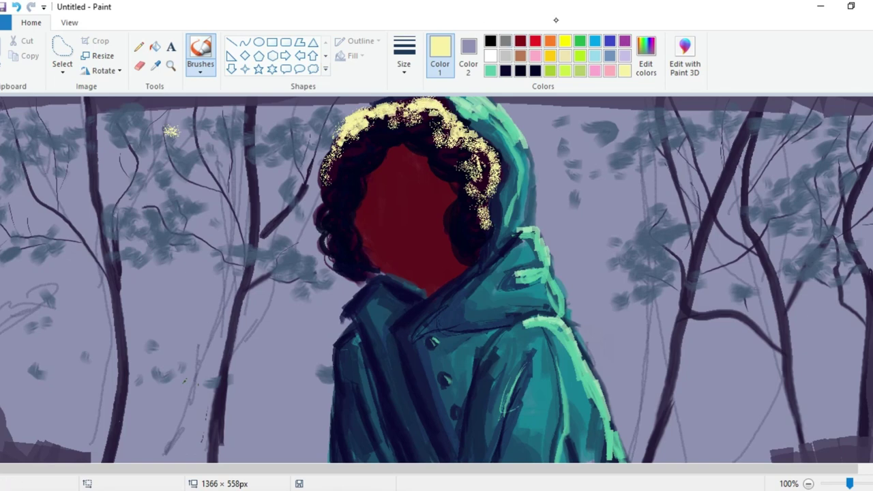
pyautogui.click(536, 70)
pyautogui.click(646, 58)
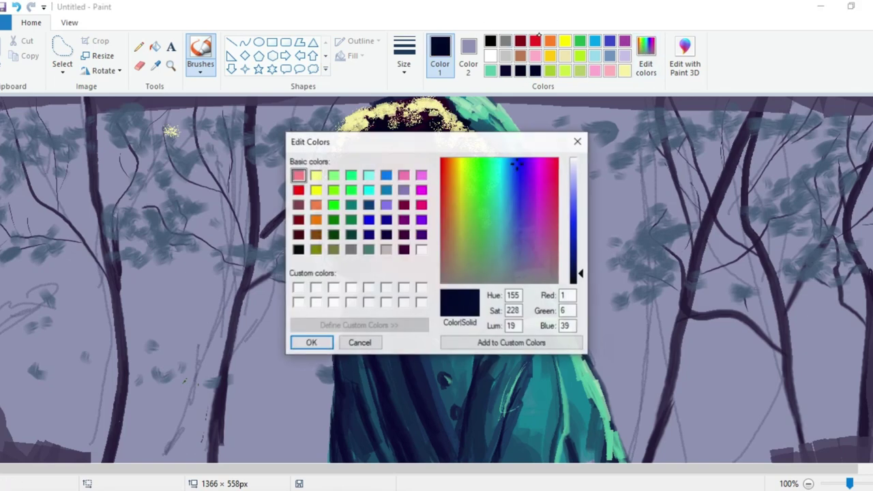
pyautogui.click(535, 169)
pyautogui.click(578, 141)
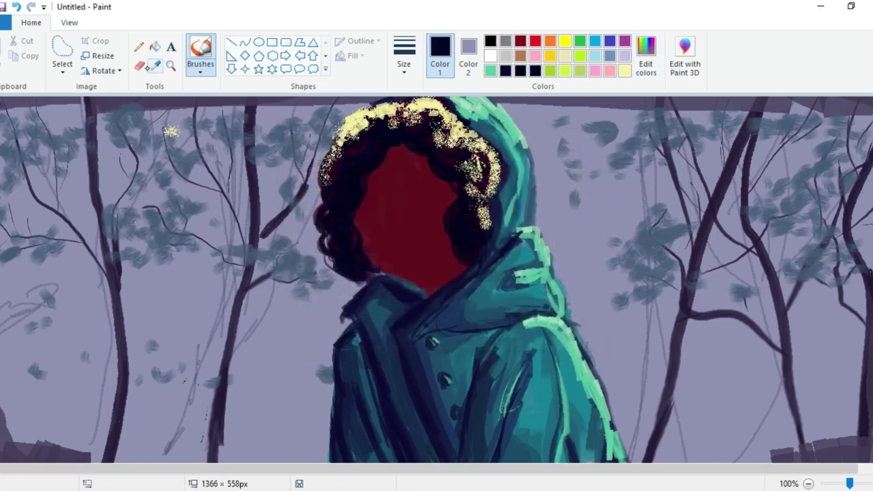
# Sample dark plum from the hair and paint curl strokes over the yellow speckles on the crown and right side
pyautogui.click(156, 66)
pyautogui.click(363, 149)
pyautogui.moveTo(360, 135)
pyautogui.mouseDown()
pyautogui.moveTo(349, 131)
pyautogui.moveTo(360, 133)
pyautogui.mouseUp()
pyautogui.moveTo(454, 139)
pyautogui.mouseDown()
pyautogui.moveTo(467, 167)
pyautogui.moveTo(492, 188)
pyautogui.mouseUp()
pyautogui.moveTo(451, 141)
pyautogui.mouseDown()
pyautogui.moveTo(441, 133)
pyautogui.moveTo(442, 115)
pyautogui.mouseUp()
# Break up the yellow crown highlights with dark plum strokes in the third brush size
pyautogui.click(404, 55)
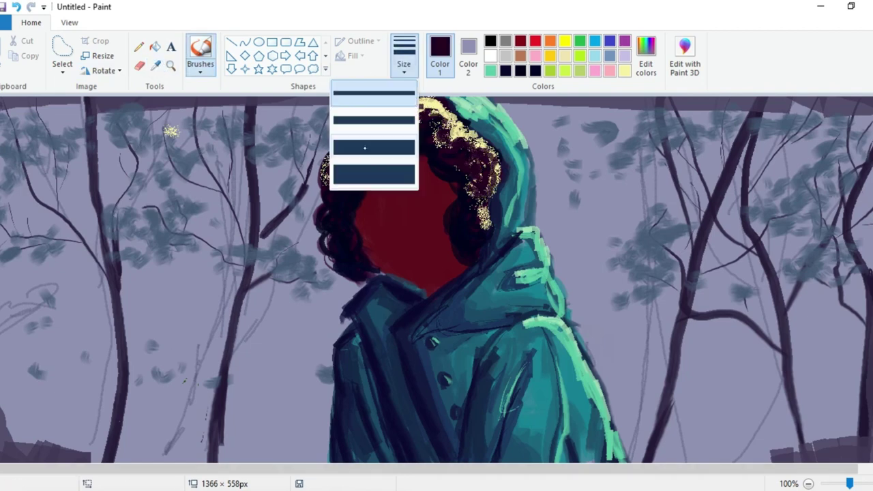
pyautogui.click(364, 146)
pyautogui.moveTo(352, 131); pyautogui.dragTo(369, 120)
pyautogui.moveTo(428, 115); pyautogui.dragTo(453, 132)
# Sample a near-black hair tone and darken the left curls, right curls and hairline with the largest brush size
pyautogui.click(404, 56)
pyautogui.click(369, 174)
pyautogui.click(155, 66)
pyautogui.click(353, 191)
pyautogui.moveTo(378, 109); pyautogui.dragTo(330, 164)
pyautogui.moveTo(480, 159); pyautogui.dragTo(466, 164)
pyautogui.moveTo(408, 147)
pyautogui.mouseDown()
pyautogui.moveTo(390, 151)
pyautogui.moveTo(389, 134)
pyautogui.mouseUp()
# Sample the yellow from the hair highlight and switch to the Airbrush
pyautogui.click(156, 67)
pyautogui.click(388, 109)
pyautogui.click(201, 66)
pyautogui.click(175, 123)
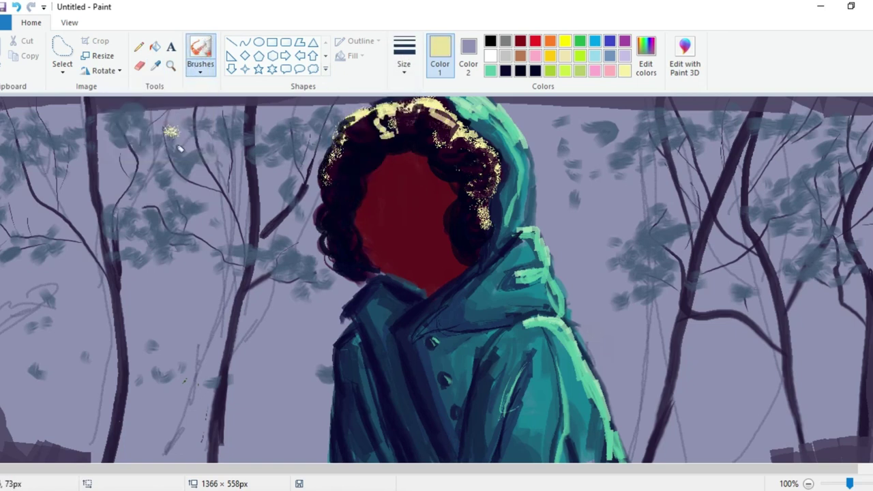
# Cover the stray yellow speckle among the background branches with the sampled background colour
pyautogui.click(156, 66)
pyautogui.click(184, 138)
pyautogui.moveTo(178, 128); pyautogui.dragTo(166, 133)
# Airbrush pale yellow speckles onto the crown and the curls on both sides of the face
pyautogui.click(201, 66)
pyautogui.click(175, 123)
pyautogui.click(156, 66)
pyautogui.moveTo(442, 136); pyautogui.dragTo(467, 141)
pyautogui.moveTo(431, 115); pyautogui.dragTo(356, 129)
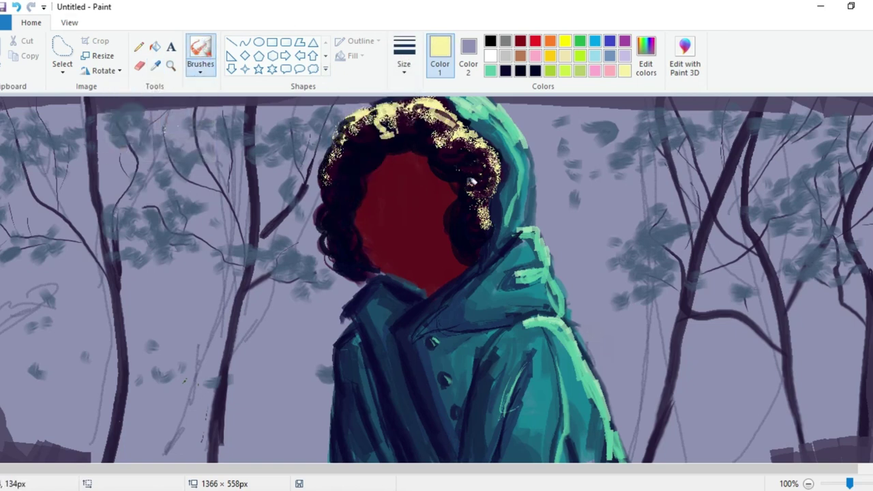
pyautogui.click(464, 232)
pyautogui.moveTo(367, 159); pyautogui.dragTo(338, 172)
# Airbrush a sampled near-black tone over the upper left curls and the crown's yellow speckles
pyautogui.click(201, 66)
pyautogui.click(175, 120)
pyautogui.click(156, 66)
pyautogui.click(350, 142)
pyautogui.moveTo(350, 141); pyautogui.dragTo(333, 157)
pyautogui.moveTo(379, 129); pyautogui.dragTo(402, 121)
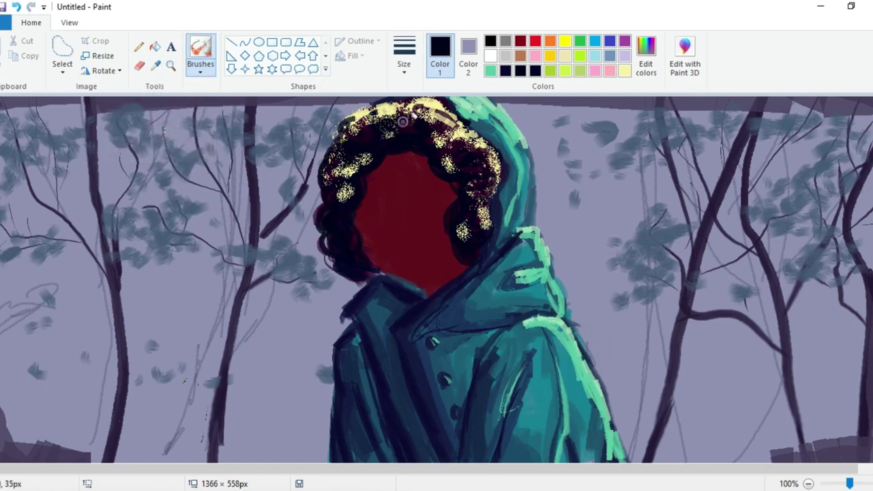
# Sample a dark hair tone and spray it over the yellow speckles on the left curls
pyautogui.click(156, 66)
pyautogui.click(450, 149)
pyautogui.moveTo(364, 158)
pyautogui.mouseDown()
pyautogui.moveTo(337, 175)
pyautogui.moveTo(343, 200)
pyautogui.mouseUp()
# Sample a dark plum from the crown and spray it across the top and upper right curls
pyautogui.click(156, 66)
pyautogui.click(436, 107)
pyautogui.moveTo(396, 116)
pyautogui.mouseDown()
pyautogui.moveTo(348, 138)
pyautogui.moveTo(395, 114)
pyautogui.mouseUp()
pyautogui.moveTo(420, 117)
pyautogui.mouseDown()
pyautogui.moveTo(435, 120)
pyautogui.moveTo(440, 165)
pyautogui.moveTo(486, 165)
pyautogui.moveTo(493, 179)
pyautogui.mouseUp()
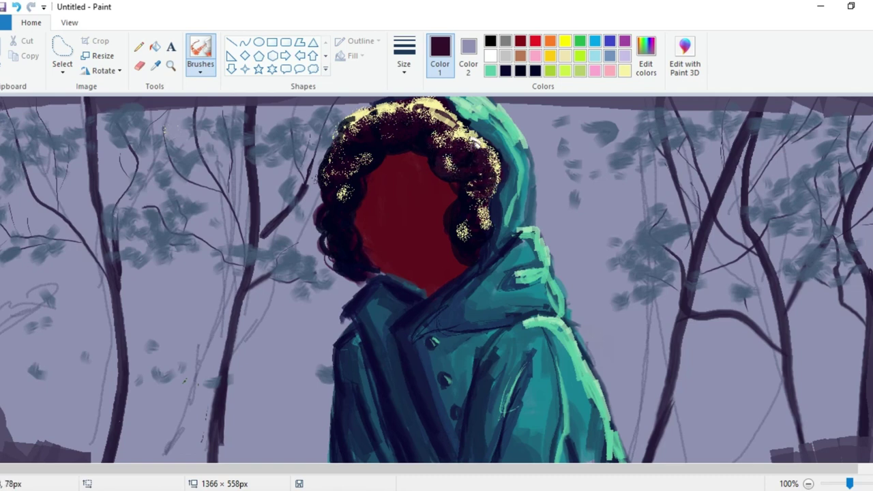
# Spray dark plum over the lower right curls and the curls down the hair's left side
pyautogui.moveTo(478, 207)
pyautogui.mouseDown()
pyautogui.moveTo(486, 210)
pyautogui.moveTo(461, 228)
pyautogui.moveTo(487, 210)
pyautogui.moveTo(460, 222)
pyautogui.mouseUp()
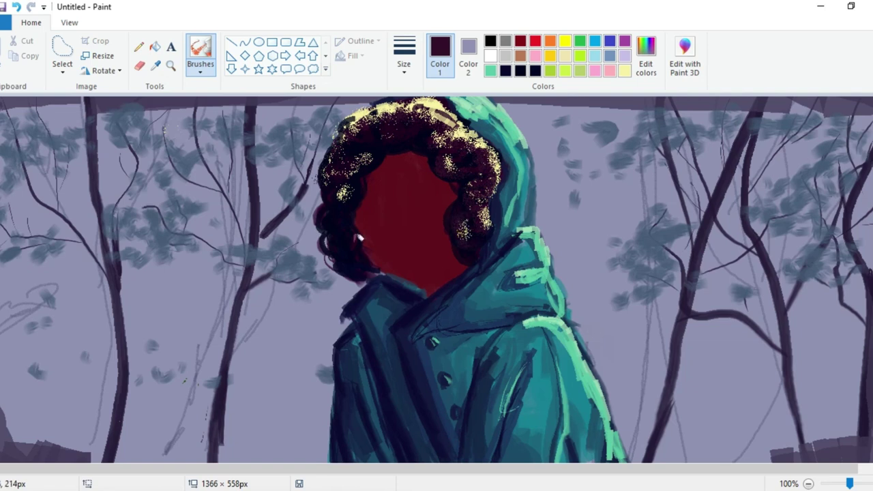
pyautogui.moveTo(334, 221); pyautogui.dragTo(330, 240)
pyautogui.moveTo(347, 254); pyautogui.dragTo(350, 260)
pyautogui.moveTo(342, 189); pyautogui.dragTo(339, 204)
pyautogui.moveTo(360, 155); pyautogui.dragTo(367, 165)
pyautogui.moveTo(345, 263); pyautogui.dragTo(352, 275)
# Sample dark hair tones and spray them along the hair's outer left edge and upper left curls
pyautogui.click(156, 66)
pyautogui.click(354, 183)
pyautogui.click(155, 66)
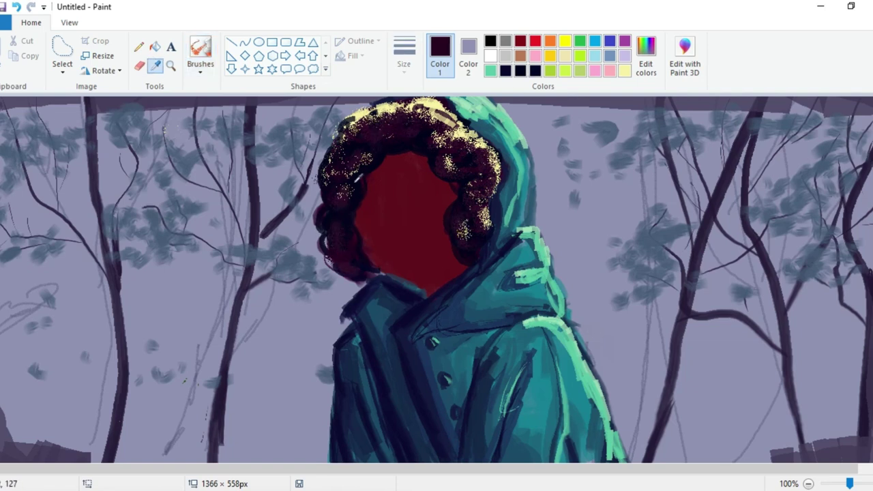
pyautogui.click(357, 182)
pyautogui.moveTo(331, 149); pyautogui.dragTo(345, 278)
pyautogui.click(155, 66)
pyautogui.click(365, 161)
pyautogui.moveTo(367, 160); pyautogui.dragTo(356, 171)
# Try a pale yellow spray stroke on the upper left curl and undo it
pyautogui.click(625, 71)
pyautogui.moveTo(363, 163); pyautogui.dragTo(355, 172)
pyautogui.hotkey('ctrl', 'z')
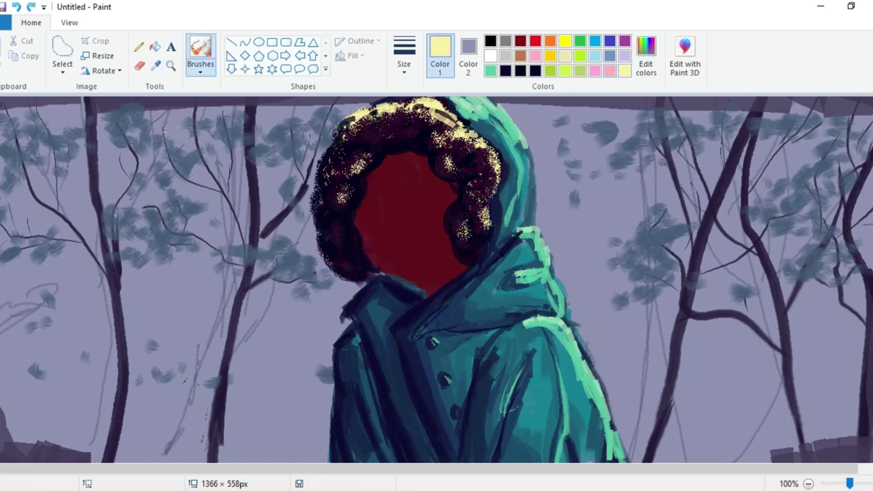
# Spray speckles in two custom pink tones on the left curls and across the hair above the forehead
pyautogui.click(610, 71)
pyautogui.moveTo(334, 232); pyautogui.dragTo(340, 249)
pyautogui.click(156, 66)
pyautogui.click(349, 168)
pyautogui.click(594, 71)
pyautogui.moveTo(374, 139); pyautogui.dragTo(385, 136)
pyautogui.moveTo(405, 133); pyautogui.dragTo(422, 138)
# Sample a near-black hair tone and spray it around the pink and yellow speckles to tone them down
pyautogui.click(156, 66)
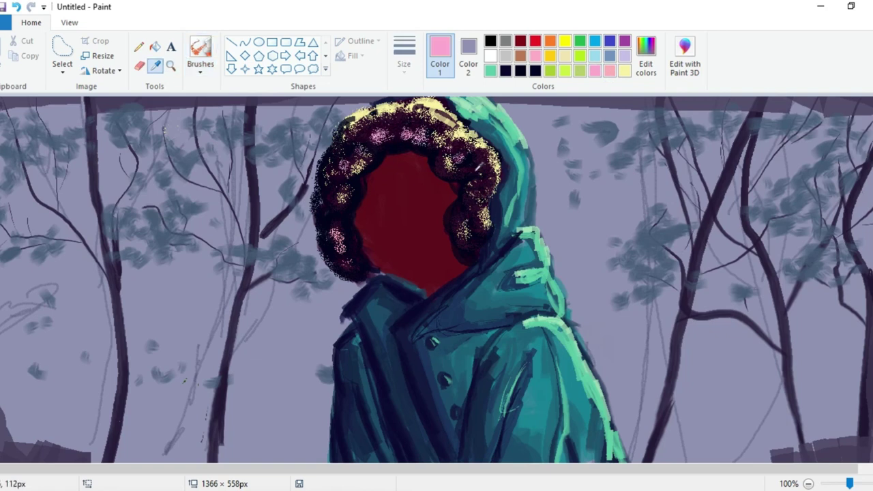
pyautogui.click(473, 158)
pyautogui.moveTo(452, 171)
pyautogui.mouseDown()
pyautogui.moveTo(460, 158)
pyautogui.moveTo(446, 161)
pyautogui.mouseUp()
pyautogui.moveTo(408, 136)
pyautogui.mouseDown()
pyautogui.moveTo(369, 138)
pyautogui.moveTo(357, 167)
pyautogui.mouseUp()
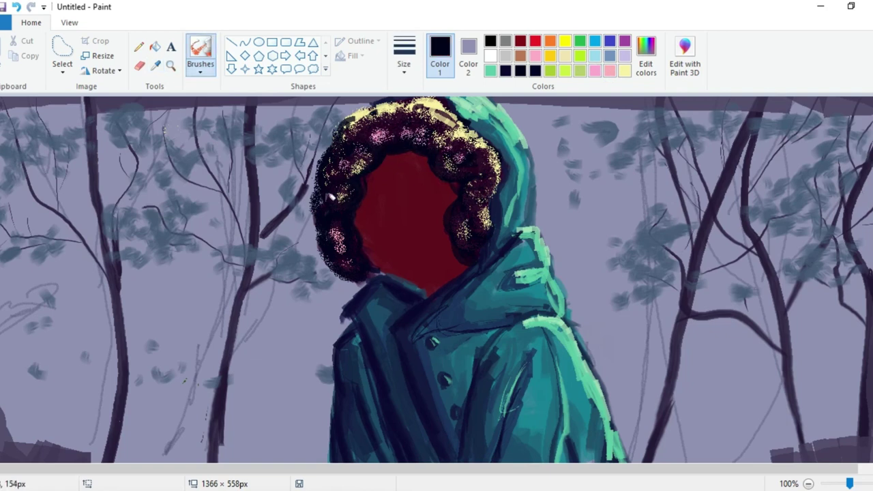
# Spray more of the near-black tone over the hair's lower left curls and switch to the Marker brush
pyautogui.moveTo(328, 198); pyautogui.dragTo(346, 263)
pyautogui.moveTo(325, 237); pyautogui.dragTo(351, 257)
pyautogui.click(209, 67)
pyautogui.click(175, 120)
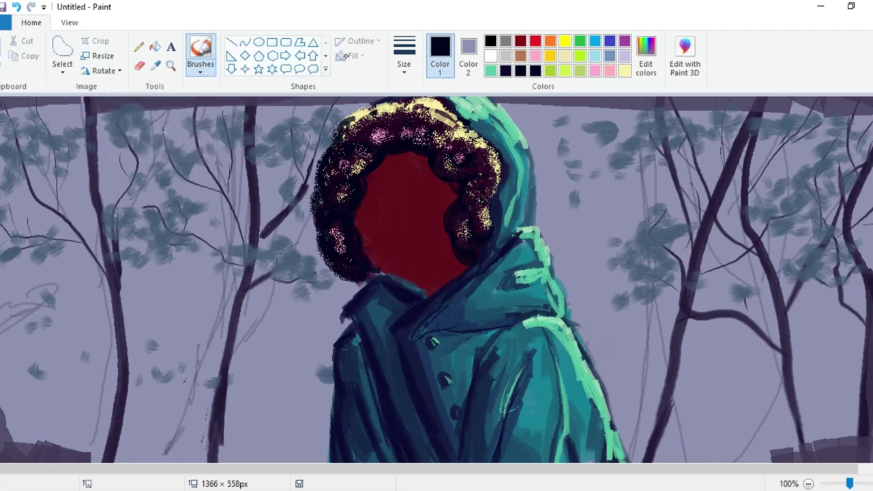
# Switch to the Natural pencil brush and sample the dark red of the face
pyautogui.click(201, 66)
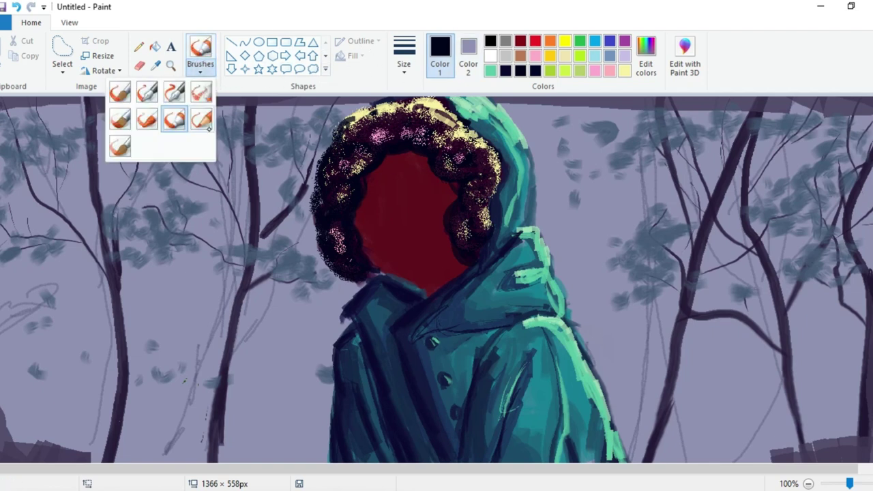
pyautogui.click(201, 64)
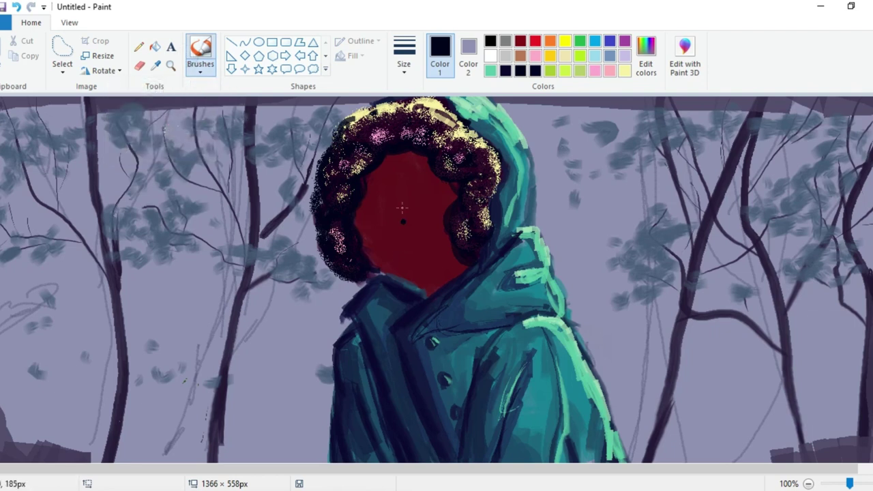
pyautogui.click(201, 67)
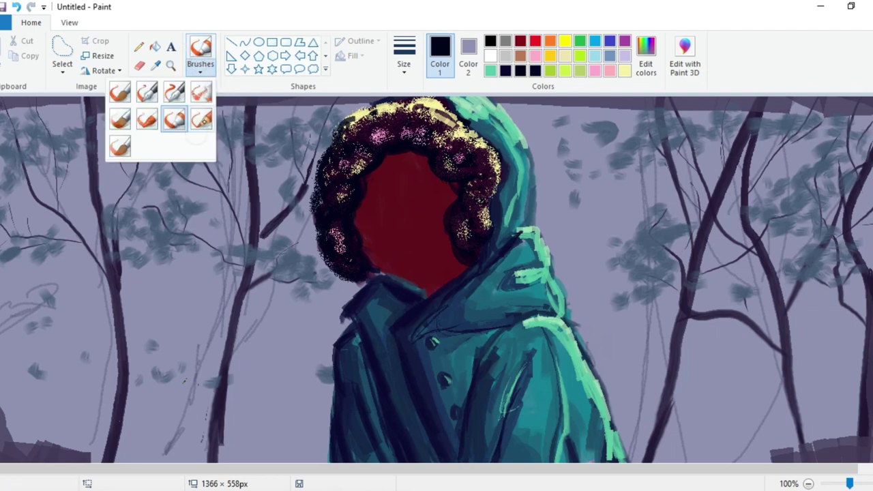
pyautogui.click(202, 121)
pyautogui.click(156, 65)
pyautogui.click(406, 168)
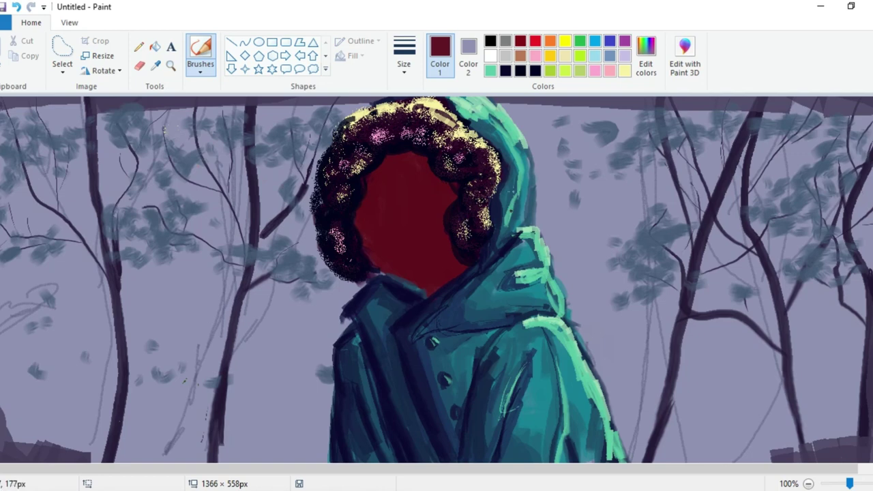
# Darken the sampled red to RGB 57, 13, 20, and darken it once more to a near-black maroon
pyautogui.click(646, 58)
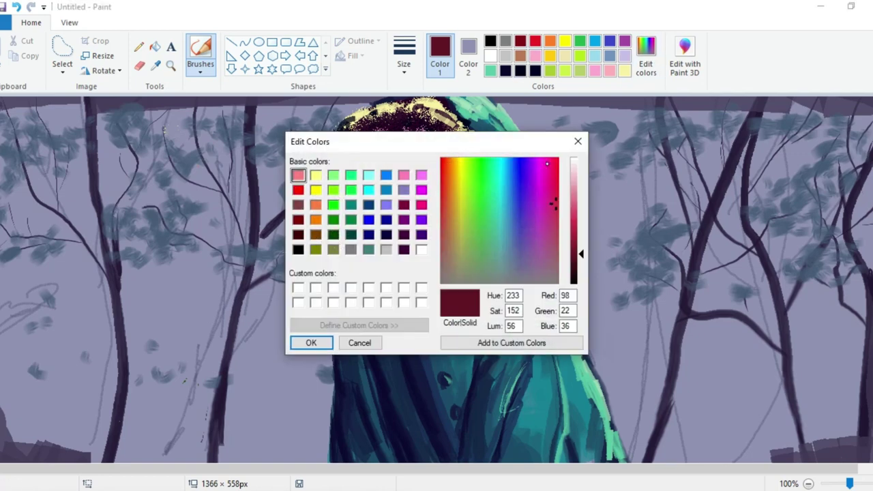
pyautogui.click(575, 267)
pyautogui.click(312, 342)
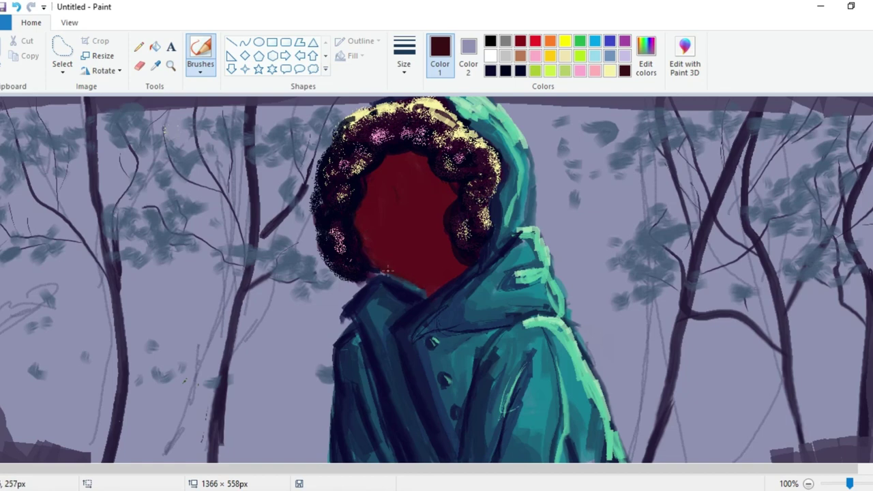
pyautogui.click(651, 77)
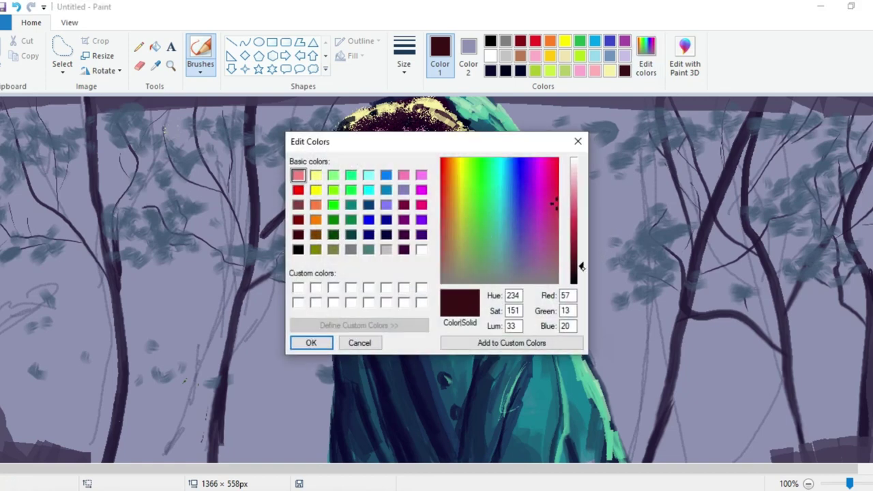
pyautogui.click(578, 271)
pyautogui.click(308, 342)
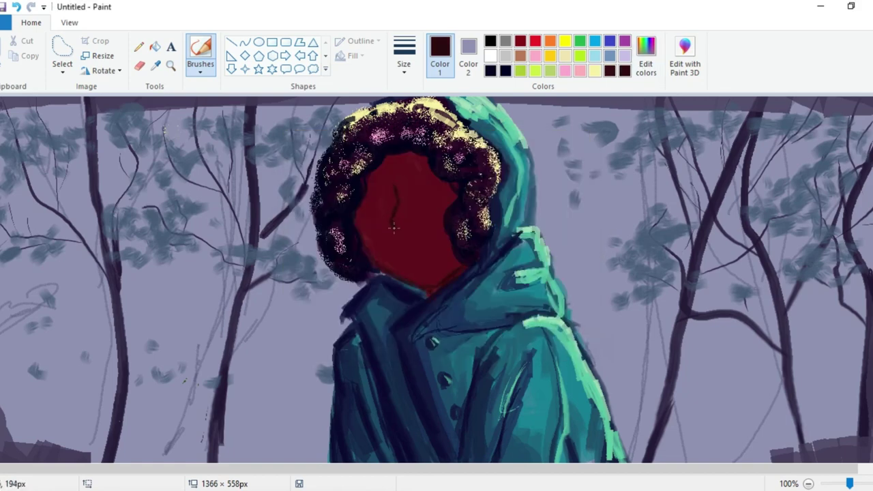
# Try sketching the nose and eyes in dark maroon, flipping the picture horizontally to check the face
pyautogui.moveTo(394, 228); pyautogui.dragTo(404, 232)
pyautogui.hotkey('ctrl', 'z')
pyautogui.moveTo(411, 194); pyautogui.dragTo(435, 183)
pyautogui.moveTo(380, 190); pyautogui.dragTo(377, 199)
pyautogui.hotkey('ctrl', 'z')
pyautogui.click(103, 71)
pyautogui.click(126, 148)
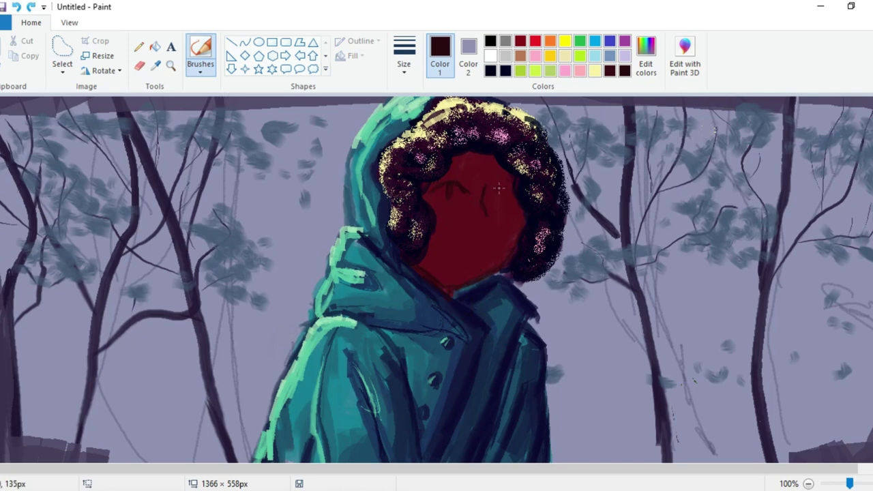
pyautogui.moveTo(501, 192); pyautogui.dragTo(501, 204)
# Paint over the trial facial sketch with the sampled face red and flip the picture back horizontally
pyautogui.click(200, 69)
pyautogui.click(118, 91)
pyautogui.click(156, 66)
pyautogui.click(503, 210)
pyautogui.moveTo(484, 214)
pyautogui.mouseDown()
pyautogui.moveTo(452, 185)
pyautogui.moveTo(434, 187)
pyautogui.mouseUp()
pyautogui.click(102, 70)
pyautogui.click(124, 144)
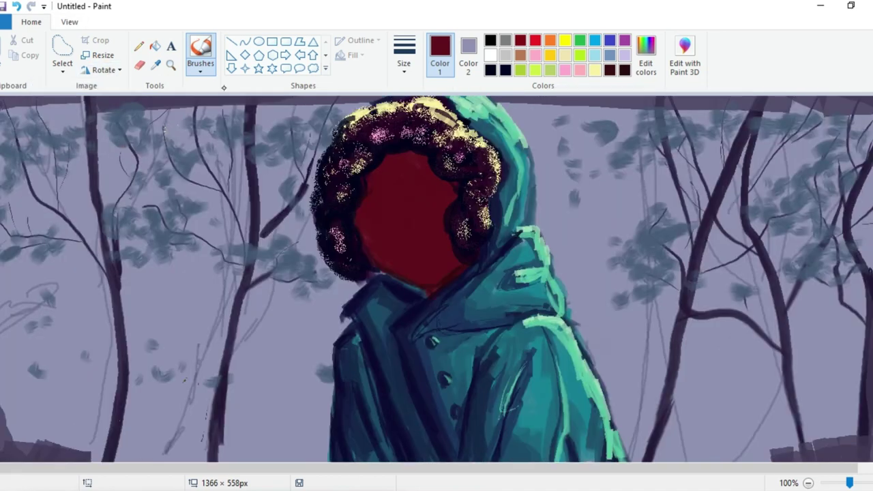
# Sketch the eyes, brow, nose and mouth on the face with the Natural pencil in near-black maroon, undoing stray strokes
pyautogui.click(200, 67)
pyautogui.click(202, 118)
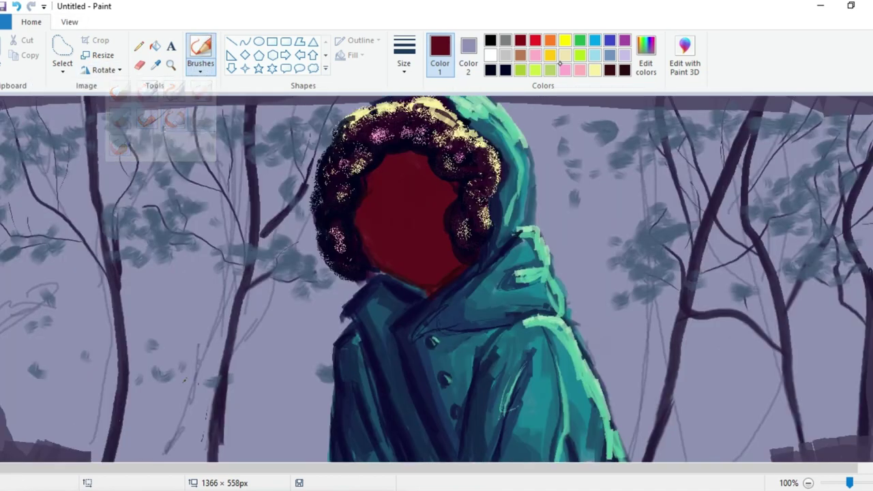
pyautogui.click(624, 70)
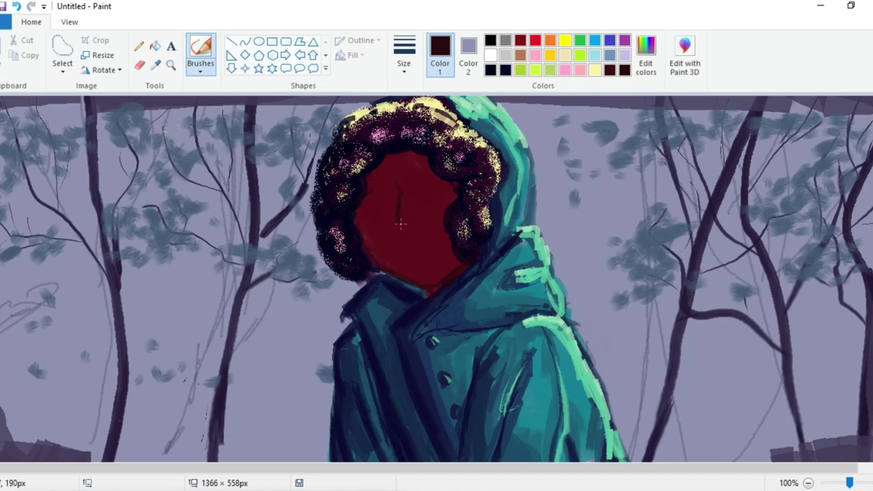
pyautogui.hotkey('ctrl', 'z')
pyautogui.moveTo(413, 221); pyautogui.dragTo(392, 228)
pyautogui.moveTo(417, 187)
pyautogui.mouseDown()
pyautogui.moveTo(431, 180)
pyautogui.moveTo(447, 186)
pyautogui.mouseUp()
pyautogui.hotkey('ctrl', 'z')
# Sample dark hair tones, strengthen the mouth line, and darken the curls beside the right cheek
pyautogui.click(156, 65)
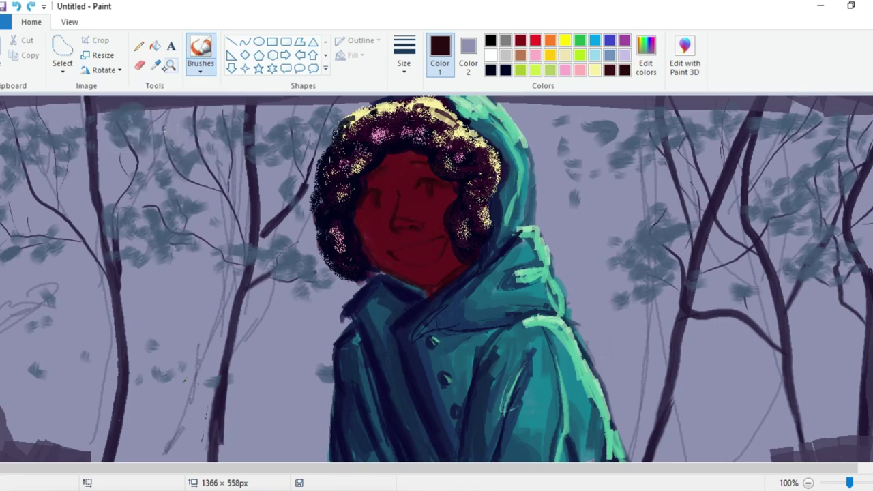
pyautogui.click(361, 131)
pyautogui.moveTo(395, 249)
pyautogui.mouseDown()
pyautogui.moveTo(442, 238)
pyautogui.moveTo(424, 266)
pyautogui.mouseUp()
pyautogui.click(156, 65)
pyautogui.click(458, 247)
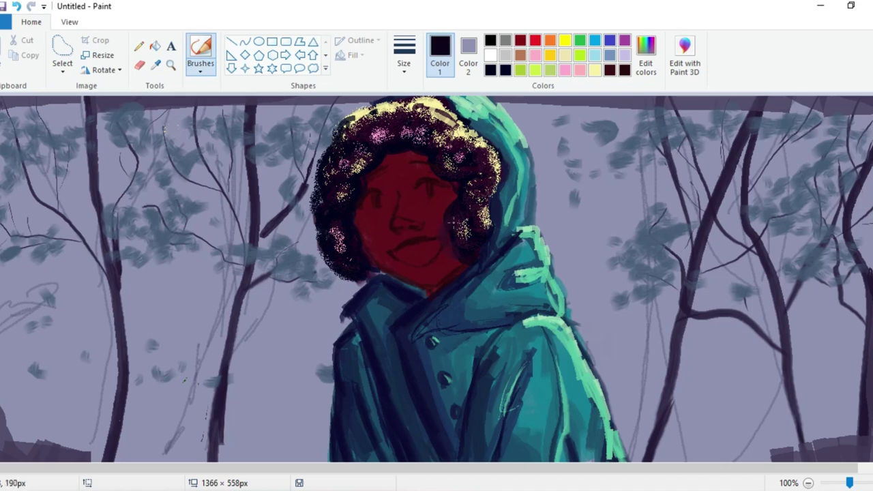
pyautogui.moveTo(447, 224); pyautogui.dragTo(450, 255)
# Mix a light violet-pink of RGB 230, 139, 237 and paint both eye shapes with the Marker brush
pyautogui.click(156, 65)
pyautogui.click(373, 200)
pyautogui.click(200, 64)
pyautogui.click(595, 70)
pyautogui.click(646, 55)
pyautogui.click(538, 190)
pyautogui.moveTo(580, 181); pyautogui.dragTo(581, 191)
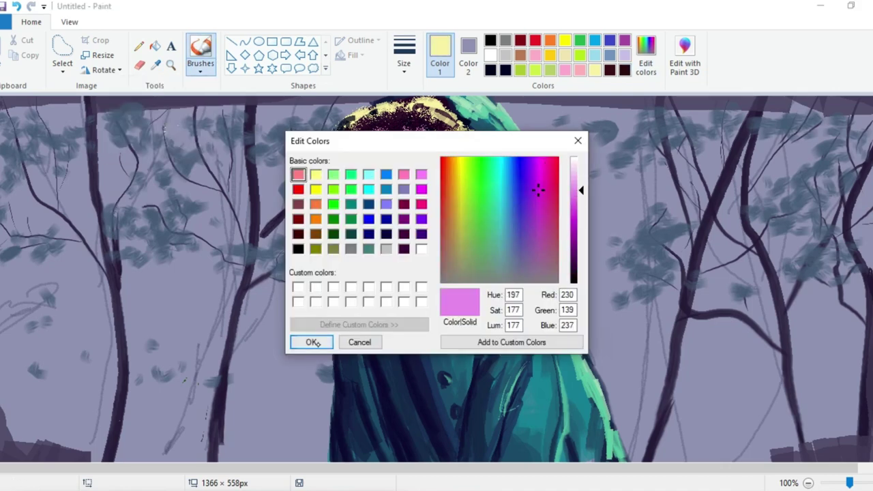
pyautogui.click(314, 344)
pyautogui.moveTo(368, 205); pyautogui.dragTo(440, 187)
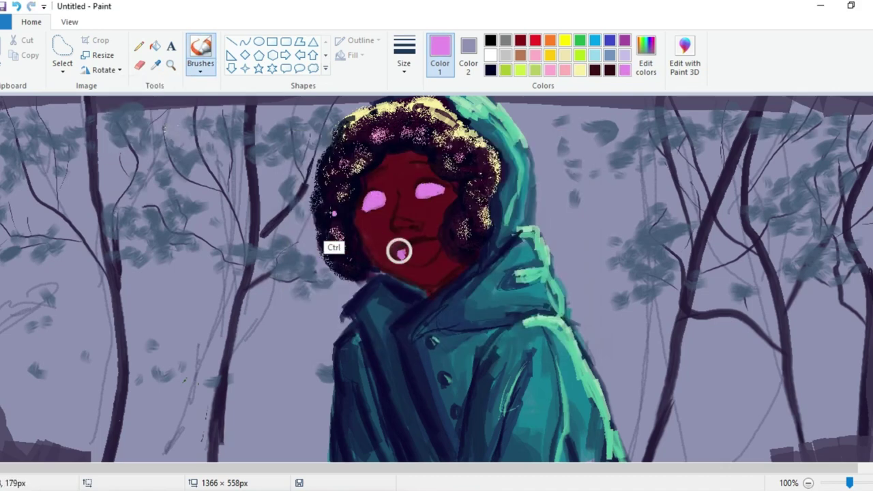
# Undo the stray mouth dab, outline an open smiling mouth in the violet-pink, and flood-fill it
pyautogui.click(200, 68)
pyautogui.click(117, 89)
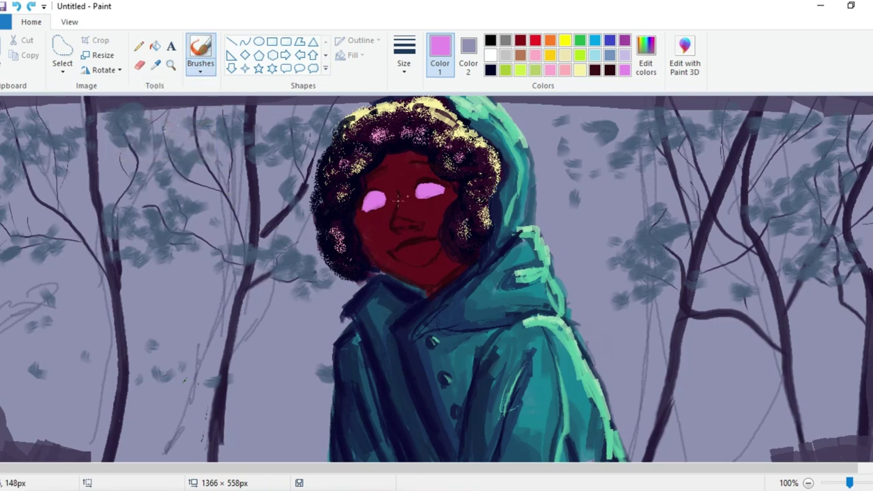
pyautogui.hotkey('ctrl', 'z')
pyautogui.moveTo(398, 251)
pyautogui.mouseDown()
pyautogui.moveTo(432, 253)
pyautogui.moveTo(395, 254)
pyautogui.mouseUp()
pyautogui.click(155, 46)
pyautogui.click(421, 252)
# Refine the eyelids, mouth corner and irises with thin strokes in dark maroon
pyautogui.click(200, 68)
pyautogui.click(118, 89)
pyautogui.click(200, 69)
pyautogui.click(145, 89)
pyautogui.click(610, 70)
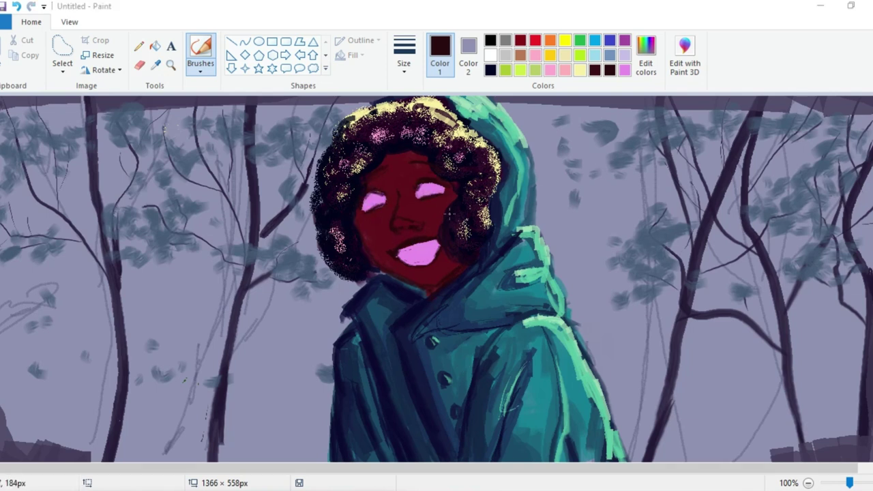
pyautogui.click(398, 255)
pyautogui.moveTo(375, 197); pyautogui.dragTo(376, 205)
pyautogui.moveTo(428, 185); pyautogui.dragTo(432, 195)
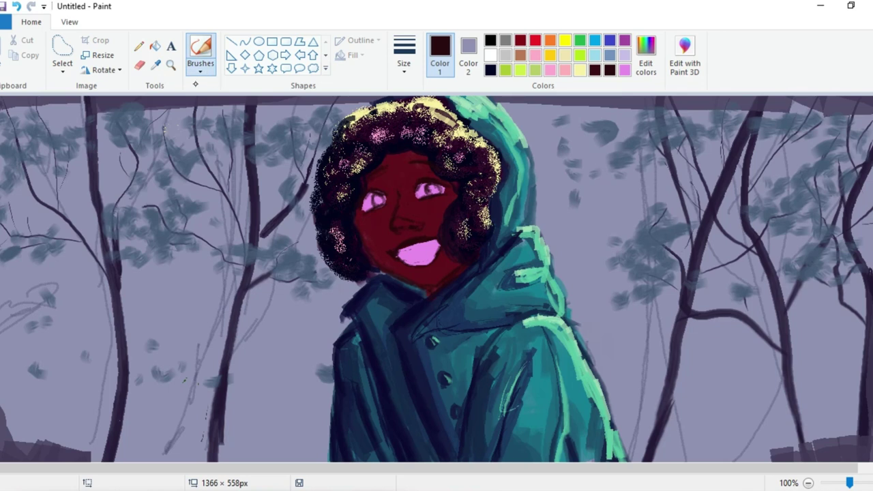
# Switch to the Marker brush, sample the green of the coat's right shoulder edge, and choose the second brush size
pyautogui.click(200, 70)
pyautogui.click(175, 119)
pyautogui.click(200, 70)
pyautogui.click(175, 120)
pyautogui.click(156, 65)
pyautogui.click(582, 375)
pyautogui.click(404, 58)
pyautogui.click(373, 126)
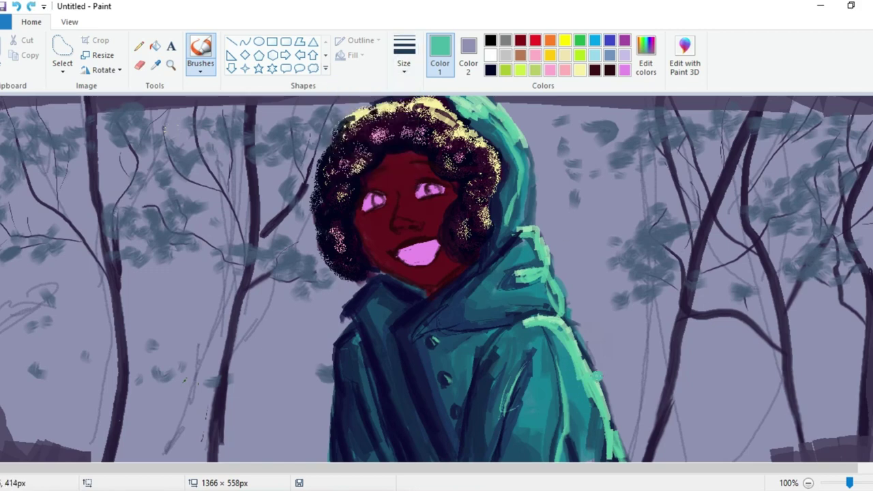
# Adjust the sampled green to a custom teal and paint a patch of it on the lower right sleeve
pyautogui.click(646, 58)
pyautogui.click(308, 351)
pyautogui.click(646, 58)
pyautogui.click(308, 351)
pyautogui.moveTo(585, 399); pyautogui.dragTo(583, 419)
# Sample darker coat tones and touch up the lower right sleeve fold and the collar
pyautogui.click(156, 65)
pyautogui.click(540, 455)
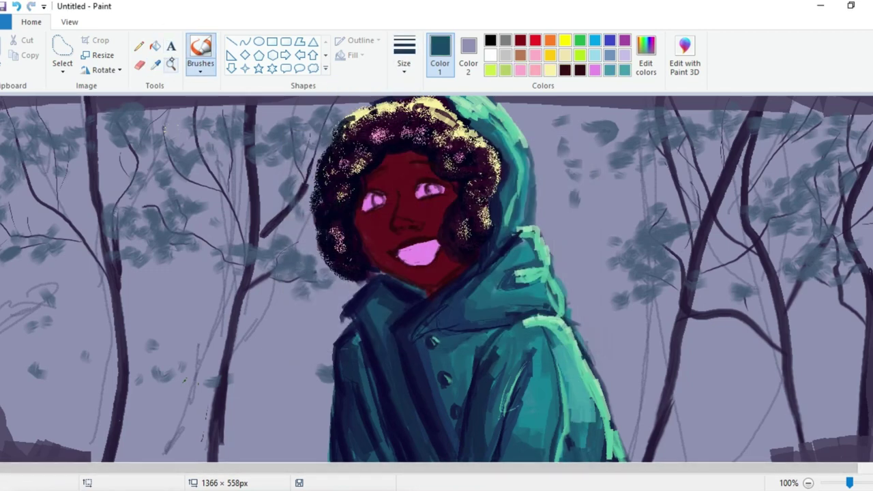
pyautogui.click(156, 65)
pyautogui.click(570, 447)
pyautogui.moveTo(570, 443); pyautogui.dragTo(577, 459)
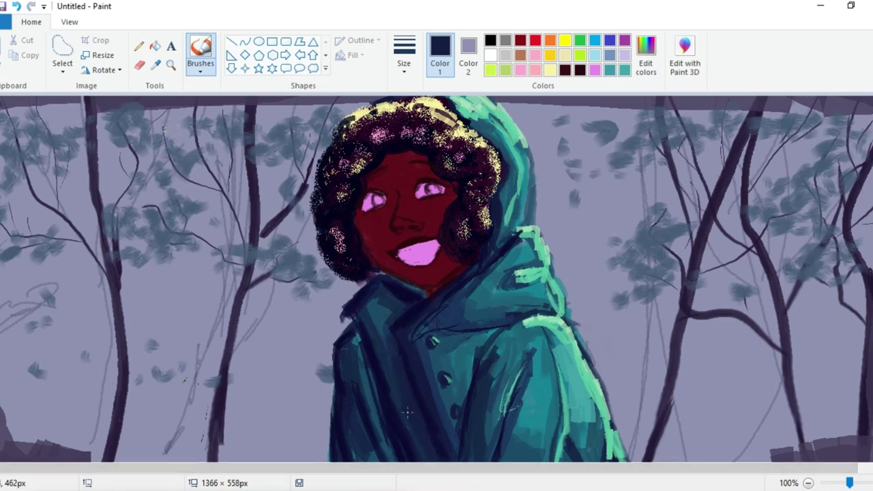
pyautogui.moveTo(382, 318); pyautogui.dragTo(385, 323)
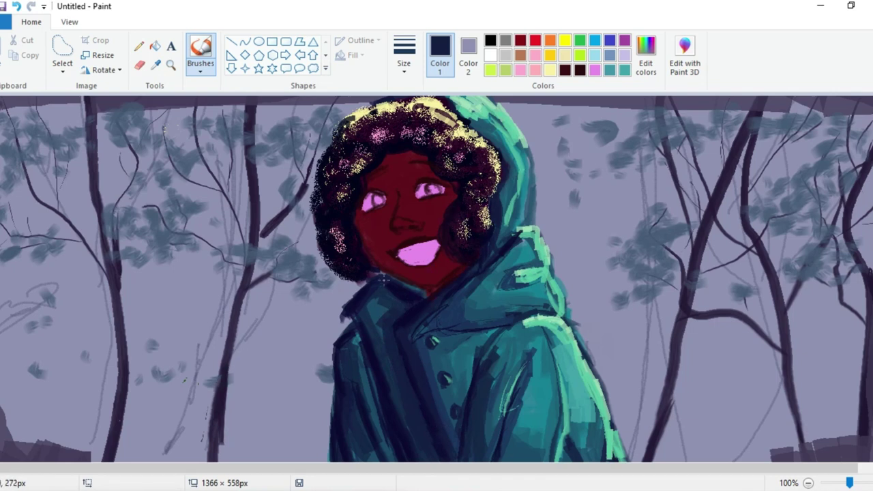
# Sample the dark navy beside the collar and deepen the folds down the coat's front and along the button line
pyautogui.click(156, 64)
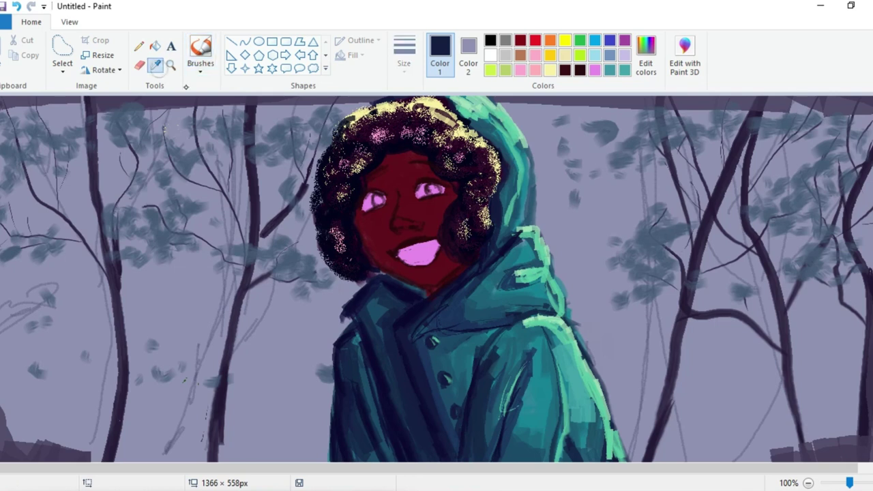
pyautogui.click(414, 310)
pyautogui.moveTo(386, 326)
pyautogui.mouseDown()
pyautogui.moveTo(400, 318)
pyautogui.moveTo(424, 401)
pyautogui.mouseUp()
pyautogui.moveTo(361, 389); pyautogui.dragTo(394, 461)
pyautogui.moveTo(470, 373); pyautogui.dragTo(457, 459)
# Sample navy and lighter blue coat tones and shade the fold below the hood and the coat's left front
pyautogui.click(155, 64)
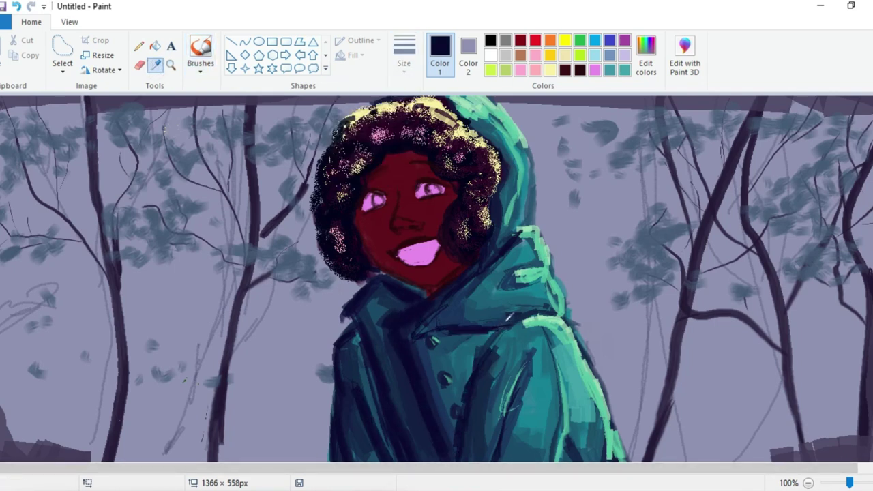
pyautogui.click(519, 311)
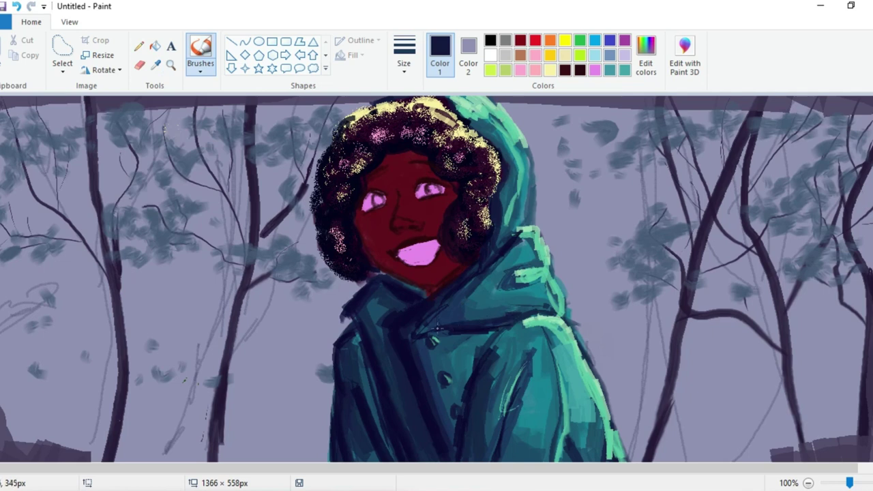
pyautogui.moveTo(436, 321)
pyautogui.mouseDown()
pyautogui.moveTo(458, 314)
pyautogui.moveTo(466, 294)
pyautogui.moveTo(453, 307)
pyautogui.mouseUp()
pyautogui.click(155, 64)
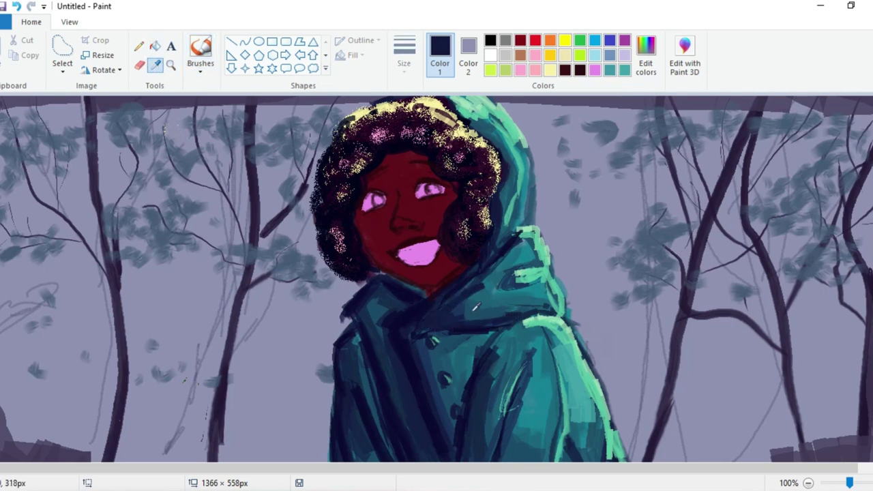
pyautogui.click(473, 310)
pyautogui.moveTo(485, 314); pyautogui.dragTo(462, 317)
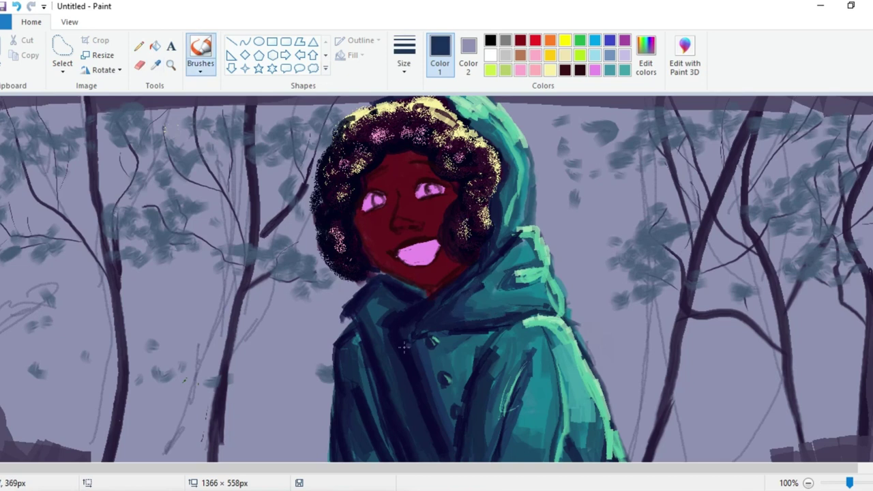
pyautogui.moveTo(365, 347); pyautogui.dragTo(388, 434)
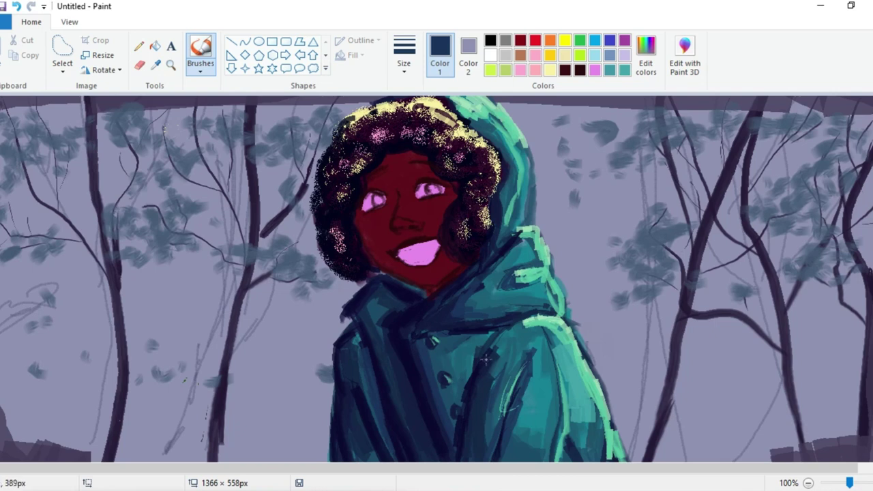
# Sample teal from the right sleeve and paint it over the shoulder and hood folds at the second brush size
pyautogui.click(156, 65)
pyautogui.click(575, 382)
pyautogui.click(404, 56)
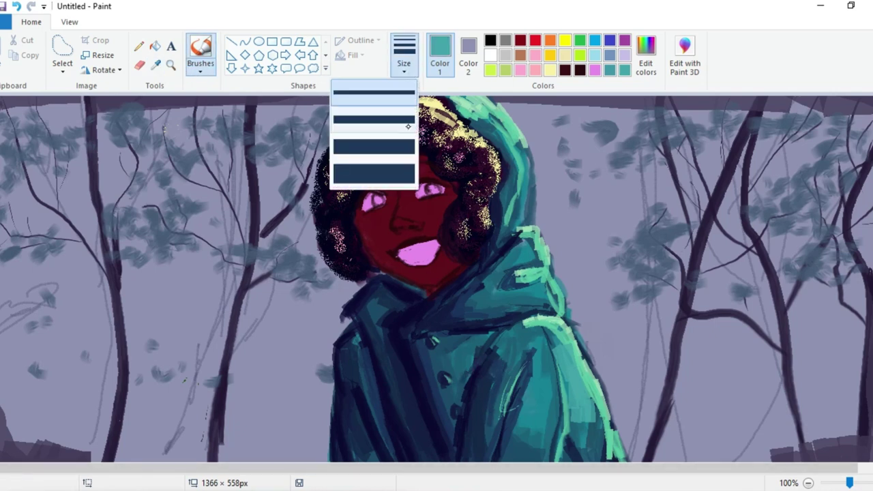
pyautogui.click(407, 123)
pyautogui.moveTo(558, 329); pyautogui.dragTo(526, 342)
pyautogui.moveTo(530, 245); pyautogui.dragTo(506, 266)
# Switch to the Watercolor brush, sample the dark navy, and paint shadow folds along the right sleeve and coat front
pyautogui.click(201, 65)
pyautogui.click(120, 118)
pyautogui.click(155, 64)
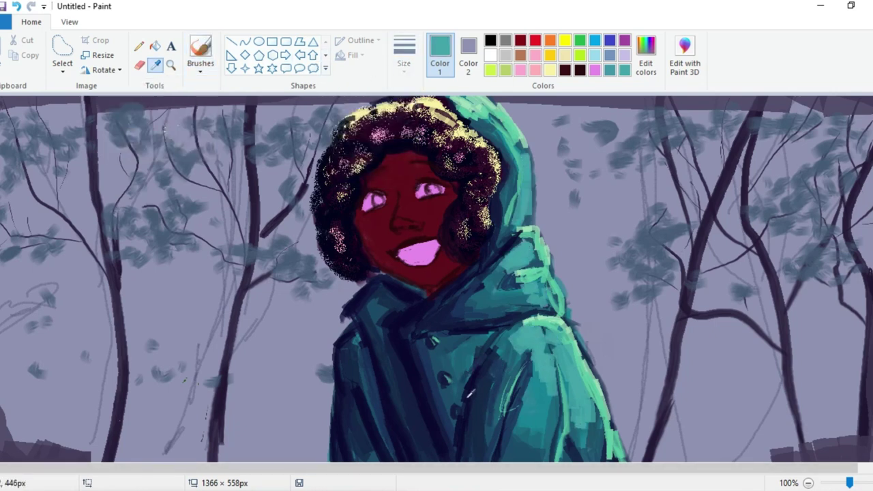
pyautogui.click(468, 395)
pyautogui.moveTo(546, 330)
pyautogui.mouseDown()
pyautogui.moveTo(514, 397)
pyautogui.moveTo(562, 413)
pyautogui.mouseUp()
pyautogui.moveTo(512, 377); pyautogui.dragTo(496, 449)
pyautogui.moveTo(567, 413); pyautogui.dragTo(557, 460)
pyautogui.moveTo(482, 359); pyautogui.dragTo(457, 404)
pyautogui.moveTo(375, 359); pyautogui.dragTo(424, 459)
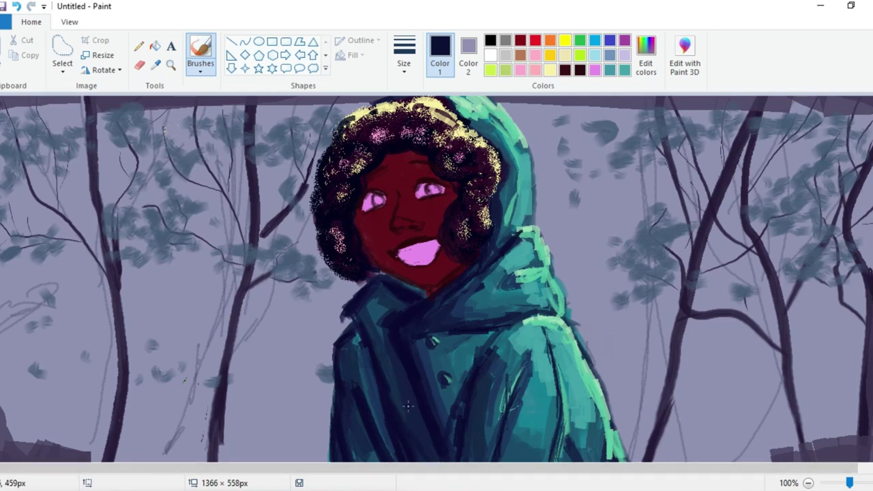
# Set the brush to its thinnest size, sample the near-black from the hair's left edge, and darken the curls there
pyautogui.click(198, 66)
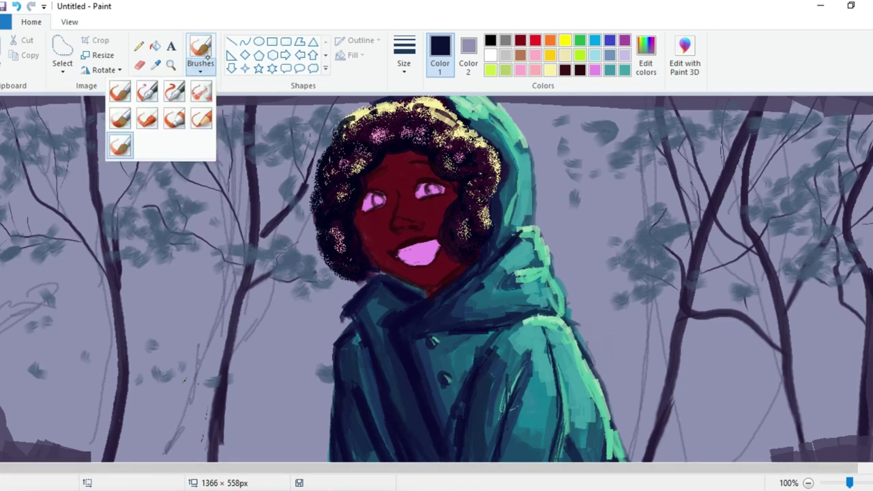
pyautogui.click(207, 59)
pyautogui.click(412, 68)
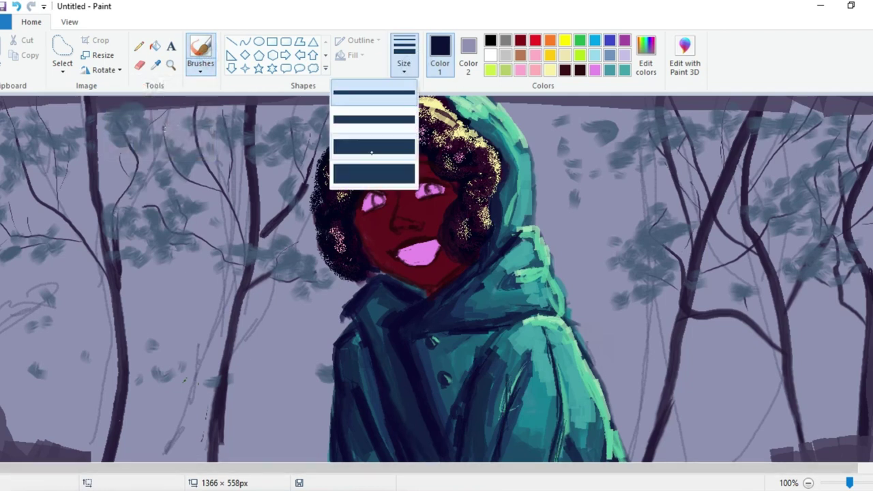
pyautogui.click(401, 97)
pyautogui.click(156, 64)
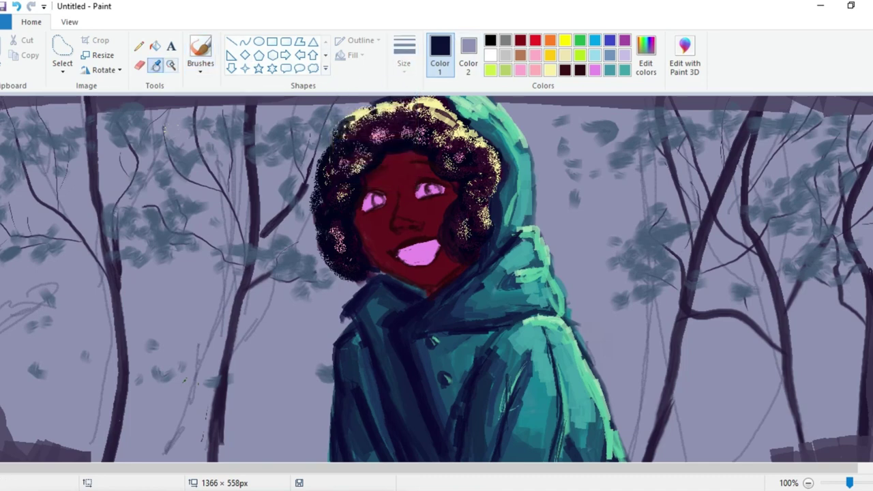
pyautogui.click(328, 220)
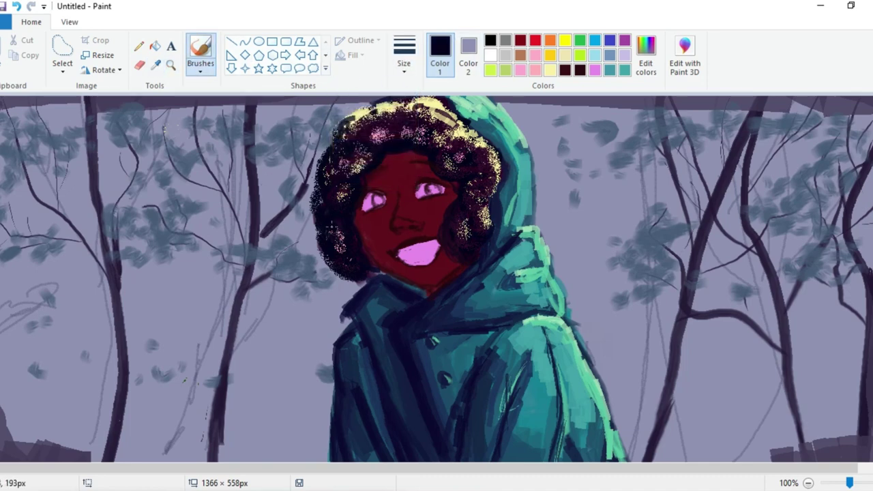
pyautogui.moveTo(331, 226); pyautogui.dragTo(337, 237)
pyautogui.click(139, 65)
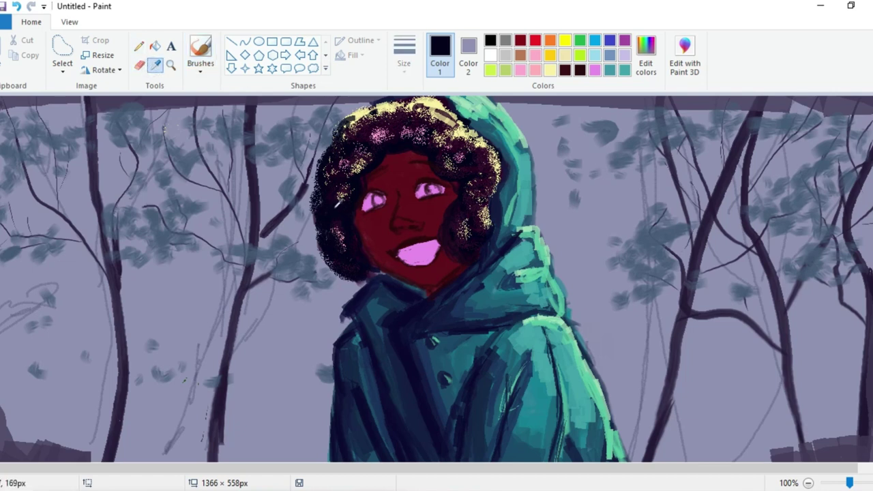
pyautogui.moveTo(342, 221); pyautogui.dragTo(337, 242)
pyautogui.hotkey('ctrl', 'z')
# Sample dark and magenta tones from the hair and repaint the upper-left curls to replace their yellow highlights
pyautogui.click(156, 65)
pyautogui.click(351, 170)
pyautogui.moveTo(363, 150)
pyautogui.mouseDown()
pyautogui.moveTo(345, 168)
pyautogui.moveTo(337, 236)
pyautogui.mouseUp()
pyautogui.click(156, 66)
pyautogui.click(349, 161)
pyautogui.click(360, 138)
pyautogui.moveTo(356, 142); pyautogui.dragTo(345, 167)
pyautogui.click(646, 56)
pyautogui.click(305, 353)
# Paint the neck edge above the collar with Calligraphy brush 1 and erase the stray leaves beside the hood
pyautogui.click(200, 65)
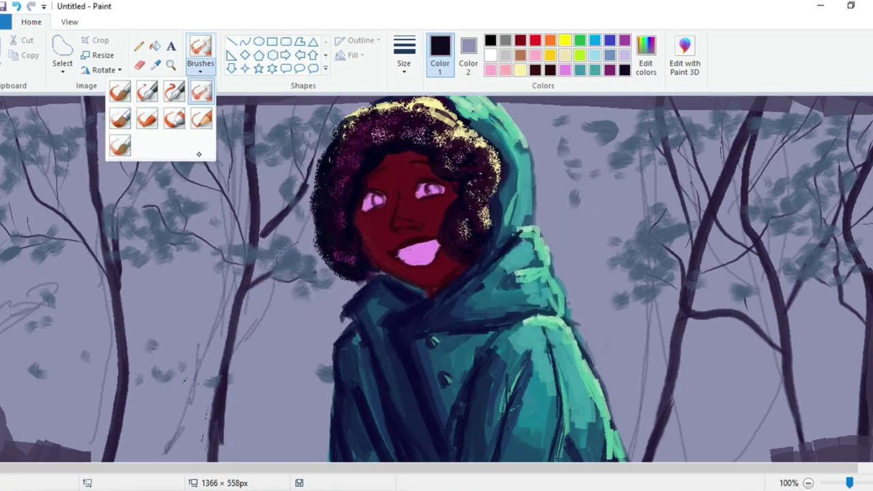
pyautogui.click(148, 92)
pyautogui.moveTo(379, 277); pyautogui.dragTo(415, 297)
pyautogui.click(139, 66)
pyautogui.click(201, 54)
pyautogui.click(139, 66)
pyautogui.moveTo(588, 127); pyautogui.dragTo(614, 135)
pyautogui.click(201, 54)
# Mix custom dark purple tones, paint shading on the left cheek, and undo the last stroke
pyautogui.click(646, 56)
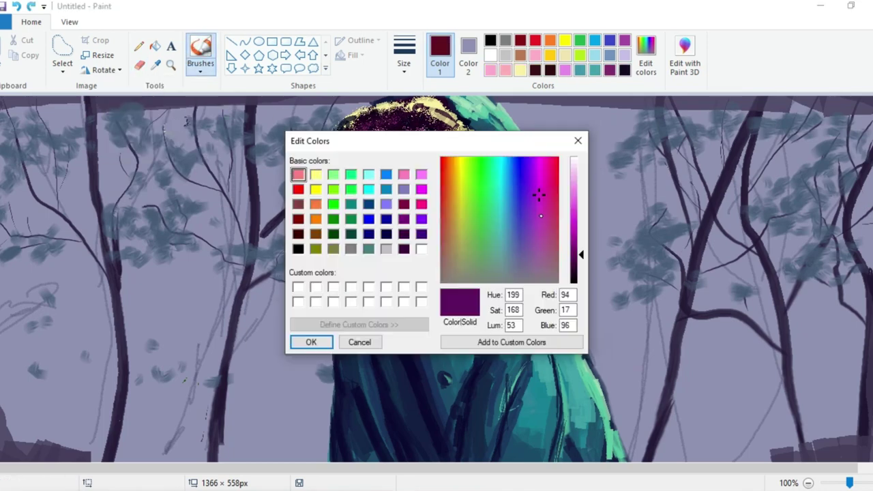
pyautogui.click(312, 343)
pyautogui.click(646, 56)
pyautogui.click(312, 342)
pyautogui.click(646, 56)
pyautogui.moveTo(368, 224)
pyautogui.mouseDown()
pyautogui.moveTo(384, 265)
pyautogui.moveTo(383, 250)
pyautogui.mouseUp()
pyautogui.click(311, 343)
pyautogui.hotkey('ctrl', 'z')
# Sample a face tone and paint shading along the nose bridge and from the right cheek toward the nose
pyautogui.click(200, 65)
pyautogui.click(155, 66)
pyautogui.click(200, 55)
pyautogui.moveTo(409, 189); pyautogui.dragTo(404, 206)
pyautogui.moveTo(447, 200)
pyautogui.mouseDown()
pyautogui.moveTo(448, 222)
pyautogui.moveTo(410, 227)
pyautogui.mouseUp()
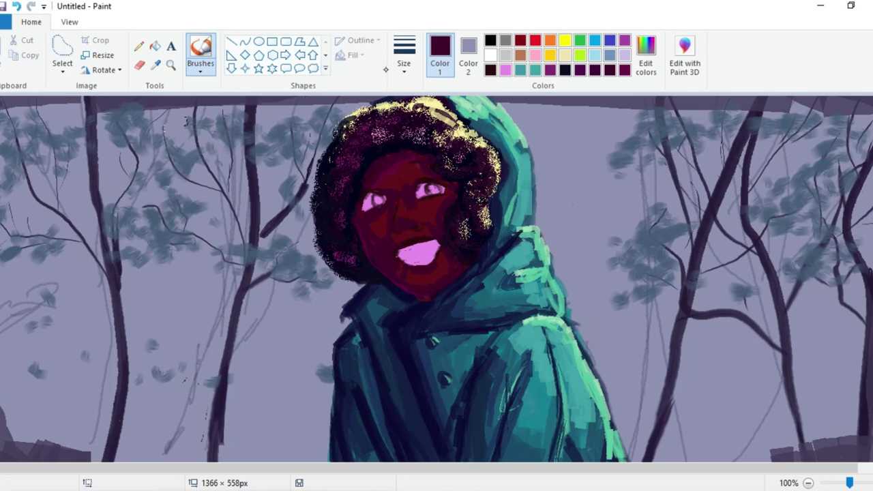
# Mix dark plum and maroon variations and shade the face from the left cheek down to the chin
pyautogui.click(410, 64)
pyautogui.click(646, 56)
pyautogui.click(311, 342)
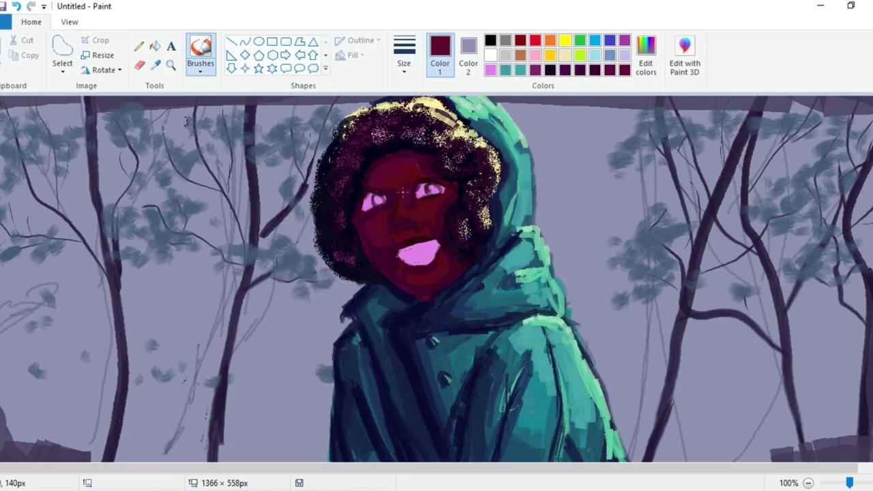
pyautogui.click(646, 56)
pyautogui.click(312, 342)
pyautogui.click(407, 63)
pyautogui.click(646, 56)
pyautogui.click(312, 343)
pyautogui.moveTo(365, 222); pyautogui.dragTo(424, 297)
# Shade the right side of the chin and the upper lip with dark maroon tones
pyautogui.click(200, 65)
pyautogui.click(155, 65)
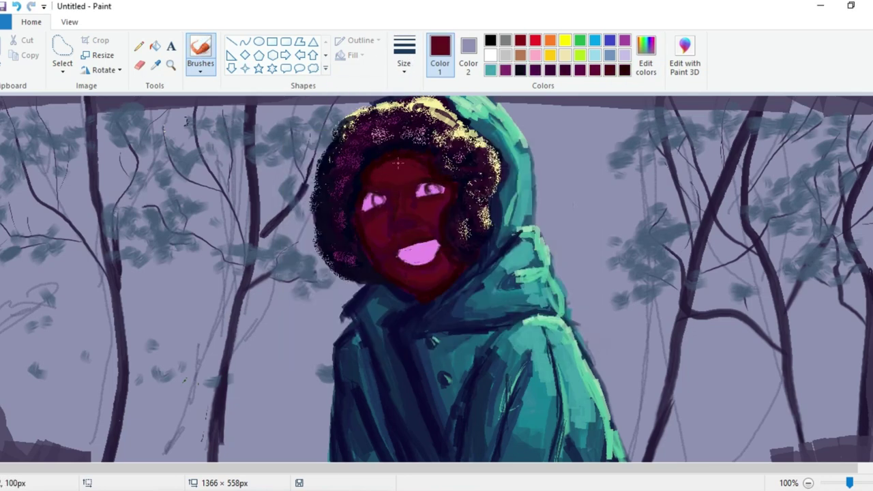
pyautogui.moveTo(448, 266); pyautogui.dragTo(442, 281)
pyautogui.click(595, 70)
pyautogui.click(609, 71)
pyautogui.moveTo(401, 250); pyautogui.dragTo(429, 239)
# Mix darker maroon colors and deepen the shadows around the eyes and jaw
pyautogui.click(646, 56)
pyautogui.click(311, 343)
pyautogui.click(646, 55)
pyautogui.click(312, 343)
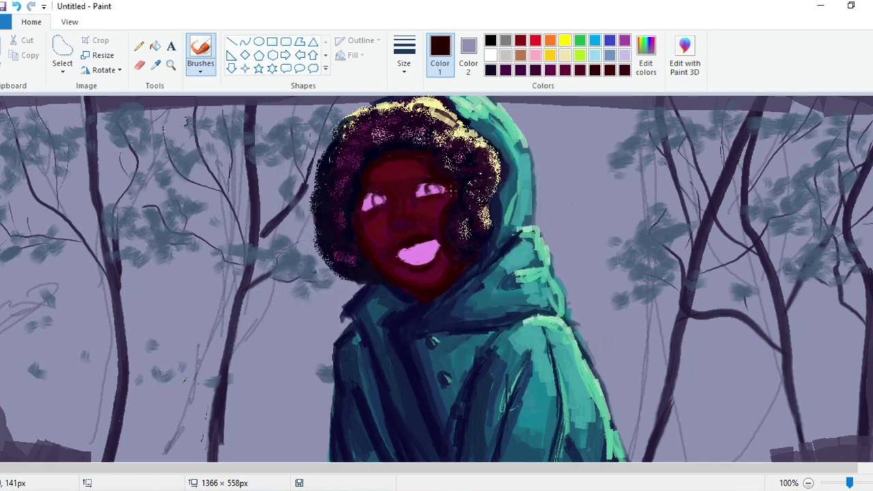
pyautogui.click(580, 71)
# Mix a light yellow-green and try it as a highlight on the forehead
pyautogui.click(646, 56)
pyautogui.click(462, 188)
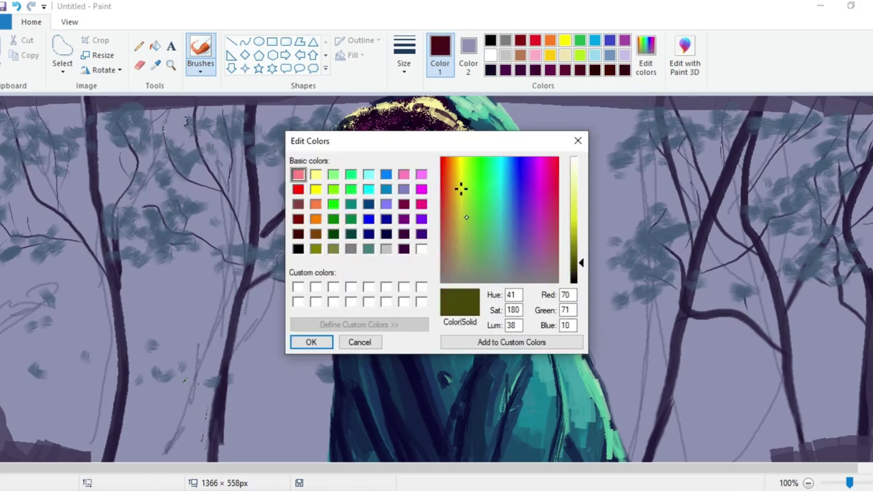
pyautogui.click(463, 220)
pyautogui.click(571, 211)
pyautogui.click(469, 194)
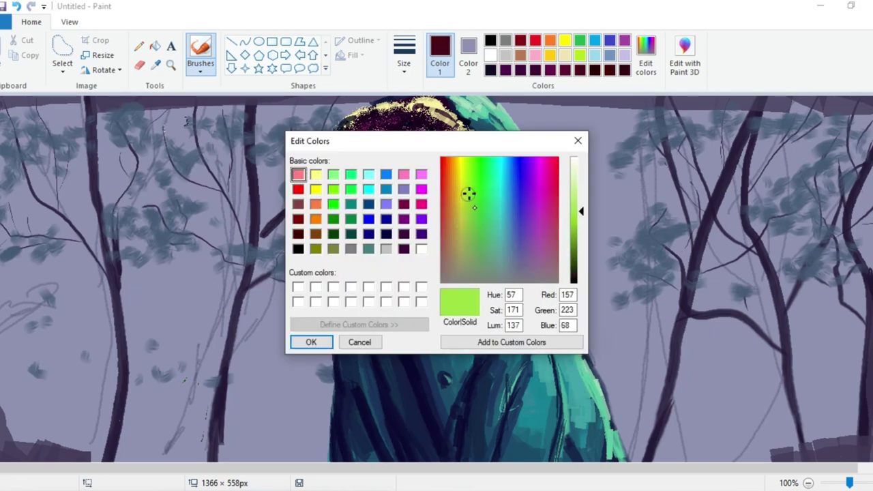
pyautogui.click(469, 196)
pyautogui.moveTo(469, 198); pyautogui.dragTo(462, 199)
pyautogui.click(573, 190)
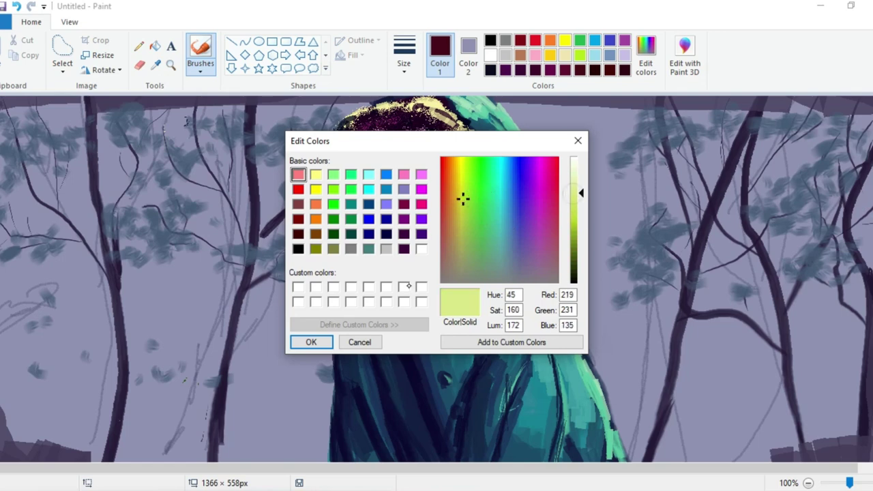
pyautogui.click(311, 342)
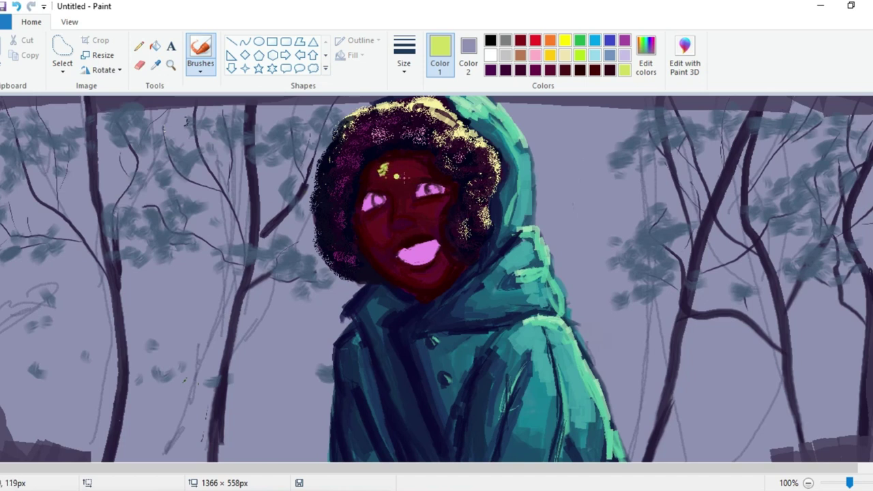
# Undo the yellow-green dabs on the forehead
pyautogui.hotkey('ctrl', 'z')
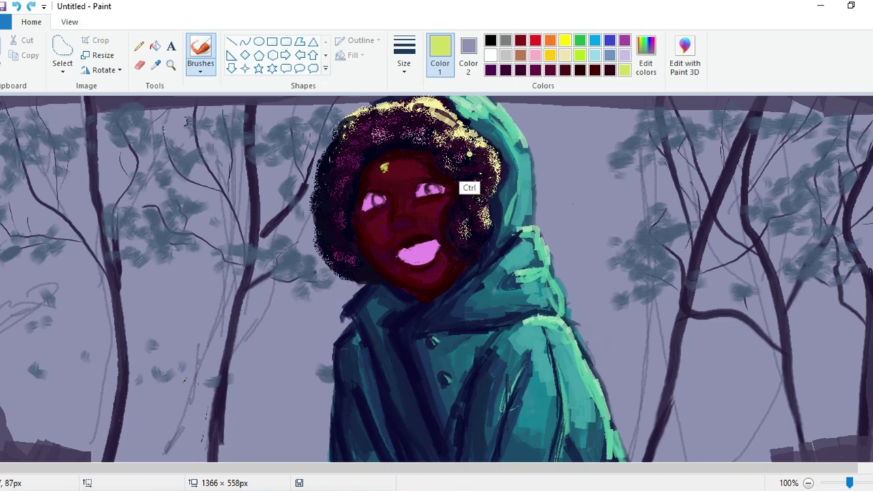
pyautogui.hotkey('ctrl', 'z')
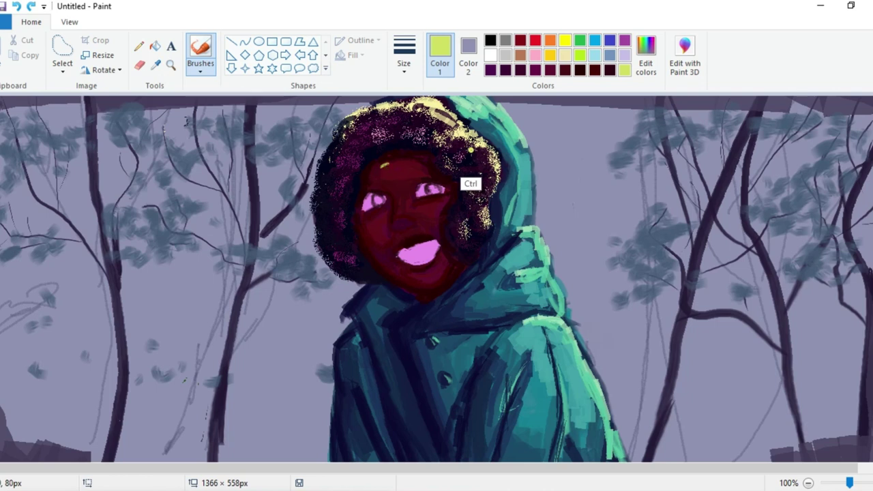
pyautogui.hotkey('ctrl', 'z')
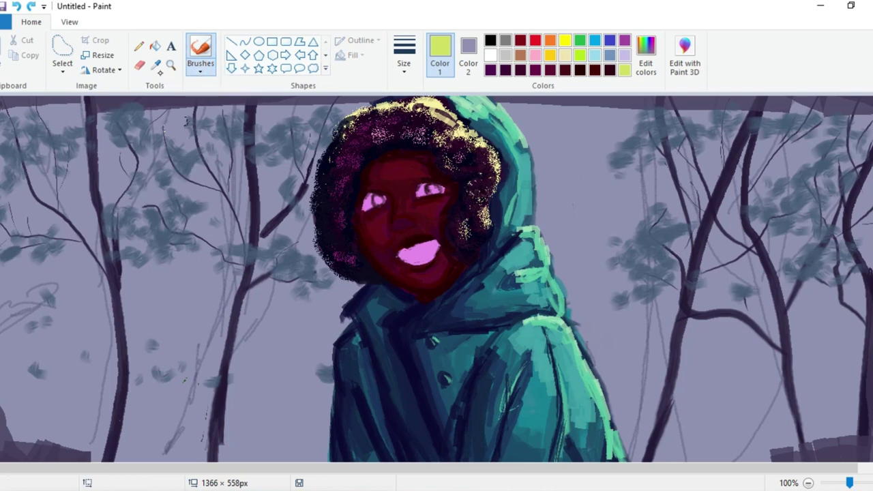
# Switch to the Marker brush, mix a coral orange, and dab highlights on the forehead, left cheek, nose and chin
pyautogui.click(160, 70)
pyautogui.click(406, 168)
pyautogui.click(205, 72)
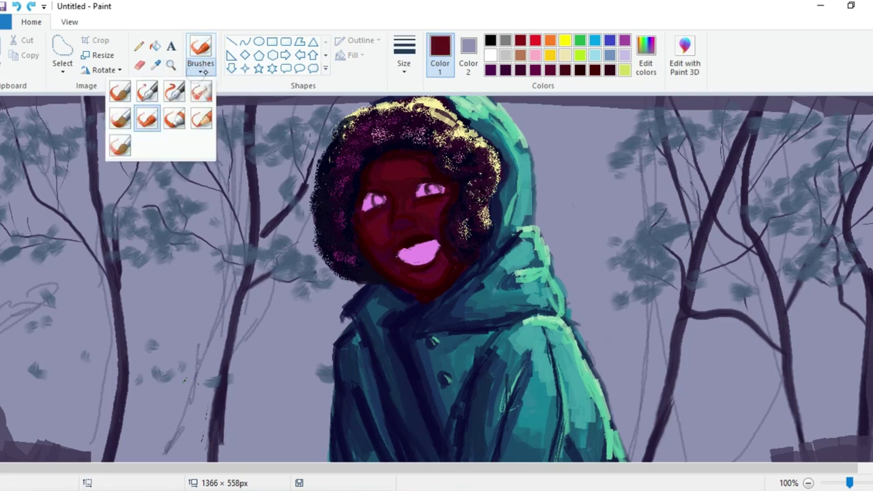
pyautogui.click(201, 67)
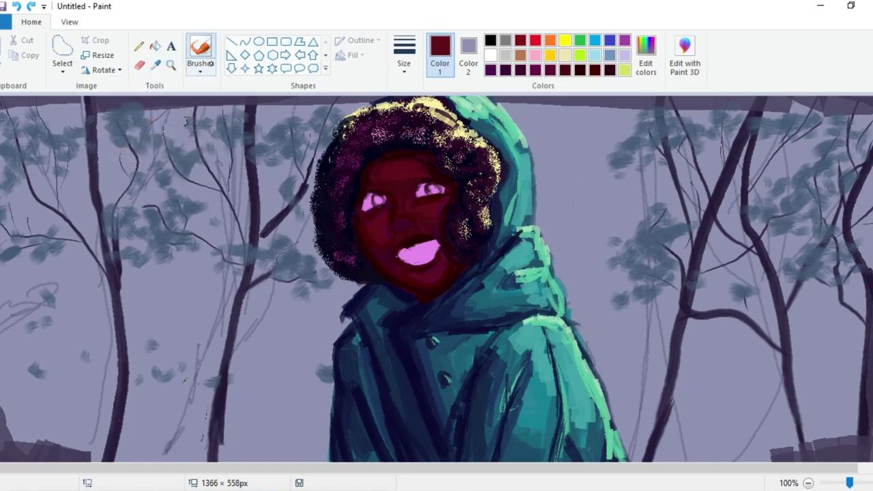
pyautogui.click(206, 71)
pyautogui.click(173, 120)
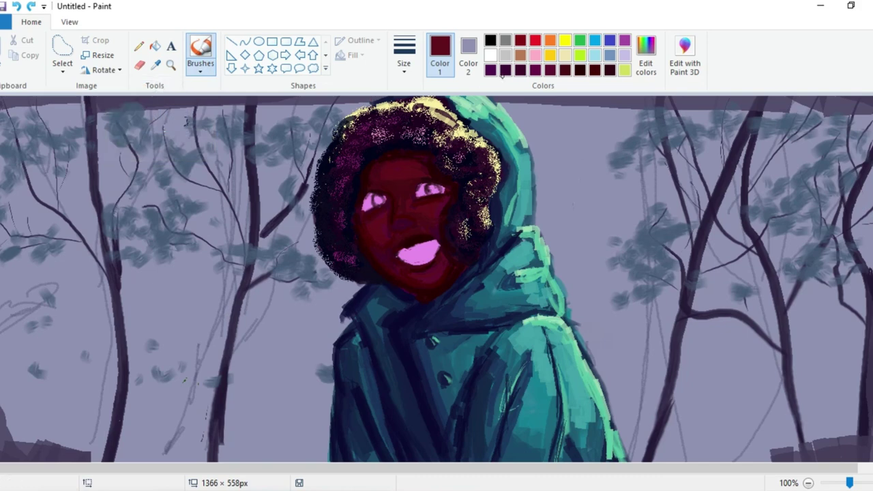
pyautogui.click(645, 54)
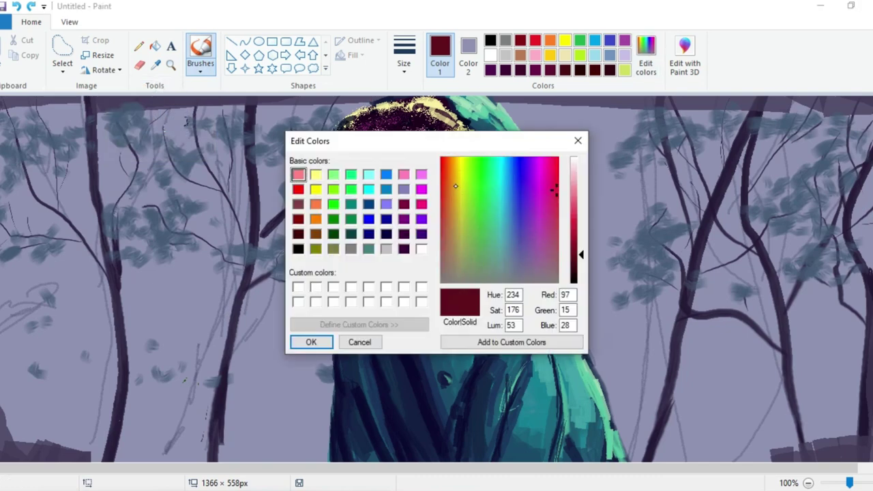
pyautogui.click(455, 185)
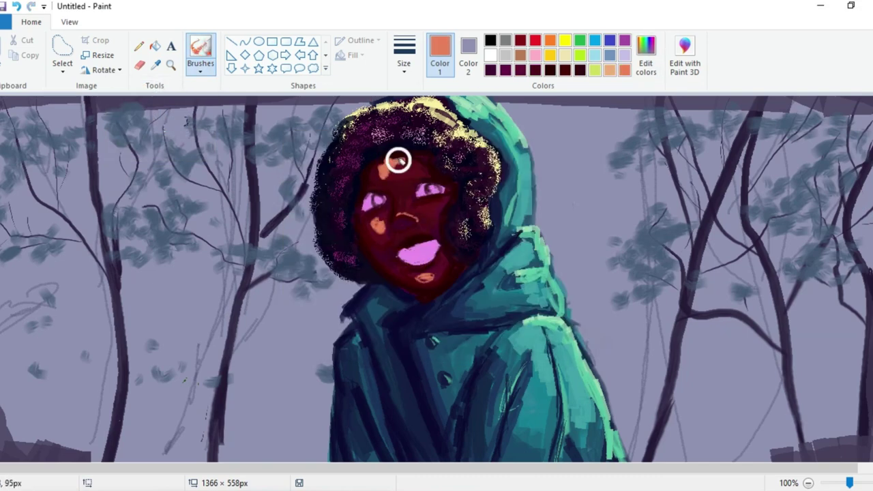
pyautogui.moveTo(398, 161)
pyautogui.mouseDown()
pyautogui.moveTo(386, 180)
pyautogui.moveTo(408, 164)
pyautogui.mouseUp()
# Mix a pinkish red and layer red and peach tones into the forehead, nose, cheek and chin highlights
pyautogui.click(200, 71)
pyautogui.click(118, 91)
pyautogui.click(521, 70)
pyautogui.click(645, 54)
pyautogui.click(554, 196)
pyautogui.click(311, 342)
pyautogui.click(565, 70)
pyautogui.click(491, 71)
pyautogui.click(200, 71)
pyautogui.click(118, 91)
pyautogui.click(566, 70)
pyautogui.click(200, 71)
# Mix a medium purple and paint a shadow along the top edge of the teeth at the thinnest brush size
pyautogui.click(645, 55)
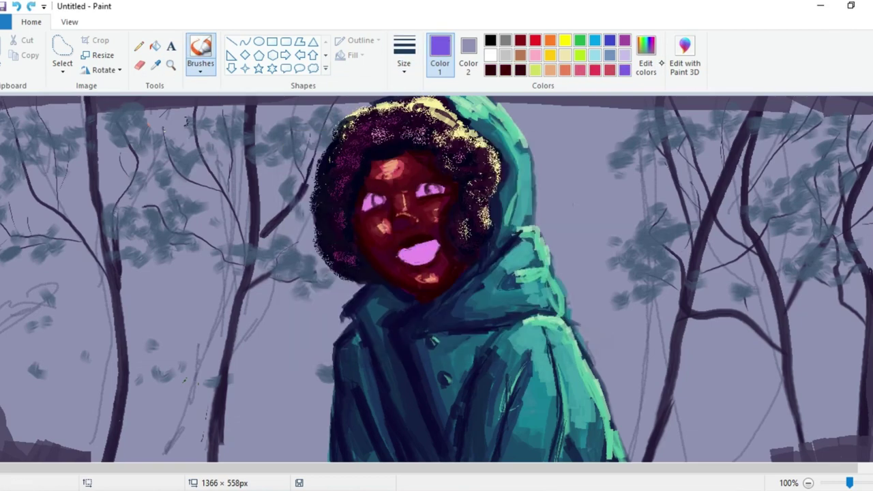
pyautogui.click(646, 55)
pyautogui.click(310, 342)
pyautogui.click(404, 67)
pyautogui.click(374, 94)
pyautogui.scroll(1, 419, 253)
pyautogui.moveTo(334, 341); pyautogui.dragTo(436, 293)
pyautogui.scroll(1, 410, 307)
# Switch to the Natural pencil brush and extend the purple shading across the teeth
pyautogui.click(200, 71)
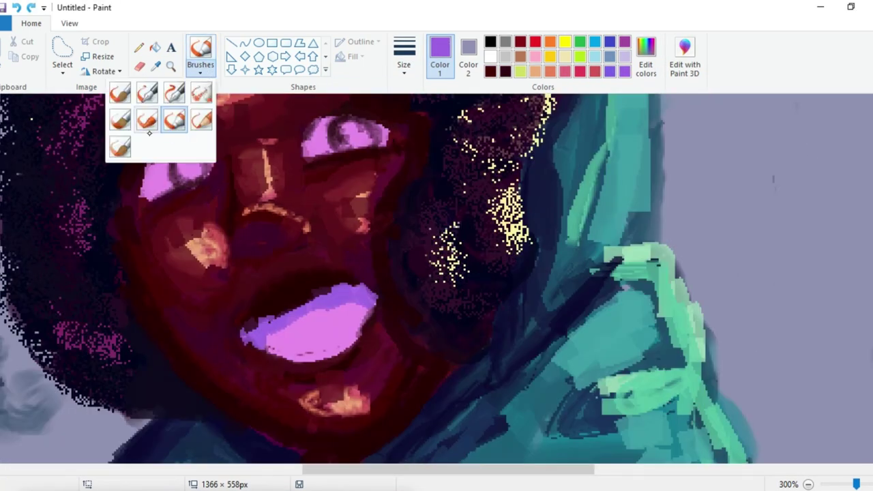
pyautogui.click(201, 120)
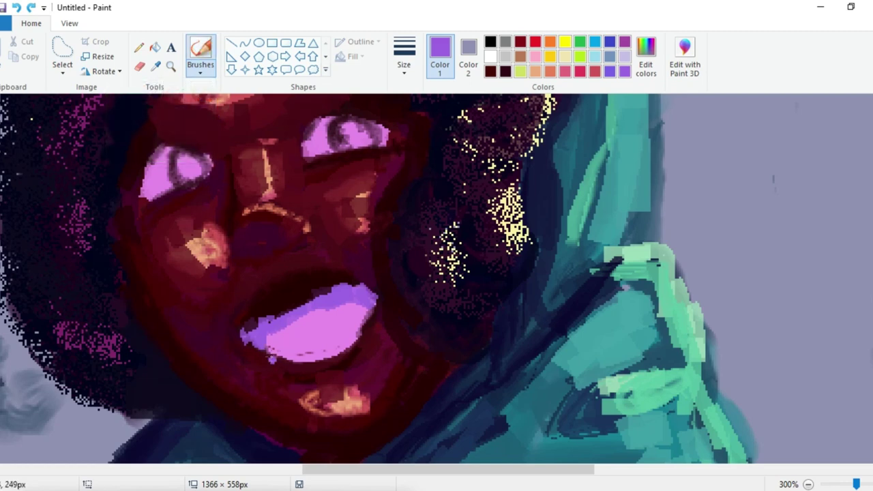
pyautogui.moveTo(268, 342); pyautogui.dragTo(360, 319)
pyautogui.click(809, 484)
pyautogui.click(809, 485)
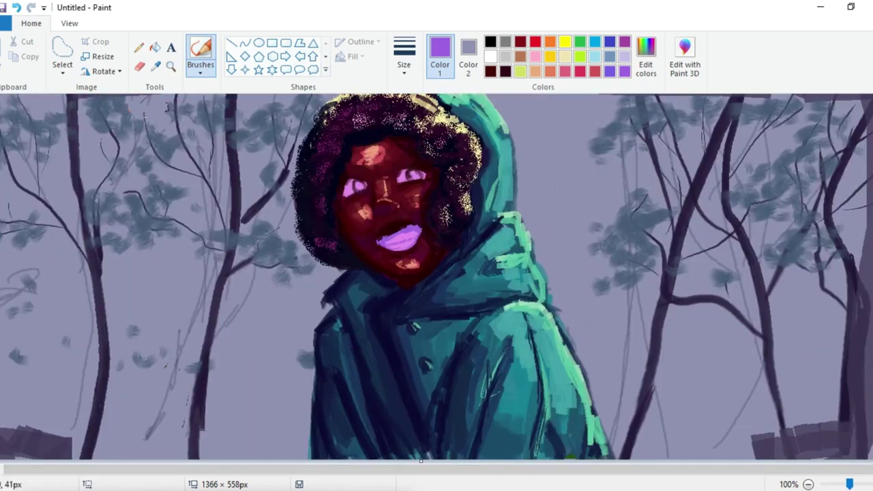
# Mix a very dark green and paint a round iris in each eye
pyautogui.click(201, 68)
pyautogui.click(201, 93)
pyautogui.moveTo(850, 484); pyautogui.dragTo(860, 484)
pyautogui.moveTo(112, 469); pyautogui.dragTo(388, 470)
pyautogui.scroll(-5, 436, 278)
pyautogui.moveTo(684, 40); pyautogui.dragTo(680, 490)
pyautogui.scroll(4, 436, 279)
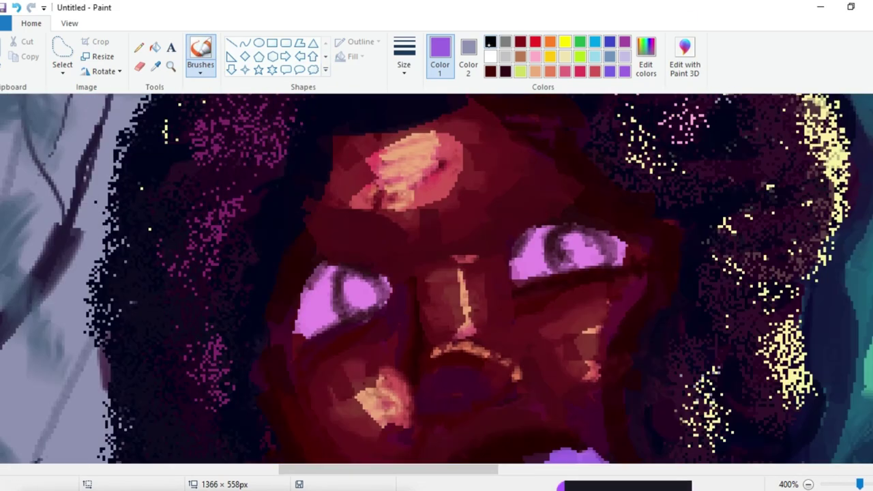
pyautogui.click(490, 72)
pyautogui.click(646, 58)
pyautogui.click(449, 171)
pyautogui.click(470, 189)
pyautogui.moveTo(581, 265); pyautogui.dragTo(581, 279)
pyautogui.click(311, 344)
pyautogui.moveTo(351, 287); pyautogui.dragTo(364, 304)
pyautogui.moveTo(580, 251)
pyautogui.mouseDown()
pyautogui.moveTo(592, 250)
pyautogui.moveTo(580, 282)
pyautogui.mouseUp()
# Mix a near-black green and line the lids and corners of both eyes
pyautogui.click(646, 58)
pyautogui.click(462, 186)
pyautogui.click(311, 344)
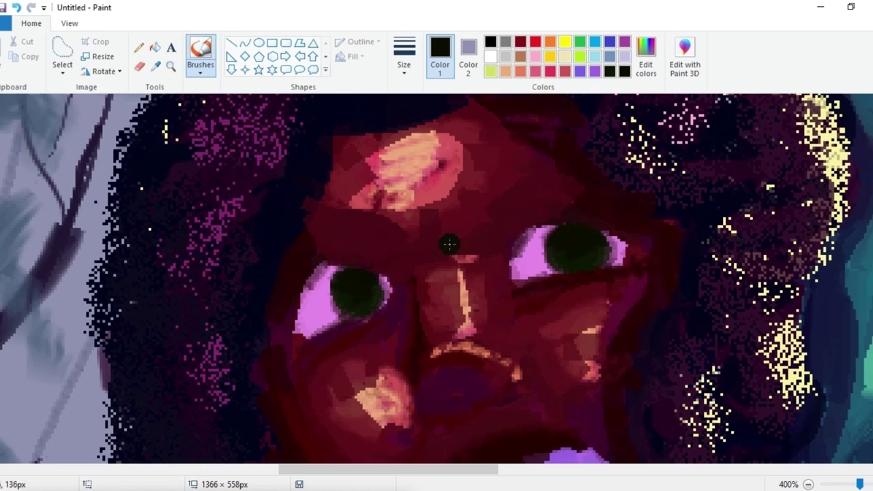
pyautogui.moveTo(321, 267)
pyautogui.mouseDown()
pyautogui.moveTo(299, 340)
pyautogui.moveTo(372, 316)
pyautogui.mouseUp()
pyautogui.moveTo(519, 249)
pyautogui.mouseDown()
pyautogui.moveTo(569, 227)
pyautogui.moveTo(513, 264)
pyautogui.mouseUp()
pyautogui.scroll(-3, 511, 272)
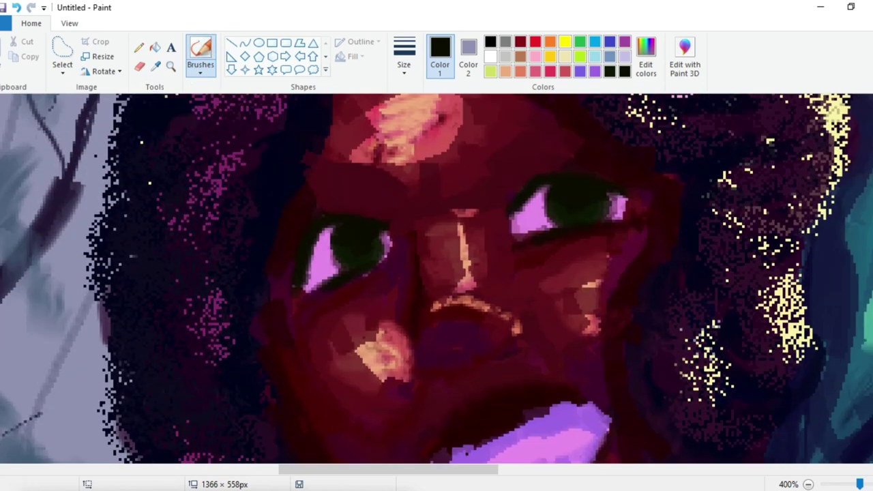
pyautogui.scroll(2, 511, 272)
pyautogui.click(647, 51)
pyautogui.click(646, 57)
pyautogui.click(577, 141)
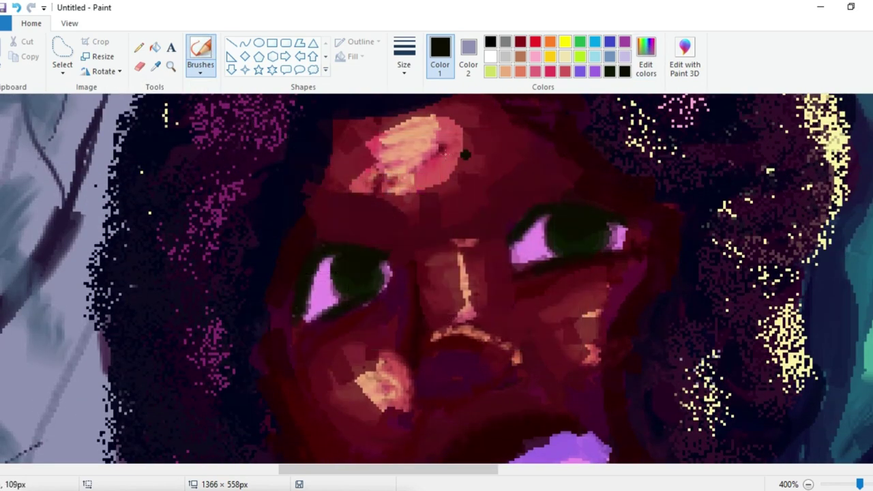
# Sample the dark maroon above the right eye, darken it to near-black, and paint both eyebrows
pyautogui.click(156, 67)
pyautogui.click(607, 190)
pyautogui.click(646, 68)
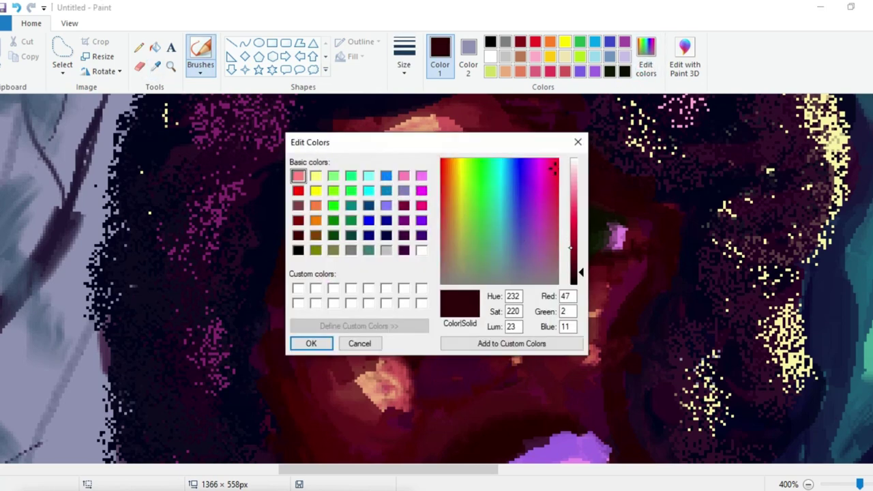
pyautogui.click(578, 278)
pyautogui.click(312, 343)
pyautogui.moveTo(467, 151); pyautogui.dragTo(570, 160)
pyautogui.moveTo(360, 180); pyautogui.dragTo(309, 214)
# Thicken both eyebrows and draw dark contours along the left side of the nose and around the nostrils
pyautogui.click(809, 484)
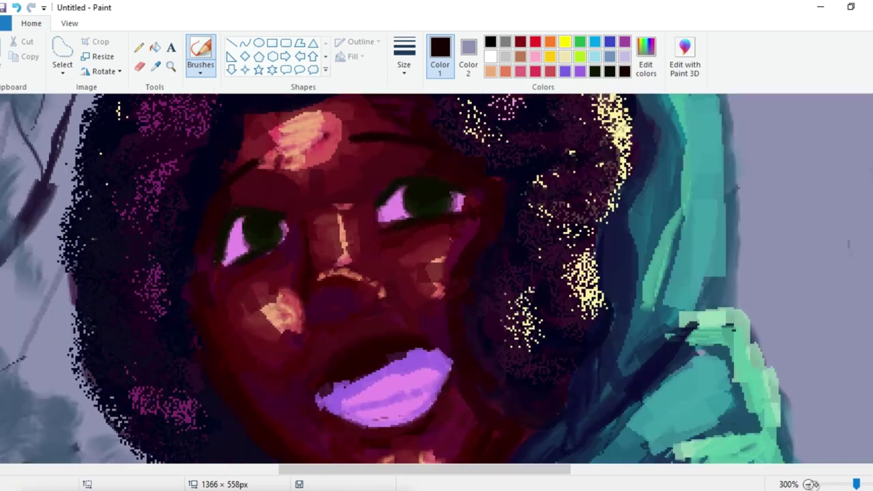
pyautogui.moveTo(232, 189); pyautogui.dragTo(262, 165)
pyautogui.moveTo(353, 146); pyautogui.dragTo(381, 144)
pyautogui.moveTo(282, 209); pyautogui.dragTo(311, 322)
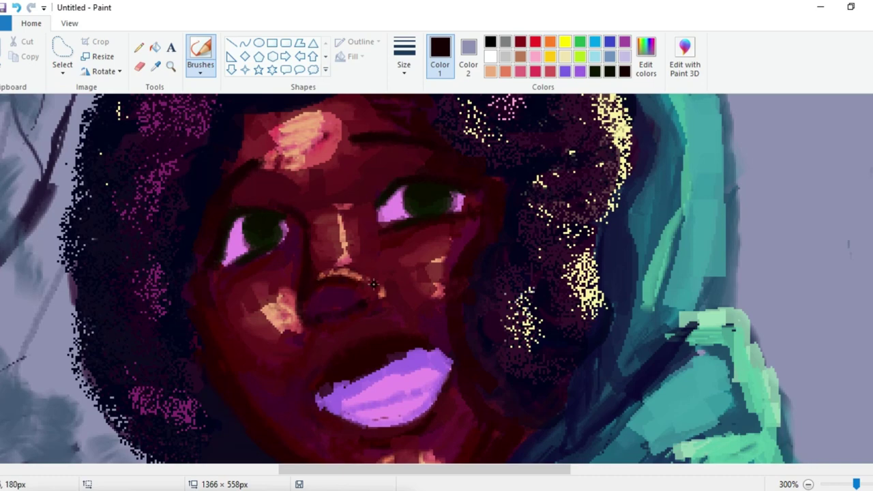
pyautogui.moveTo(379, 290); pyautogui.dragTo(382, 304)
pyautogui.click(808, 484)
# Sample a very dark navy from the painting and deepen the shadow along the hair edge beside the left cheek
pyautogui.click(155, 67)
pyautogui.click(272, 240)
pyautogui.moveTo(282, 235); pyautogui.dragTo(289, 284)
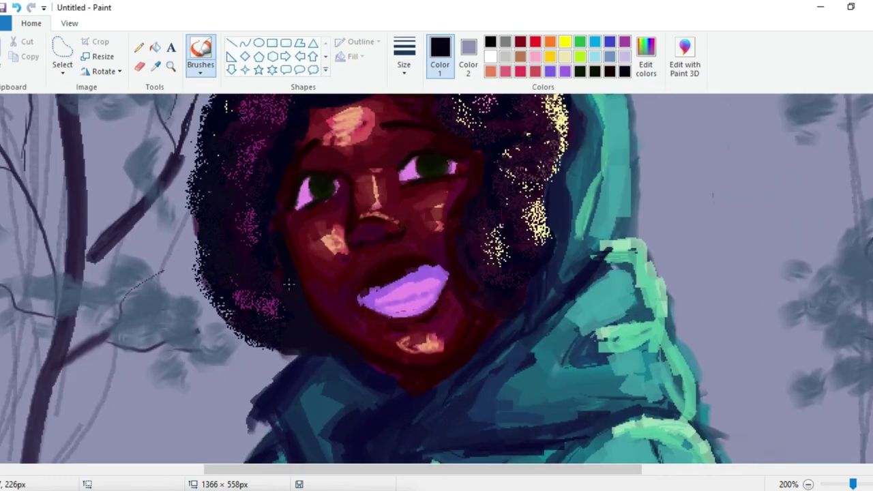
pyautogui.moveTo(288, 351); pyautogui.dragTo(306, 352)
pyautogui.click(809, 484)
pyautogui.click(170, 67)
pyautogui.click(369, 170)
pyautogui.click(451, 205)
pyautogui.click(201, 62)
# Select the left eye, shift it slightly toward the nose, and paint over the exposed gap in dark maroon
pyautogui.click(156, 66)
pyautogui.click(808, 485)
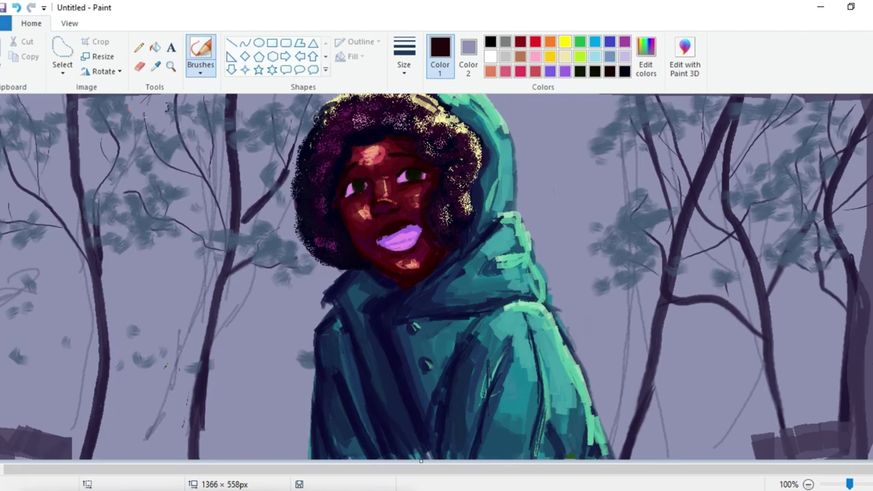
pyautogui.click(867, 481)
pyautogui.click(867, 481)
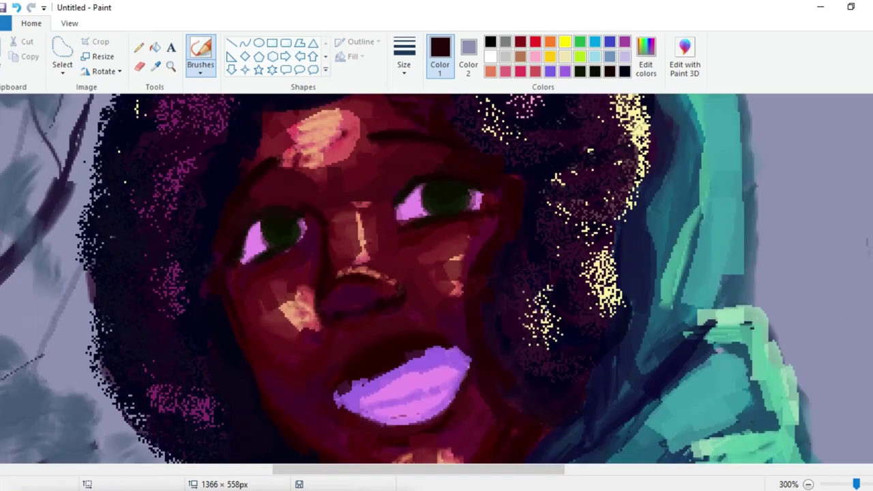
pyautogui.scroll(-1, 437, 278)
pyautogui.click(63, 49)
pyautogui.moveTo(224, 251); pyautogui.dragTo(232, 258)
pyautogui.moveTo(278, 226); pyautogui.dragTo(298, 250)
pyautogui.moveTo(402, 182); pyautogui.dragTo(302, 194)
pyautogui.click(200, 52)
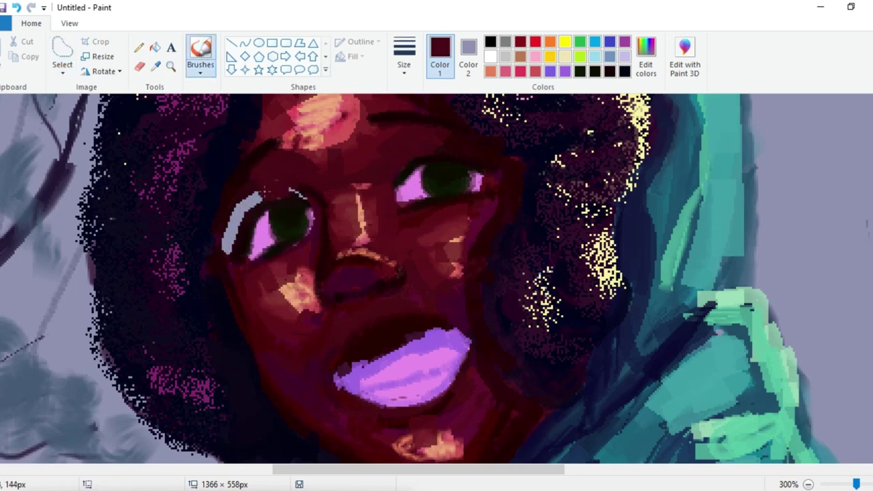
pyautogui.moveTo(231, 246); pyautogui.dragTo(253, 195)
# Sample a near-black tone and darken the left corner of the mouth
pyautogui.click(156, 66)
pyautogui.click(810, 484)
pyautogui.click(810, 484)
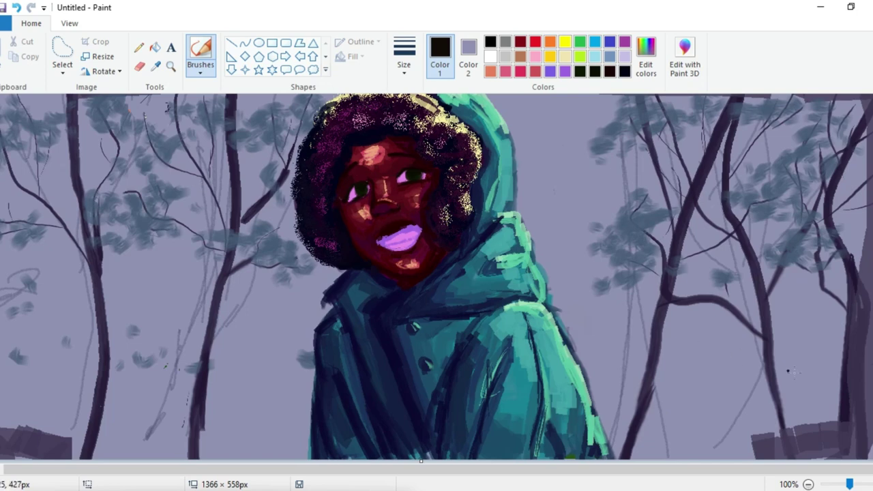
pyautogui.click(872, 484)
pyautogui.click(872, 485)
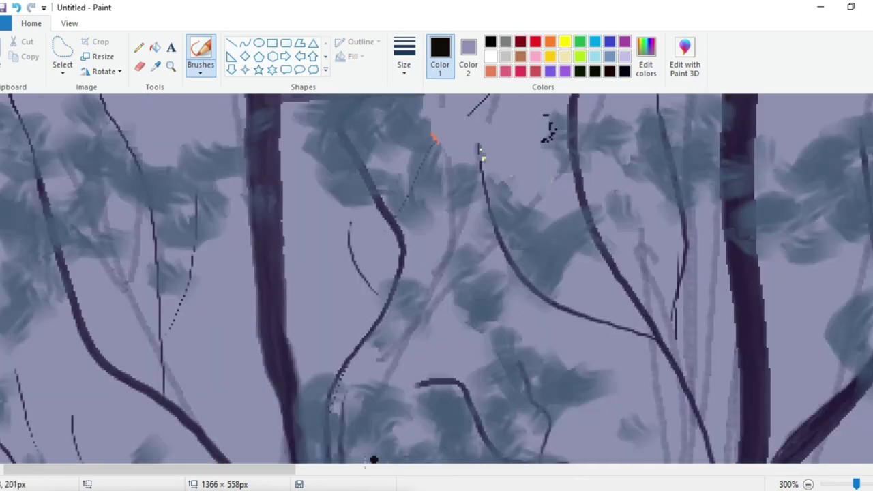
pyautogui.moveTo(269, 470); pyautogui.dragTo(545, 420)
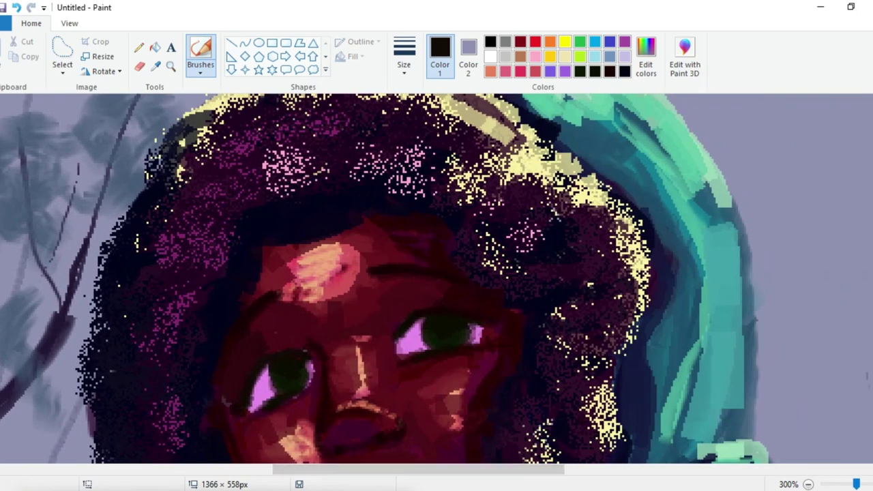
pyautogui.moveTo(872, 178); pyautogui.dragTo(872, 233)
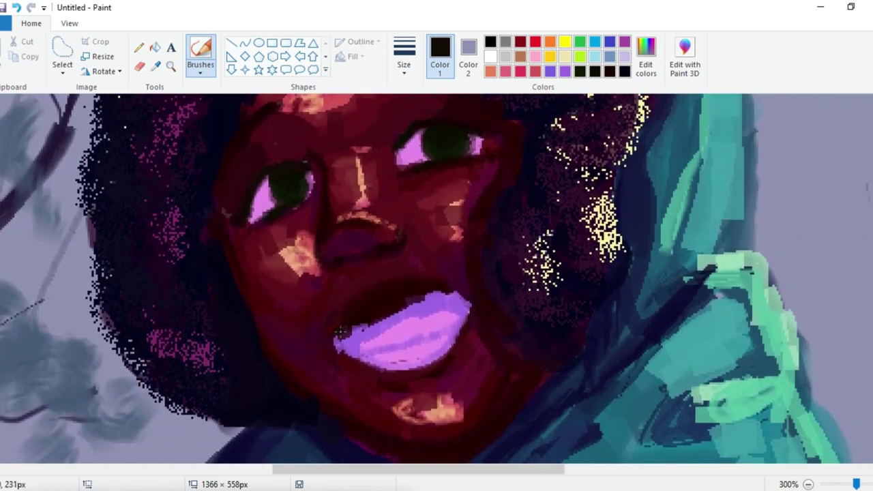
pyautogui.moveTo(351, 330)
pyautogui.mouseDown()
pyautogui.moveTo(343, 355)
pyautogui.moveTo(357, 354)
pyautogui.moveTo(317, 345)
pyautogui.moveTo(338, 340)
pyautogui.mouseUp()
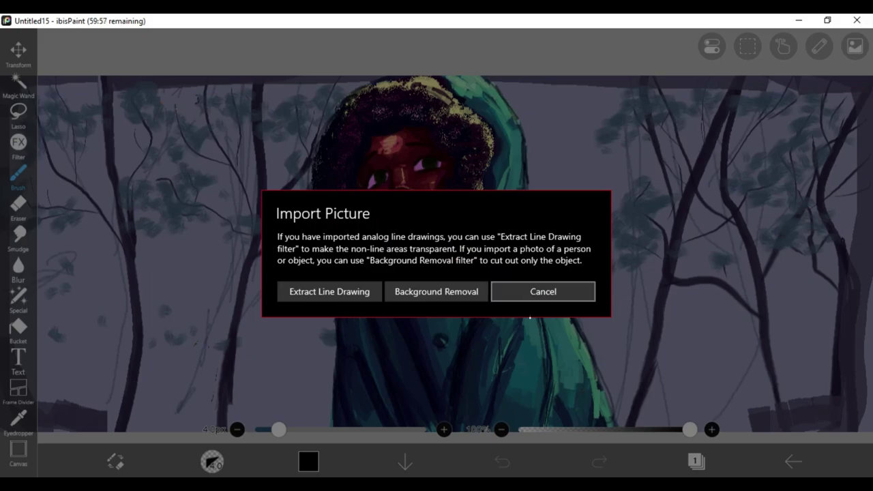
# Switch to ibisPaint, decline the imported picture's extraction filters, and reshape the hair and head with a 495 px Liquify Pen
pyautogui.click(543, 292)
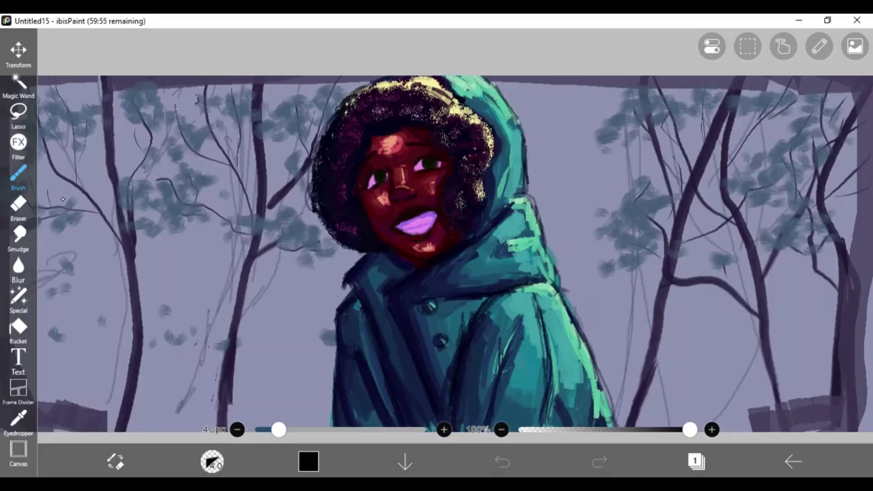
pyautogui.click(19, 299)
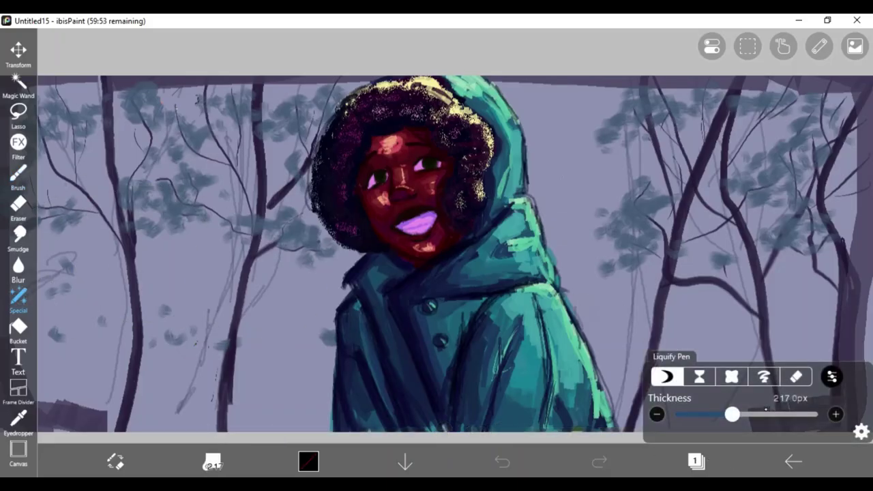
pyautogui.moveTo(766, 410); pyautogui.dragTo(759, 396)
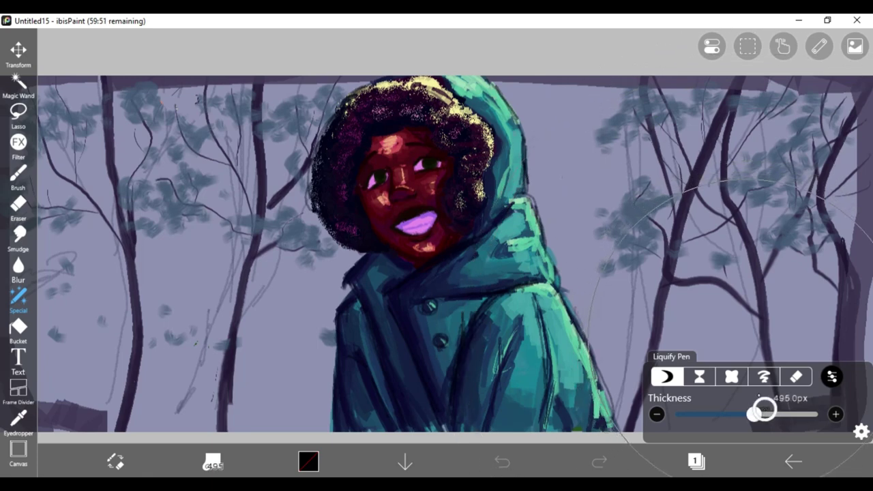
pyautogui.moveTo(412, 151)
pyautogui.mouseDown()
pyautogui.moveTo(395, 167)
pyautogui.moveTo(404, 178)
pyautogui.mouseUp()
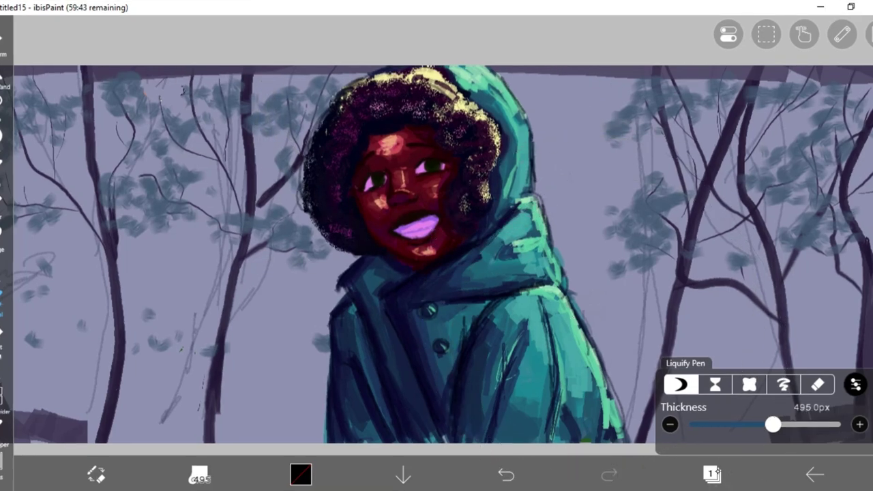
# Flip the artwork horizontally and reshape both lower sides of the coat with the Liquify Pen
pyautogui.click(696, 461)
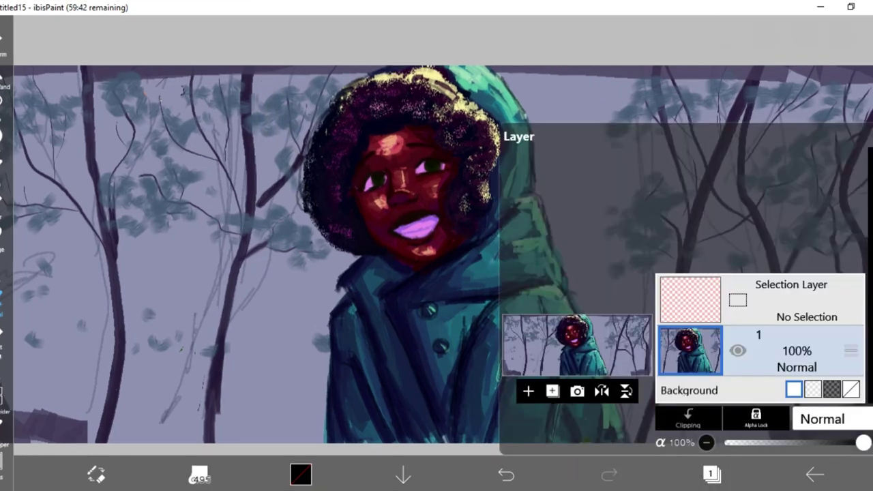
pyautogui.click(602, 391)
pyautogui.click(440, 274)
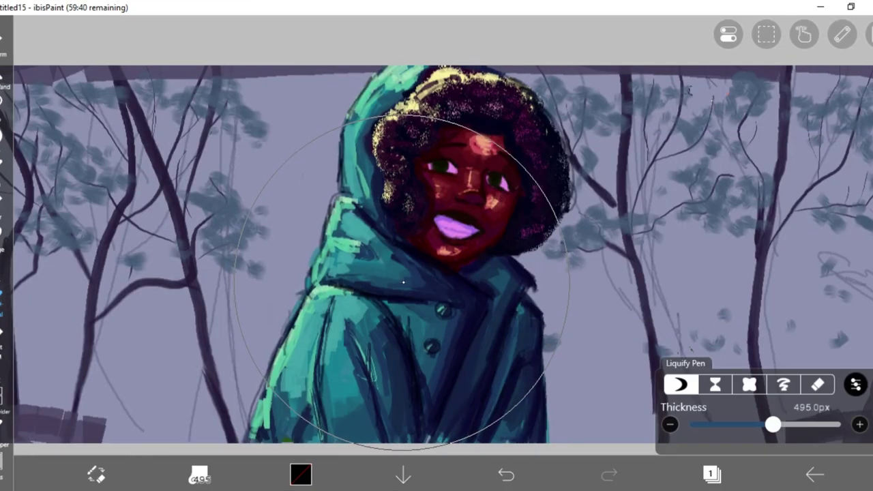
pyautogui.moveTo(545, 382); pyautogui.dragTo(586, 395)
pyautogui.moveTo(224, 382); pyautogui.dragTo(274, 402)
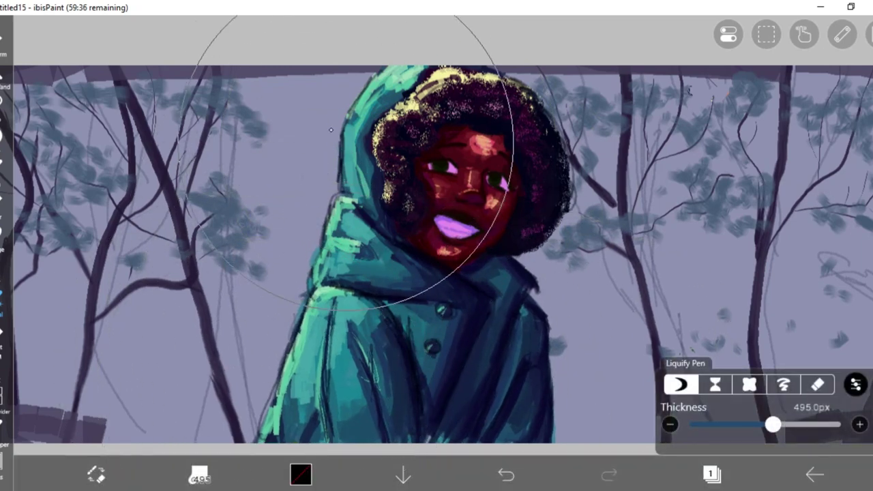
# Push the hood's outer edge outward with the Liquify Pen and widen the hood's lower folds using a thinner pen
pyautogui.moveTo(323, 121); pyautogui.dragTo(272, 121)
pyautogui.moveTo(349, 98); pyautogui.dragTo(311, 97)
pyautogui.moveTo(385, 81)
pyautogui.mouseDown()
pyautogui.moveTo(356, 77)
pyautogui.moveTo(344, 97)
pyautogui.mouseUp()
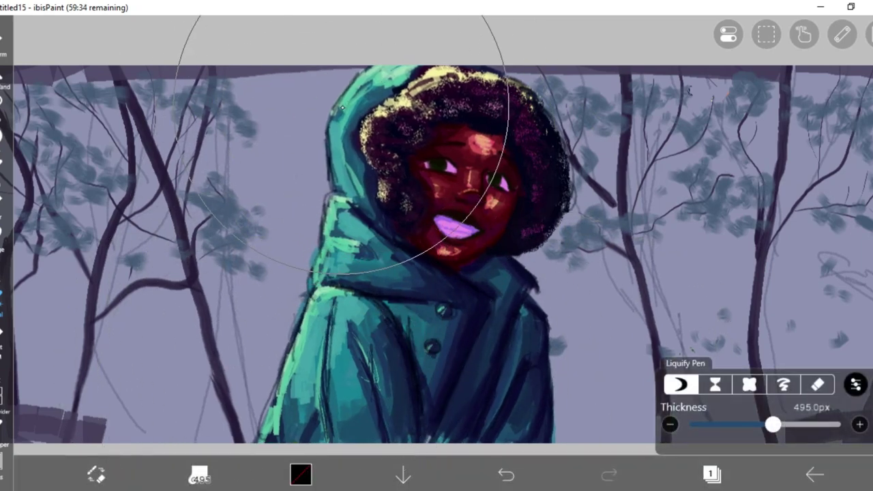
pyautogui.click(729, 34)
pyautogui.moveTo(773, 424); pyautogui.dragTo(744, 425)
pyautogui.moveTo(565, 273); pyautogui.dragTo(587, 265)
# Sample a dark navy from the artwork and draw contour lines along the coat's folds, reducing the brush to 2.9 px
pyautogui.click(3, 163)
pyautogui.click(2, 431)
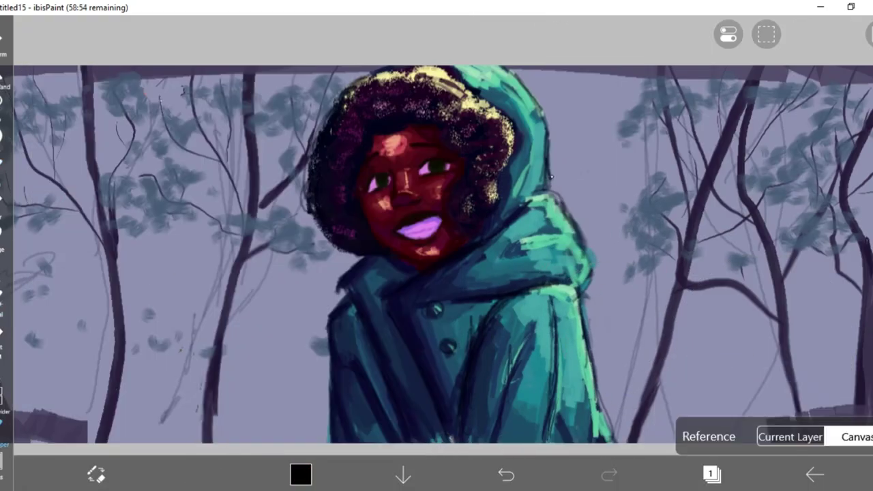
pyautogui.click(559, 212)
pyautogui.hotkey('ctrl', 'z')
pyautogui.scroll(5, 634, 136)
pyautogui.moveTo(327, 300); pyautogui.dragTo(522, 266)
pyautogui.scroll(-3, 443, 136)
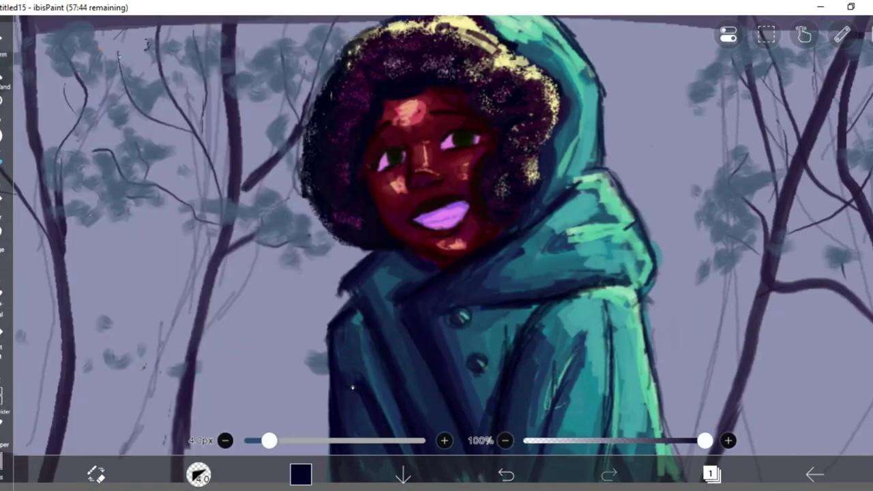
pyautogui.moveTo(269, 441); pyautogui.dragTo(263, 441)
pyautogui.moveTo(543, 372); pyautogui.dragTo(551, 411)
pyautogui.moveTo(438, 324); pyautogui.dragTo(478, 417)
# Choose a very dark maroon brush colour and examine the whole illustration at several magnifications
pyautogui.click(301, 476)
pyautogui.scroll(-10, 549, 180)
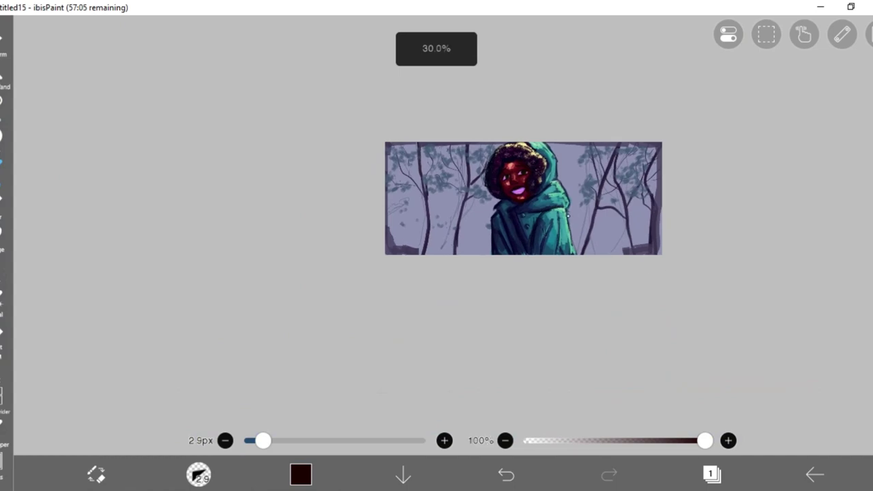
pyautogui.scroll(7, 561, 176)
pyautogui.scroll(3, 561, 175)
pyautogui.scroll(-7, 561, 175)
pyautogui.scroll(2, 560, 176)
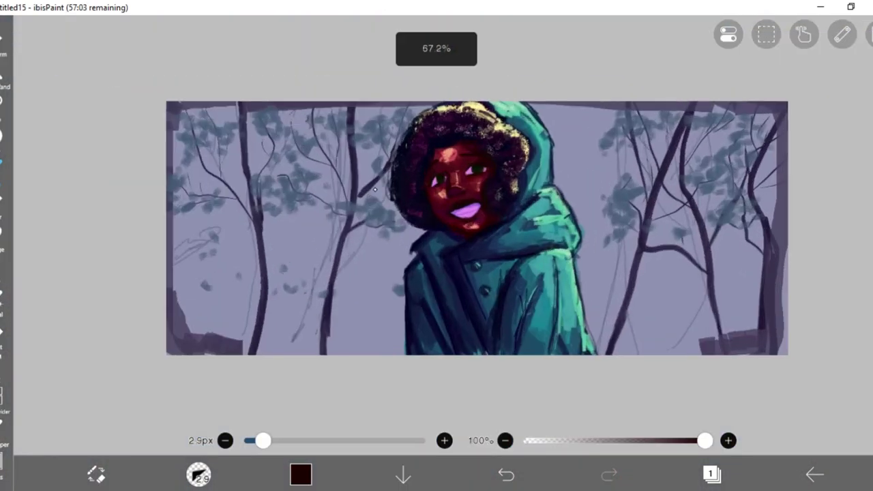
pyautogui.scroll(1, 345, 178)
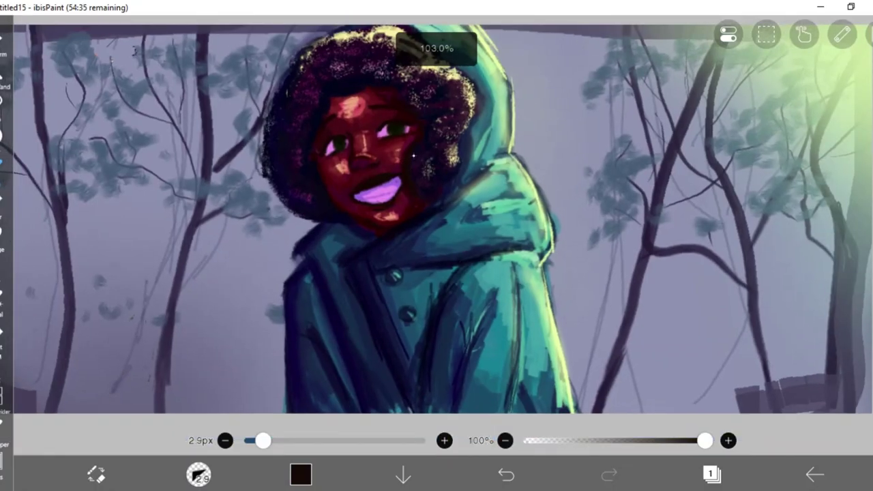
pyautogui.scroll(1, 471, 198)
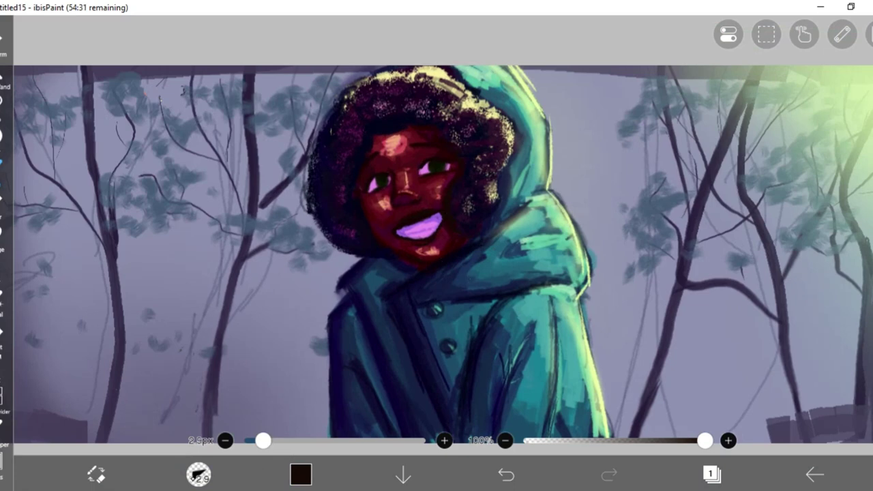
# Add a new layer clipped to the painting and set its blending mode to Overlay
pyautogui.click(198, 474)
pyautogui.click(860, 292)
pyautogui.click(715, 473)
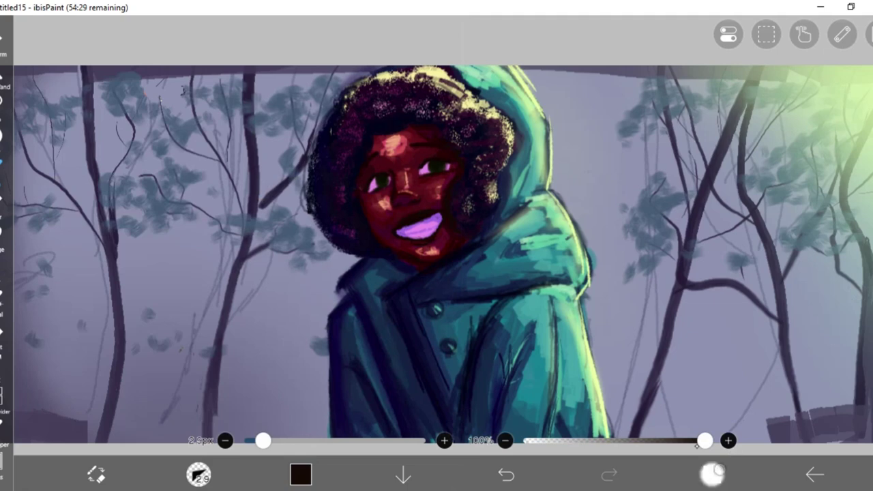
pyautogui.click(528, 391)
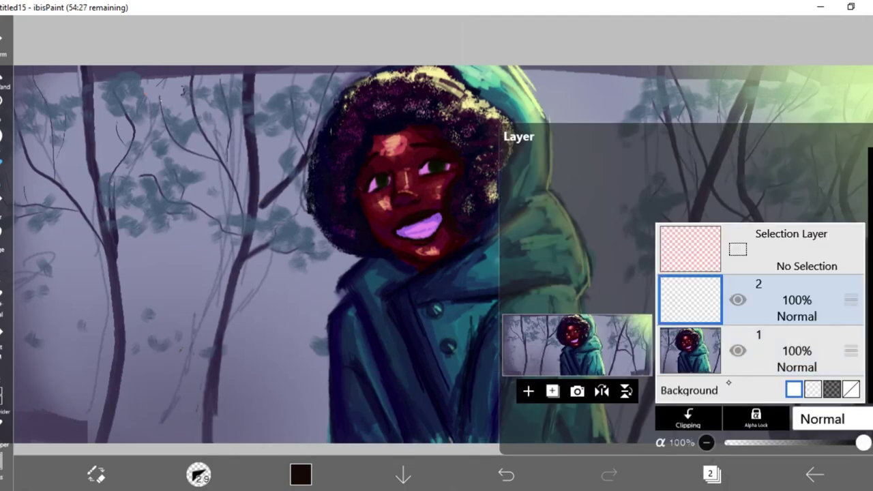
pyautogui.click(707, 414)
pyautogui.click(841, 413)
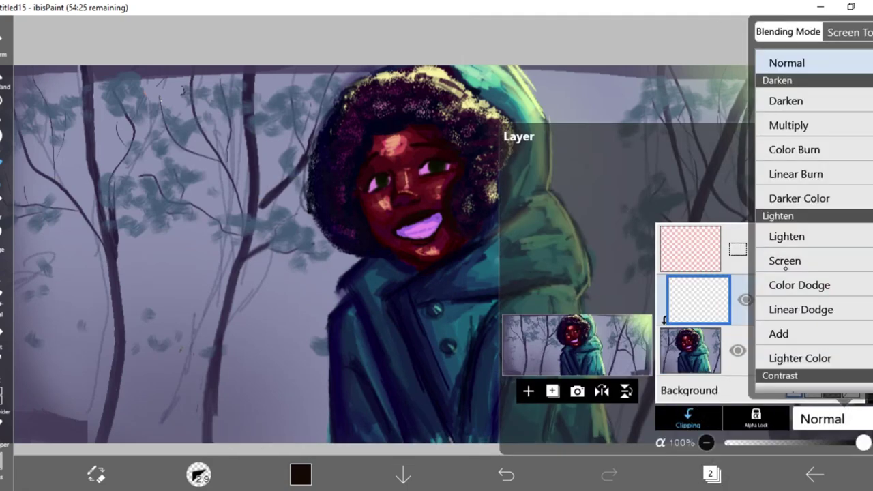
pyautogui.scroll(-3, 808, 300)
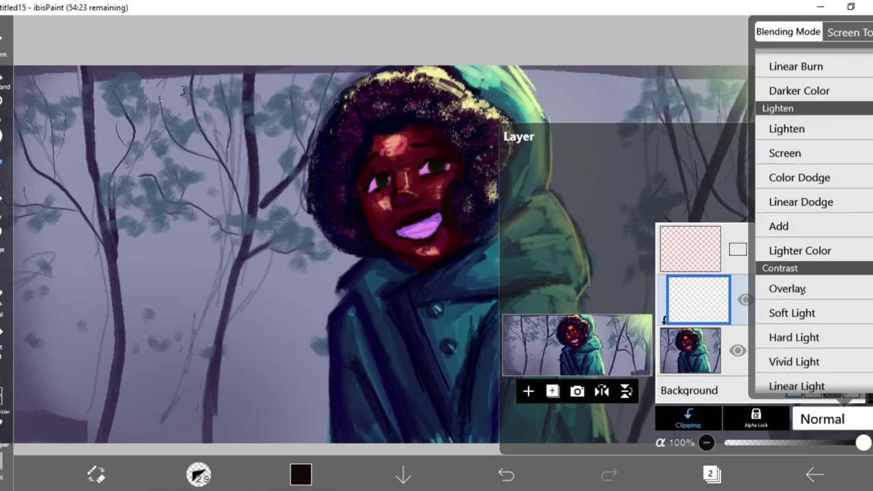
pyautogui.click(802, 290)
# Set up the Airbrush (Normal) brush at 285 px with the orange colour #FF8E4D
pyautogui.click(301, 475)
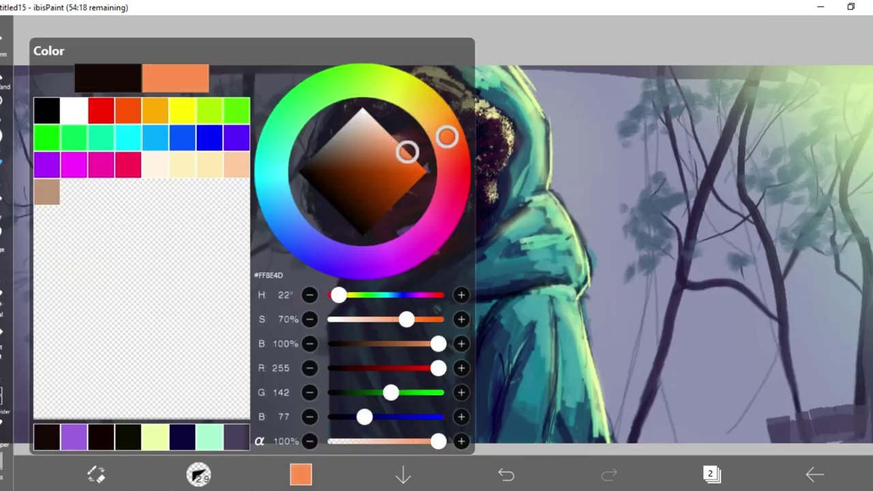
pyautogui.click(301, 474)
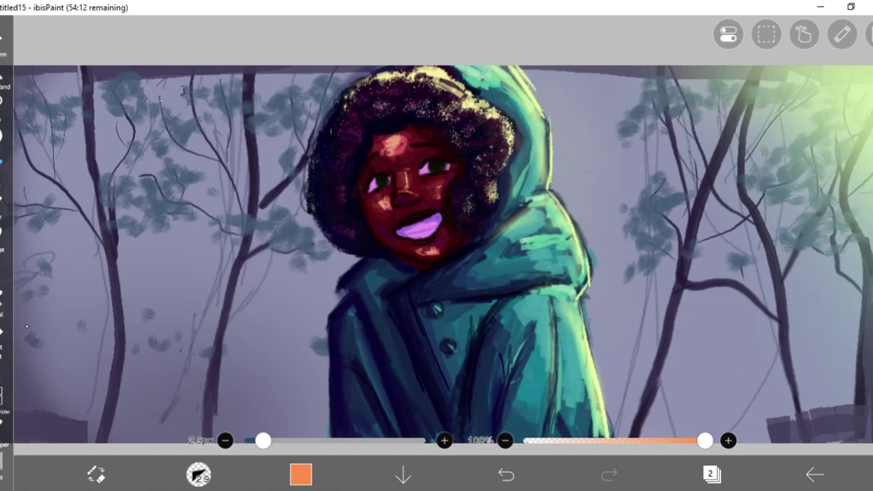
pyautogui.click(199, 474)
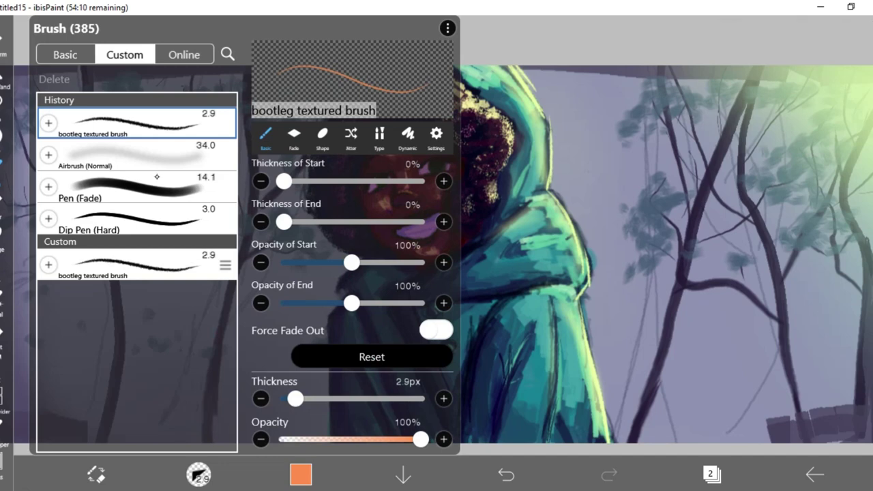
pyautogui.click(170, 162)
pyautogui.click(164, 166)
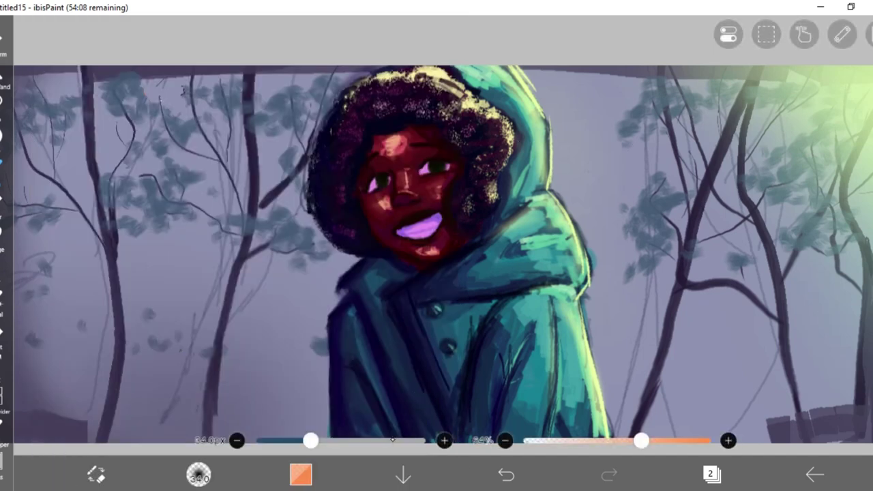
pyautogui.moveTo(393, 440); pyautogui.dragTo(379, 440)
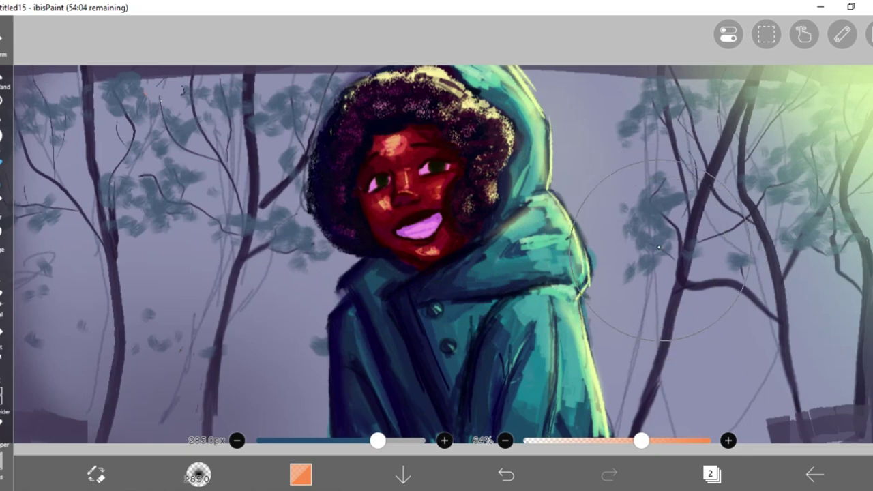
# Undo the first airbrush stroke and spray a soft orange glow over the face, raising the brush opacity to 100%
pyautogui.hotkey('ctrl', 'z')
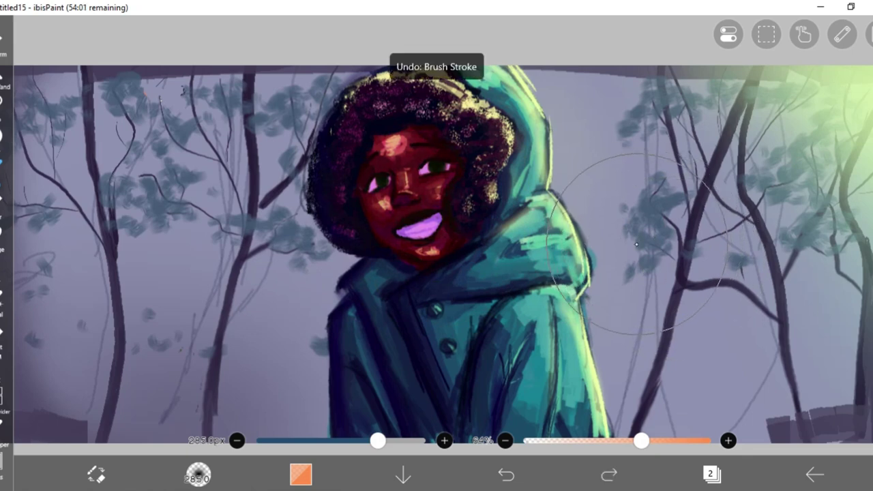
pyautogui.moveTo(412, 198); pyautogui.dragTo(447, 259)
pyautogui.click(713, 474)
pyautogui.click(427, 370)
pyautogui.moveTo(641, 440); pyautogui.dragTo(710, 440)
pyautogui.moveTo(402, 191); pyautogui.dragTo(423, 211)
# Lower the Overlay layer's opacity to 46% and compare the face with the glow hidden and shown
pyautogui.click(712, 474)
pyautogui.moveTo(864, 443); pyautogui.dragTo(792, 443)
pyautogui.click(748, 307)
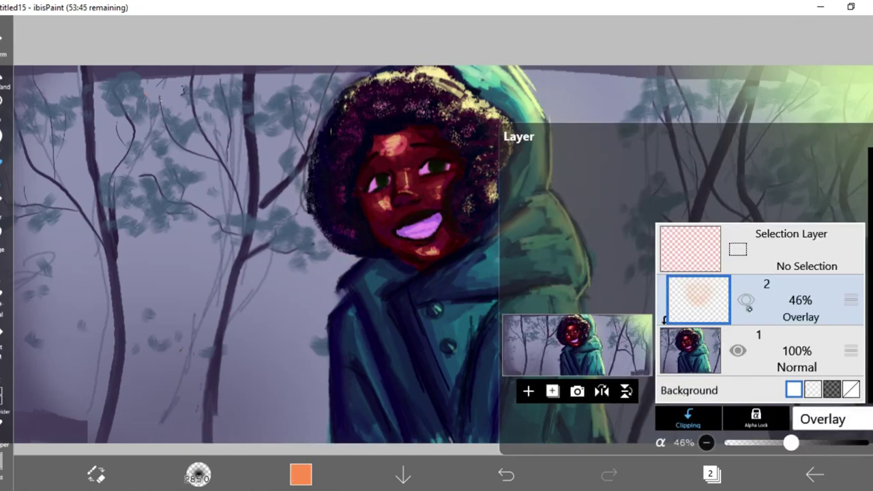
pyautogui.click(748, 309)
pyautogui.click(461, 301)
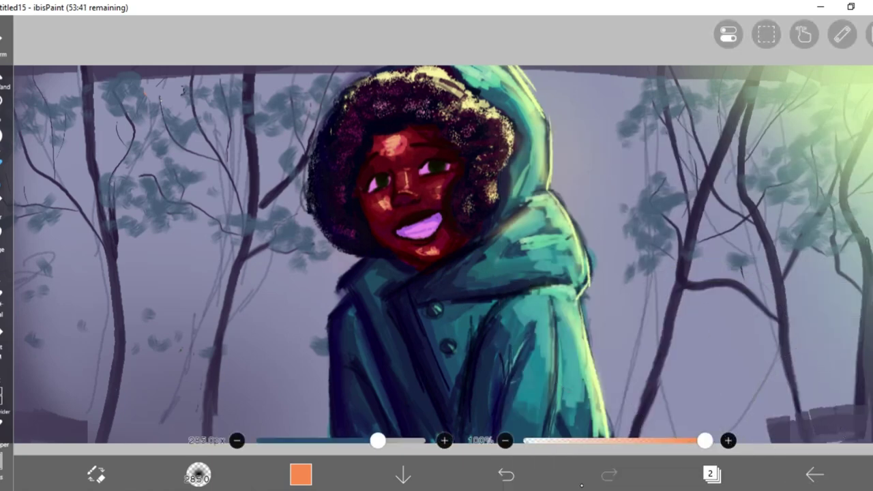
# Select the base painting layer and shift the brush colour toward a paler yellow-orange
pyautogui.click(712, 475)
pyautogui.click(783, 356)
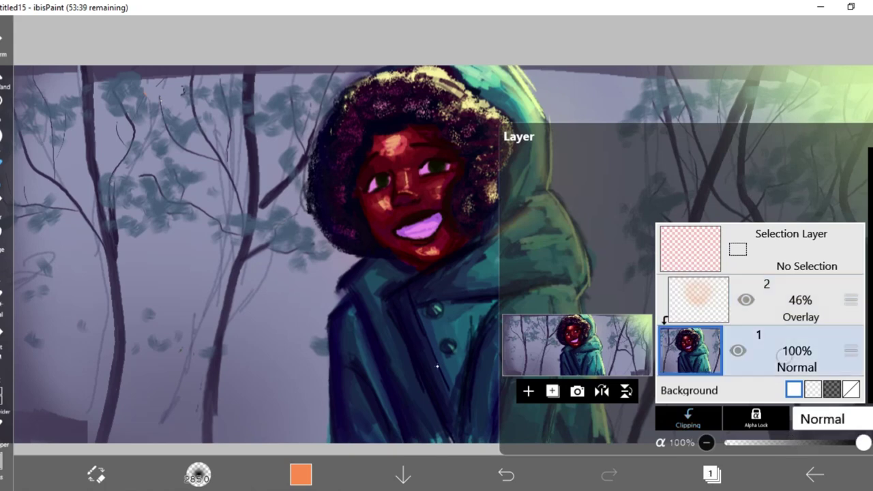
pyautogui.click(438, 367)
pyautogui.click(301, 474)
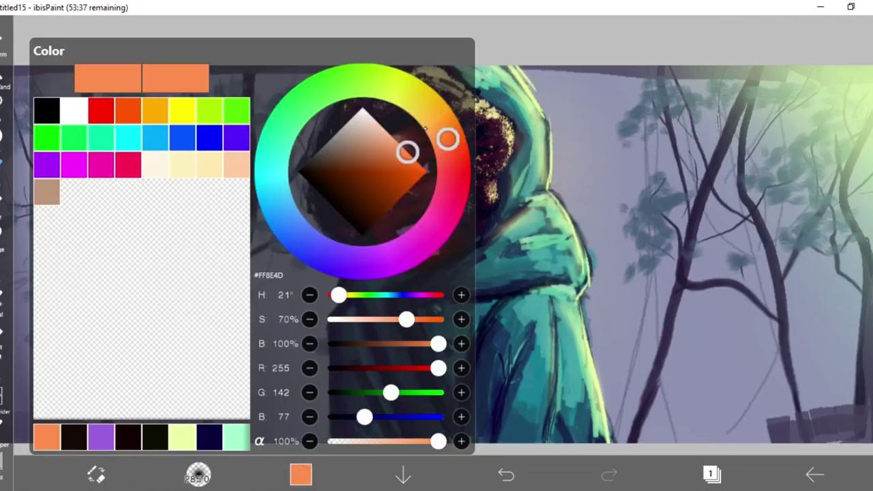
pyautogui.moveTo(425, 128); pyautogui.dragTo(432, 114)
pyautogui.moveTo(408, 150); pyautogui.dragTo(400, 142)
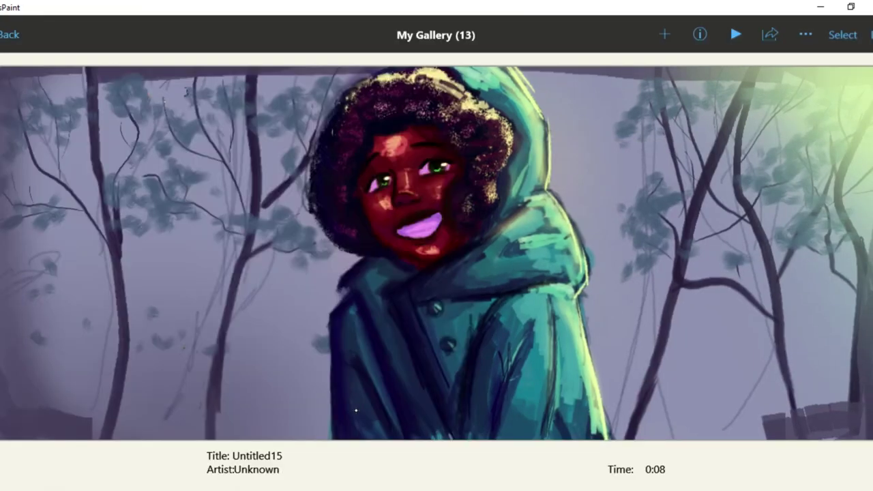